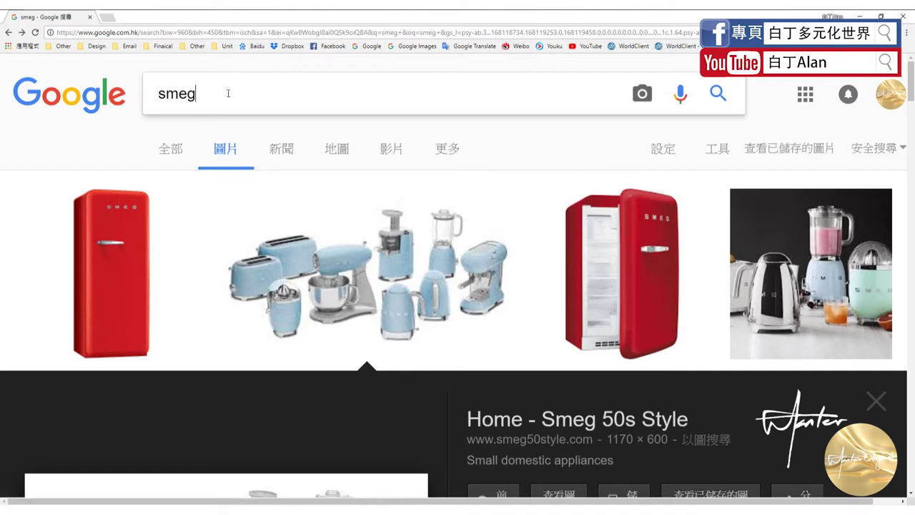
Step: Search Google Images for 'smeg toaster'
type("oas")
type("ter")
key("Return")
scroll(293, 223, "down", 2)
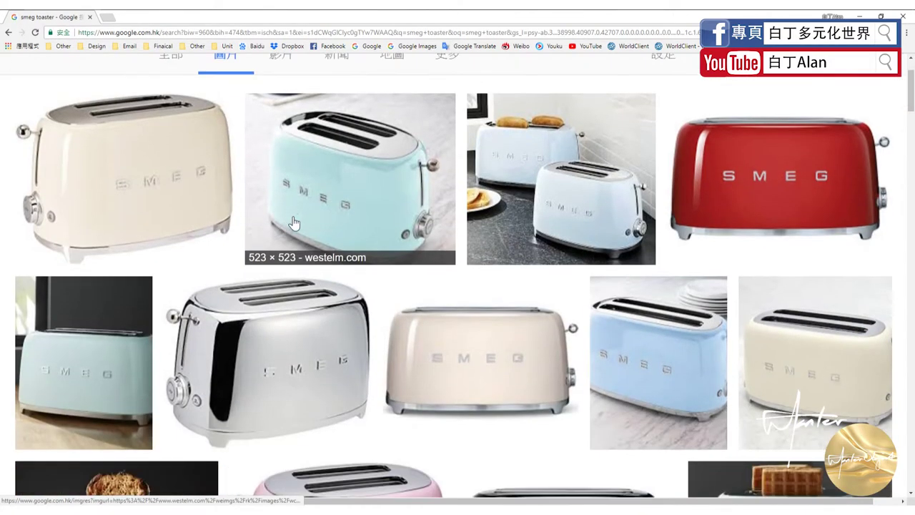
scroll(443, 297, "down", 1)
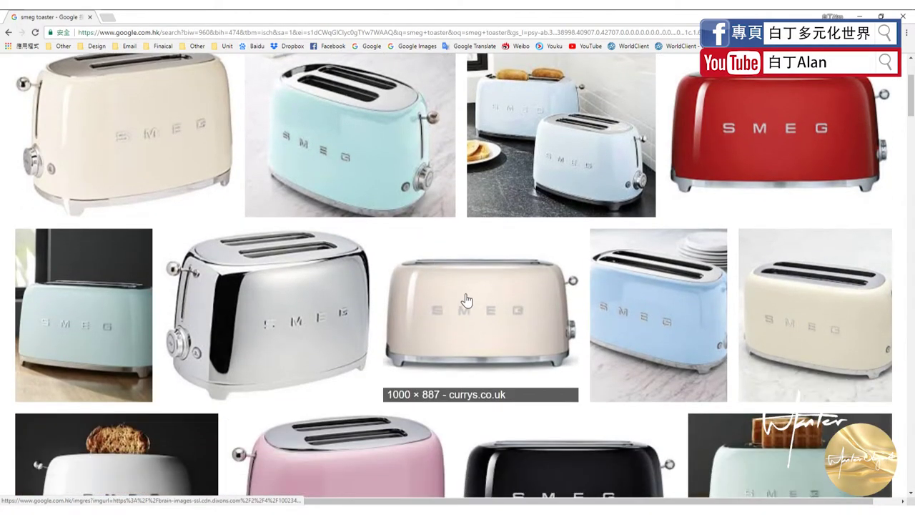
Step: Save the cream 4-slice SMEG toaster image to the Desktop as u_10023442.jpg
left_click(465, 300)
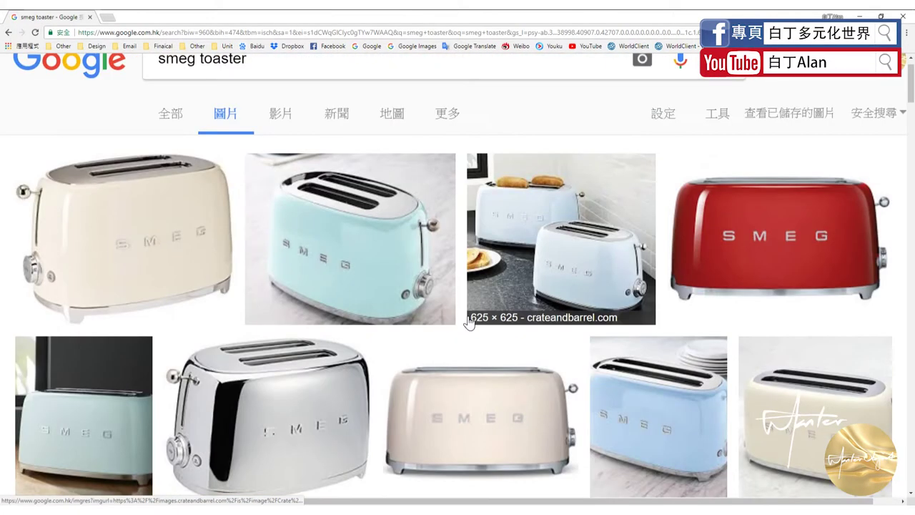
scroll(446, 317, "down", 1)
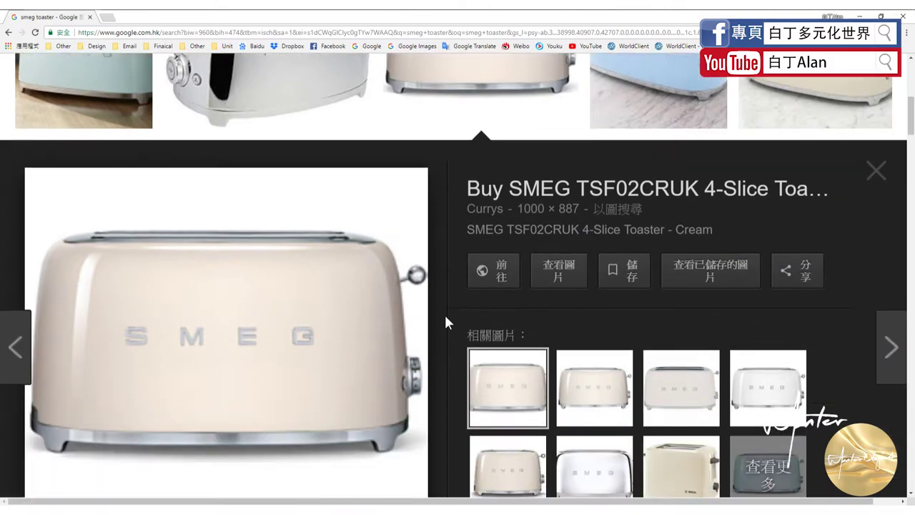
scroll(445, 319, "up", 2)
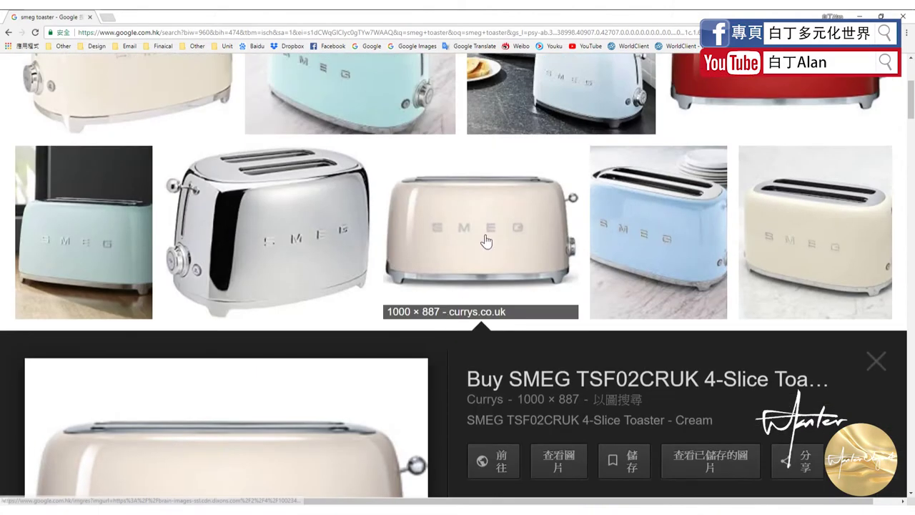
scroll(485, 242, "down", 3)
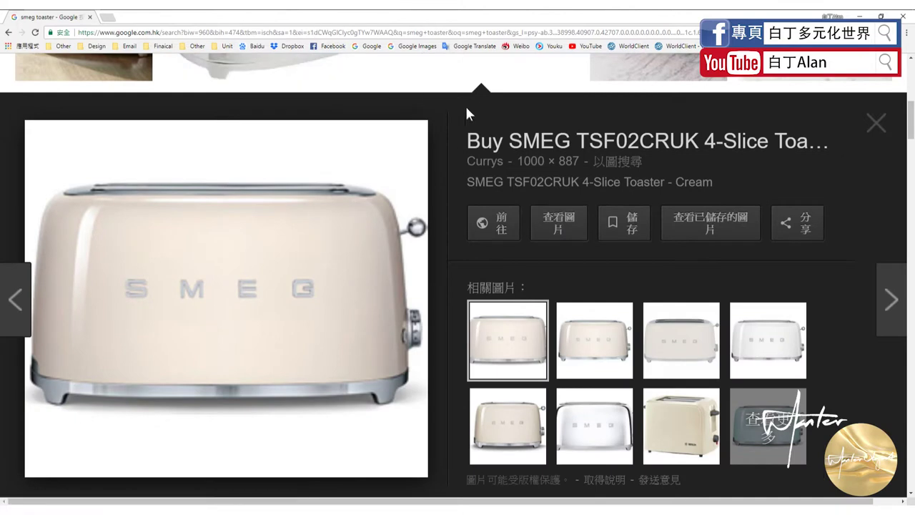
right_click(339, 262)
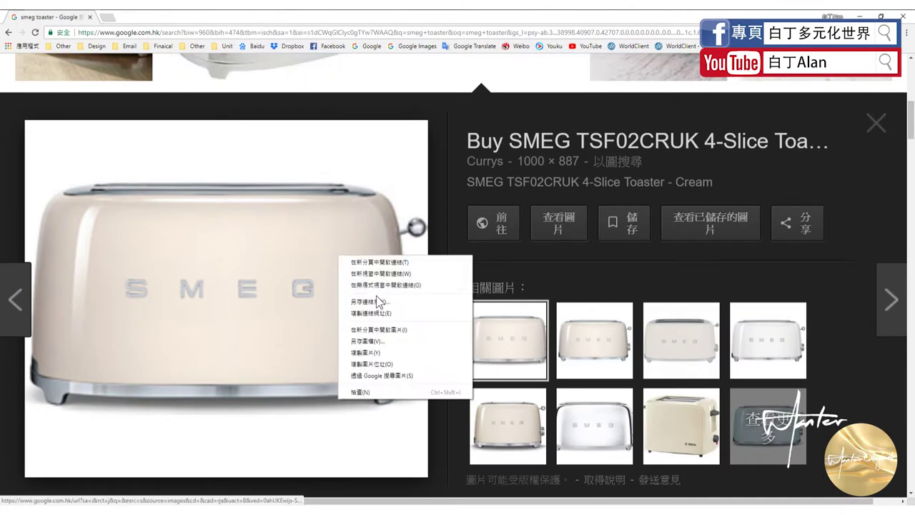
left_click(390, 333)
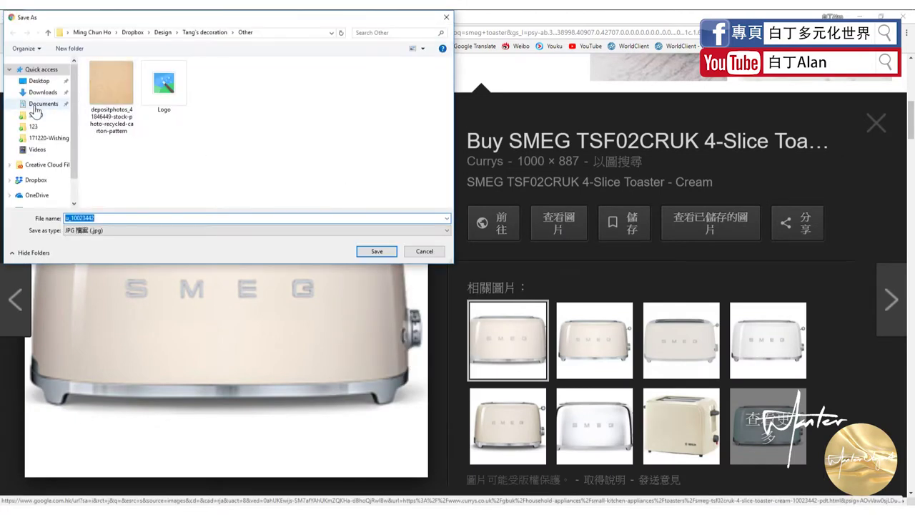
left_click(40, 81)
left_click(383, 251)
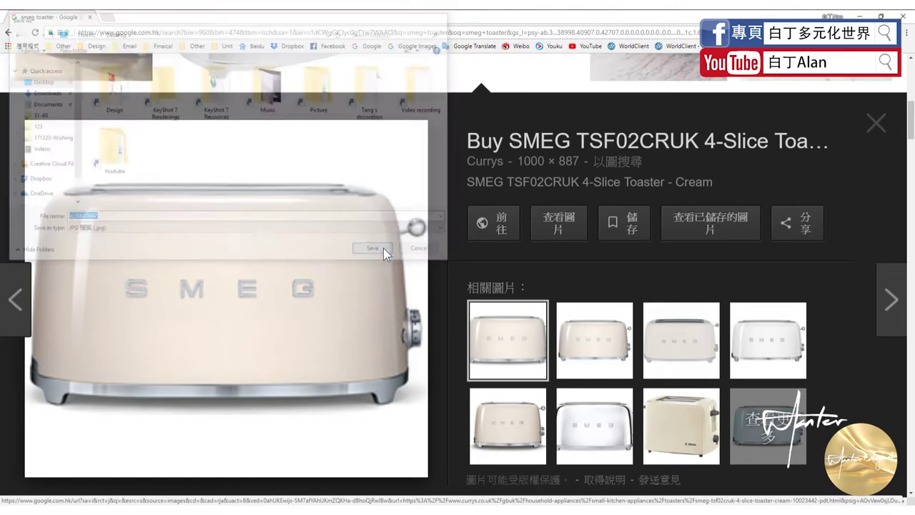
scroll(420, 230, "up", 6)
left_click(261, 96)
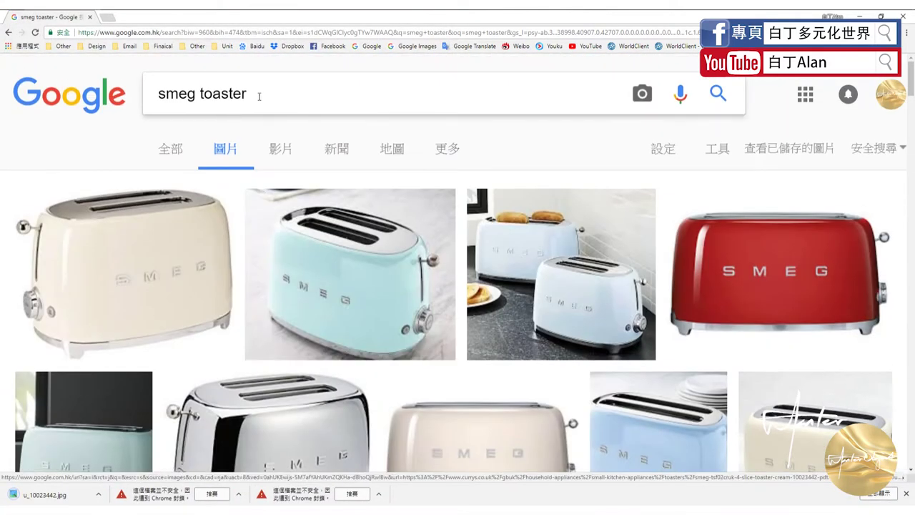
type(" t")
type("op")
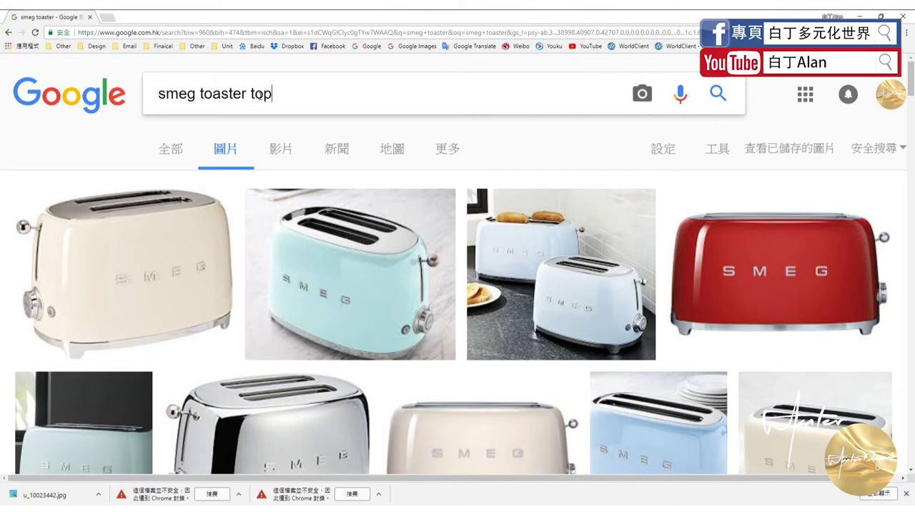
type(" view")
key("Return")
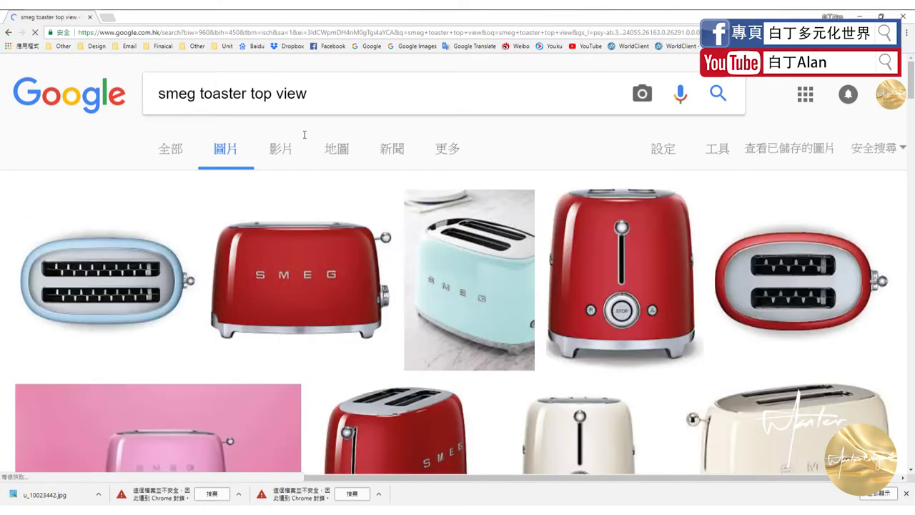
scroll(236, 244, "down", 1)
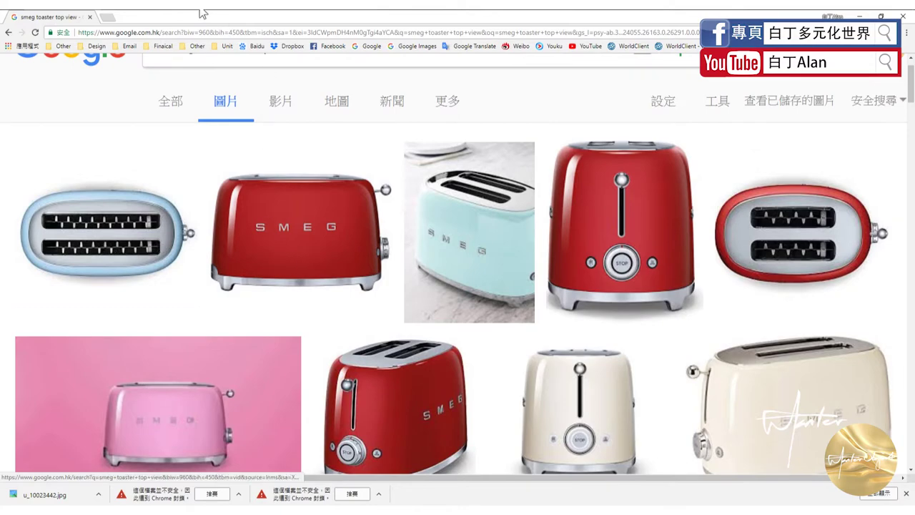
left_click(8, 32)
left_click(122, 279)
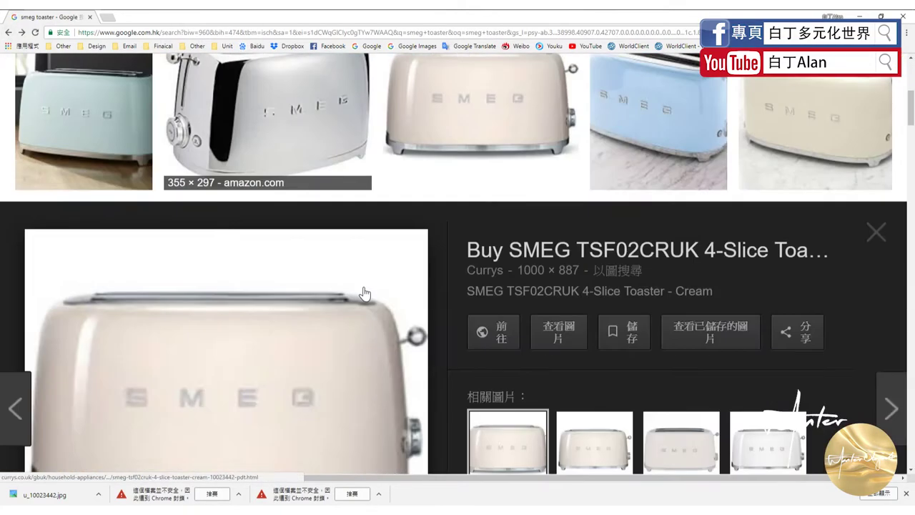
scroll(364, 307, "up", 3)
scroll(329, 350, "down", 1)
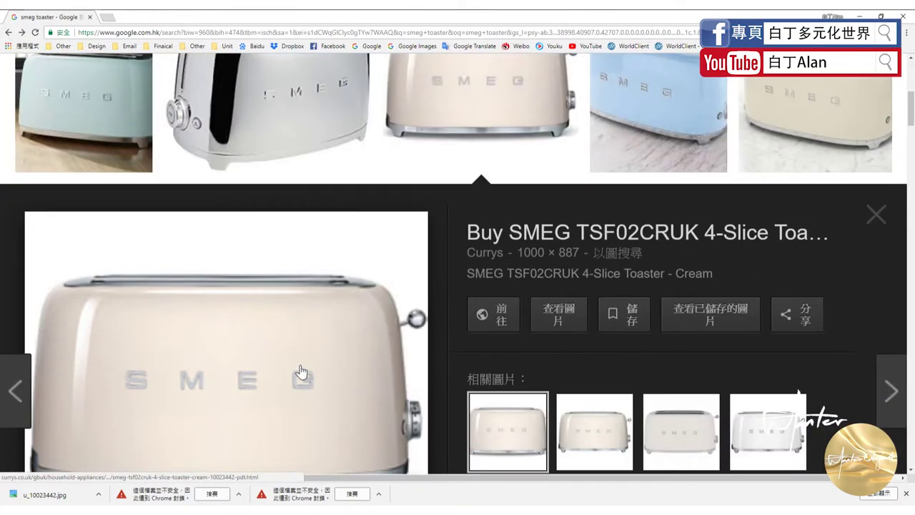
scroll(302, 372, "up", 3)
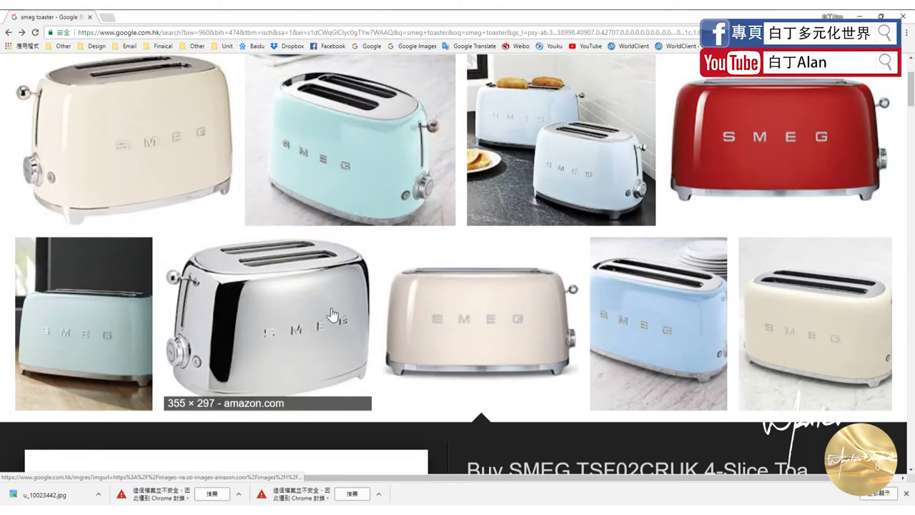
scroll(418, 122, "down", 2)
scroll(476, 210, "up", 2)
scroll(501, 200, "up", 2)
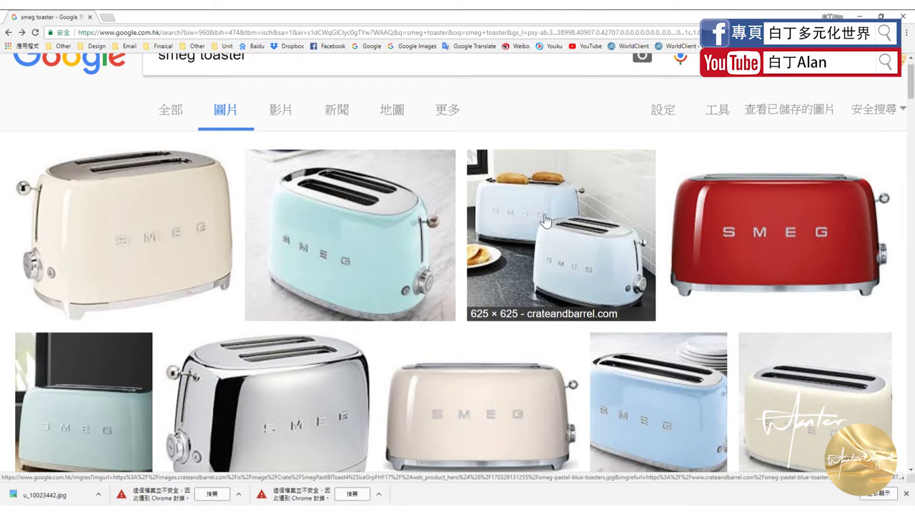
scroll(594, 250, "down", 5)
scroll(458, 279, "down", 5)
scroll(401, 293, "up", 3)
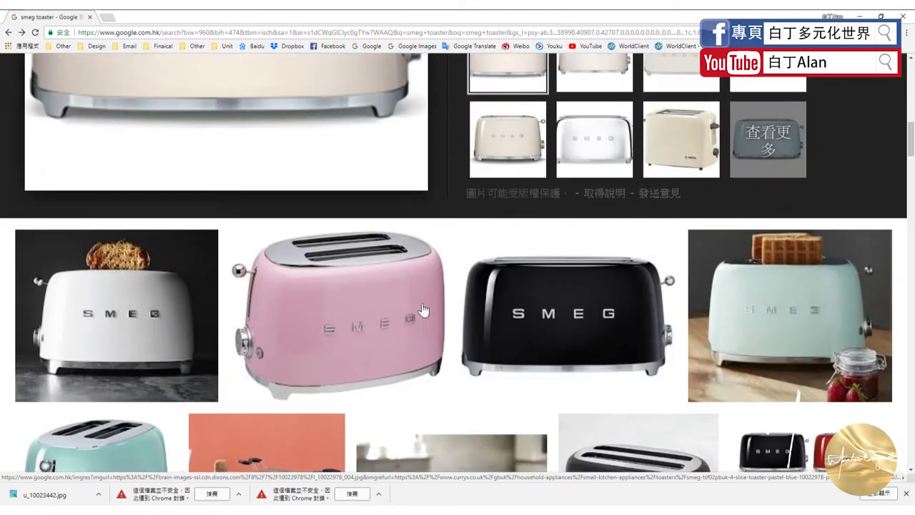
scroll(361, 314, "up", 6)
scroll(361, 314, "up", 3)
Step: Search just 'smeg', then return to the toaster results and preview the cream 2-slice toaster
left_click_drag(203, 94, 359, 102)
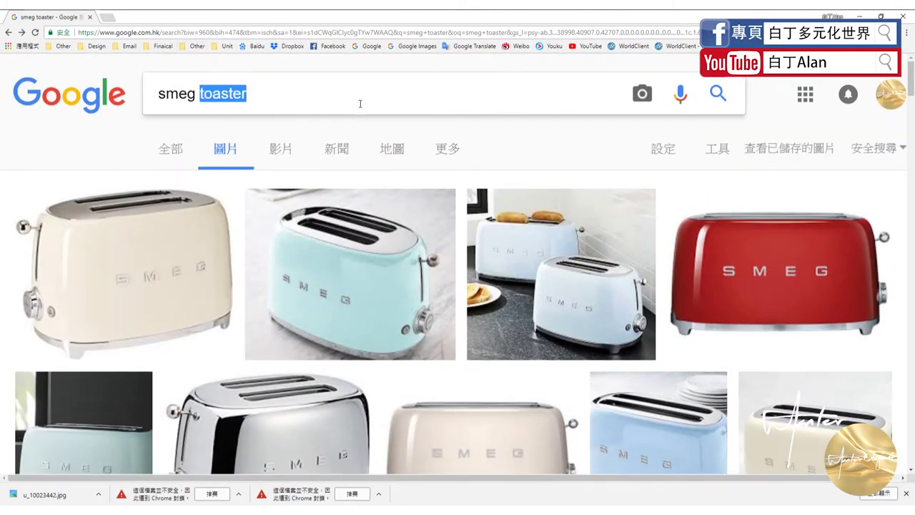
key("BackSpace")
key("Return")
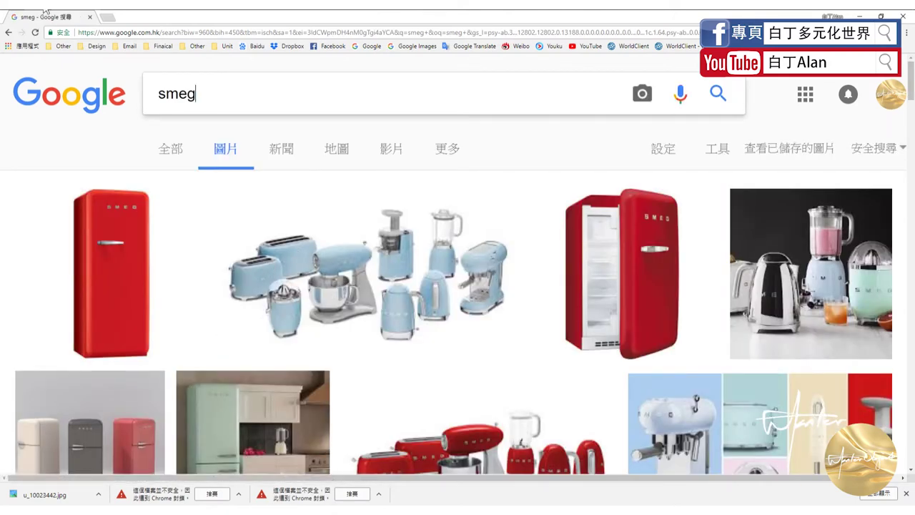
left_click(8, 33)
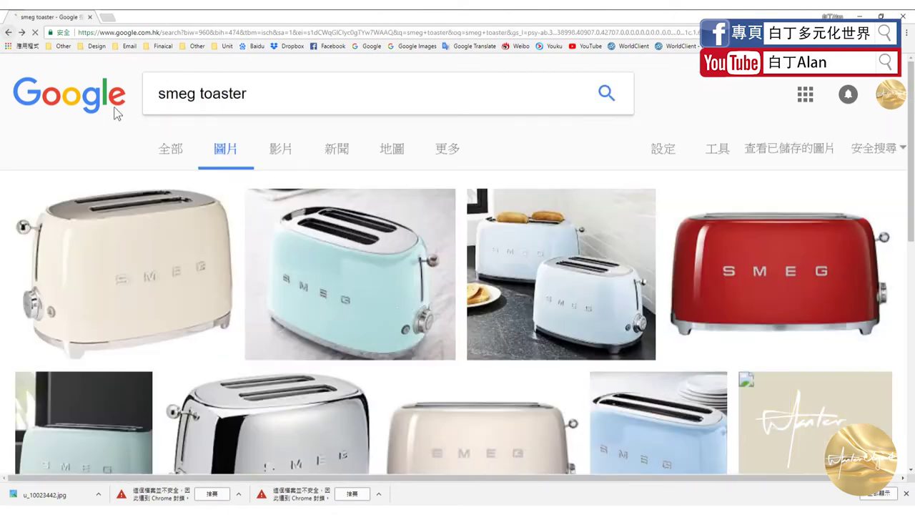
left_click(390, 376)
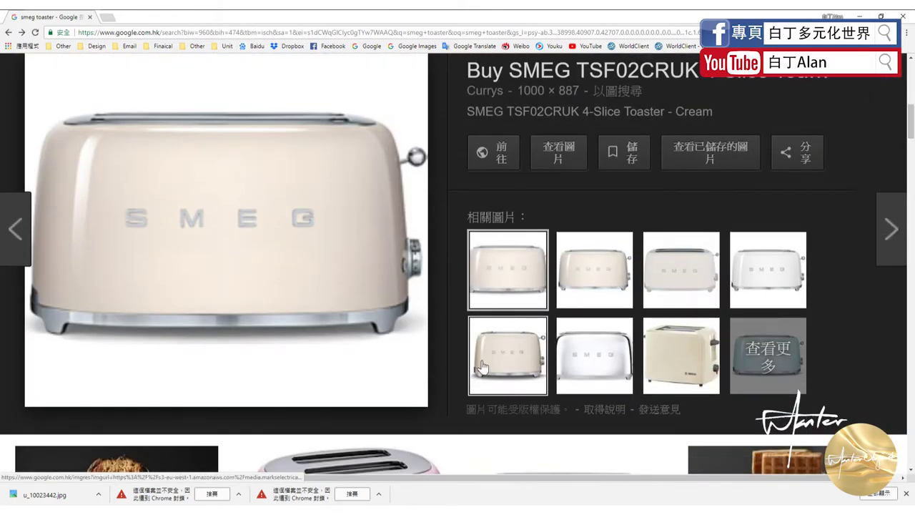
scroll(450, 317, "down", 4)
scroll(515, 288, "up", 3)
left_click(515, 288)
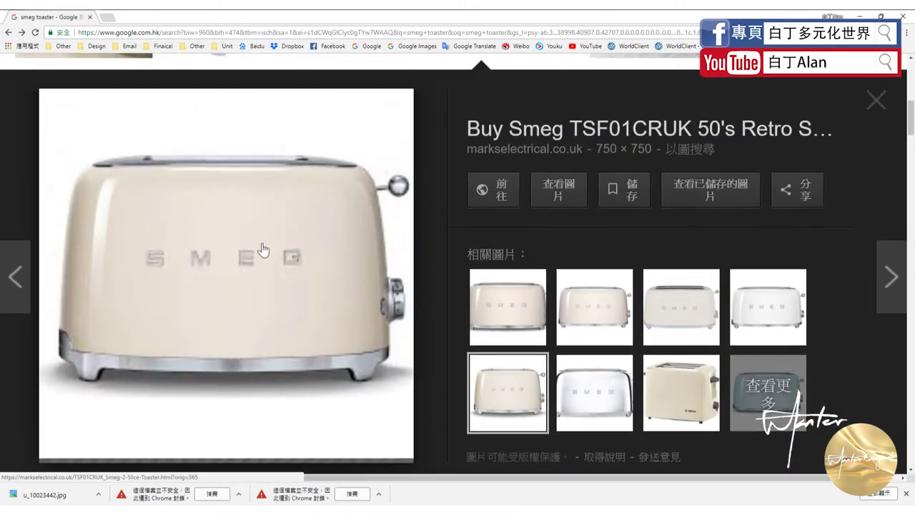
Step: Save the 2-slice toaster image to the Desktop, replacing the old u_10023442.jpg
right_click(263, 244)
left_click(294, 329)
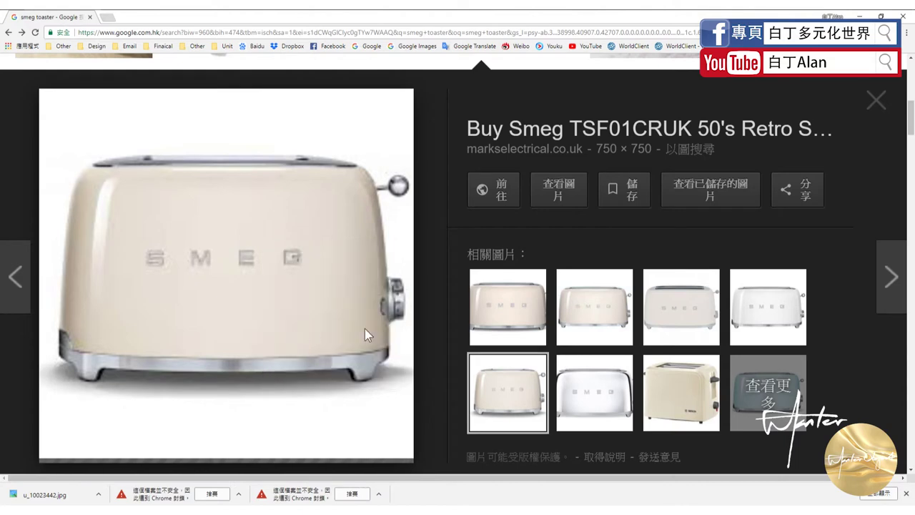
left_click(425, 85)
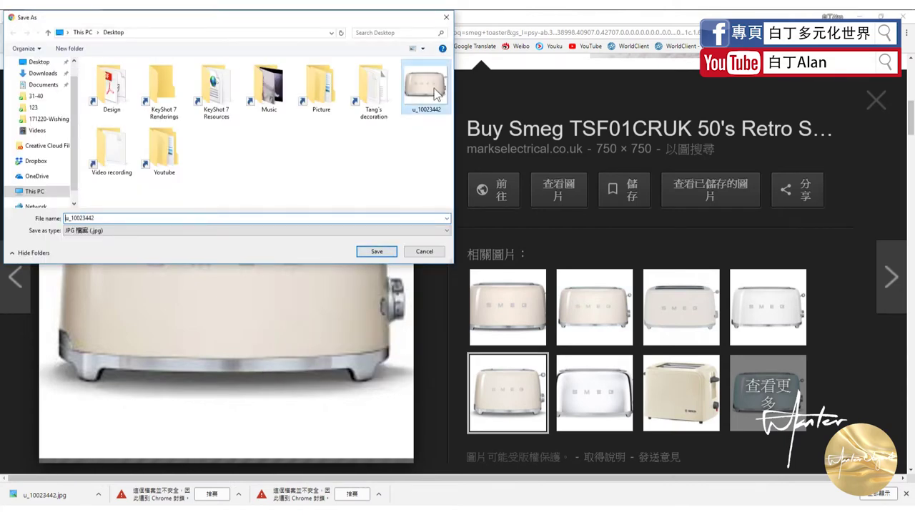
right_click(431, 87)
left_click(334, 424)
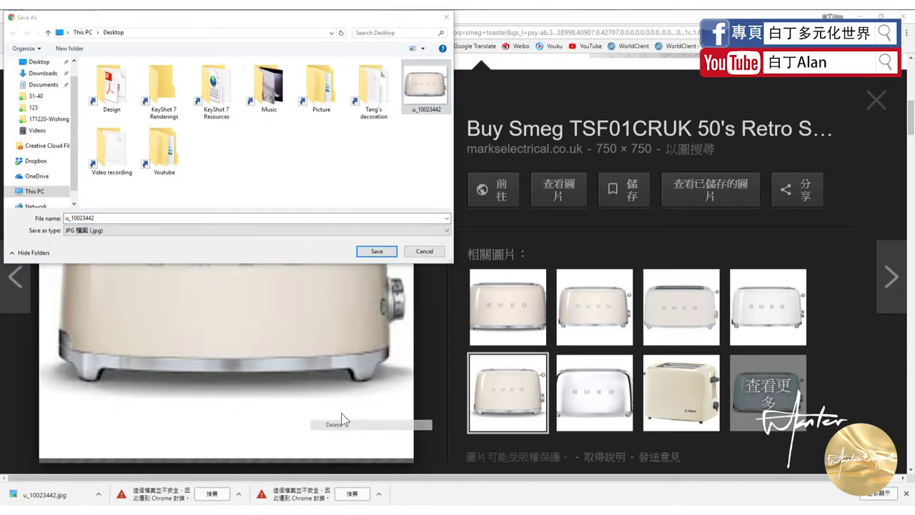
left_click(505, 291)
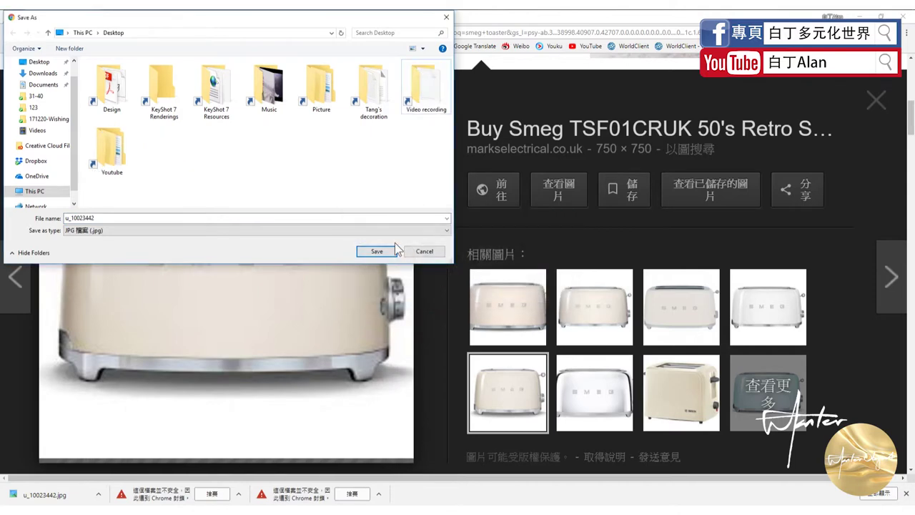
left_click(366, 253)
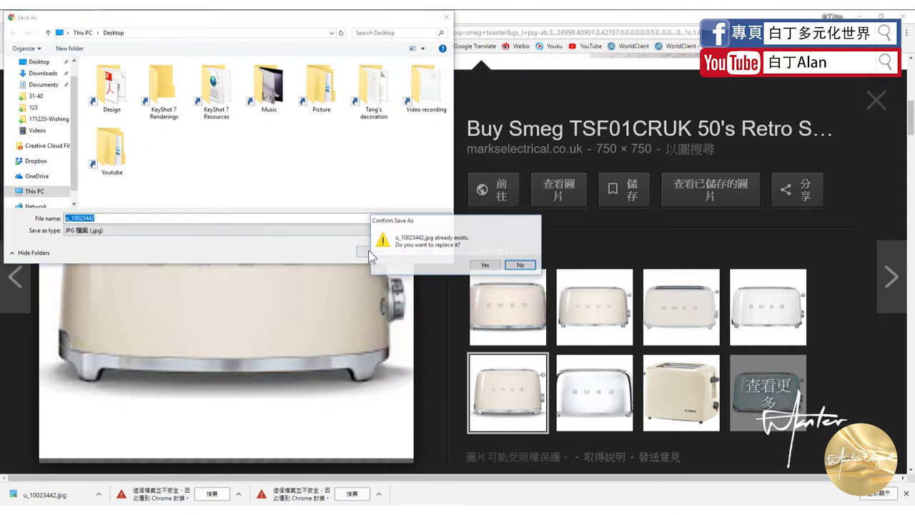
left_click(485, 266)
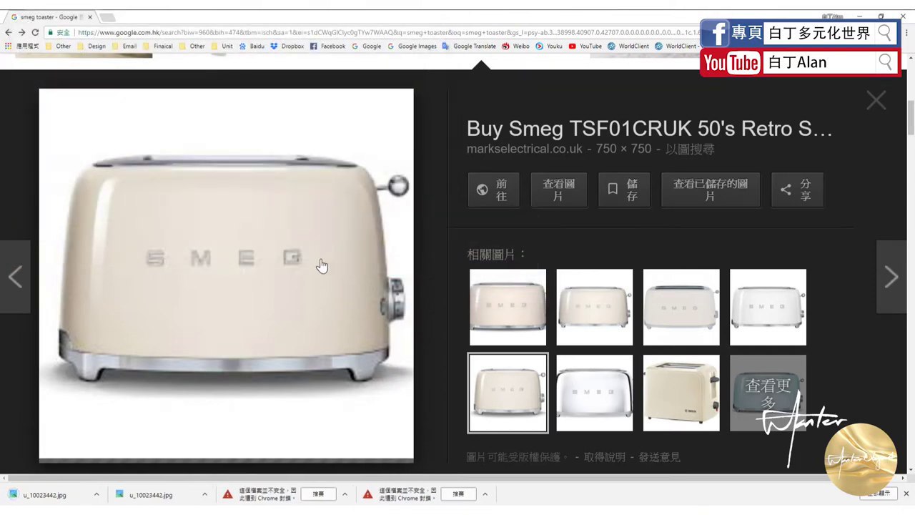
scroll(292, 204, "up", 5)
scroll(292, 204, "up", 3)
left_click(245, 102)
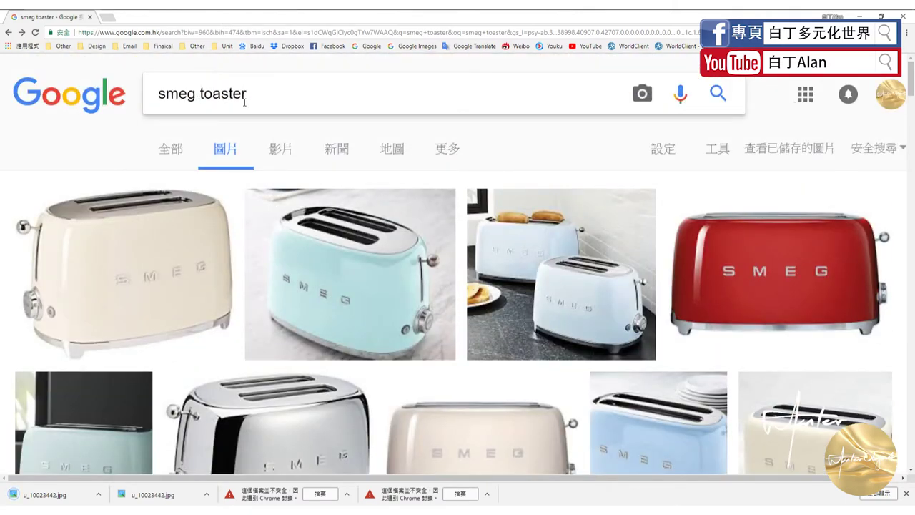
Step: Search Google Images for 'smeg toaster top view'
type("top")
type(" toaster")
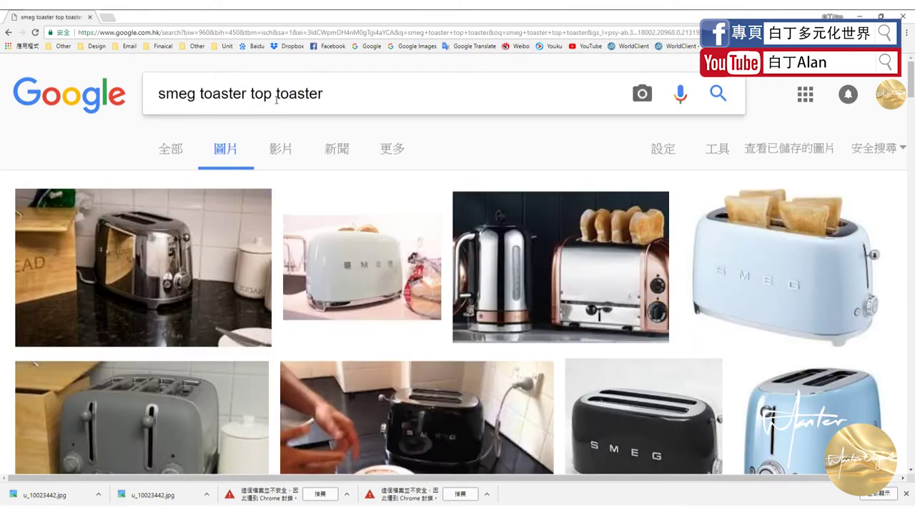
left_click_drag(276, 94, 387, 109)
type("vie")
type("w")
key("Return")
scroll(377, 188, "down", 2)
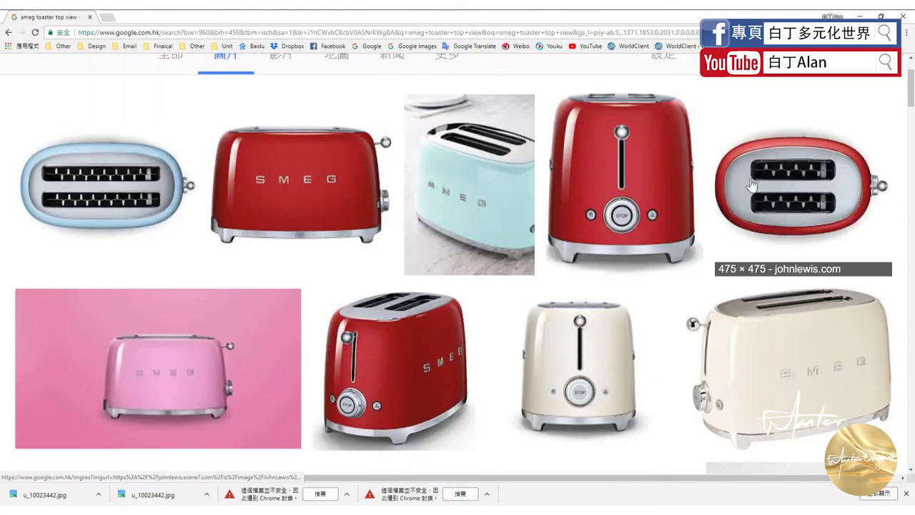
Step: Save the red top-view toaster image to the Desktop
left_click(757, 185)
right_click(329, 244)
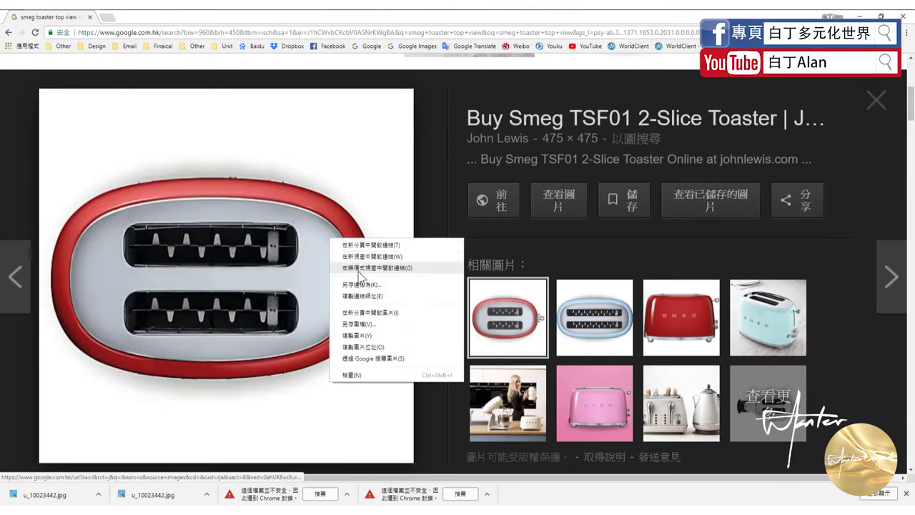
left_click(367, 326)
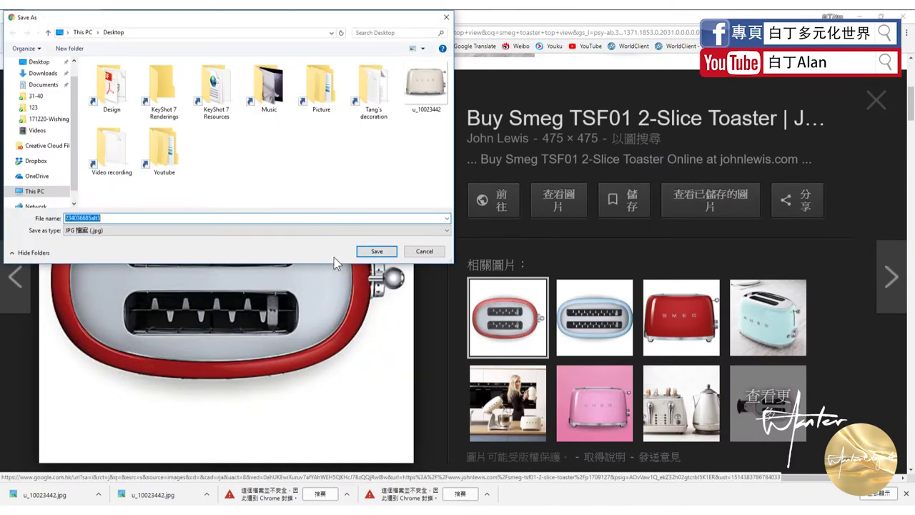
left_click(375, 254)
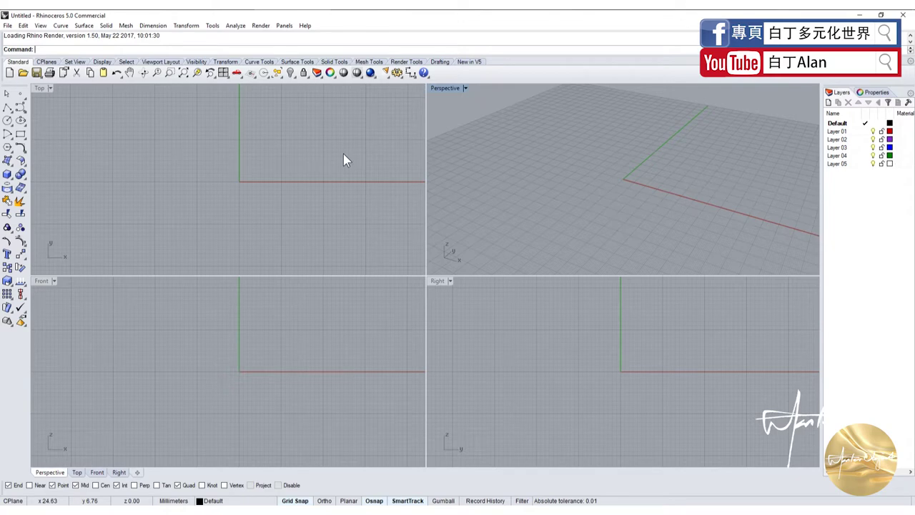
Step: Cut the query back to 'smeg', view the blue Smeg appliance range image, then return to Rhino
scroll(215, 107, "up", 5)
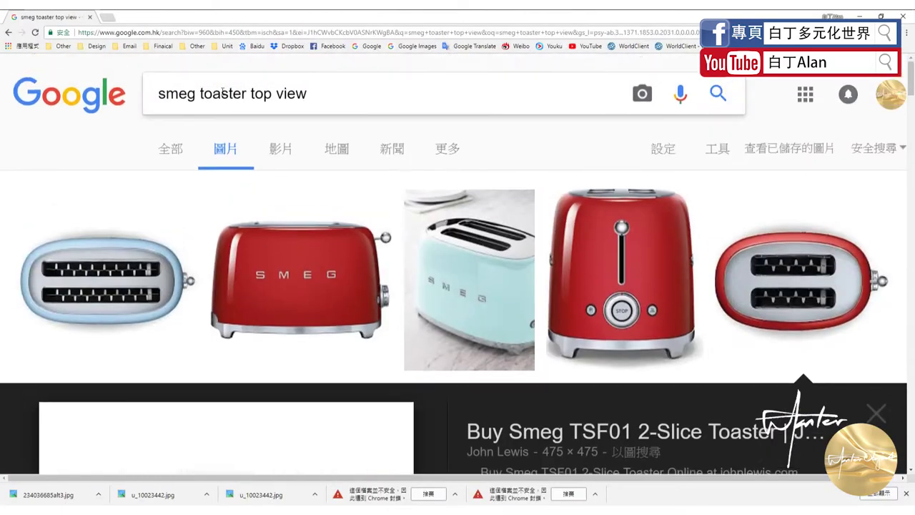
left_click_drag(200, 93, 347, 102)
key("BackSpace")
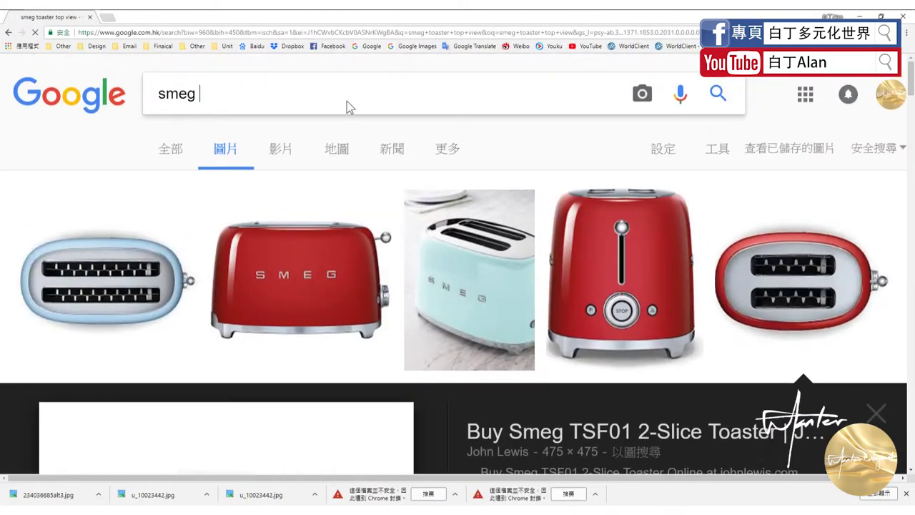
left_click(418, 294)
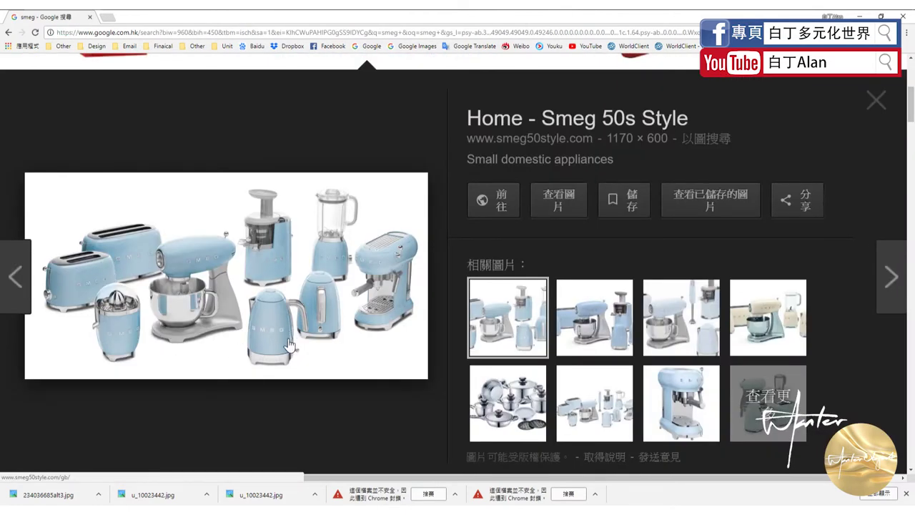
scroll(289, 339, "up", 3)
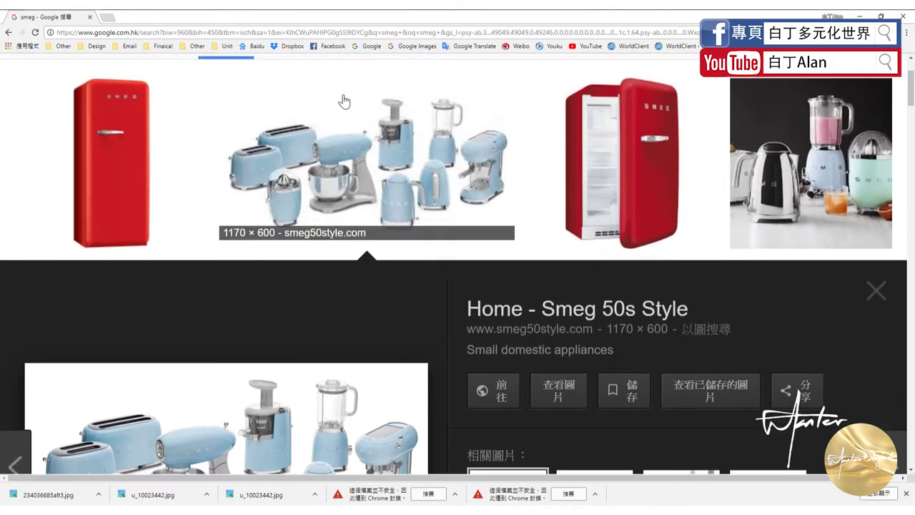
left_click(295, 6)
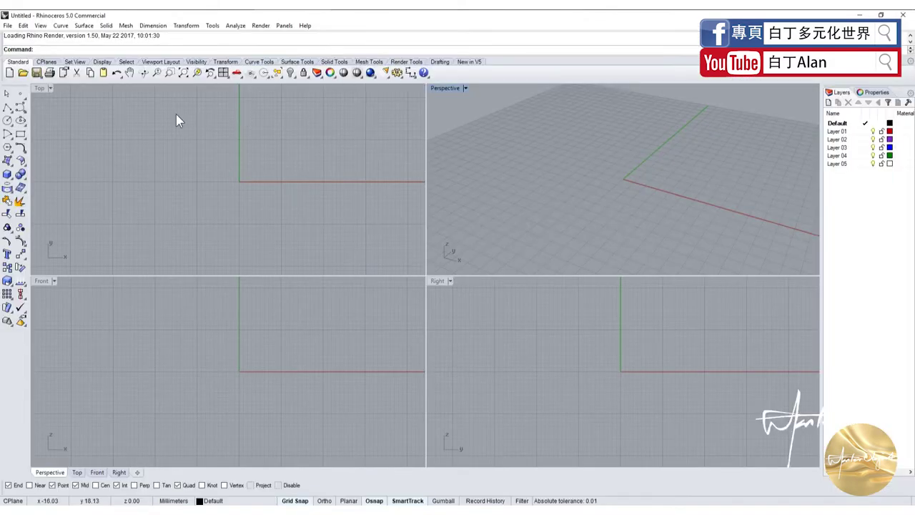
Step: Make the Front viewport the active view
left_click(225, 78)
left_click(178, 125)
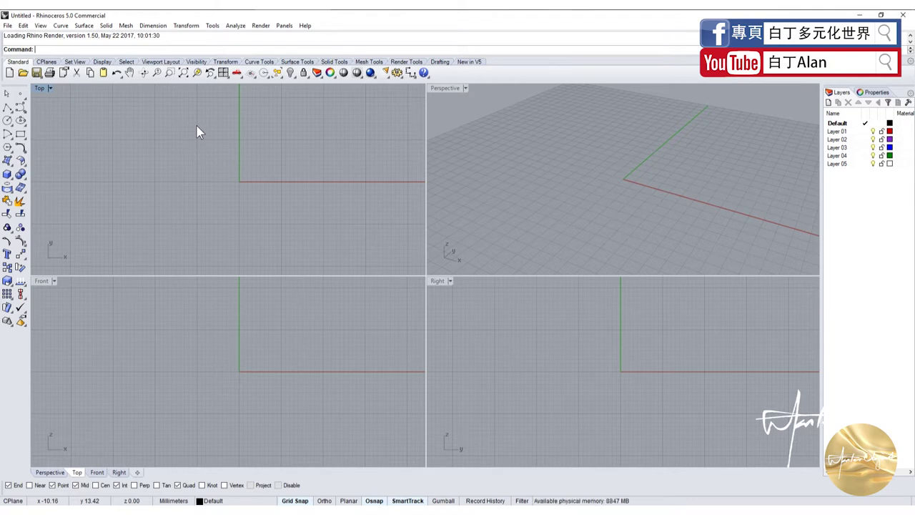
left_click(229, 78)
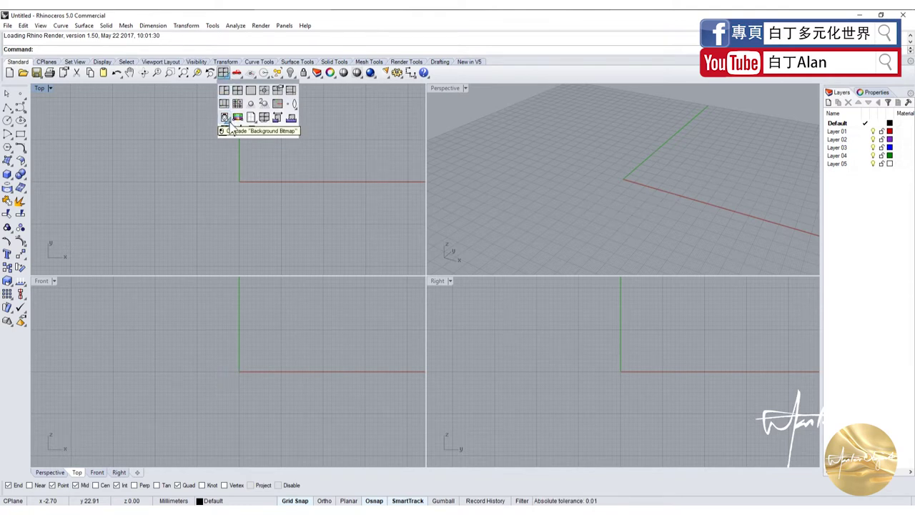
left_click(46, 279)
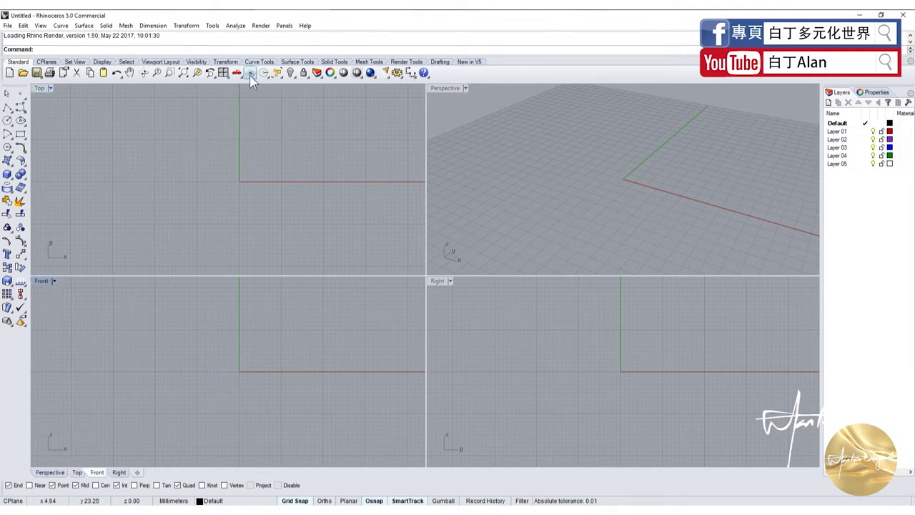
Step: Place u_10023442 as the Front background bitmap, from the origin to an opposite corner
left_click(224, 74)
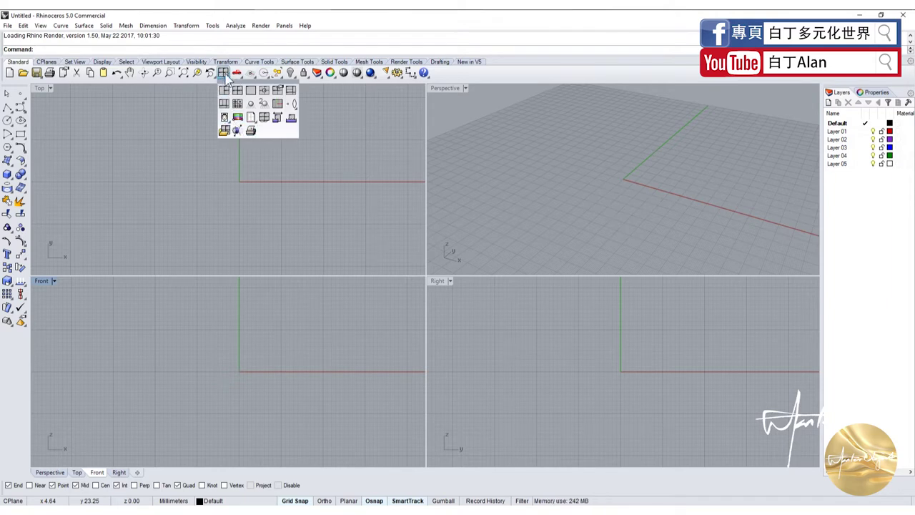
left_click(226, 120)
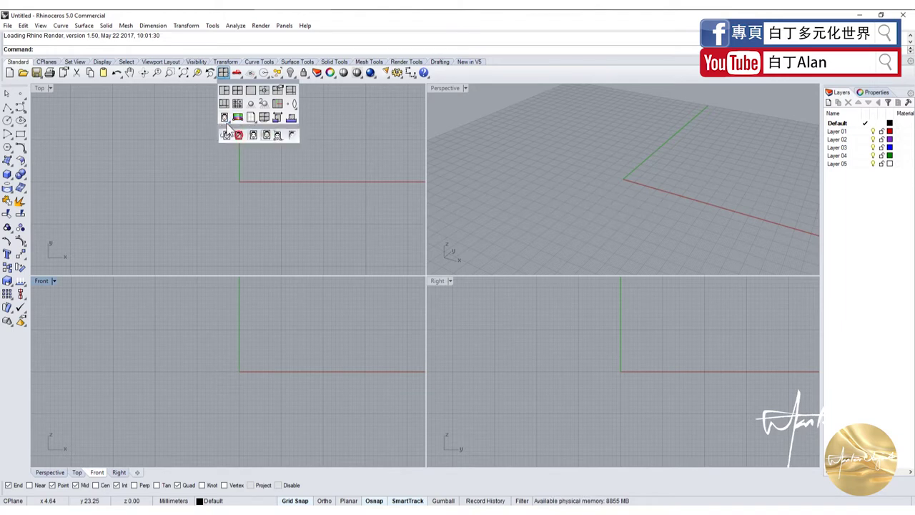
left_click(226, 135)
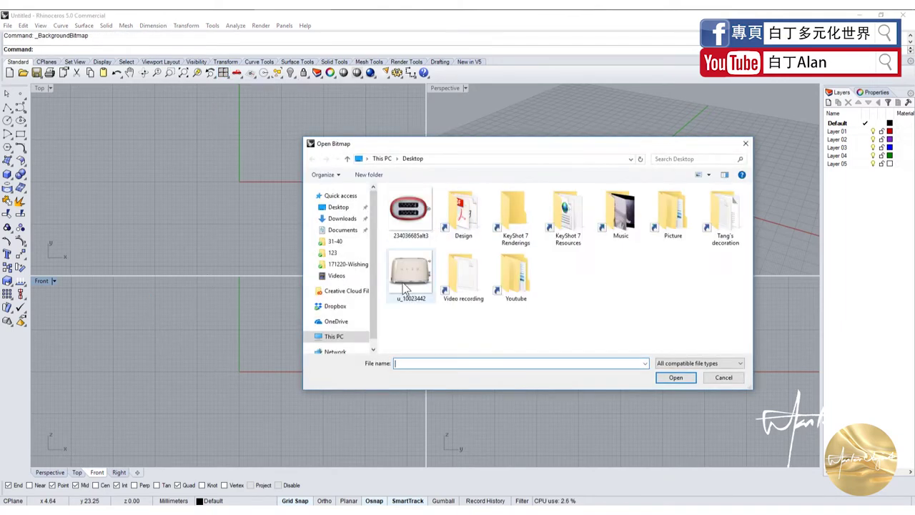
double_click(403, 282)
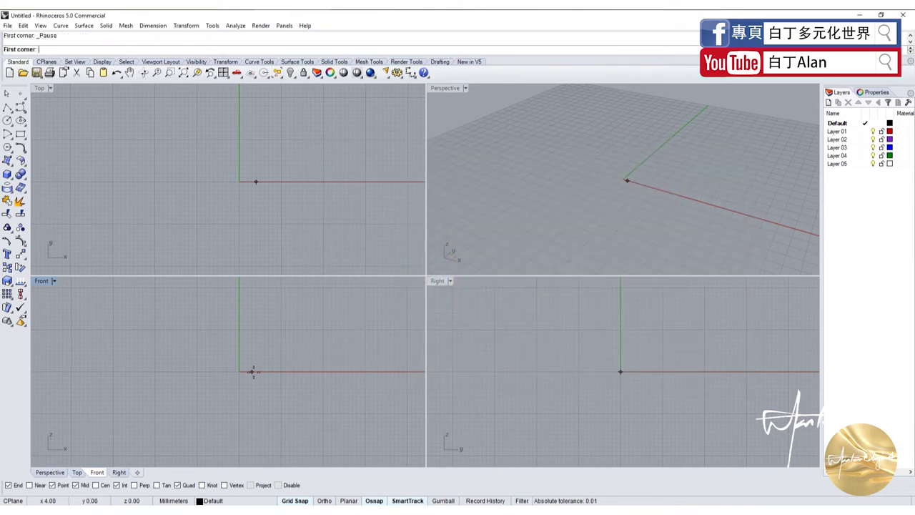
mouse_move(252, 372)
right_mouse_down()
mouse_move(241, 371)
mouse_move(246, 356)
right_mouse_up()
left_click(229, 370)
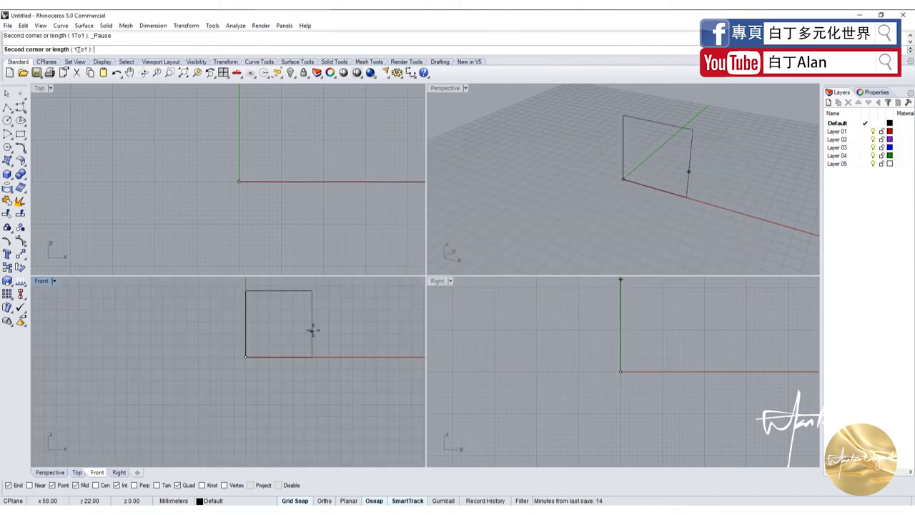
left_click(401, 329)
scroll(286, 315, "up", 1)
scroll(307, 343, "up", 3)
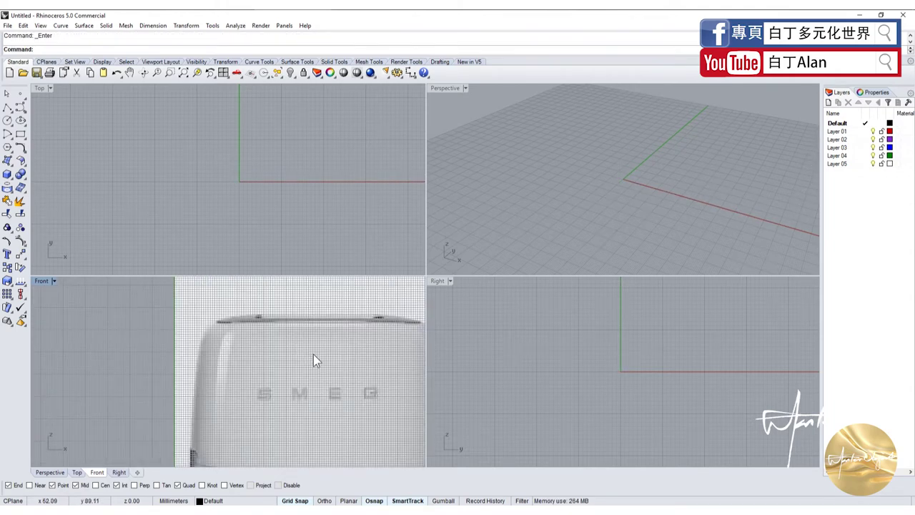
scroll(293, 365, "down", 3)
scroll(284, 368, "up", 3)
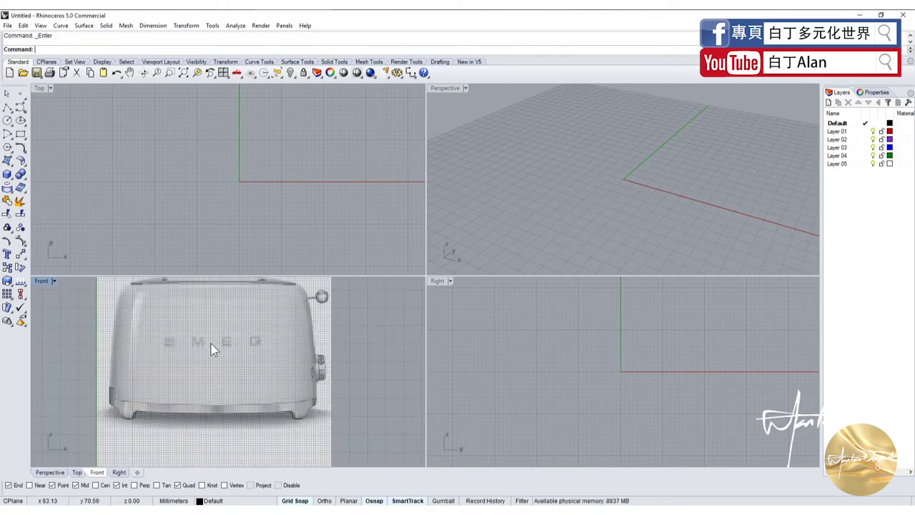
Step: Draw a polyline baseline across the toaster's left and right feet, then maximize the Front view
left_click(7, 107)
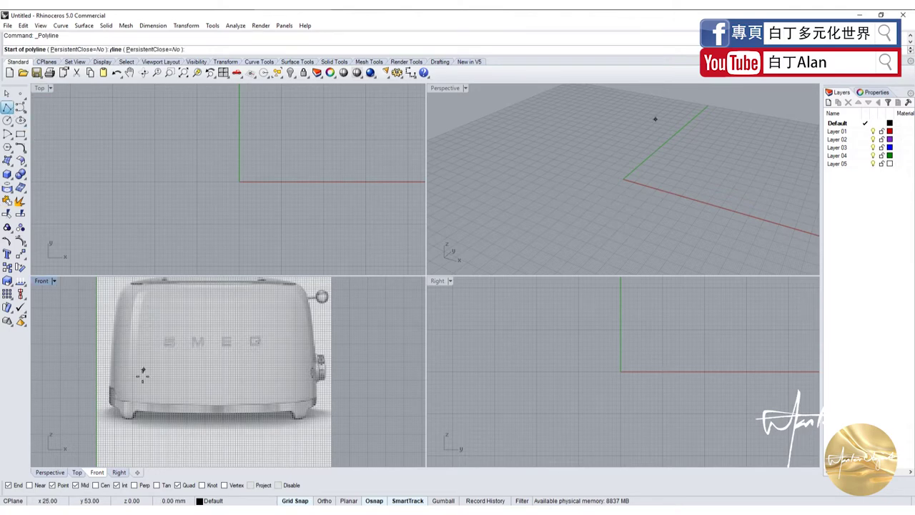
scroll(113, 404, "up", 3)
left_click(94, 390)
scroll(94, 390, "down", 3)
scroll(328, 399, "up", 3)
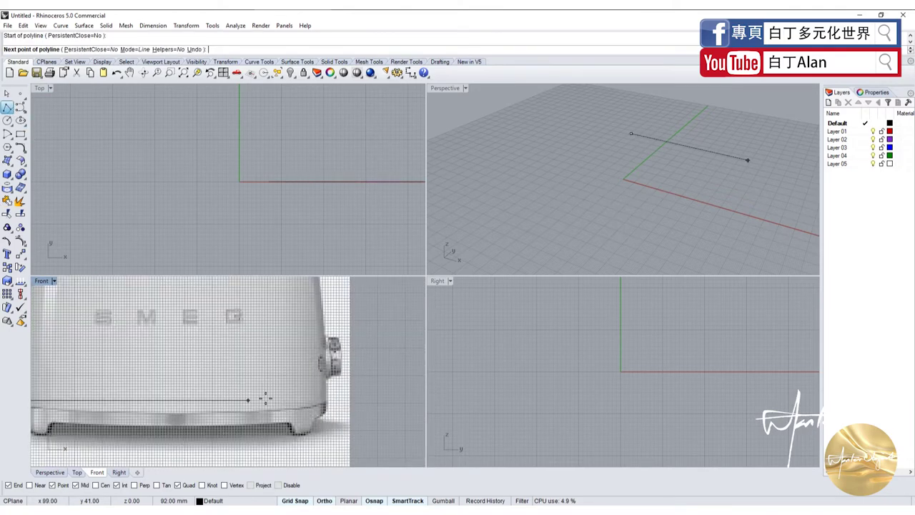
left_click(329, 400)
key("Return")
scroll(309, 355, "down", 3)
double_click(48, 280)
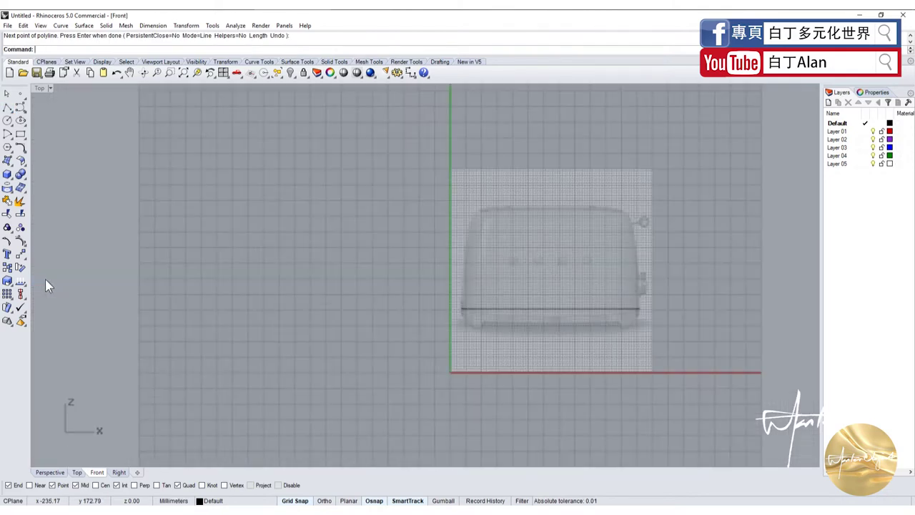
scroll(522, 364, "up", 2)
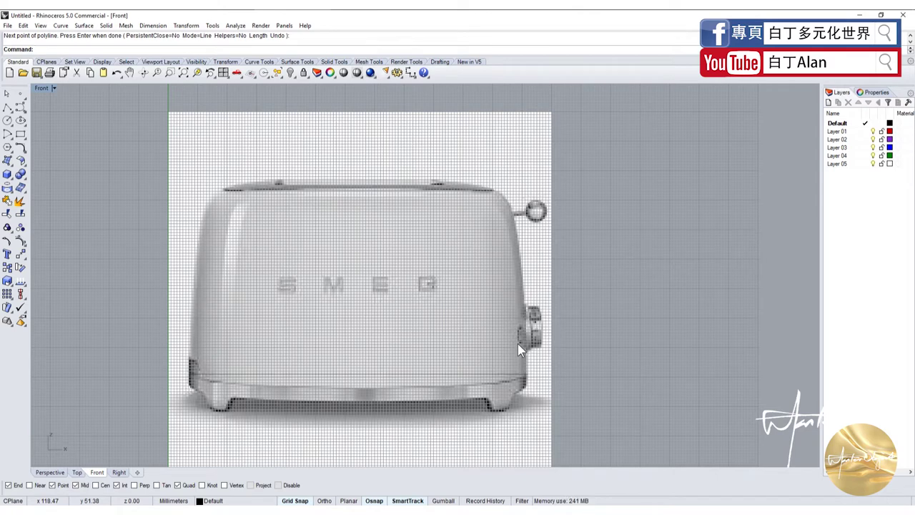
Step: Open the saved top-view toaster image file in an image viewer
left_click(20, 107)
scroll(516, 354, "up", 2)
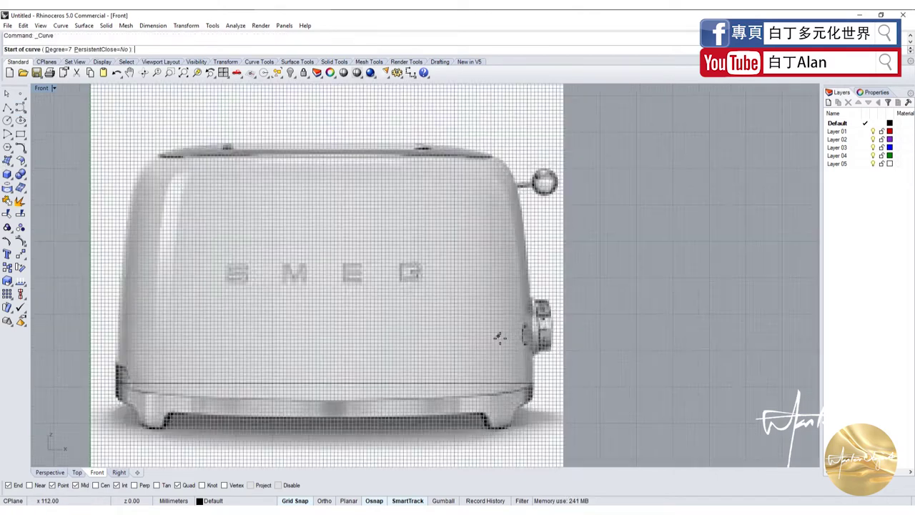
scroll(498, 318, "down", 2)
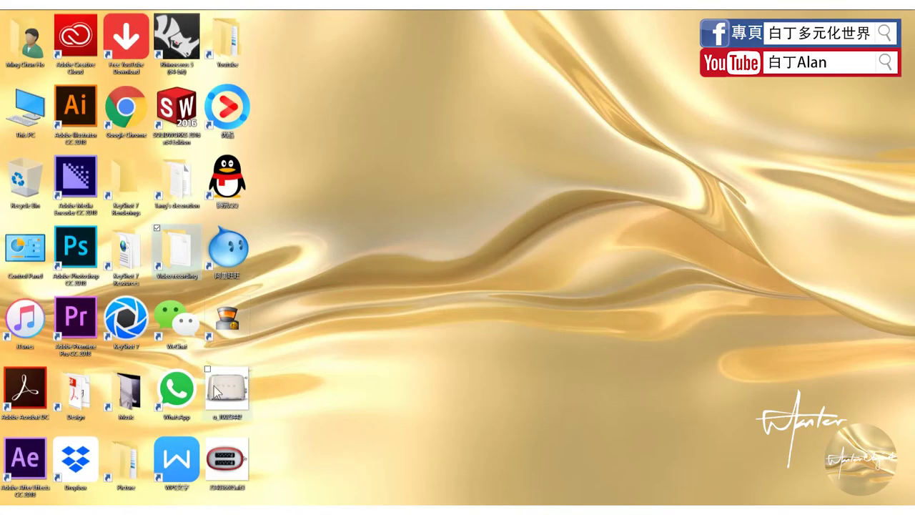
left_click(224, 455)
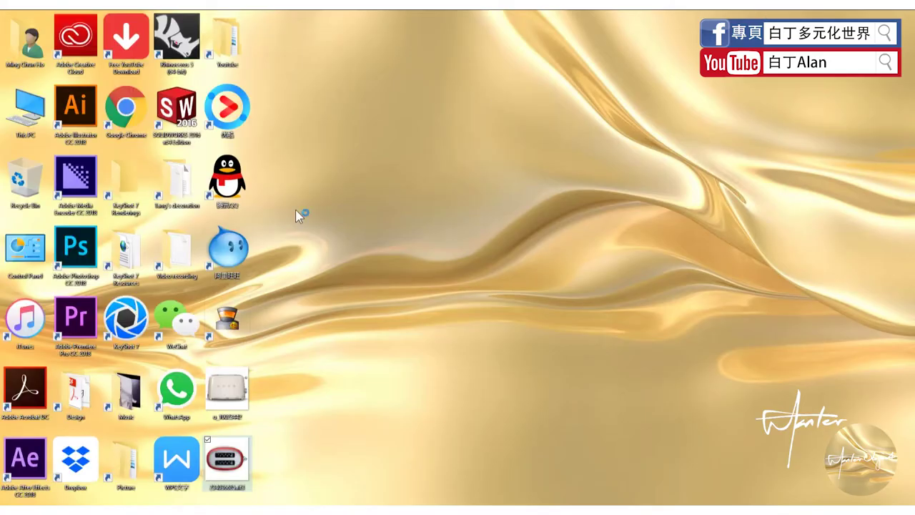
key("Return")
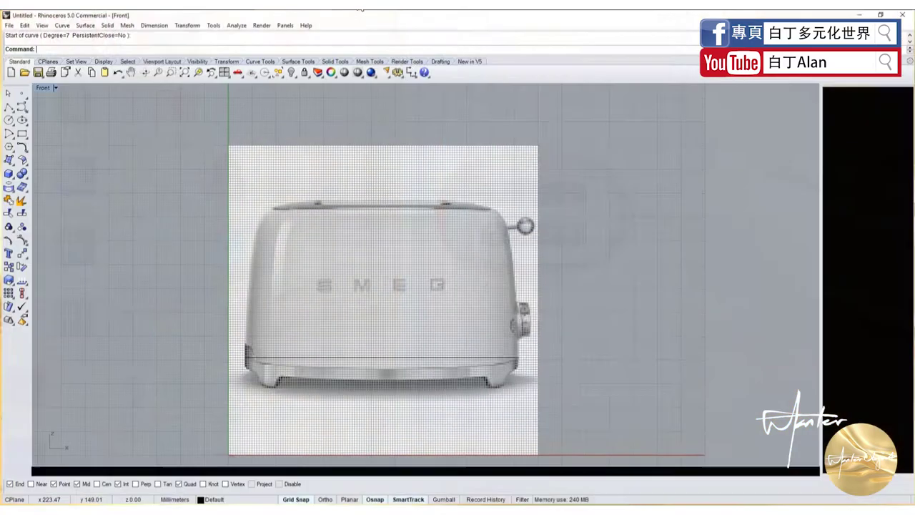
Step: Maximize the 360看图 window and zoom the red top-view toaster to 228%
left_click(649, 16)
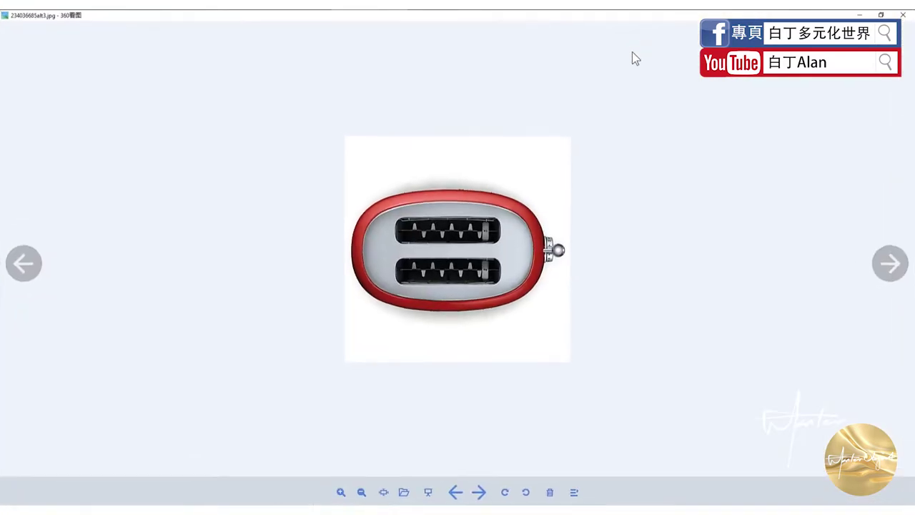
scroll(513, 236, "up", 2)
scroll(512, 265, "up", 2)
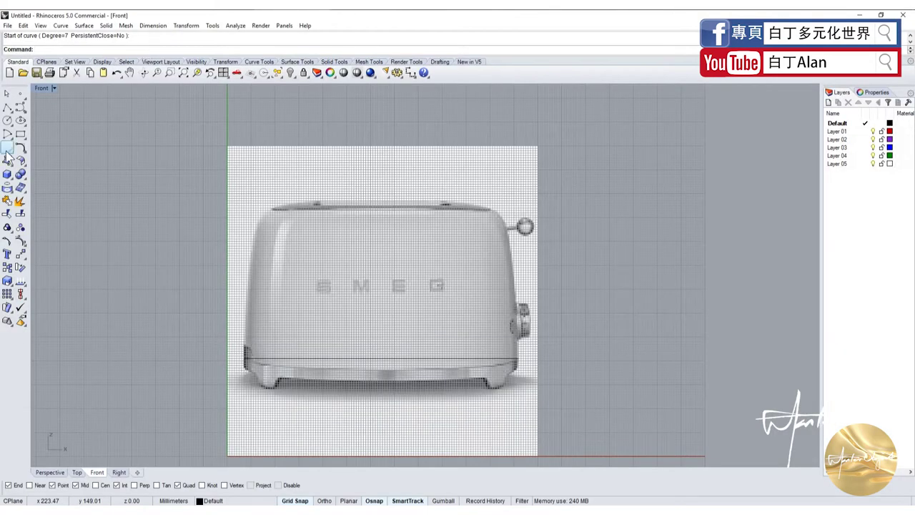
Step: Sketch a trial ellipse near the toaster's top-left in the Front view, then delete it
left_click(21, 120)
left_click(151, 155)
left_click(212, 154)
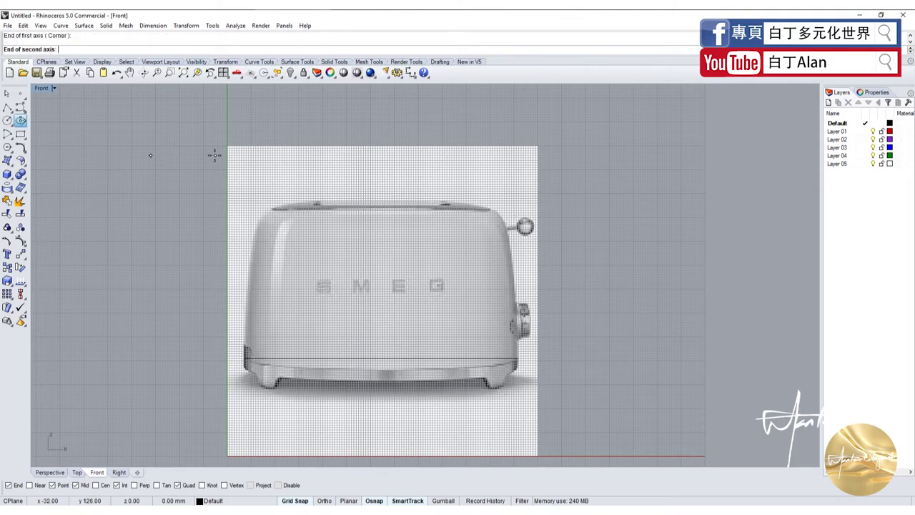
left_click(204, 126)
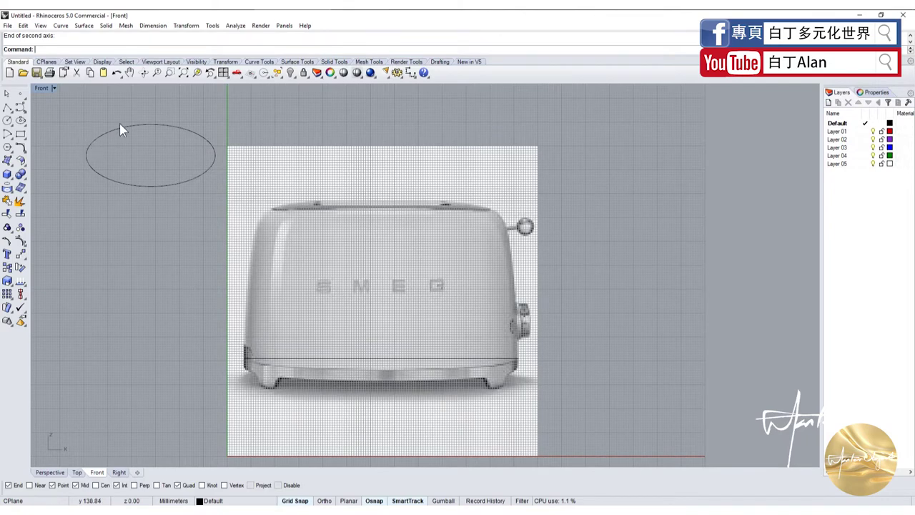
left_click(155, 125)
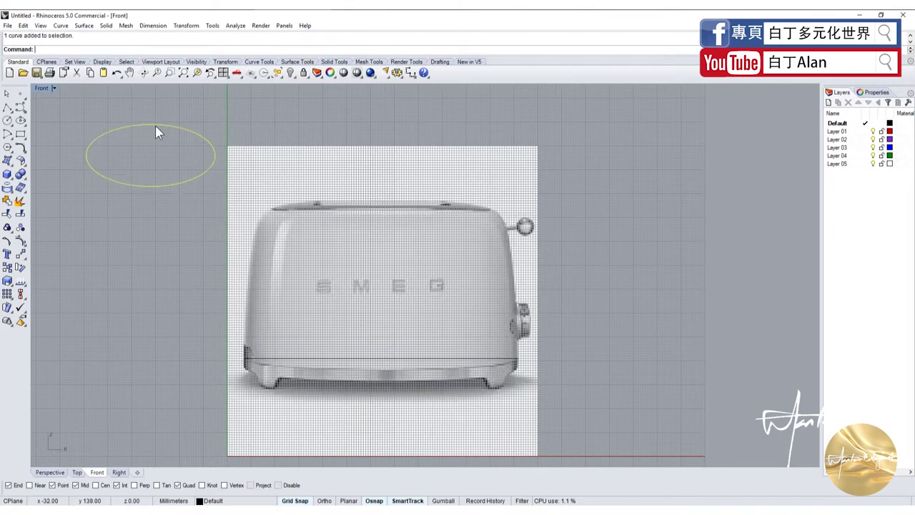
key("Delete")
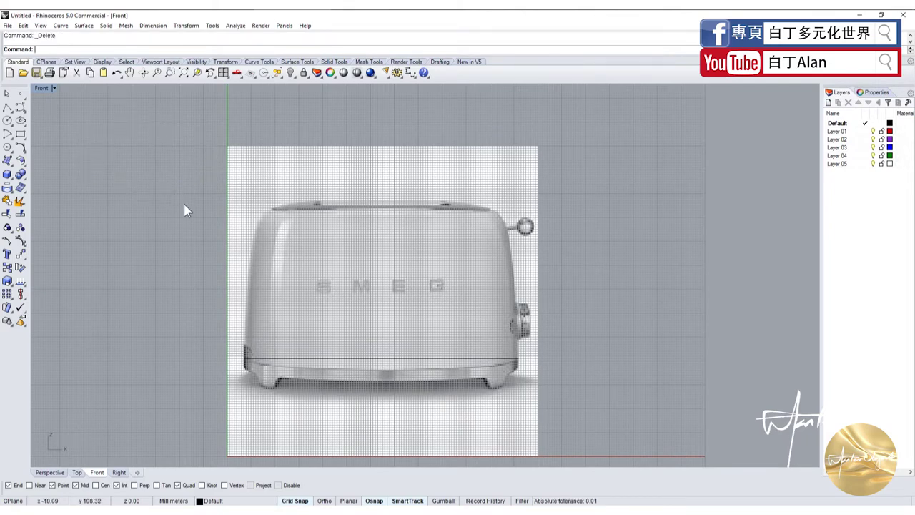
Step: Trace a control point curve from the baseline's end up the right side to the top edge
scroll(573, 347, "up", 3)
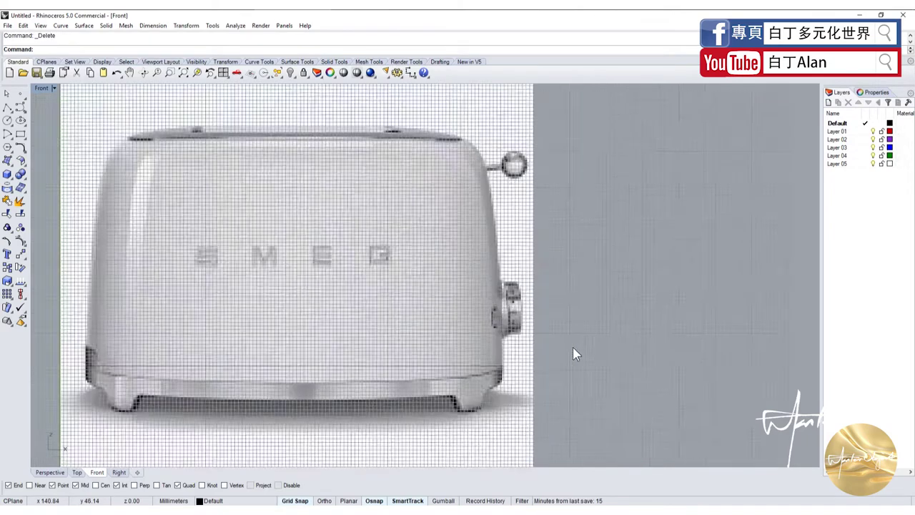
scroll(557, 359, "down", 2)
left_click(21, 109)
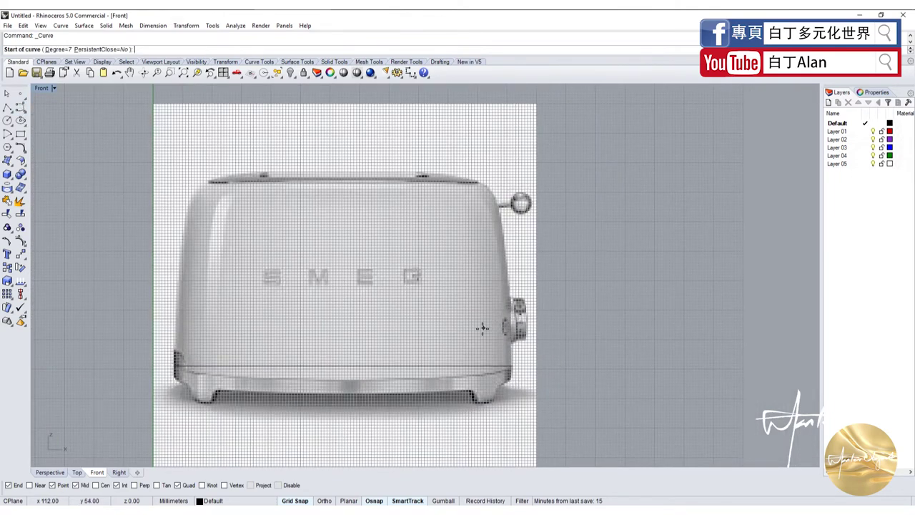
scroll(512, 367, "up", 1)
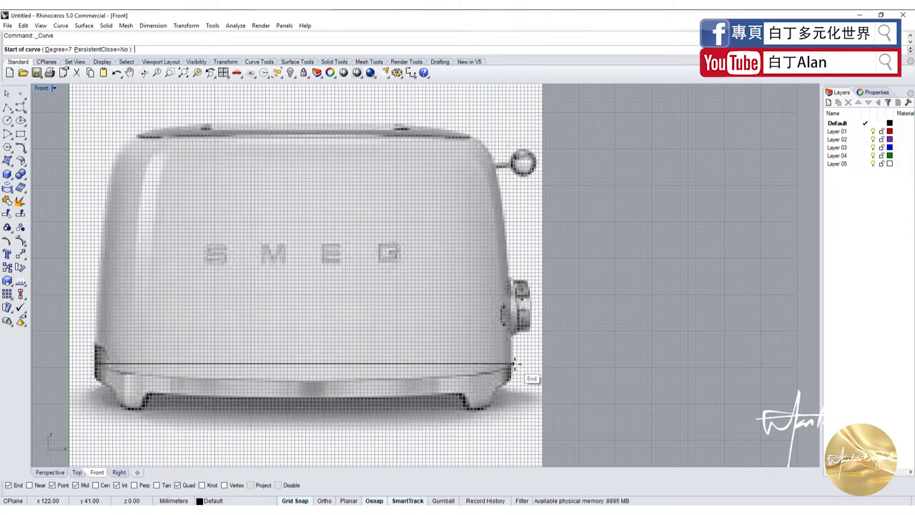
left_click(513, 363)
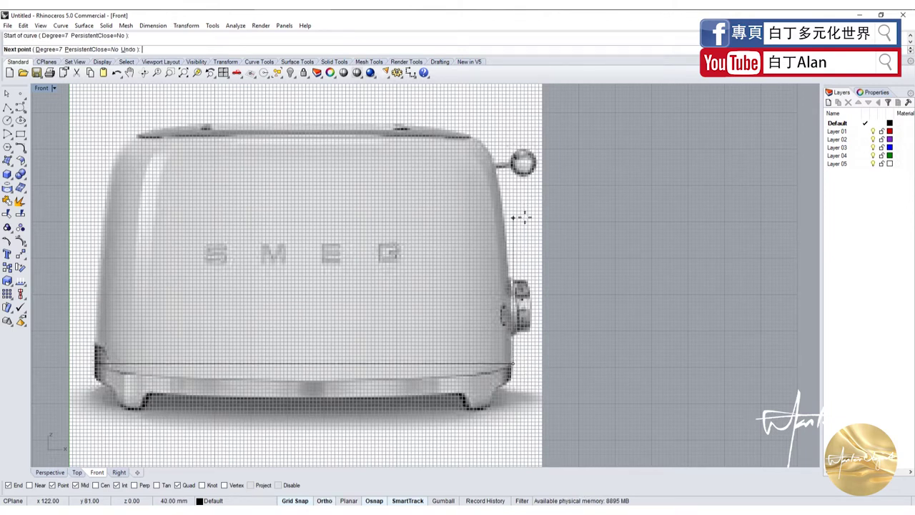
left_click(521, 216)
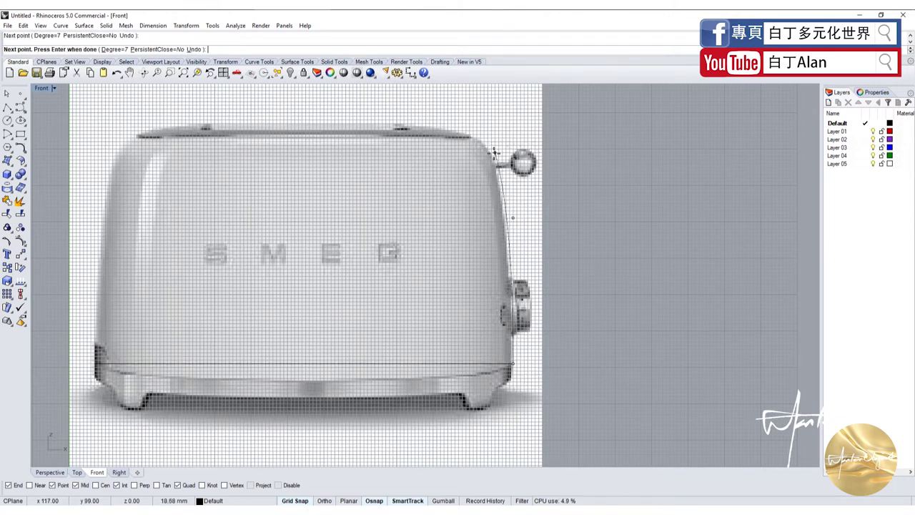
left_click(494, 152)
scroll(494, 151, "up", 3)
left_click(452, 148)
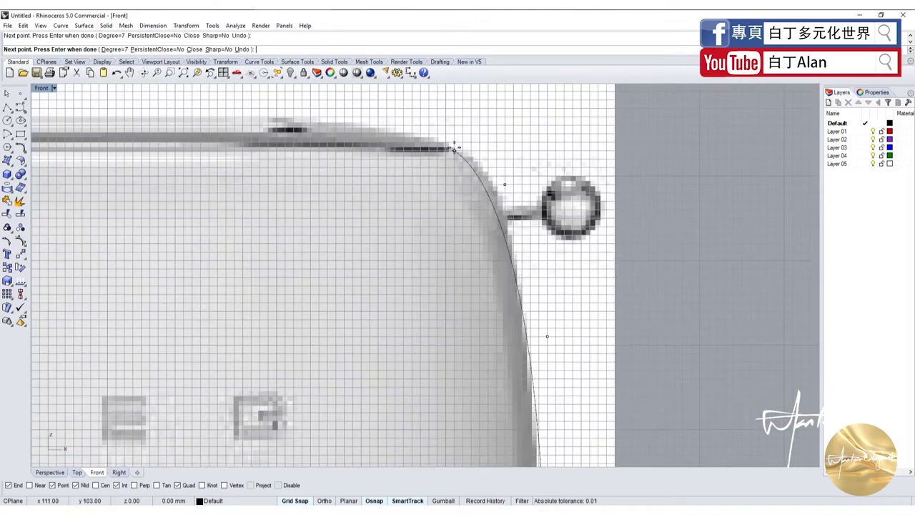
key("Return")
left_click(481, 181)
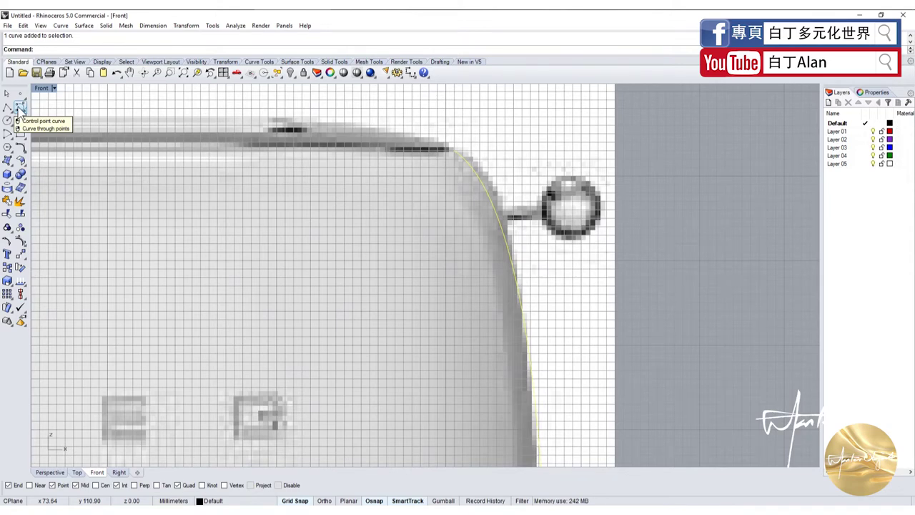
Step: Show control points with F10 and drag the corner point to match the toaster's rounded top-right
key("F10")
scroll(511, 179, "down", 2)
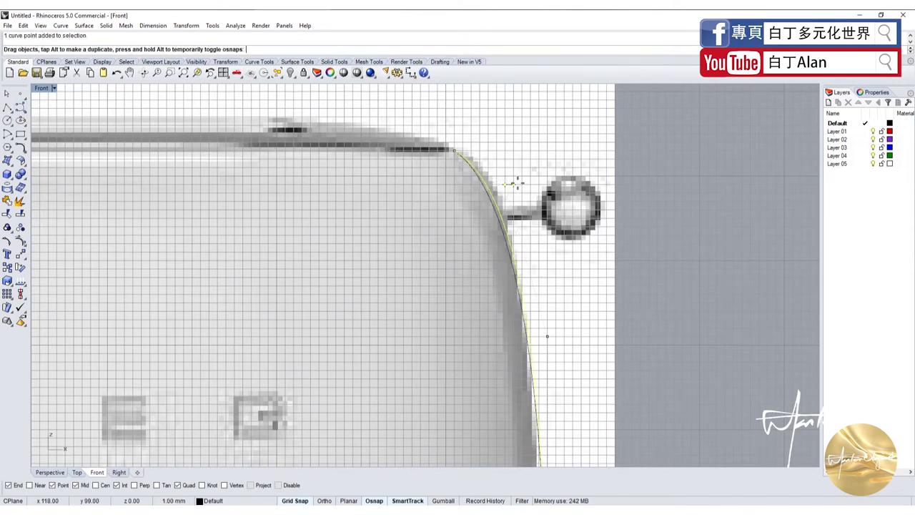
scroll(536, 297, "down", 3)
scroll(536, 297, "up", 4)
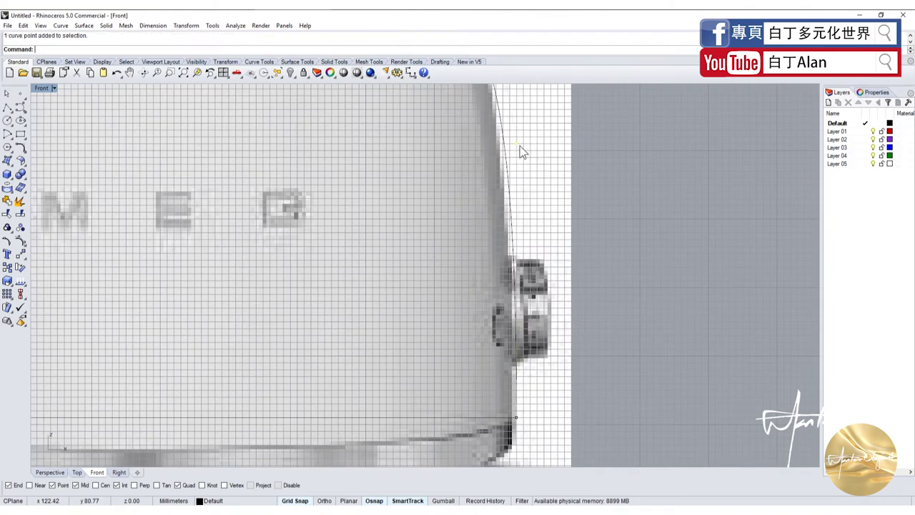
left_click_drag(516, 144, 510, 151)
scroll(522, 163, "down", 3)
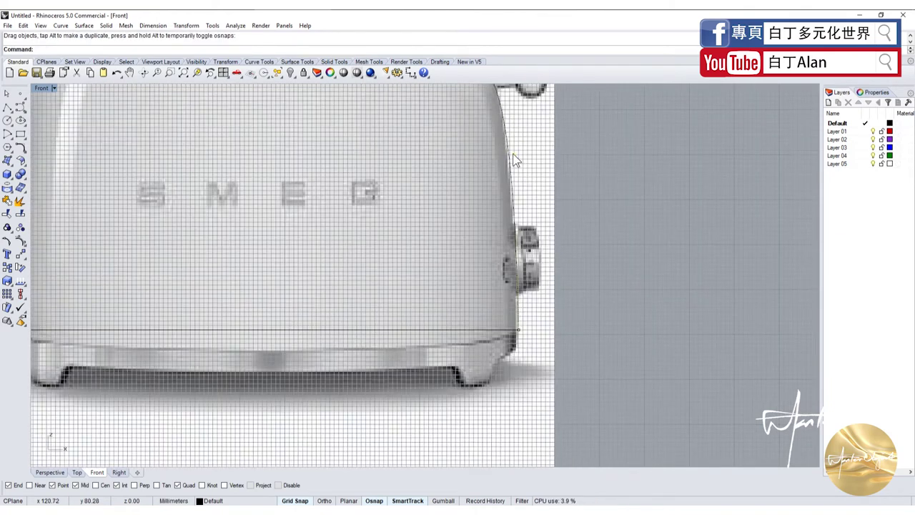
scroll(529, 304, "up", 2)
scroll(514, 365, "up", 2)
scroll(516, 368, "down", 2)
scroll(515, 368, "down", 1)
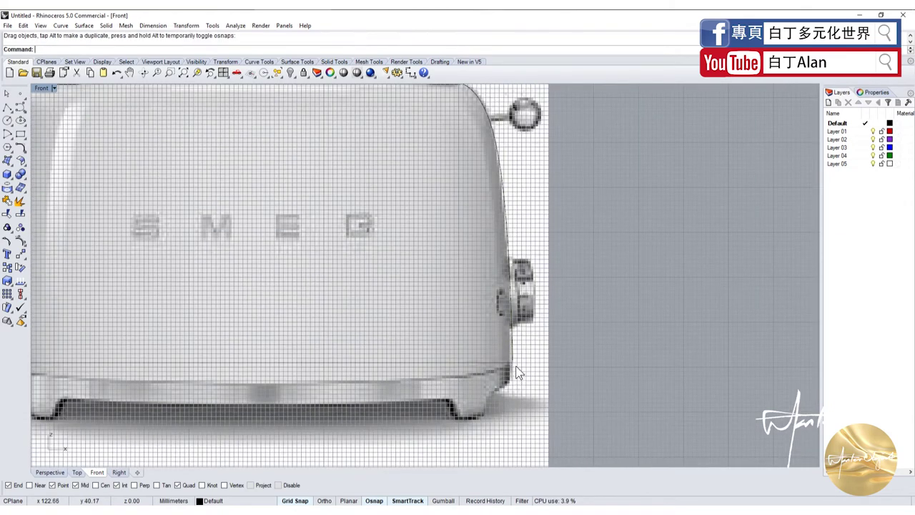
scroll(522, 364, "down", 2)
left_click(514, 362)
scroll(515, 365, "up", 5)
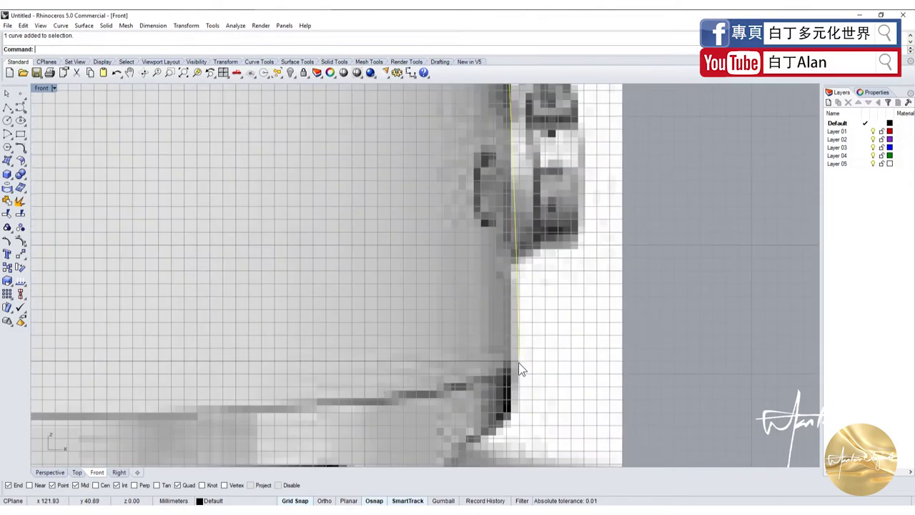
scroll(519, 362, "down", 5)
scroll(510, 262, "up", 4)
scroll(511, 262, "down", 1)
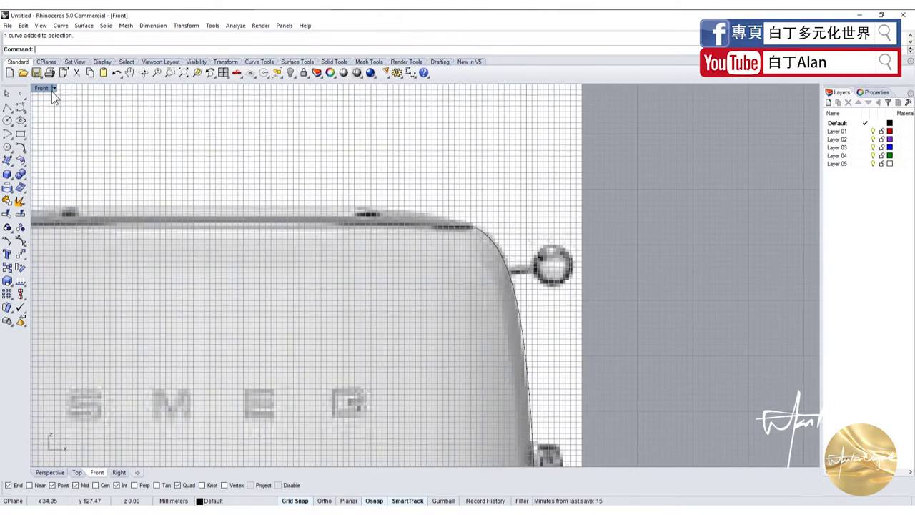
scroll(522, 238, "down", 3)
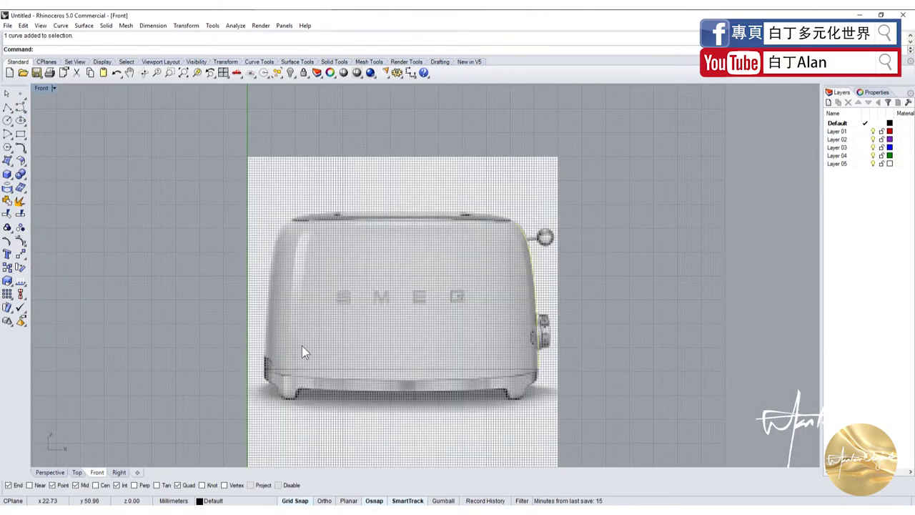
scroll(474, 223, "up", 2)
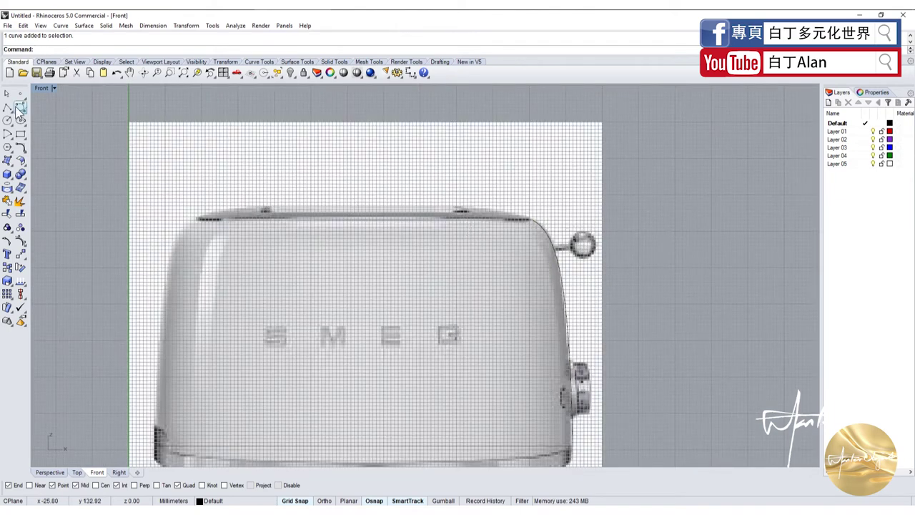
left_click(20, 107)
scroll(452, 202, "up", 1)
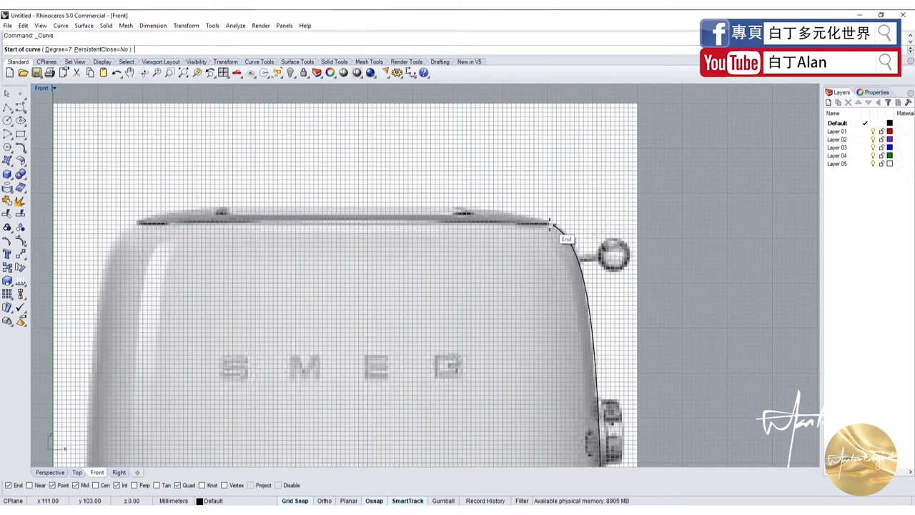
left_click(551, 223)
scroll(386, 198, "up", 1)
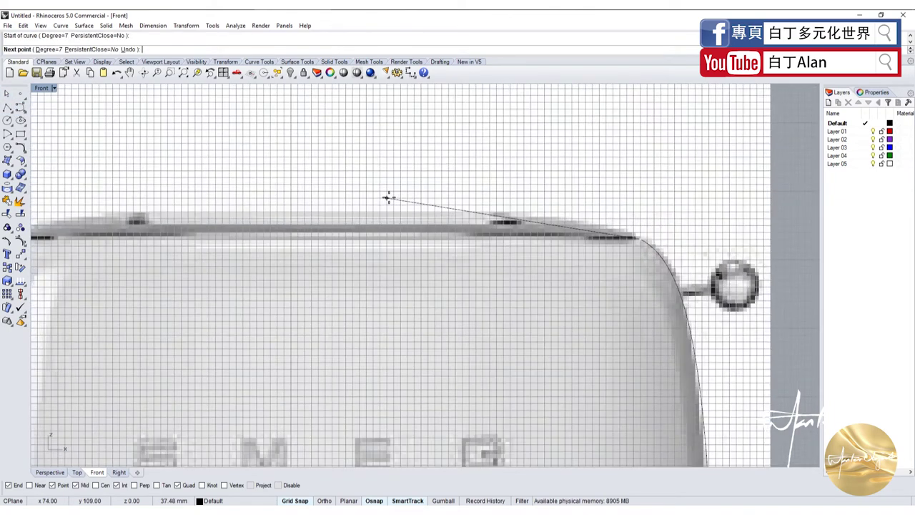
left_click(498, 190)
scroll(497, 188, "down", 1)
scroll(497, 188, "down", 1)
scroll(411, 193, "up", 1)
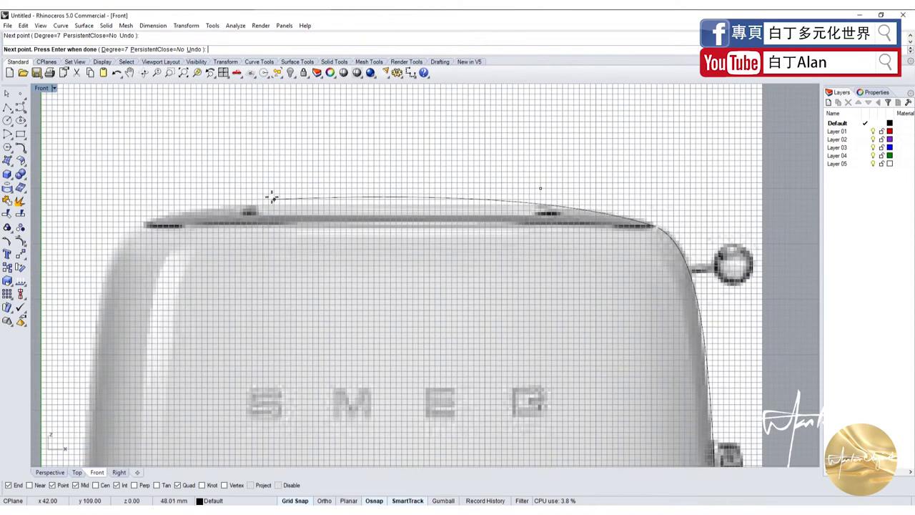
left_click(258, 193)
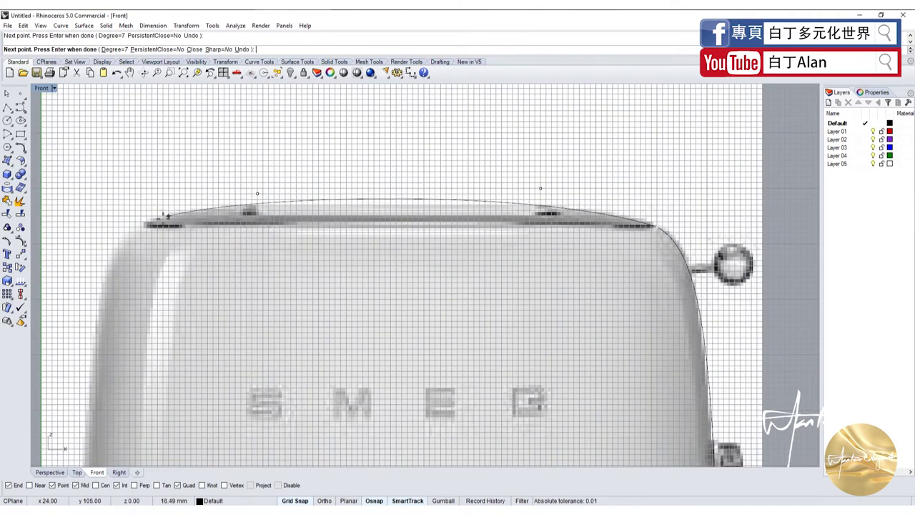
left_click(145, 225)
key("Return")
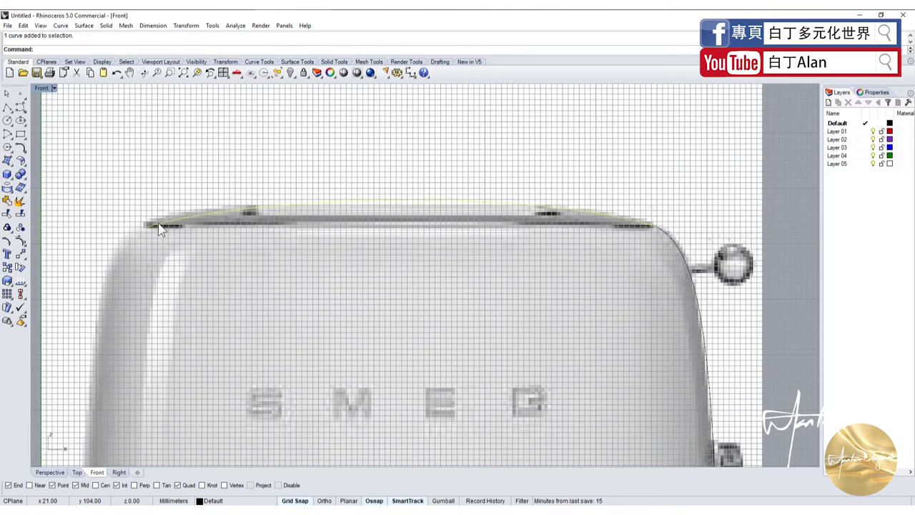
key("F10")
scroll(286, 215, "down", 2)
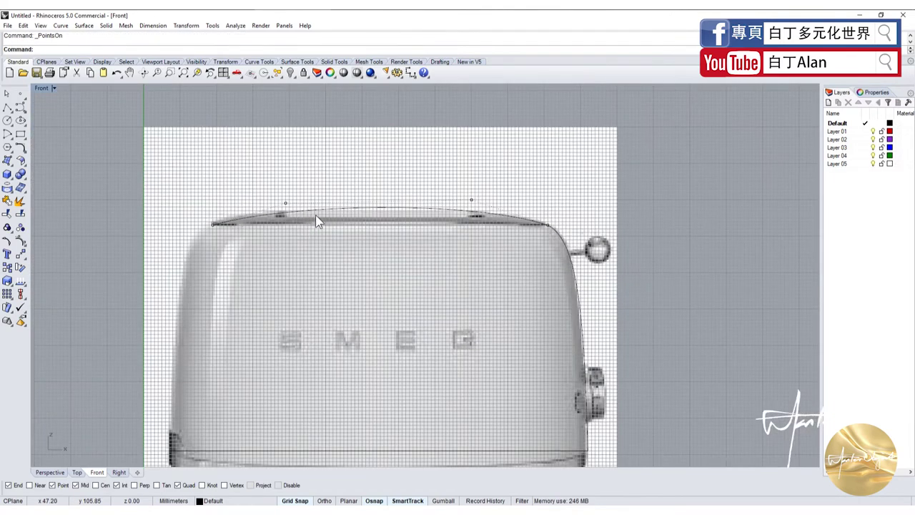
left_click(328, 209)
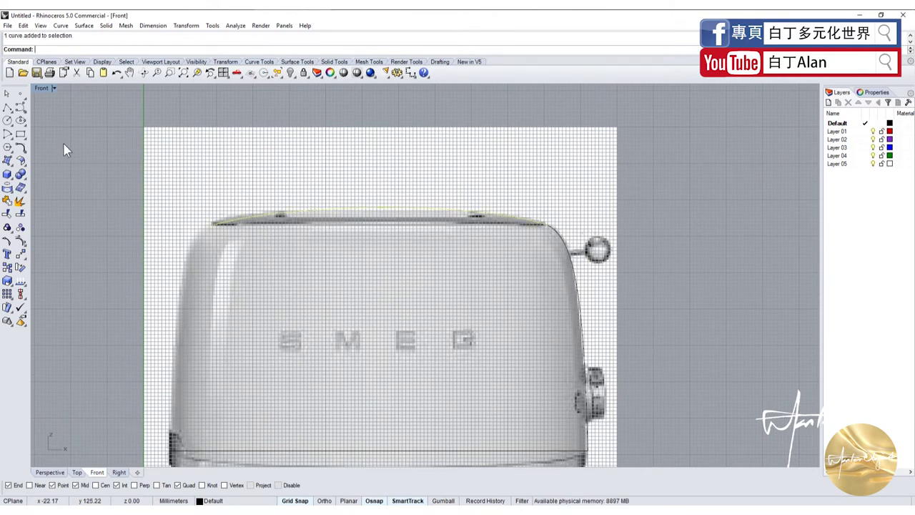
Step: Draw a three-point lid curve from the toaster's top-right corner to midway along the lid
left_click(21, 106)
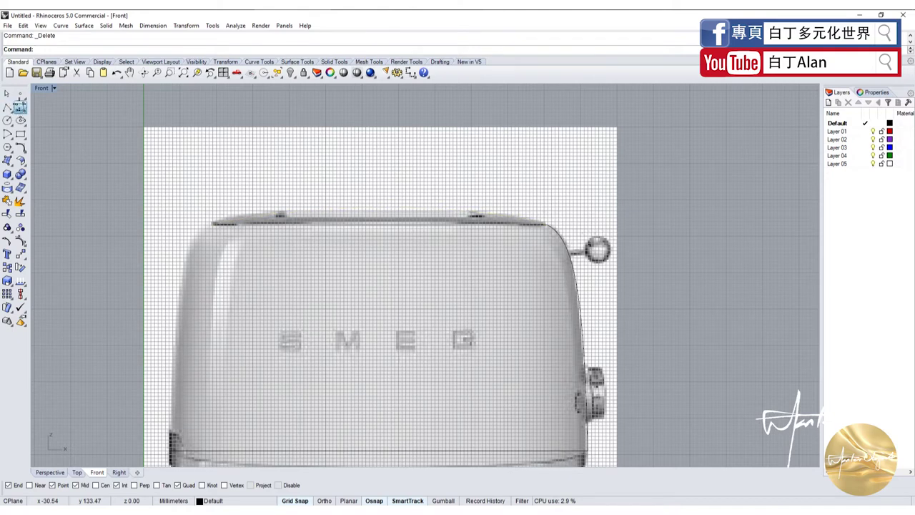
scroll(560, 227, "up", 2)
left_click(560, 228)
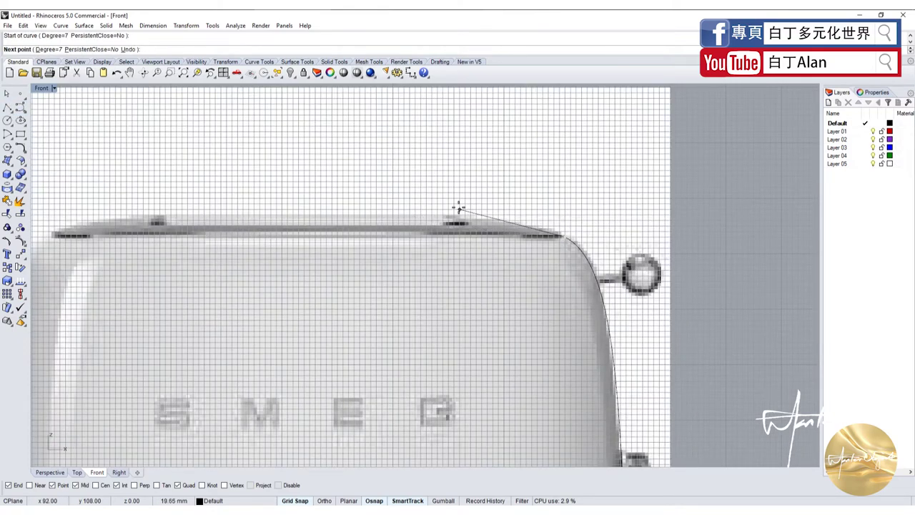
left_click(453, 198)
left_click(316, 212)
key("Return")
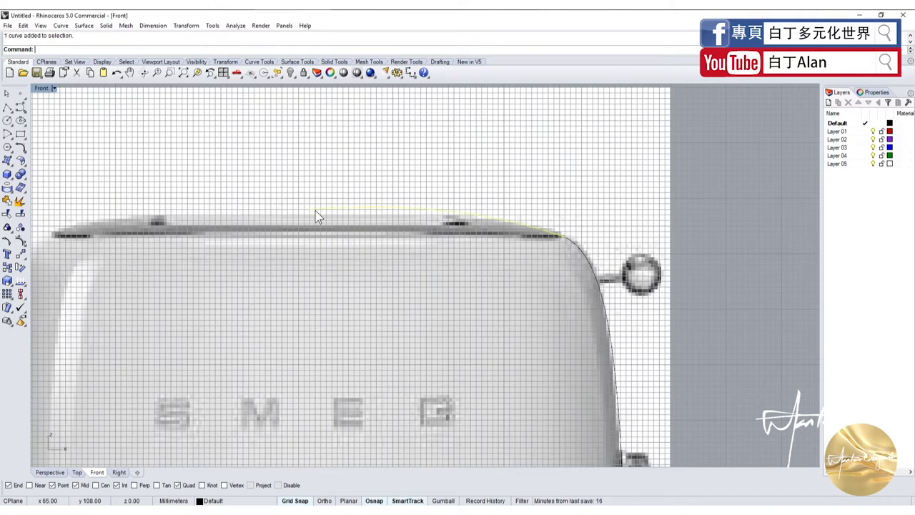
scroll(315, 211, "down", 2)
scroll(316, 219, "down", 1)
scroll(336, 191, "down", 2)
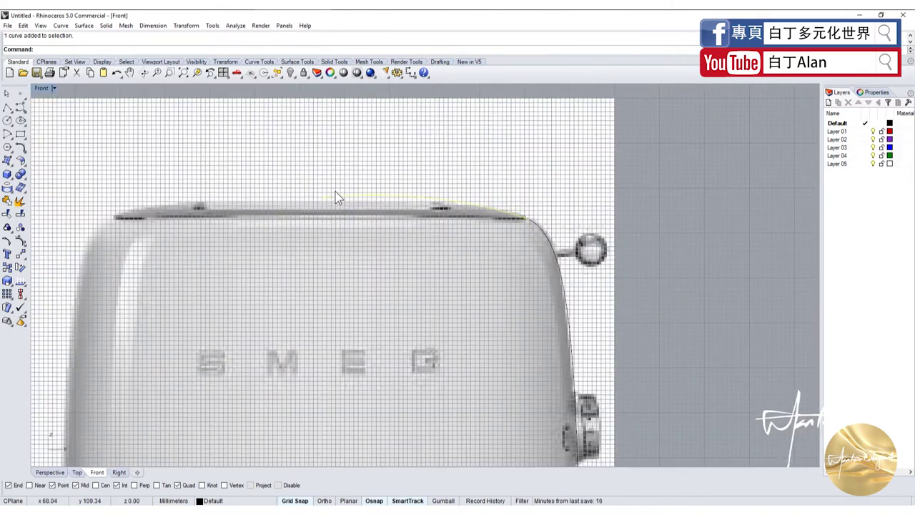
scroll(336, 192, "down", 2)
Step: With control points shown, move the curve's left endpoint onto the toaster's top edge
key("F10")
scroll(332, 187, "up", 5)
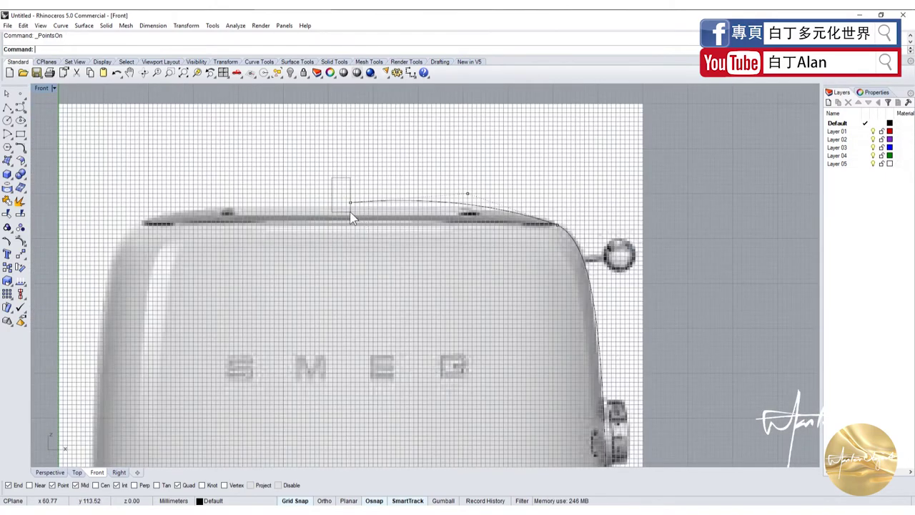
scroll(350, 215, "down", 1)
left_click(367, 193)
scroll(368, 179, "down", 2)
scroll(367, 171, "up", 2)
scroll(365, 189, "down", 2)
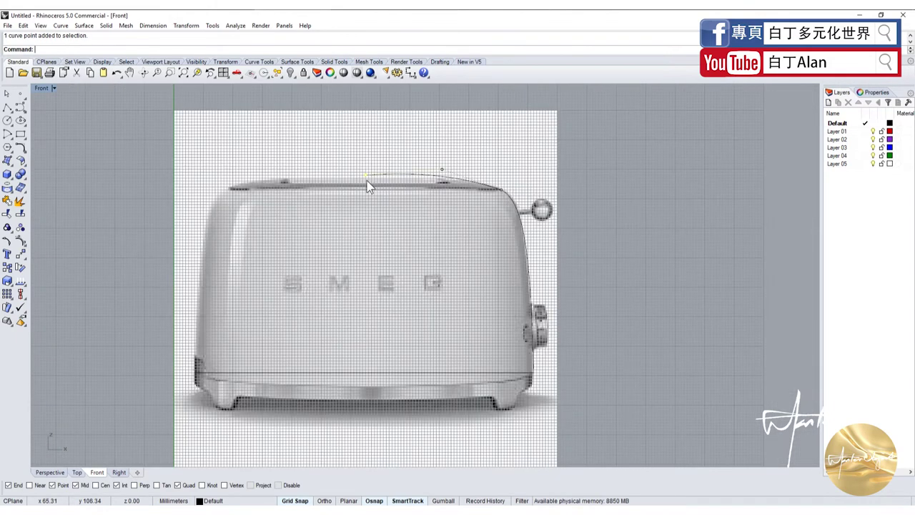
mouse_move(366, 175)
left_mouse_down()
mouse_move(384, 273)
mouse_move(362, 371)
left_mouse_up()
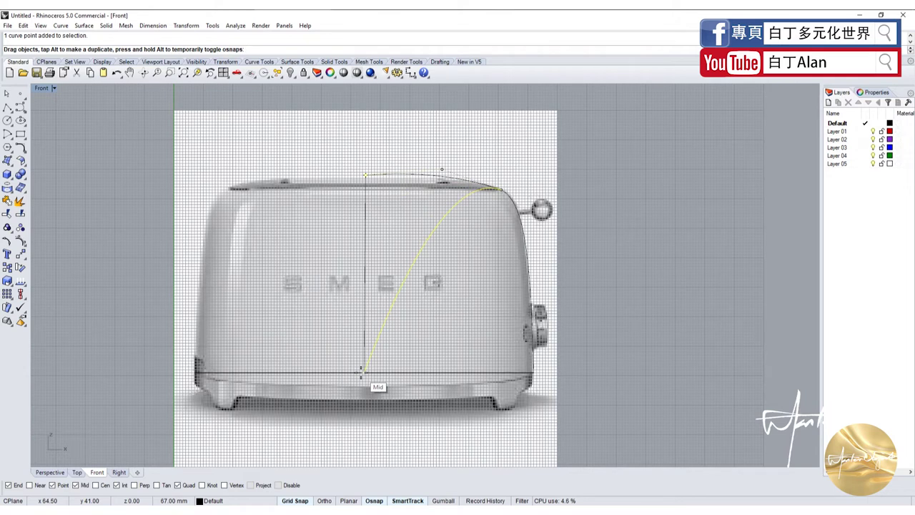
left_click_drag(361, 371, 304, 178)
scroll(336, 125, "up", 2)
scroll(412, 150, "up", 1)
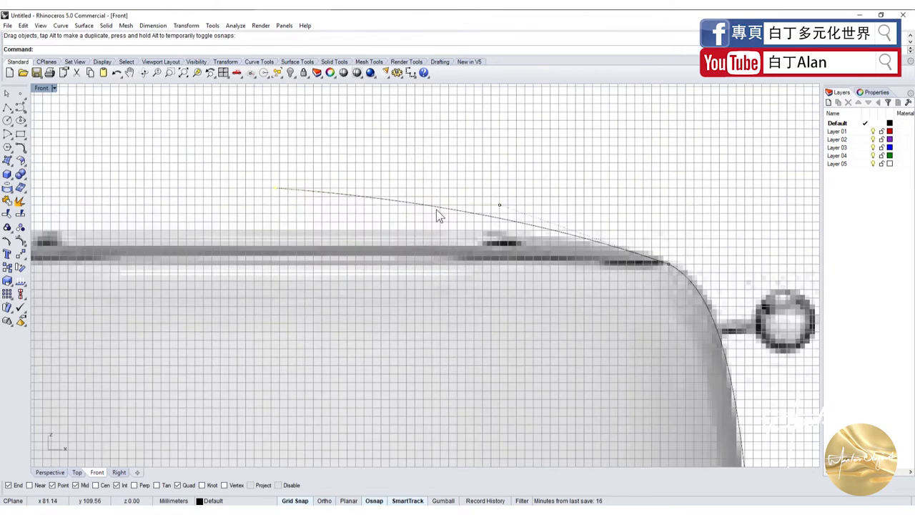
Step: Raise a corner control point, then lower the two upper points to flatten the curve's top
left_click(501, 205)
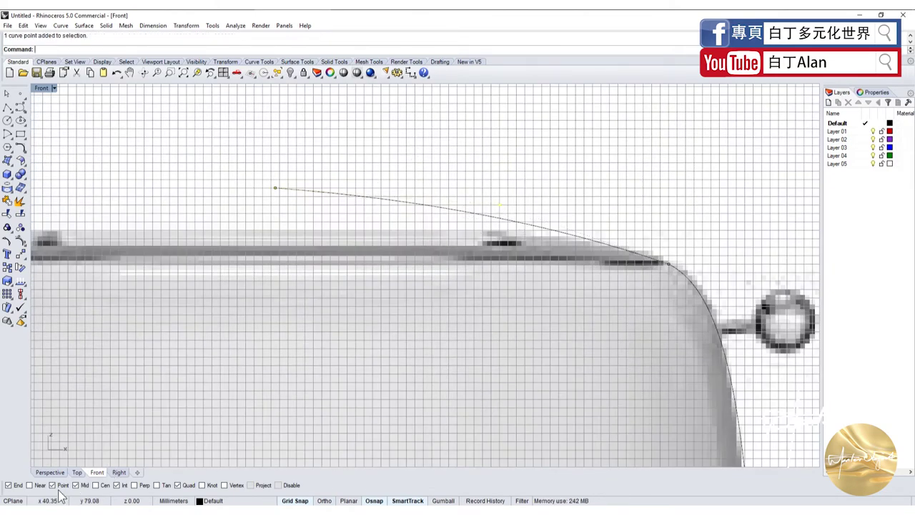
mouse_move(500, 212)
left_mouse_down()
mouse_move(460, 174)
mouse_move(501, 185)
mouse_move(500, 193)
left_mouse_up()
scroll(442, 197, "down", 2)
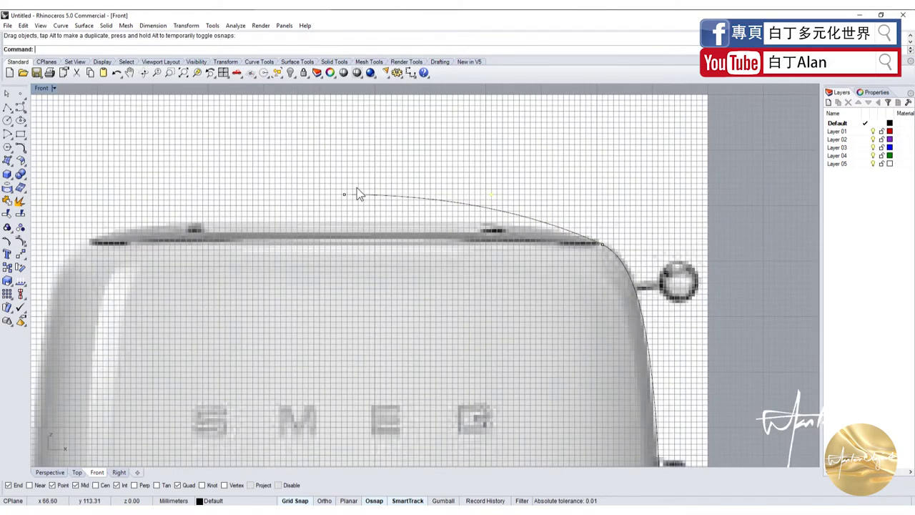
scroll(359, 194, "up", 2)
left_click_drag(299, 169, 561, 210)
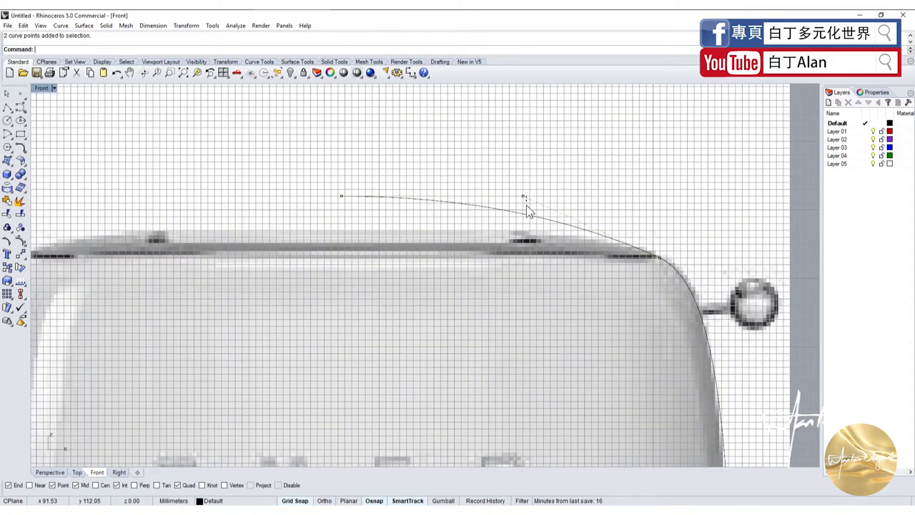
left_click_drag(292, 170, 584, 213)
left_click_drag(344, 195, 348, 223)
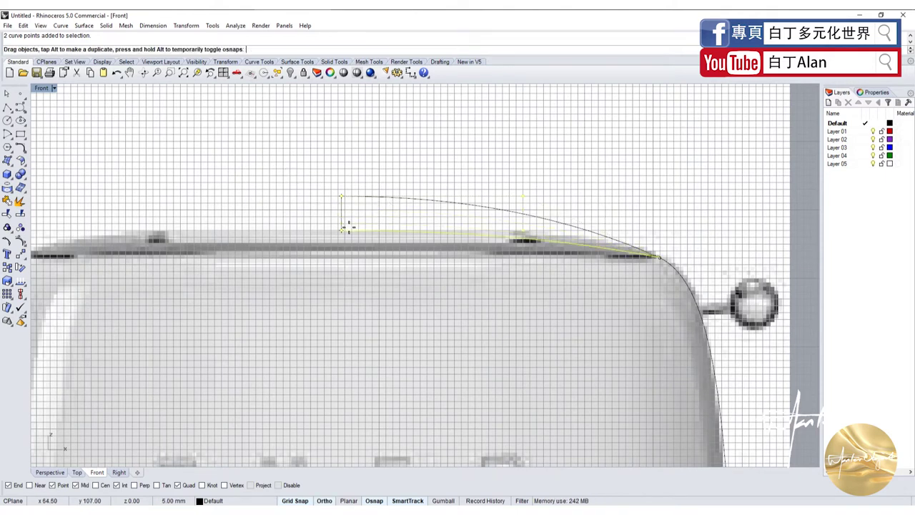
left_click_drag(347, 224, 347, 225)
Step: Shift the corner control point right to tighten the rounded corner, then select the finished curve
scroll(460, 222, "up", 2)
left_click(541, 236)
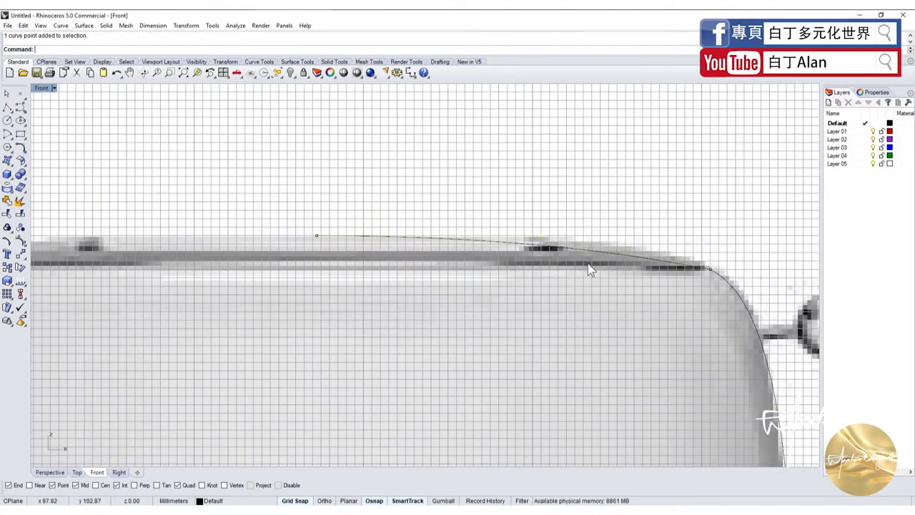
left_click_drag(542, 237, 680, 230)
scroll(684, 236, "down", 4)
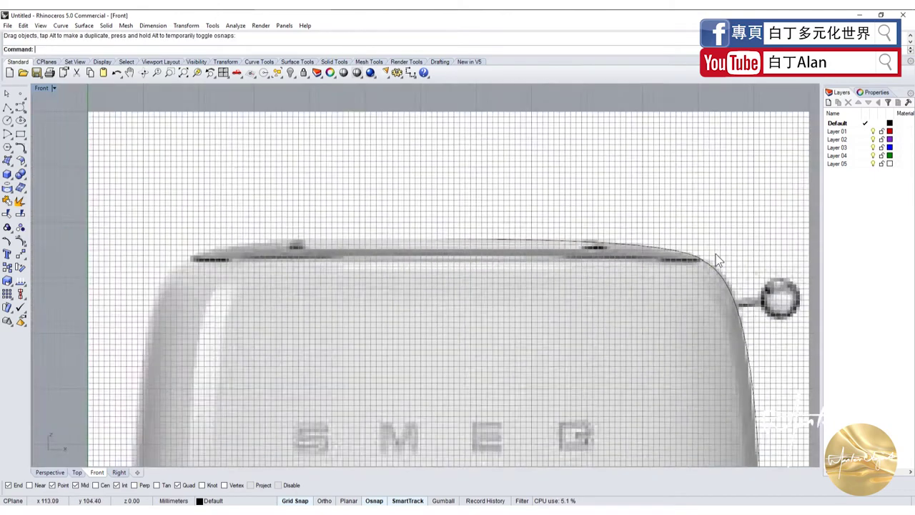
scroll(715, 257, "up", 5)
scroll(694, 271, "up", 3)
left_click(699, 281)
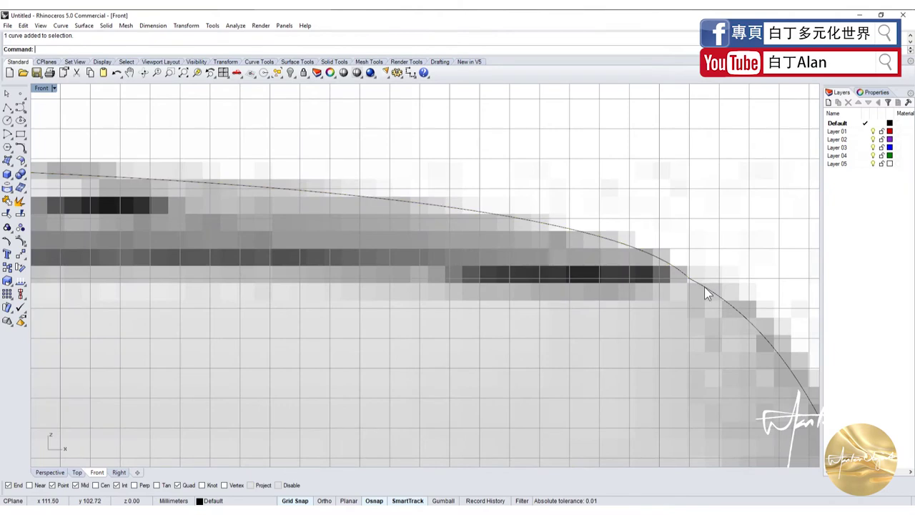
scroll(648, 274, "down", 5)
scroll(661, 284, "down", 3)
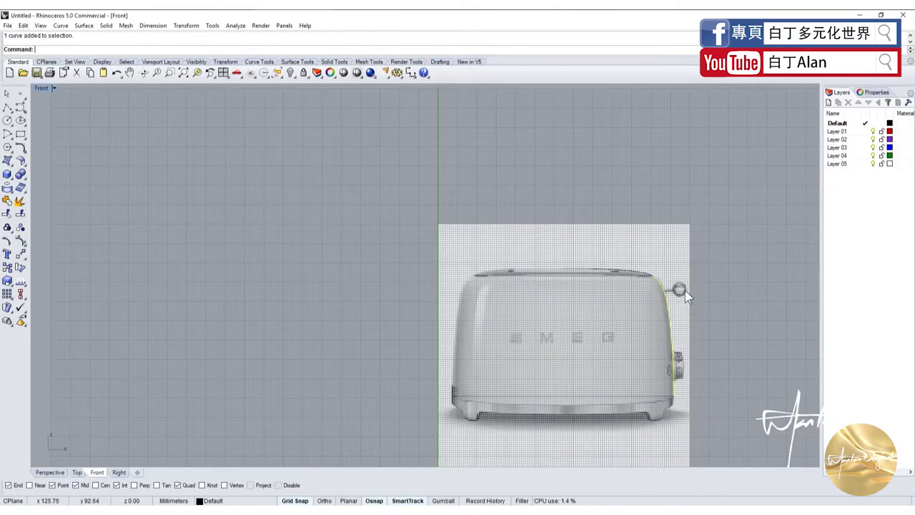
Step: Place the top-view toaster image as the Top viewport's background bitmap by two corners, then maximize Top
scroll(686, 290, "up", 3)
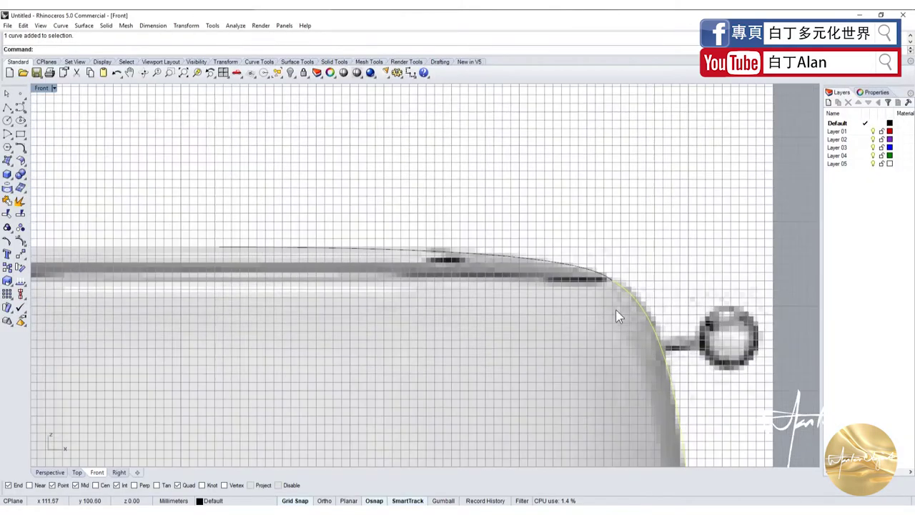
scroll(616, 309, "up", 2)
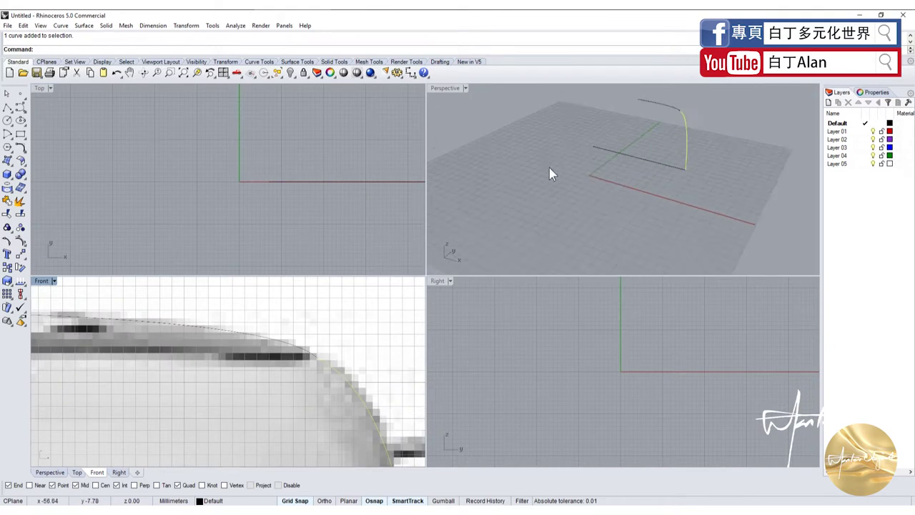
mouse_move(501, 172)
right_mouse_down()
mouse_move(547, 172)
mouse_move(634, 148)
mouse_move(543, 188)
right_mouse_up()
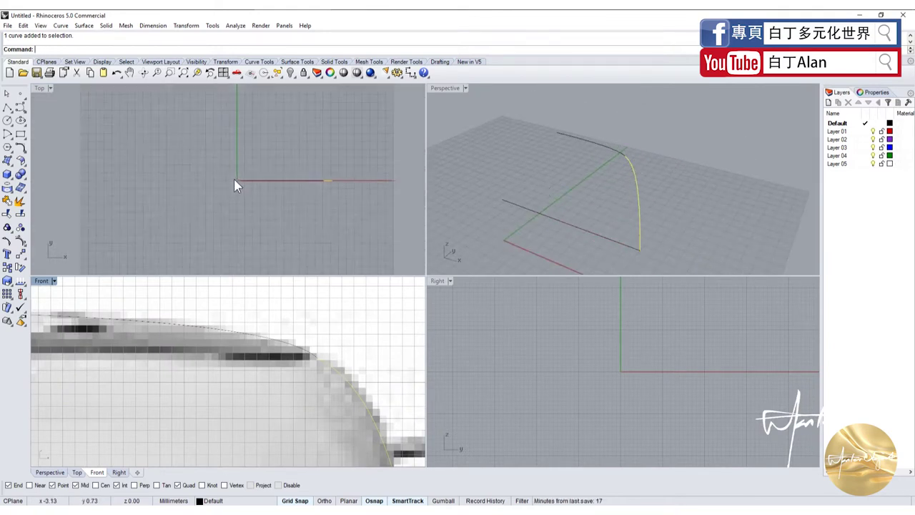
right_click_drag(272, 188, 260, 204)
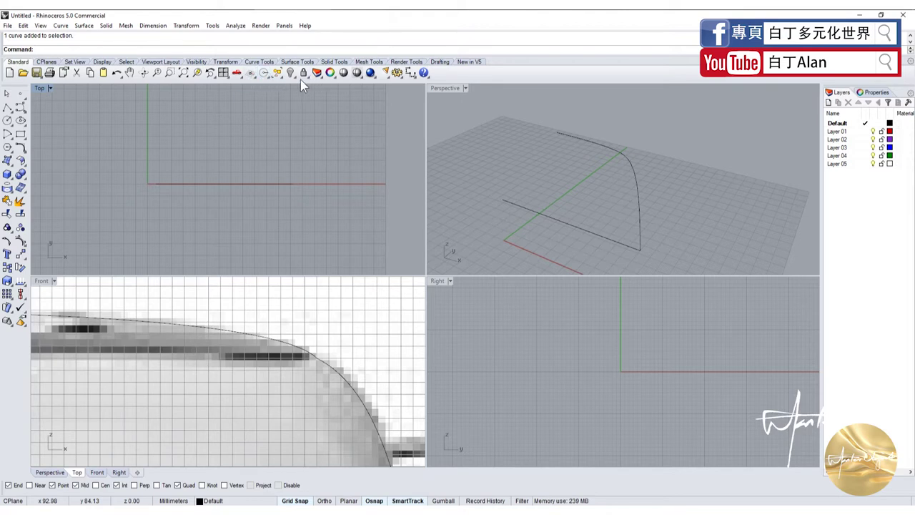
left_click(228, 78)
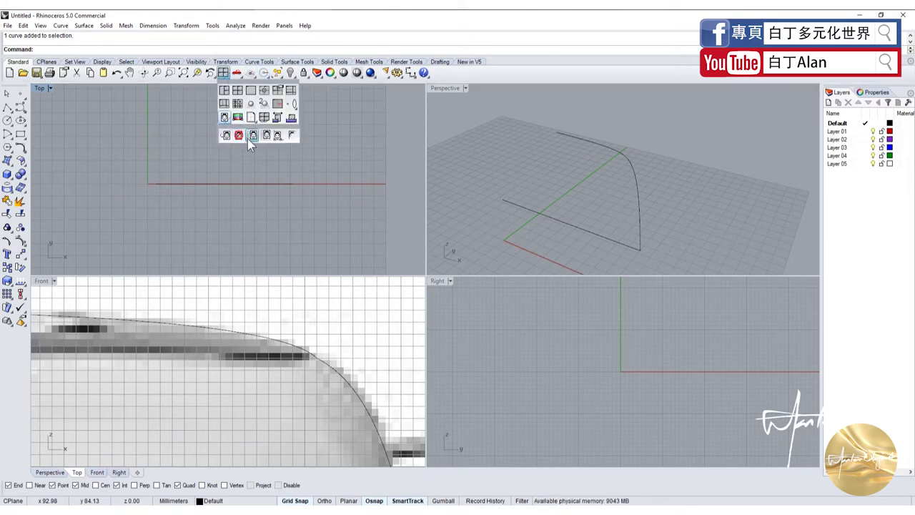
left_click(237, 132)
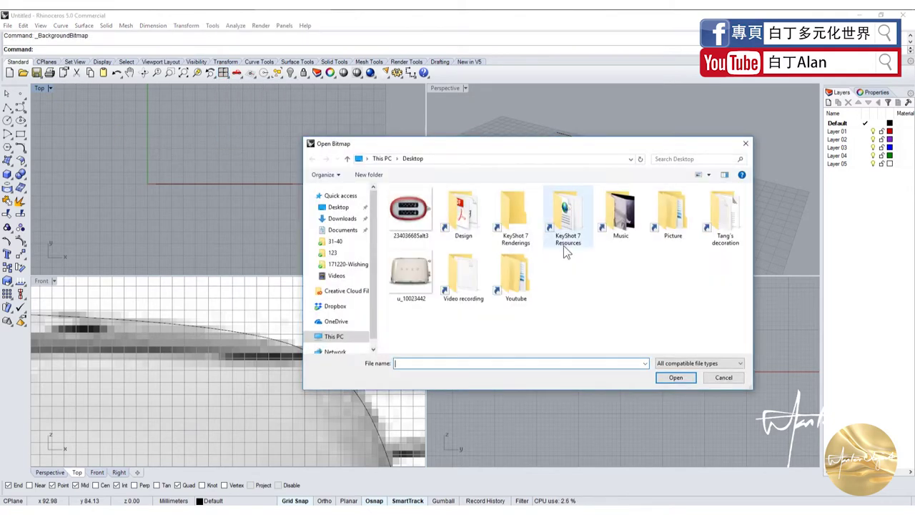
double_click(412, 209)
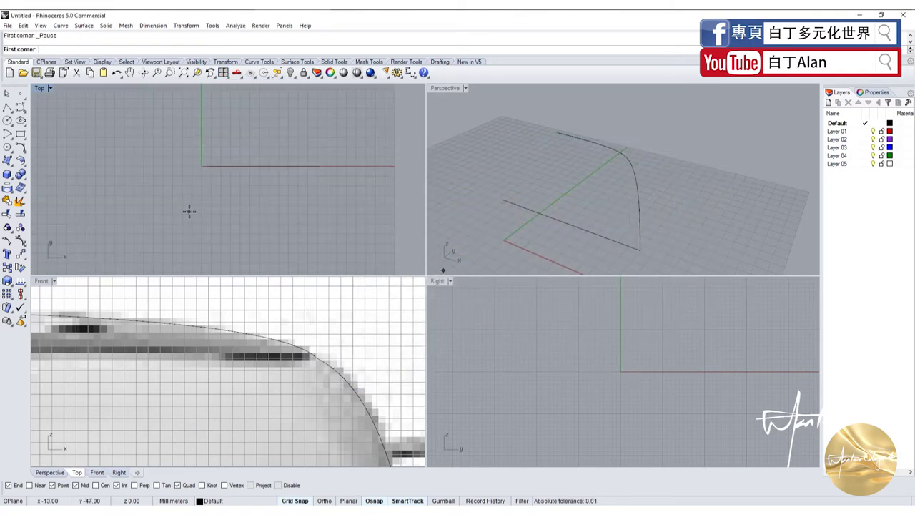
left_click(189, 211)
left_click(348, 159)
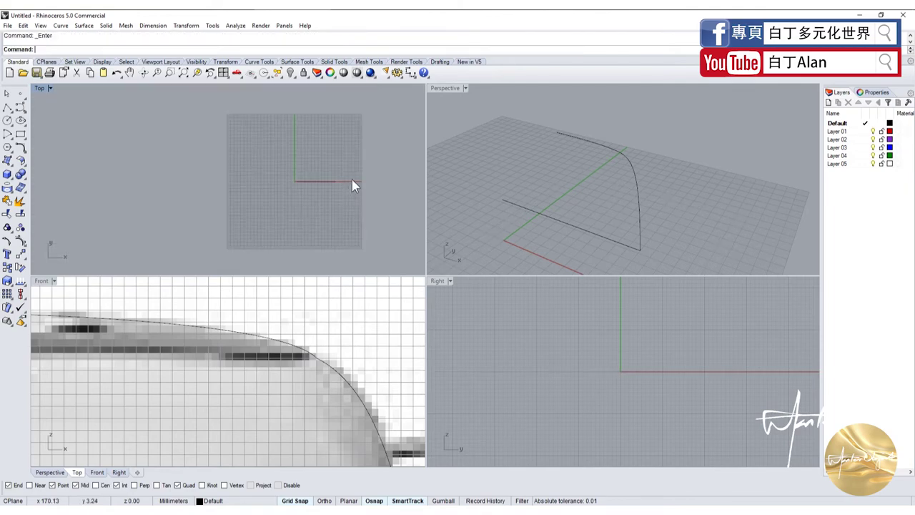
double_click(39, 88)
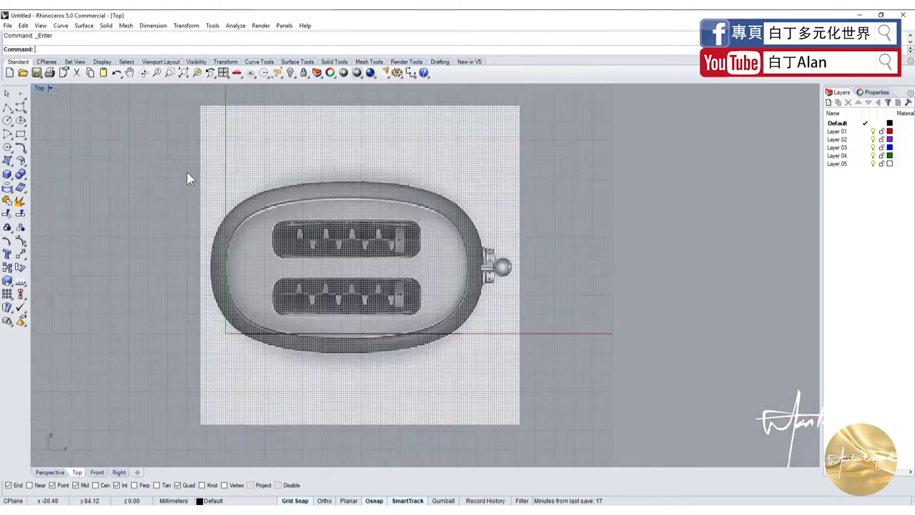
Step: Trace a five-point curve along the toaster's lower oval outline, from its left side to its right
left_click(20, 107)
scroll(79, 249, "up", 5)
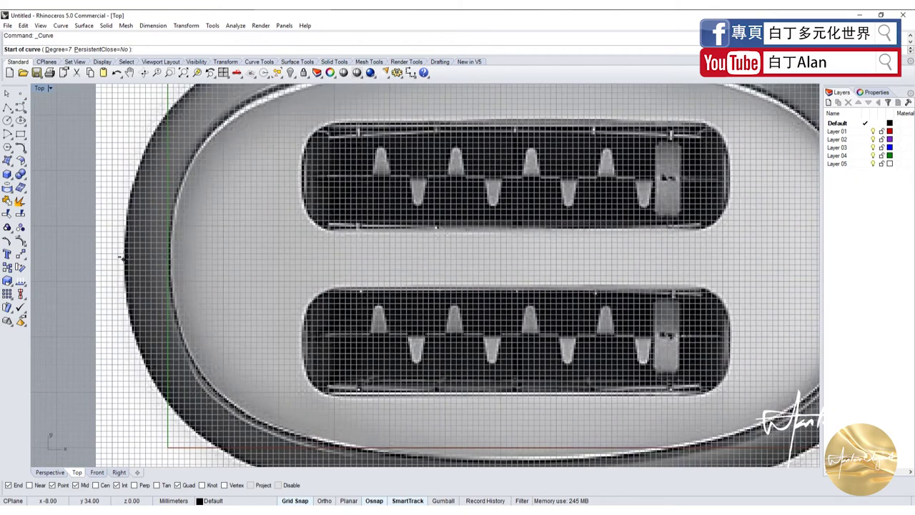
left_click(121, 257)
scroll(121, 257, "down", 2)
scroll(121, 272, "down", 1)
scroll(122, 293, "up", 2)
scroll(122, 307, "down", 2)
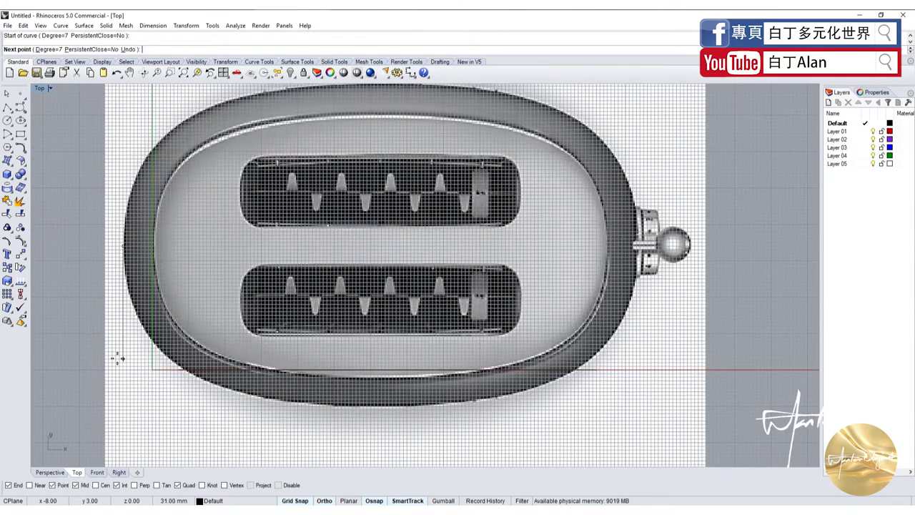
left_click(120, 359)
left_click(337, 428)
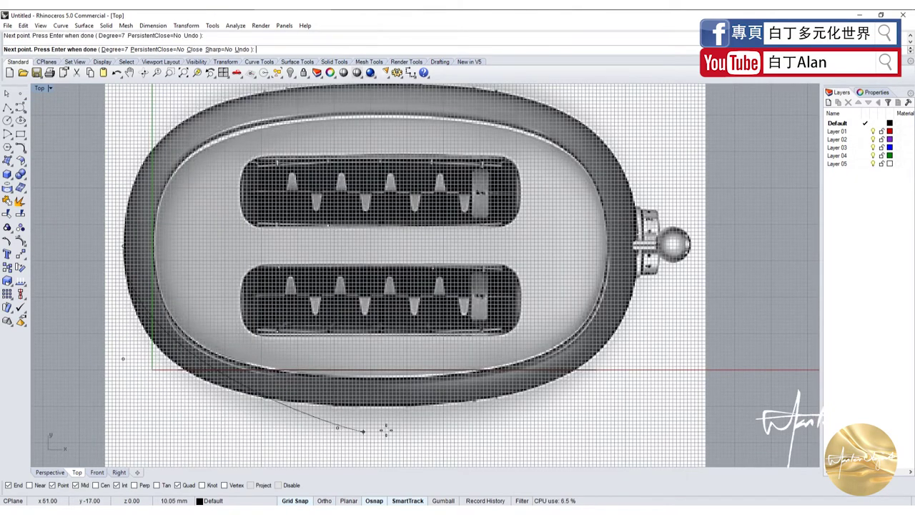
left_click(567, 409)
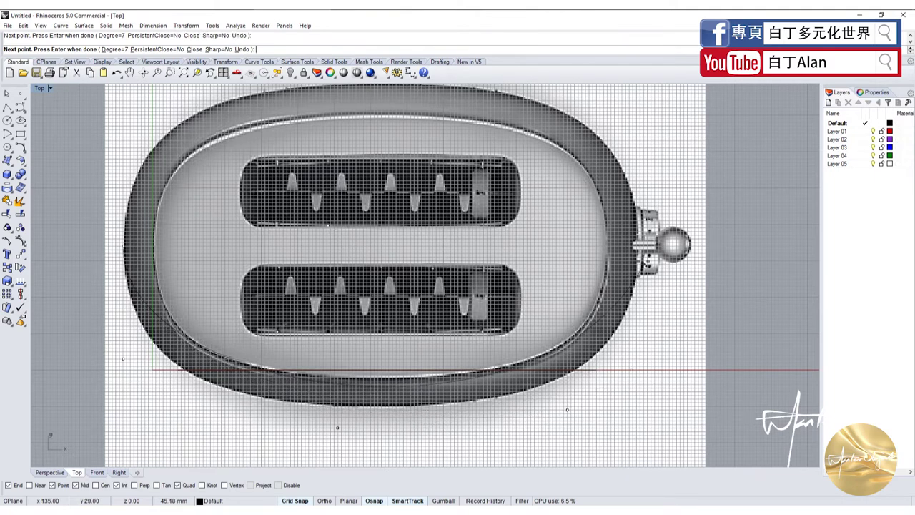
left_click(634, 252)
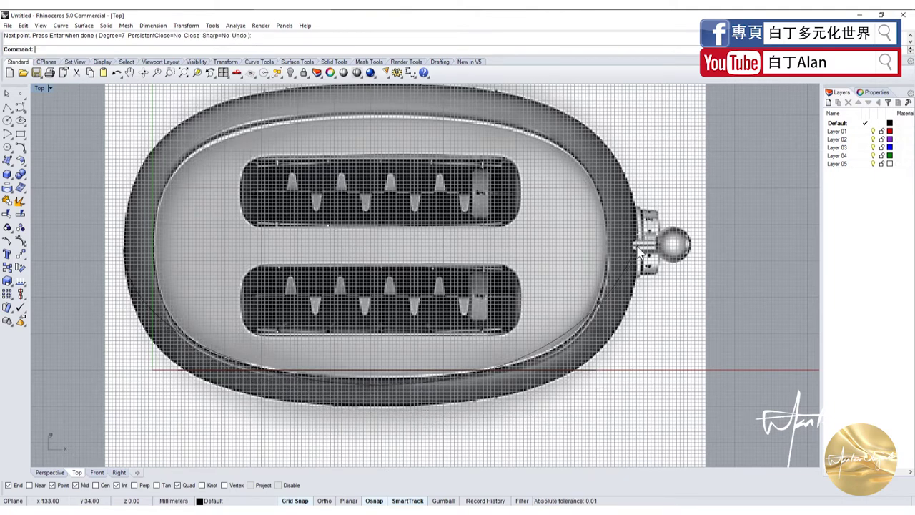
key("Return")
Step: Move the curve aside, level its right endpoint with the left one, and move it back onto the outline
scroll(604, 259, "down", 3)
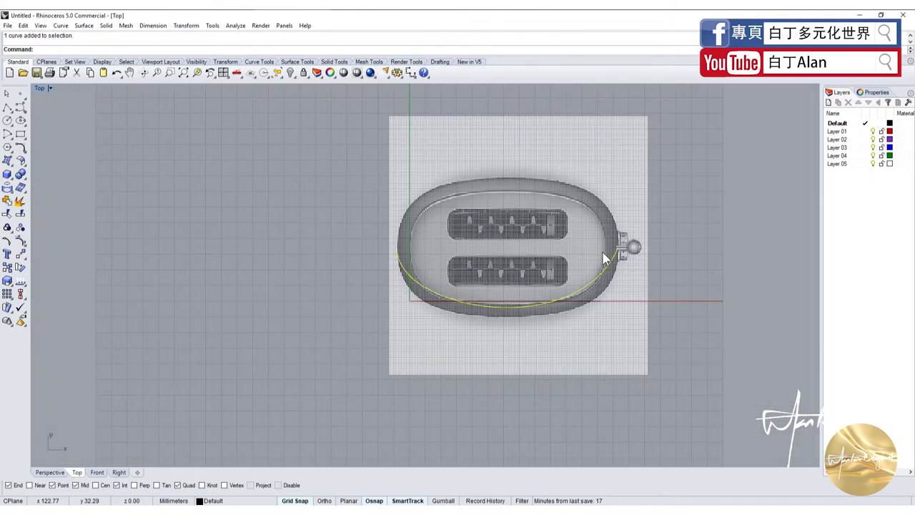
left_click_drag(611, 263, 348, 393)
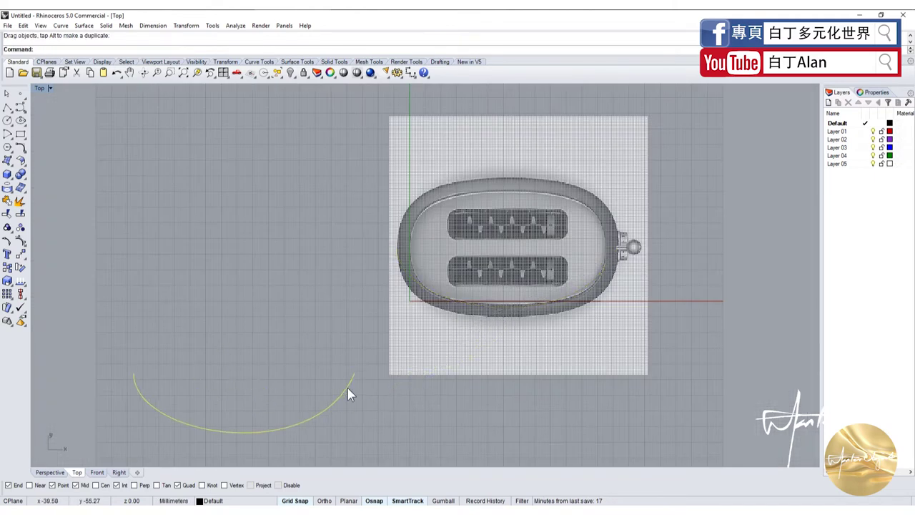
key("F10")
mouse_move(354, 374)
left_mouse_down()
mouse_move(379, 418)
mouse_move(369, 429)
mouse_move(312, 367)
left_mouse_up()
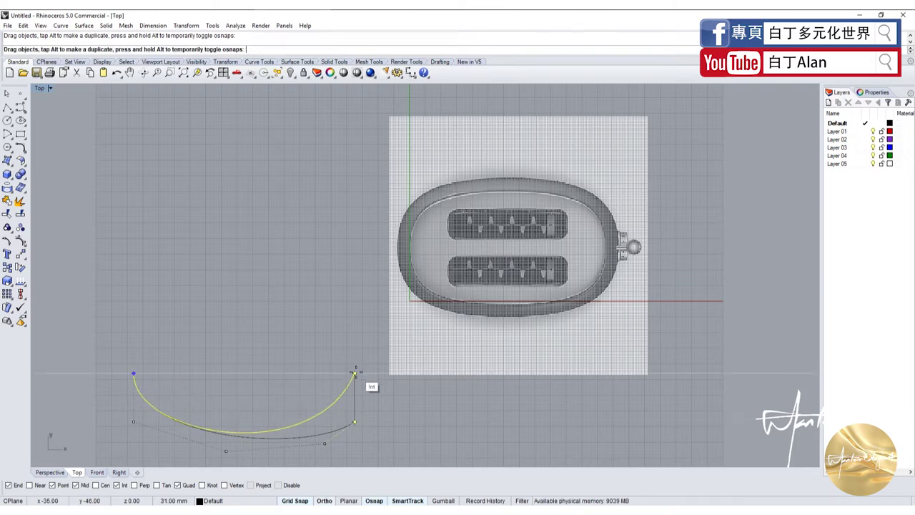
left_click_drag(311, 367, 354, 373)
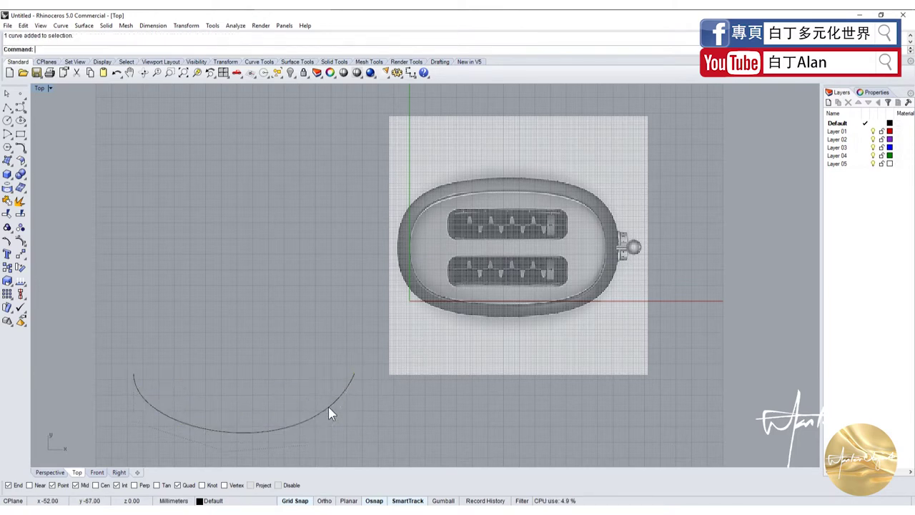
left_click_drag(328, 407, 594, 285)
scroll(618, 271, "up", 3)
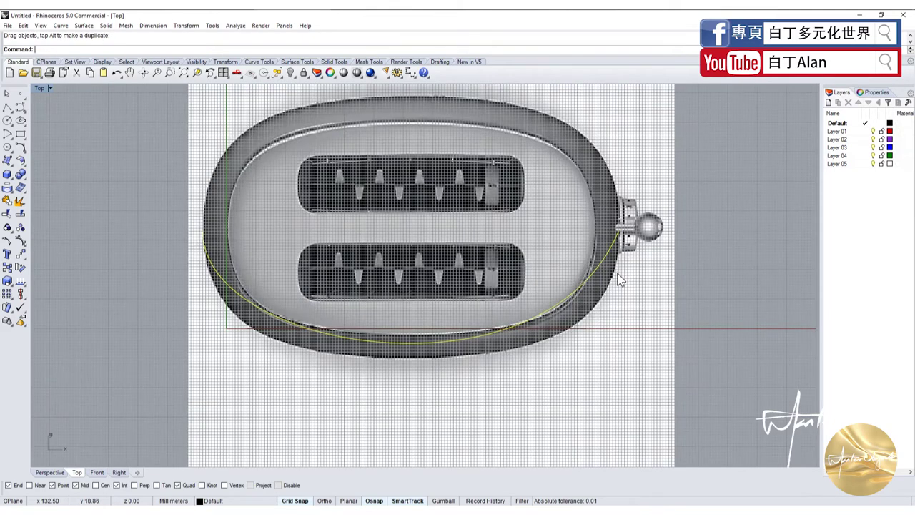
Step: Drag the curve's bottom control points onto the toaster's lower outer edge, undoing or cancelling misplaced moves
key("F10")
mouse_move(172, 311)
left_mouse_down()
mouse_move(230, 345)
mouse_move(204, 373)
left_mouse_up()
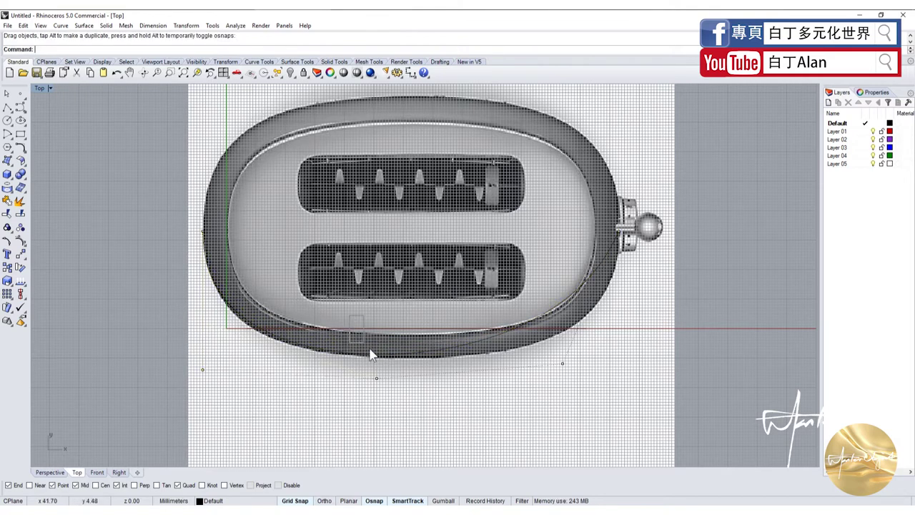
left_click_drag(377, 379, 377, 388)
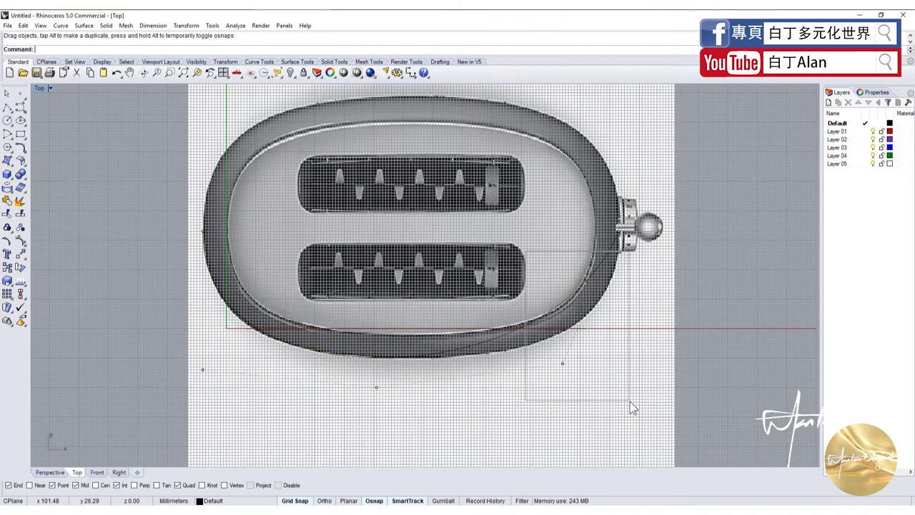
left_click_drag(564, 367, 608, 379)
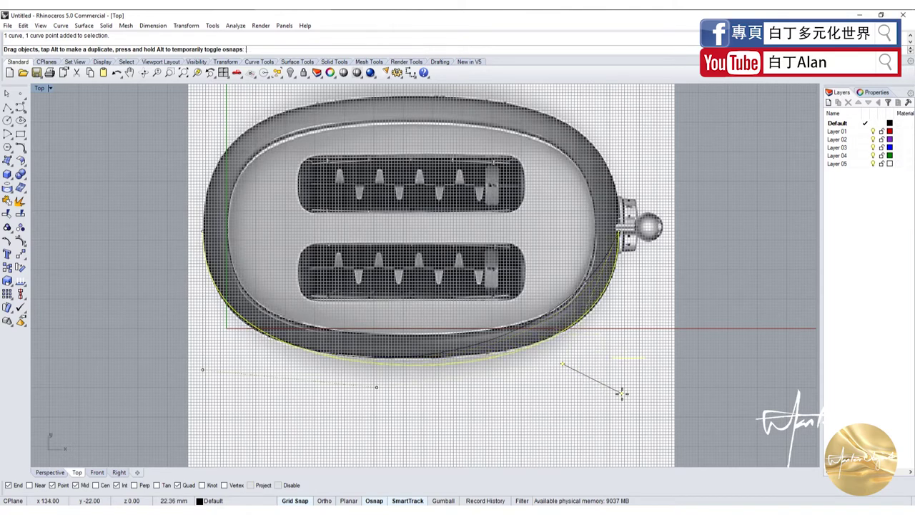
key("ctrl+z")
left_click(564, 369)
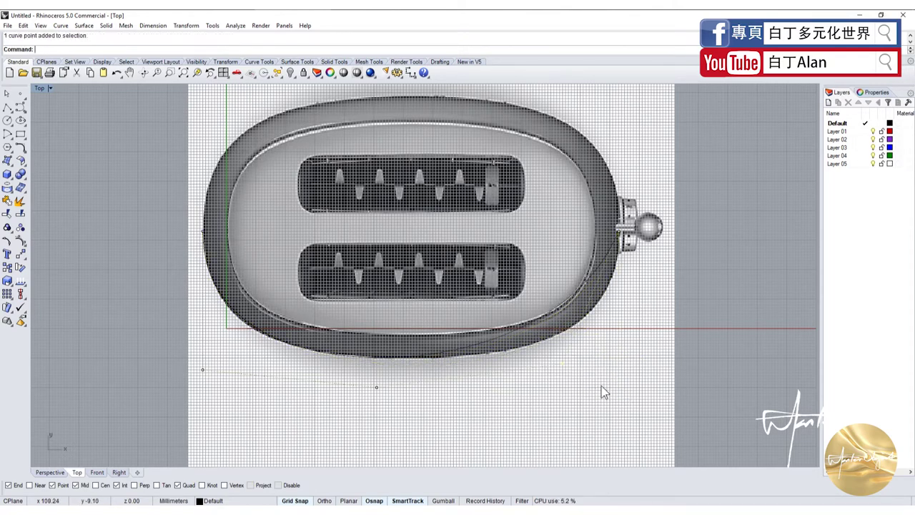
left_click_drag(562, 365, 624, 395)
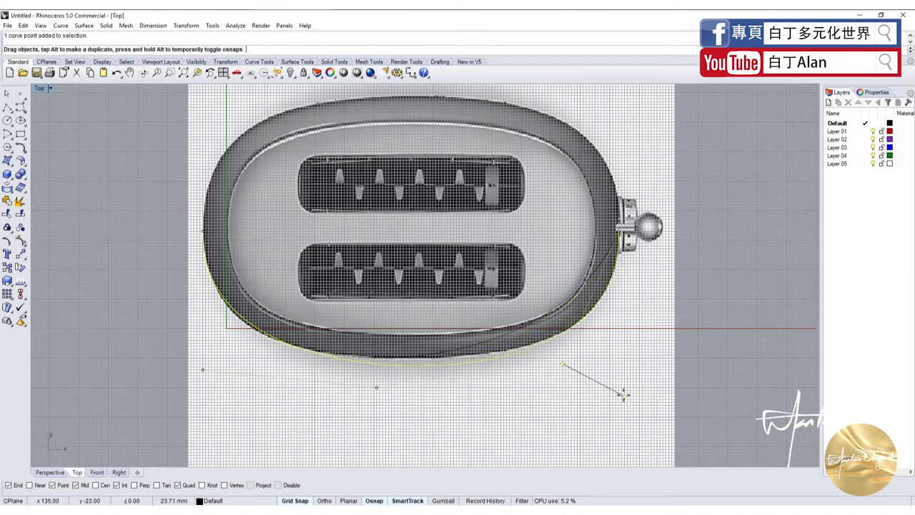
key("Escape")
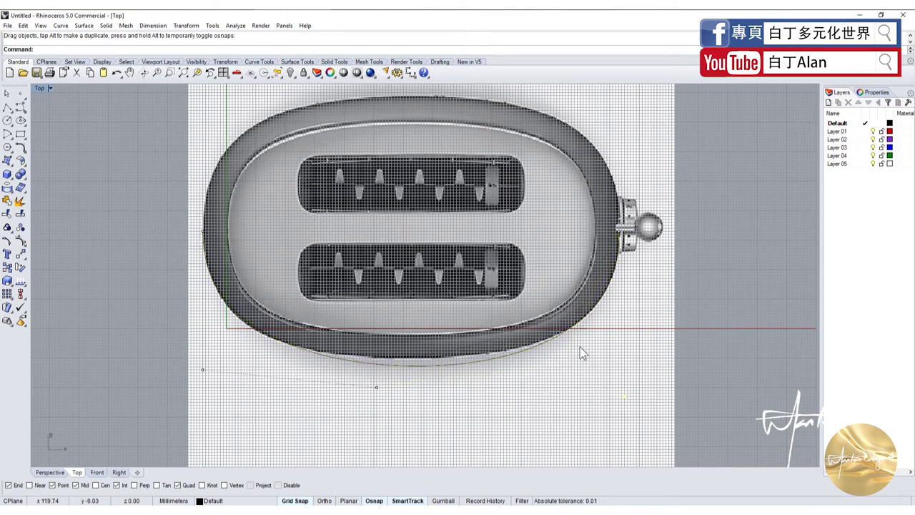
scroll(379, 378, "up", 3)
left_click(380, 373)
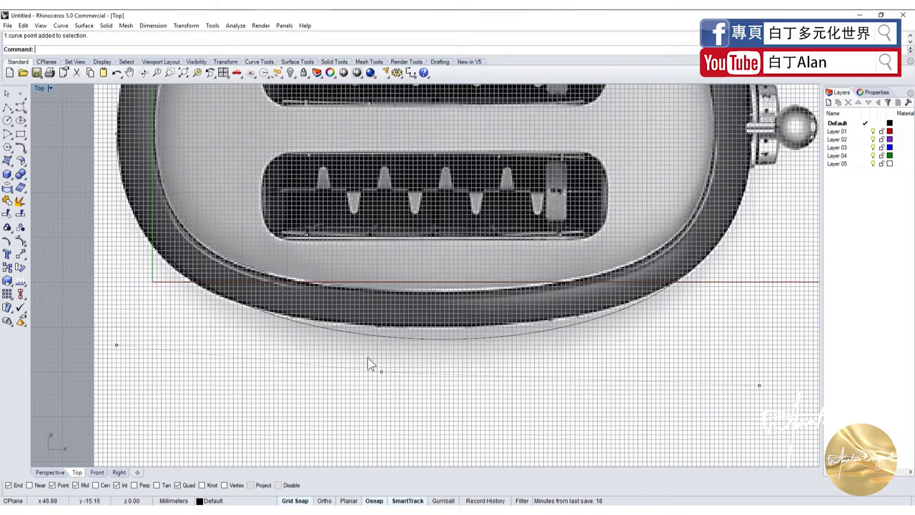
left_click_drag(381, 372, 365, 350)
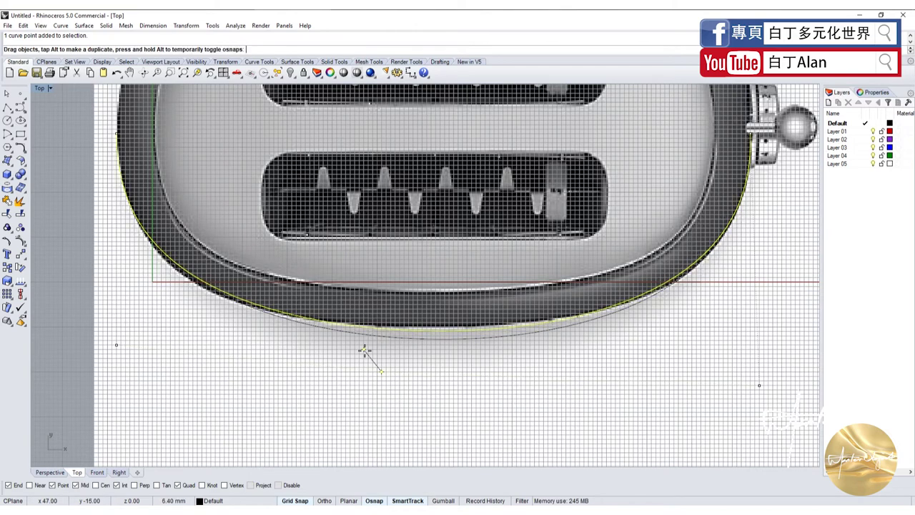
scroll(433, 370, "down", 3)
scroll(469, 360, "up", 1)
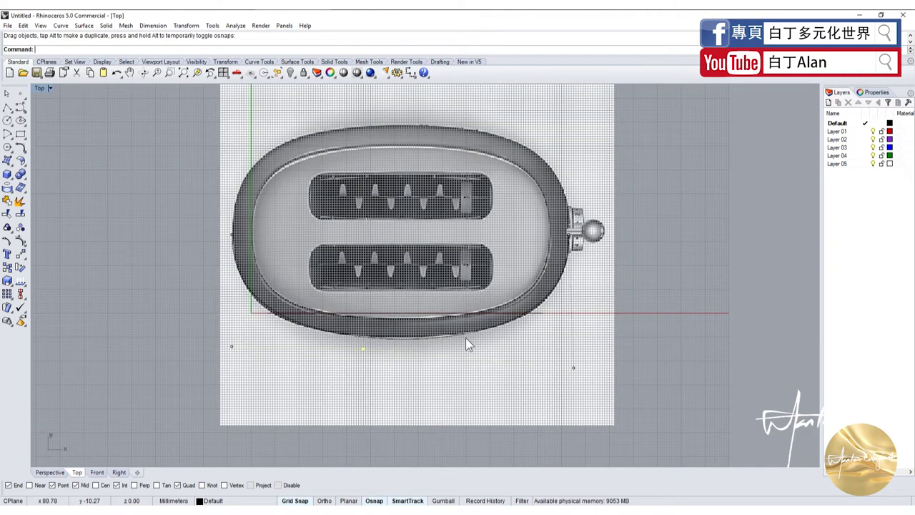
Step: Place a point on the outline's bottom and split the curve with it, then undo the misplaced attempt
left_click(452, 334)
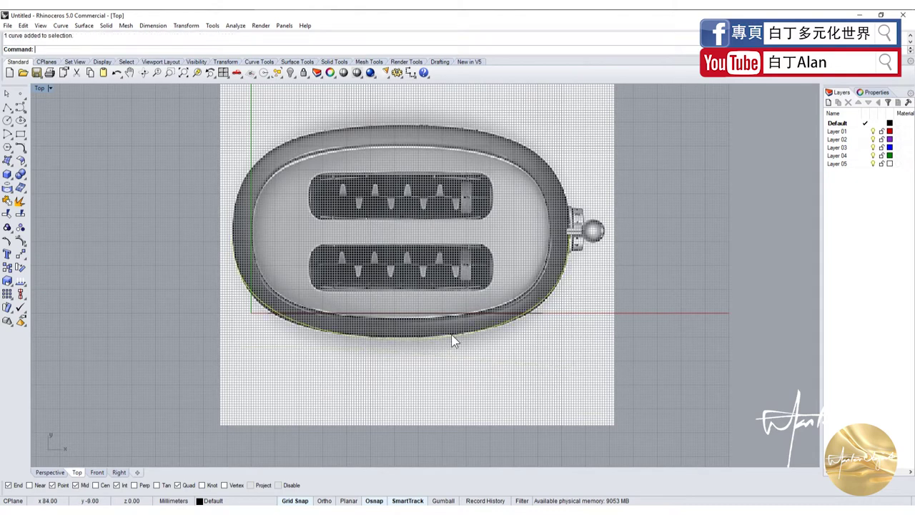
left_click(20, 94)
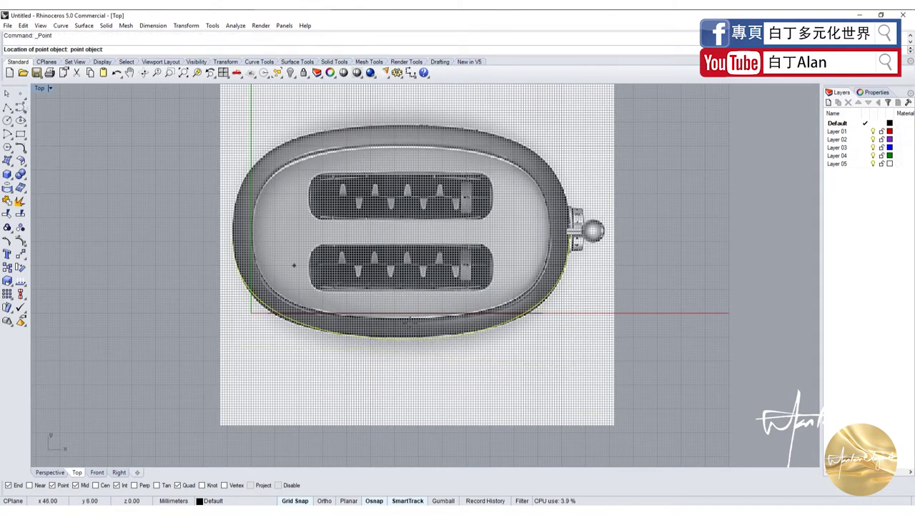
left_click(405, 338)
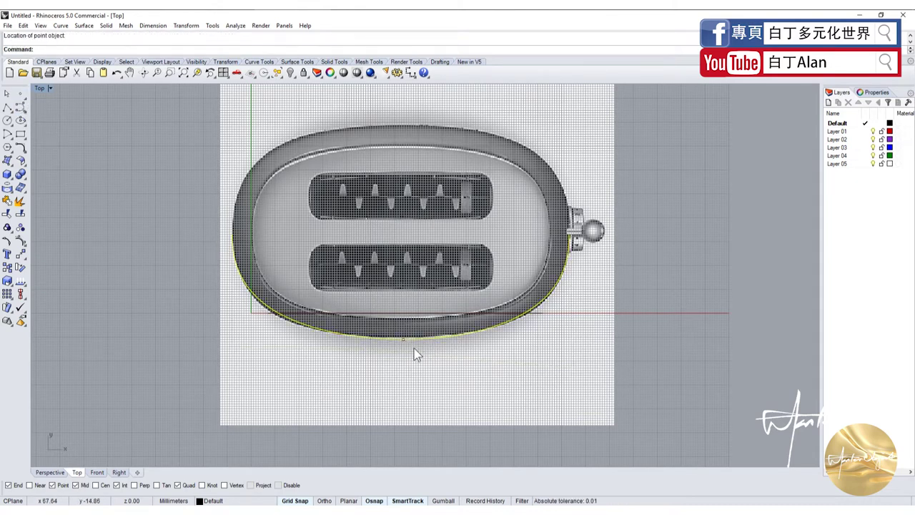
left_click(10, 213)
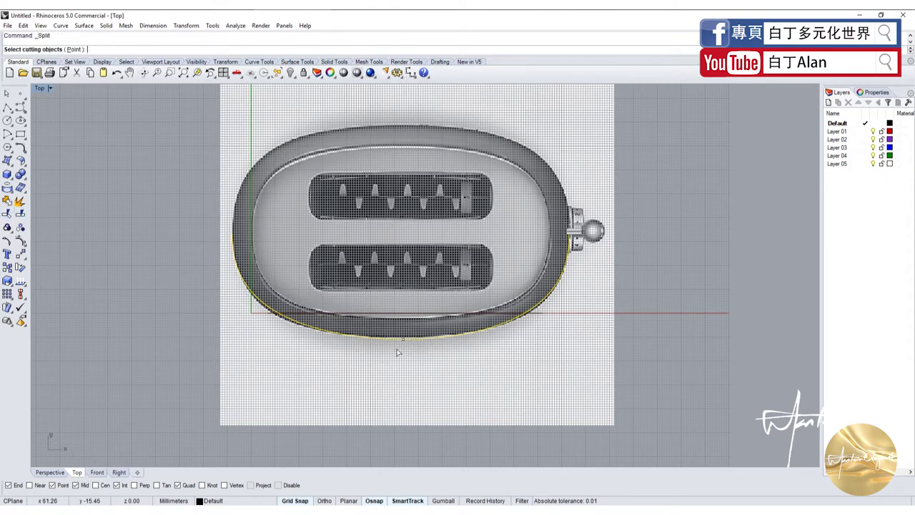
left_click(412, 349)
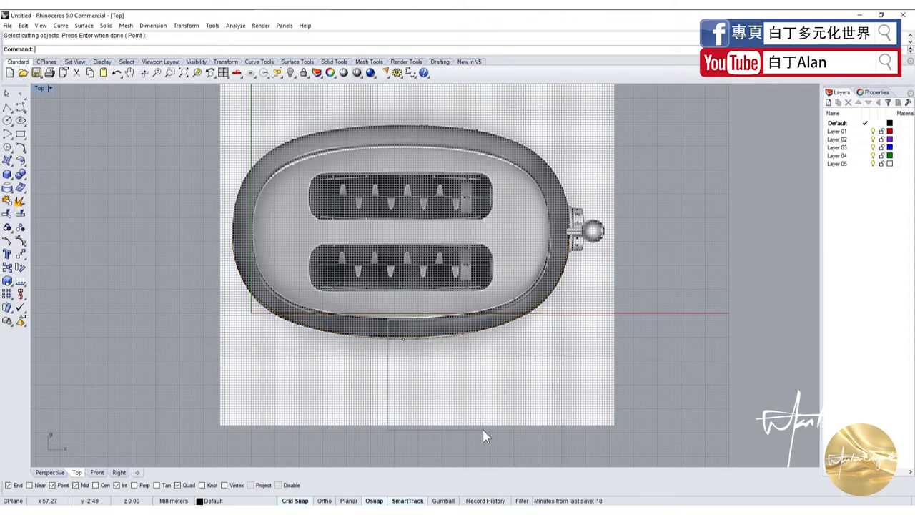
key("Return")
key("ctrl+z")
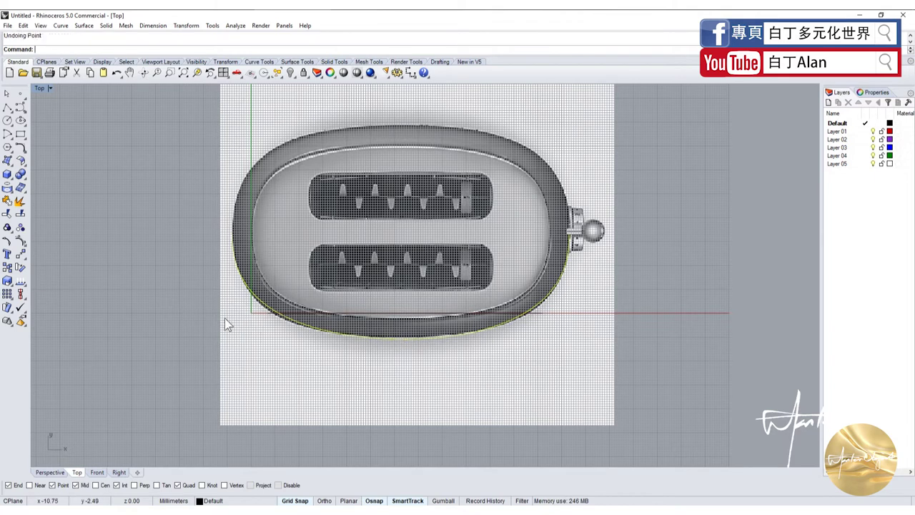
Step: Place a point at the curve's bottom midpoint, split the curve there, and delete the right half
left_click(20, 98)
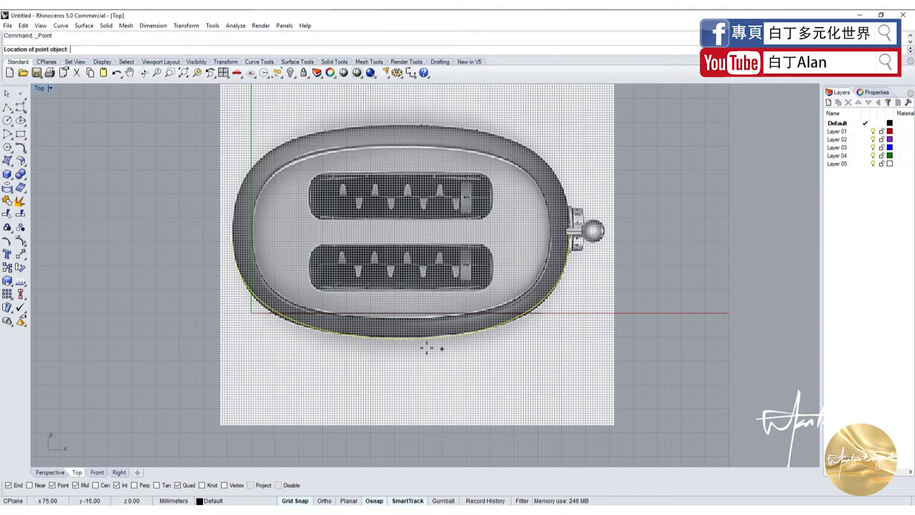
left_click(406, 346)
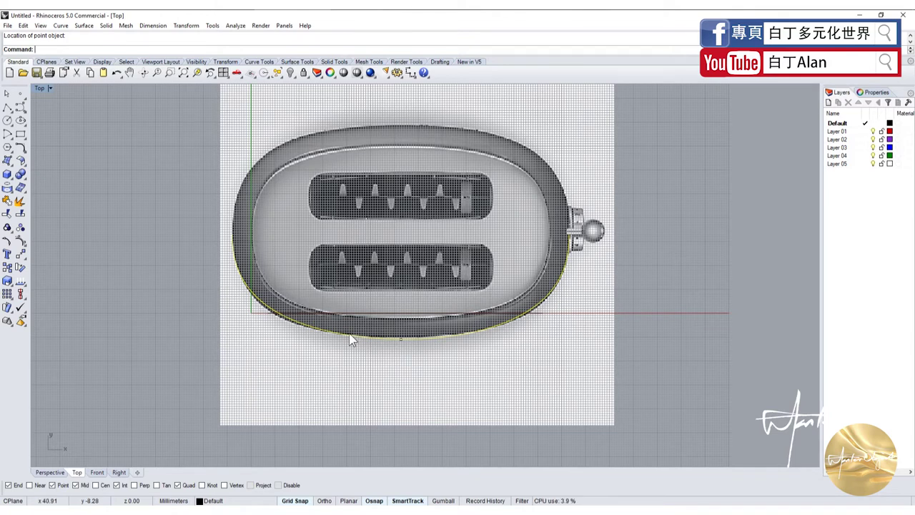
left_click(20, 213)
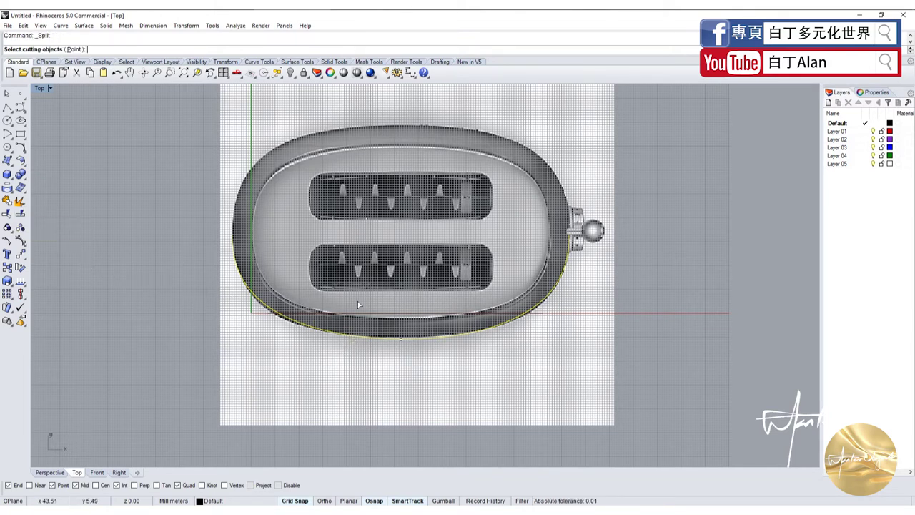
left_click(402, 341)
key("Return")
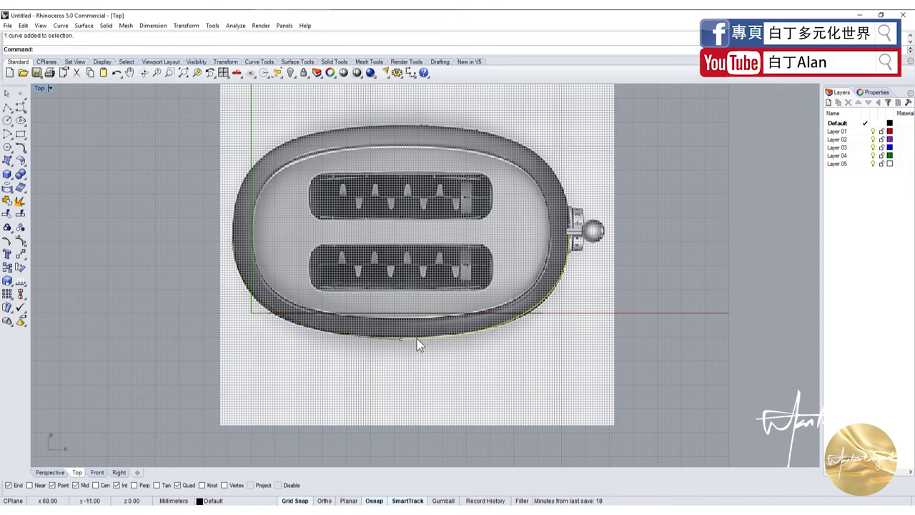
key("Delete")
Step: Delete two bottom control points from the remaining half outline curve
scroll(402, 341, "up", 3)
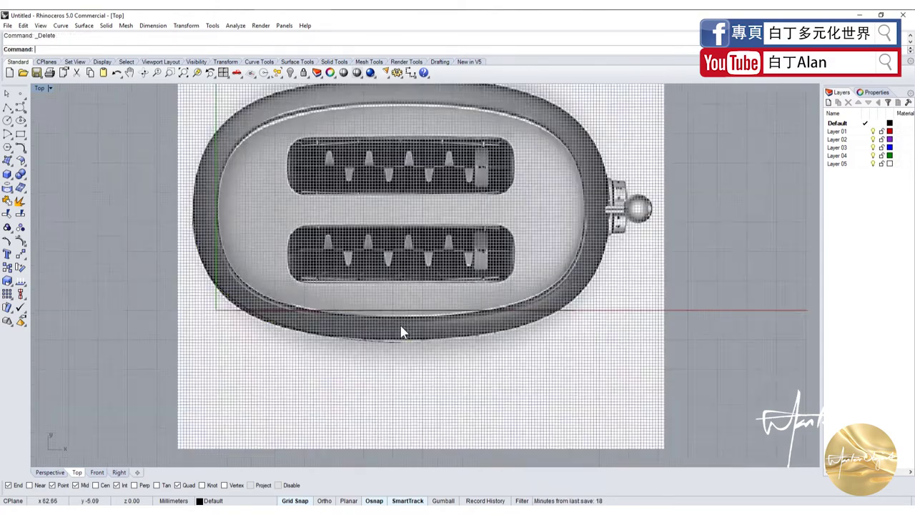
left_click(397, 347)
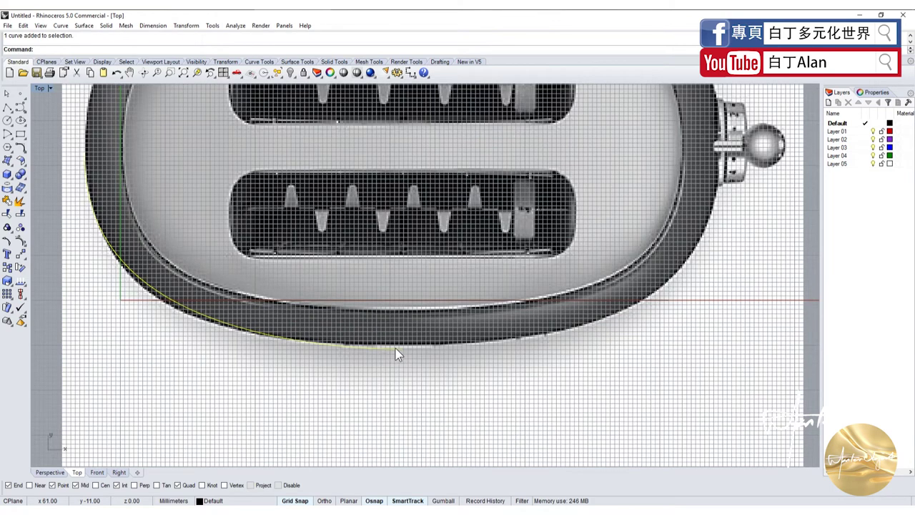
key("F10")
scroll(383, 366, "up", 2)
left_click(403, 358)
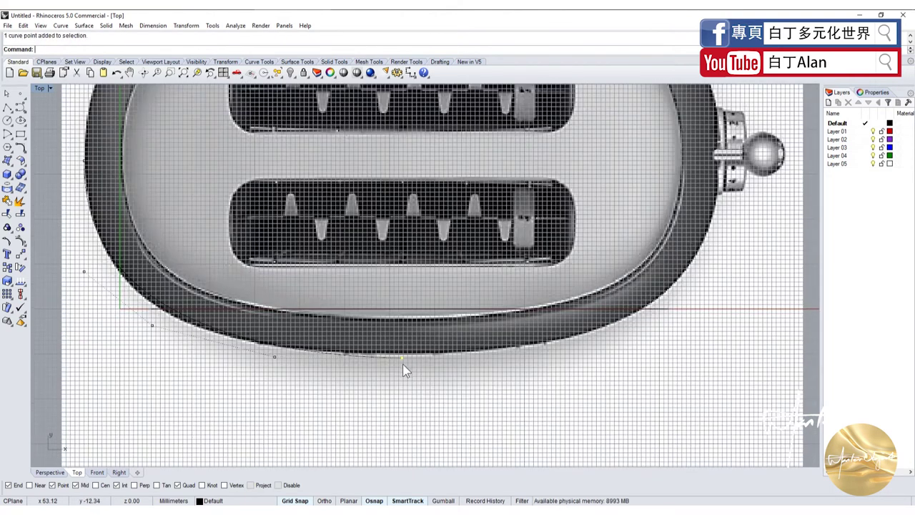
scroll(290, 361, "down", 3)
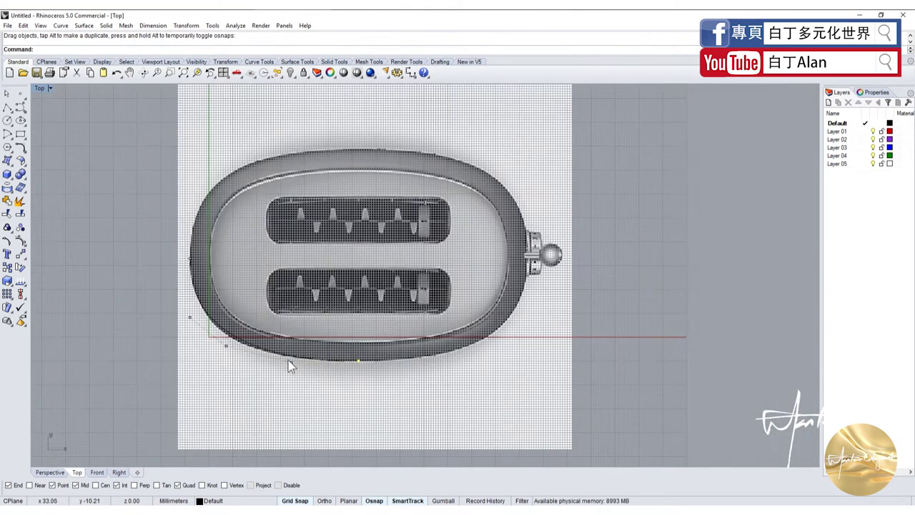
scroll(243, 364, "up", 2)
left_click(331, 371, "shift")
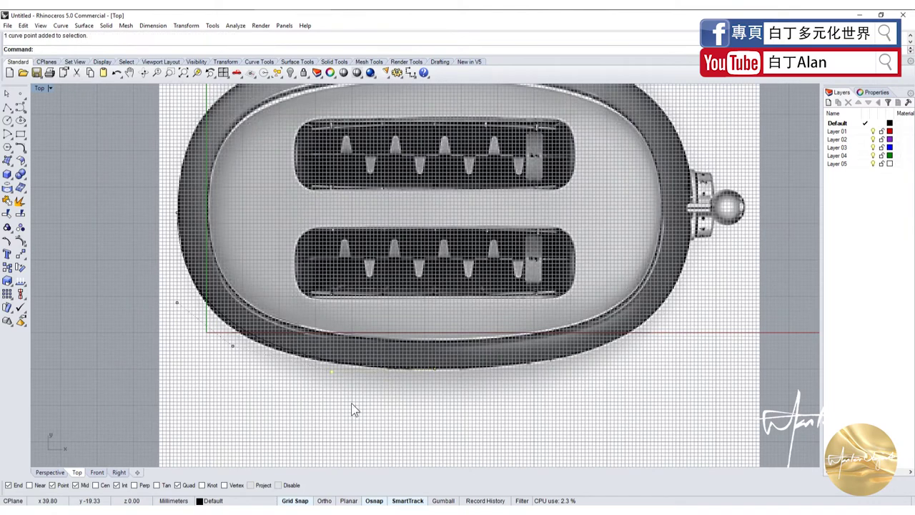
key("Delete")
Step: Pull a lower-left control point down so the curve fits the toaster's lower-left edge
left_click(232, 345)
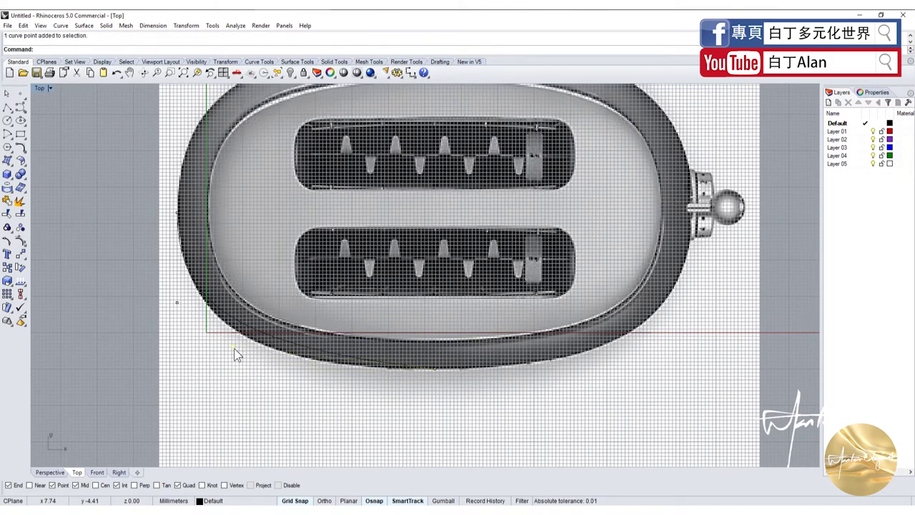
left_click_drag(233, 348, 232, 370)
scroll(247, 377, "down", 5)
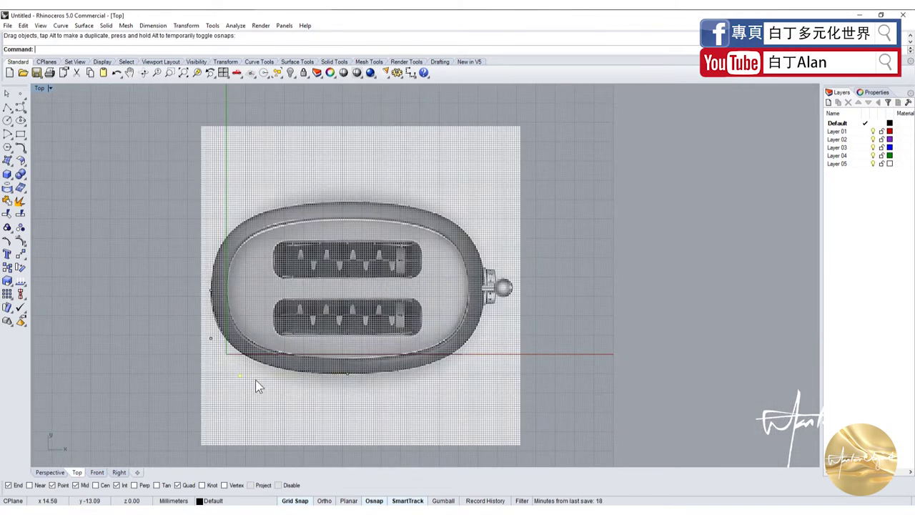
scroll(255, 380, "down", 2)
scroll(250, 368, "up", 3)
scroll(258, 369, "down", 4)
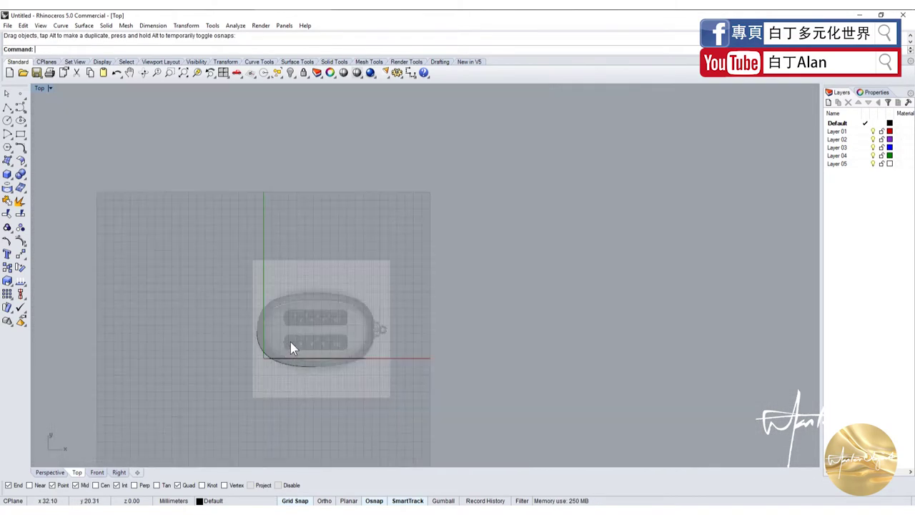
scroll(291, 347, "up", 3)
scroll(288, 372, "up", 1)
left_click(286, 377)
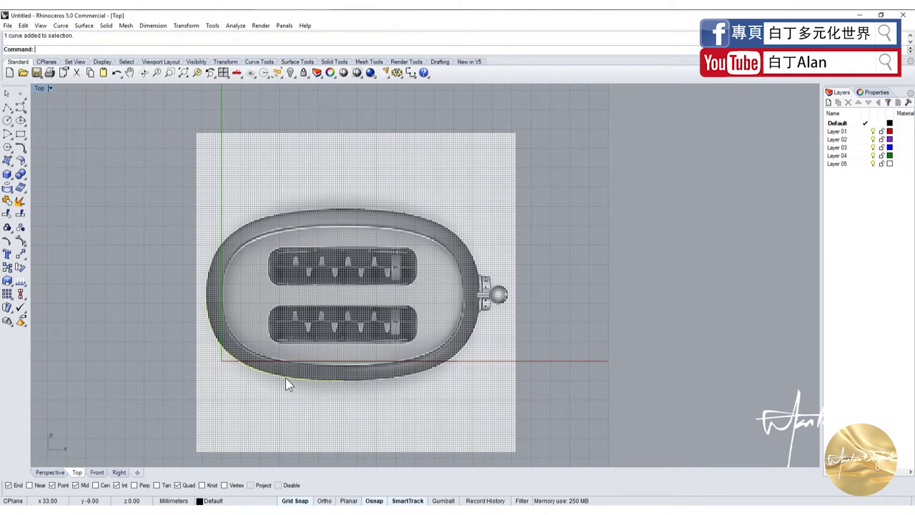
Step: Hide the toaster background image in the Top view and return to the four-view layout
left_click(229, 79)
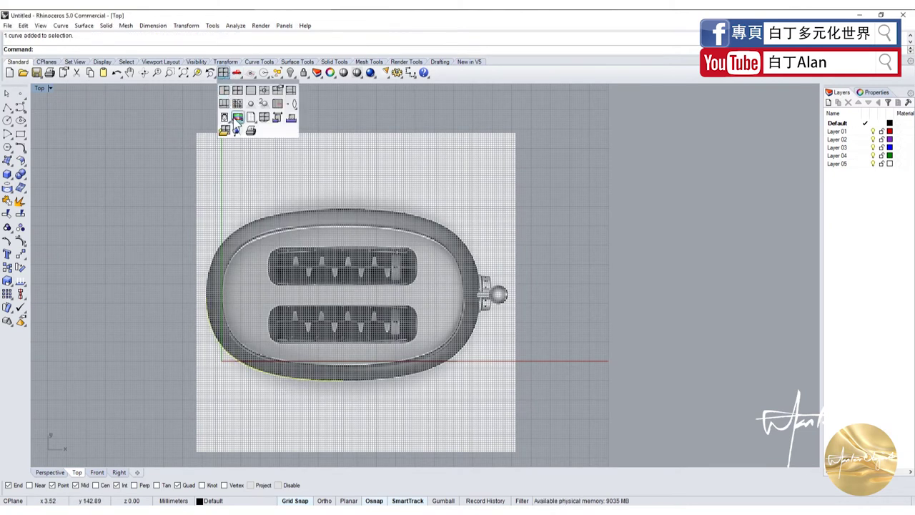
left_click(239, 135)
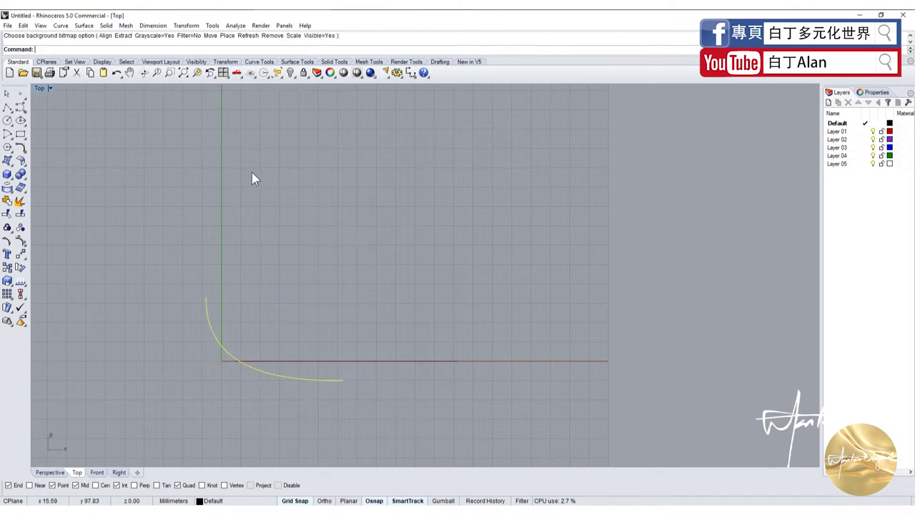
double_click(39, 89)
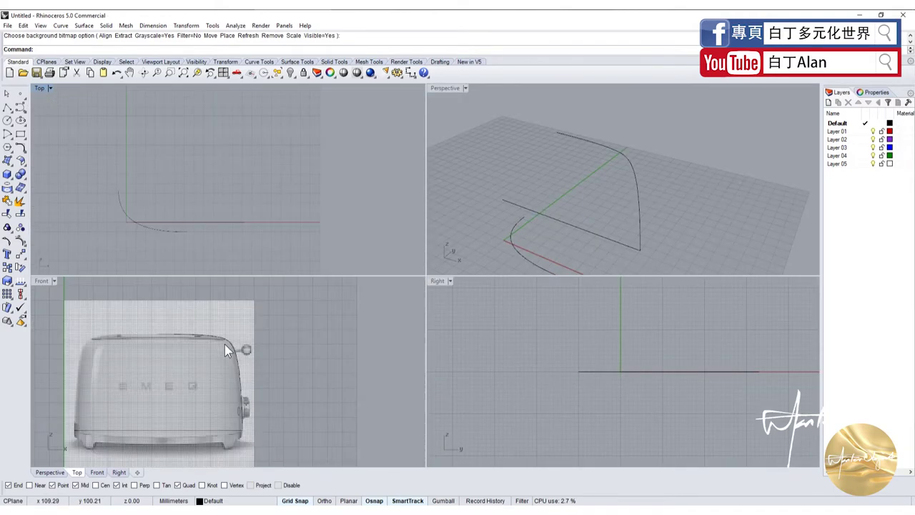
scroll(67, 307, "up", 1)
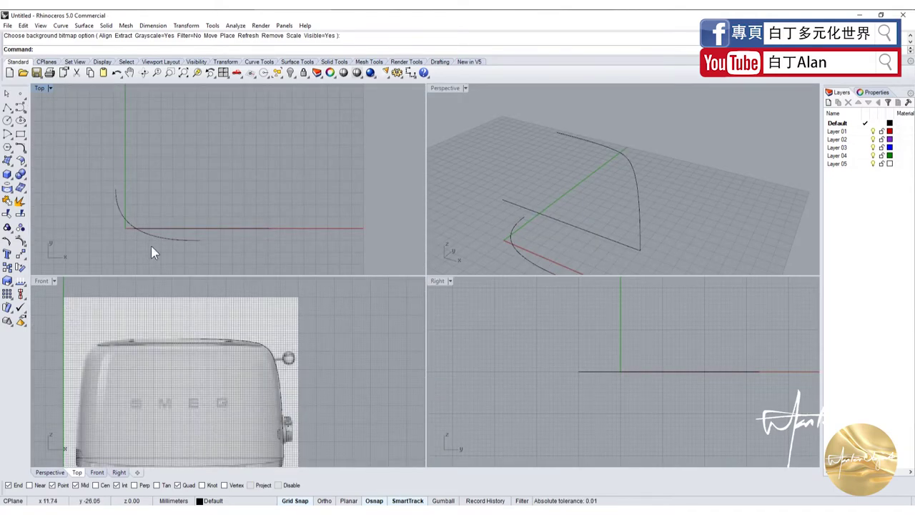
double_click(43, 89)
double_click(37, 88)
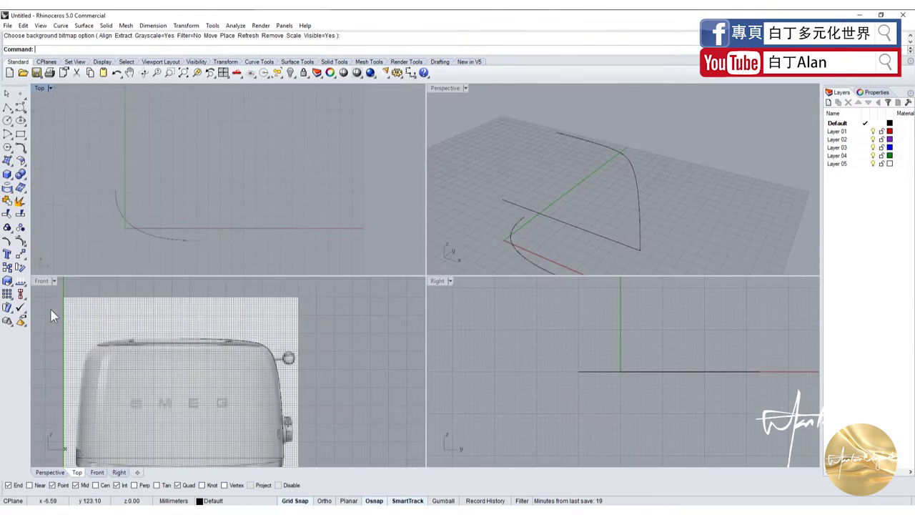
Step: Move the rounded corner curve by its end onto the base line's end
right_click_drag(200, 226, 312, 216)
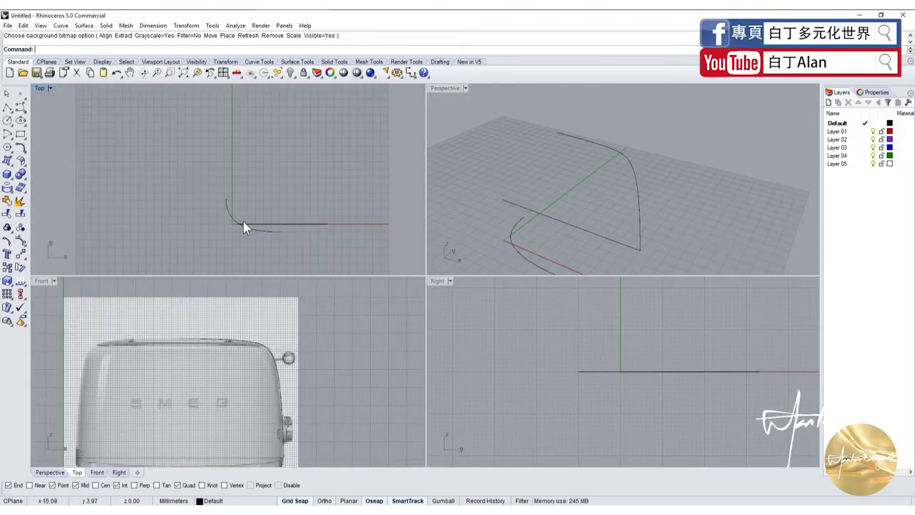
scroll(224, 209, "down", 2)
left_click(224, 210)
left_click(20, 267)
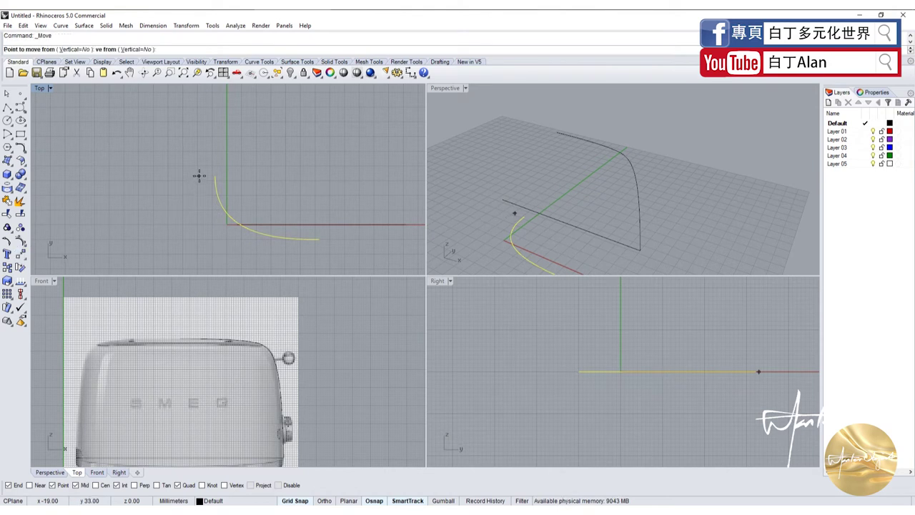
left_click(214, 176)
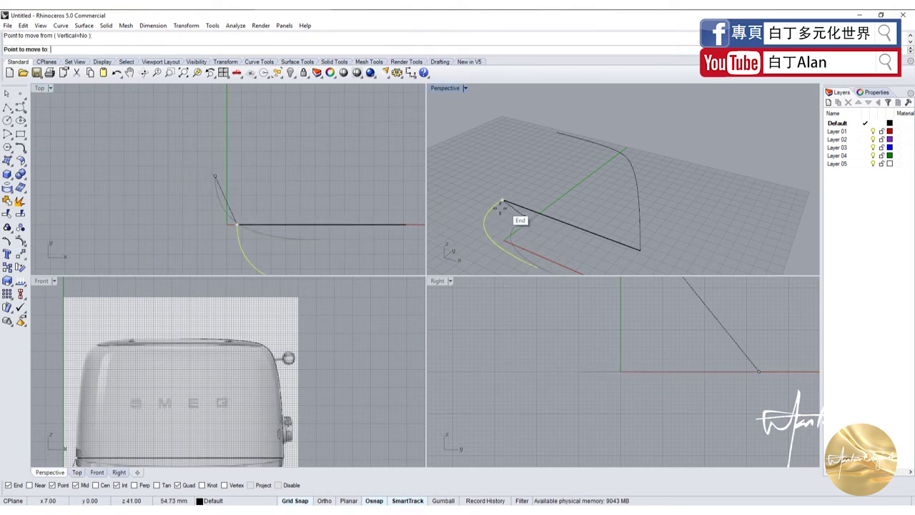
left_click(504, 202)
right_click(235, 179)
left_click(215, 176)
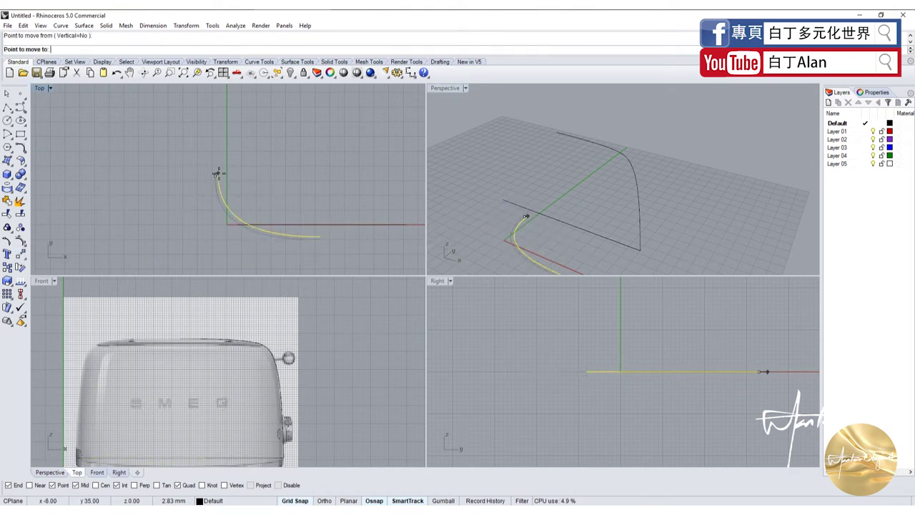
left_click(214, 176)
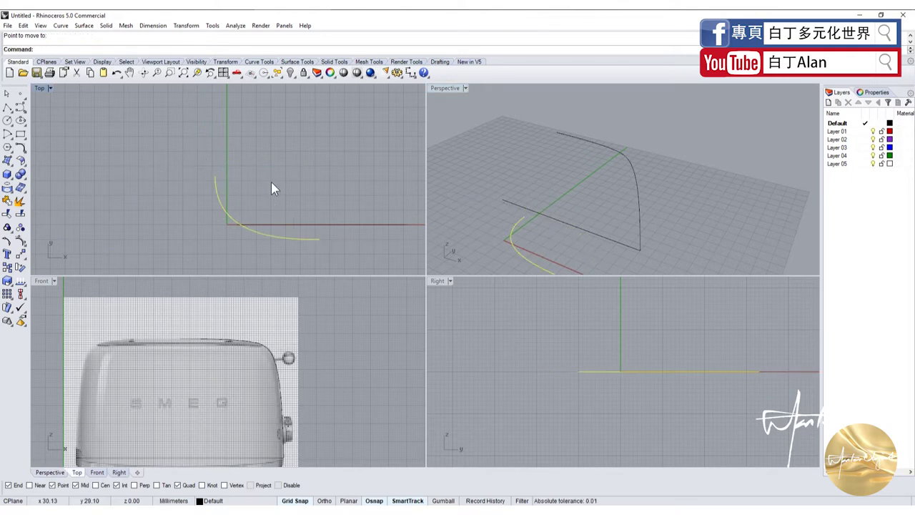
Step: Show the curve's control points and test-drag the lower-left point, returning it to its original spot
key("F10")
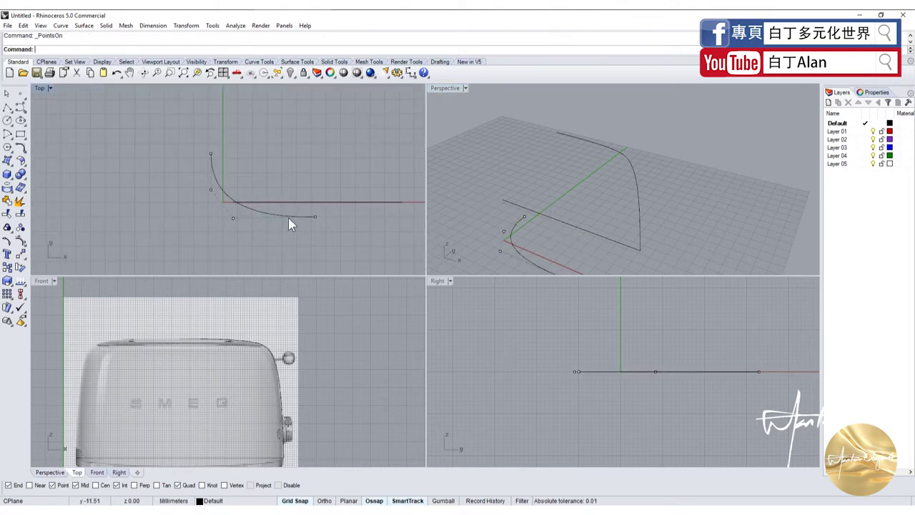
scroll(289, 219, "up", 2)
left_click(204, 219)
left_click_drag(206, 219, 329, 218)
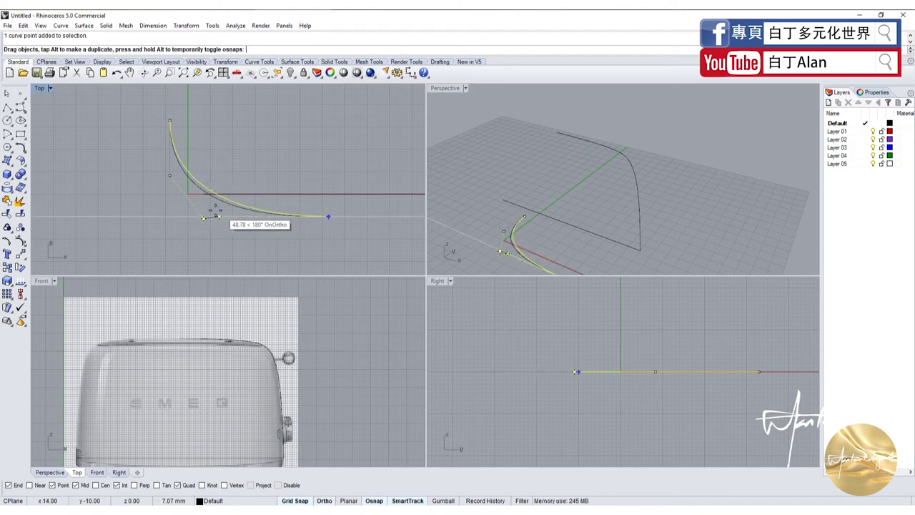
left_click_drag(329, 218, 205, 219)
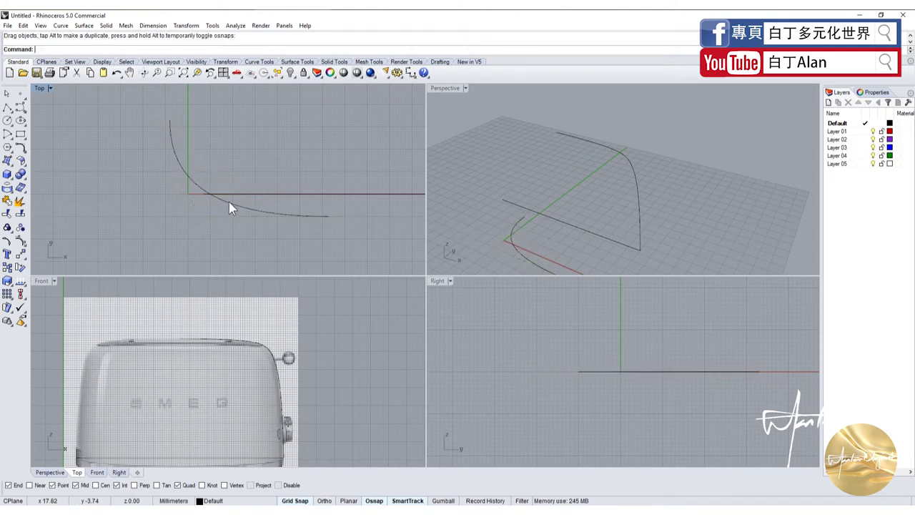
Step: Move the corner curve again from its quadrant point onto the base line's end
left_click(229, 203)
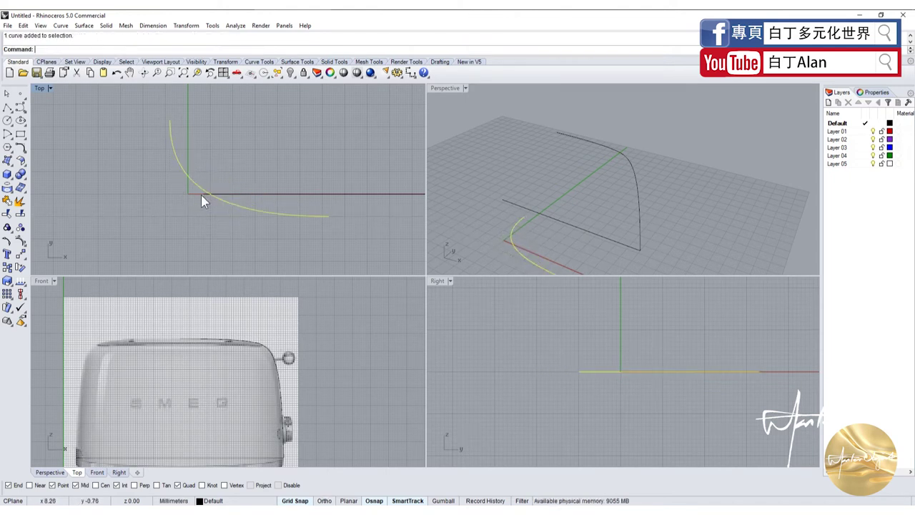
left_click(22, 255)
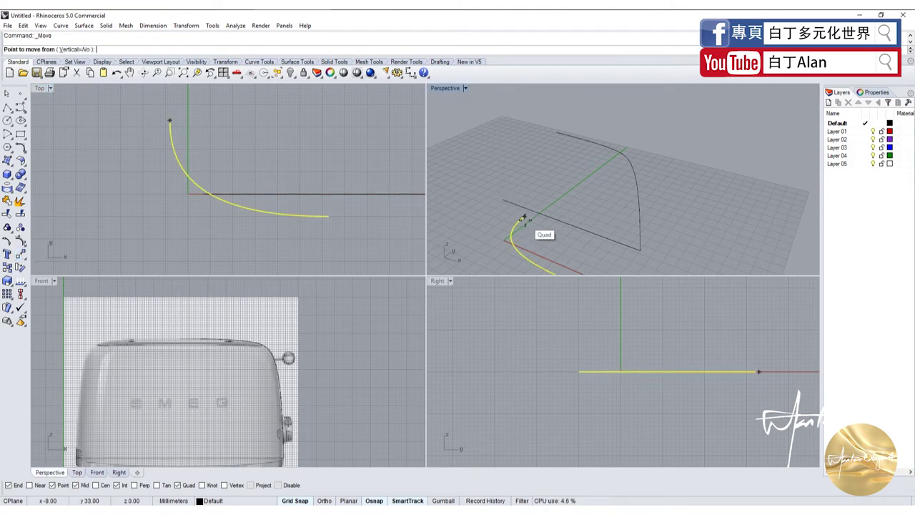
left_click(524, 218)
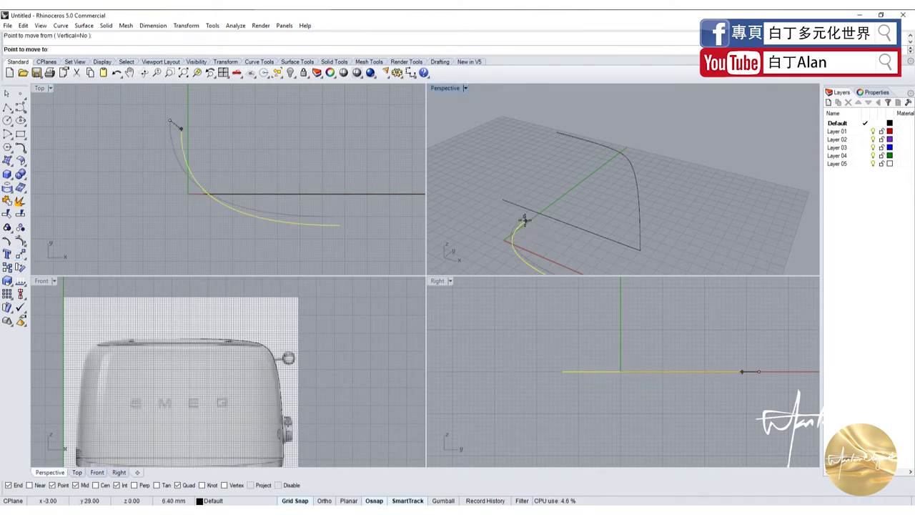
left_click(514, 203)
scroll(539, 188, "down", 3)
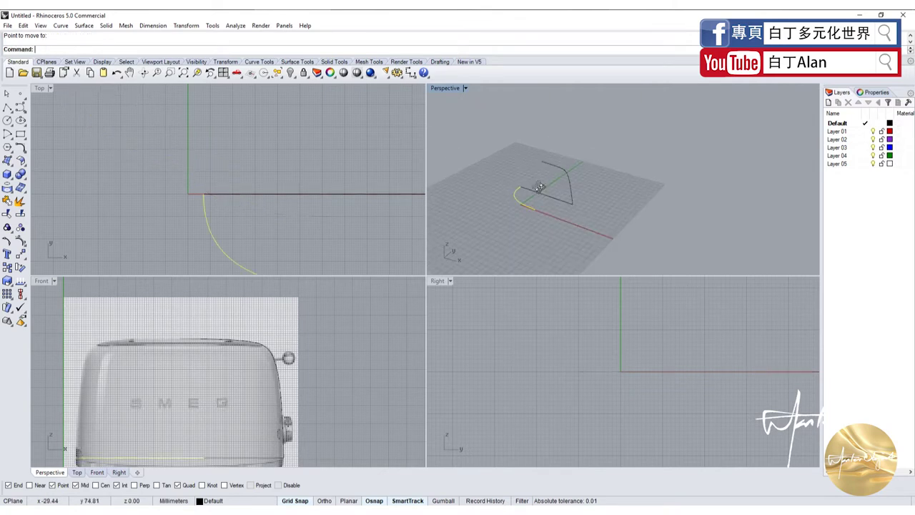
right_click_drag(539, 188, 544, 238)
scroll(145, 169, "down", 3)
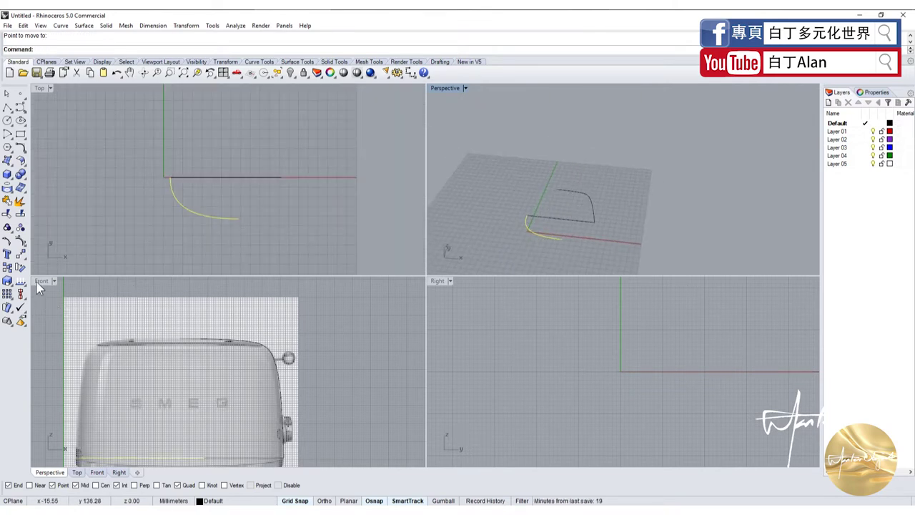
Step: Mirror the corner arc about a vertical plane at its end to form a U shape
left_click(25, 266)
left_click(103, 261)
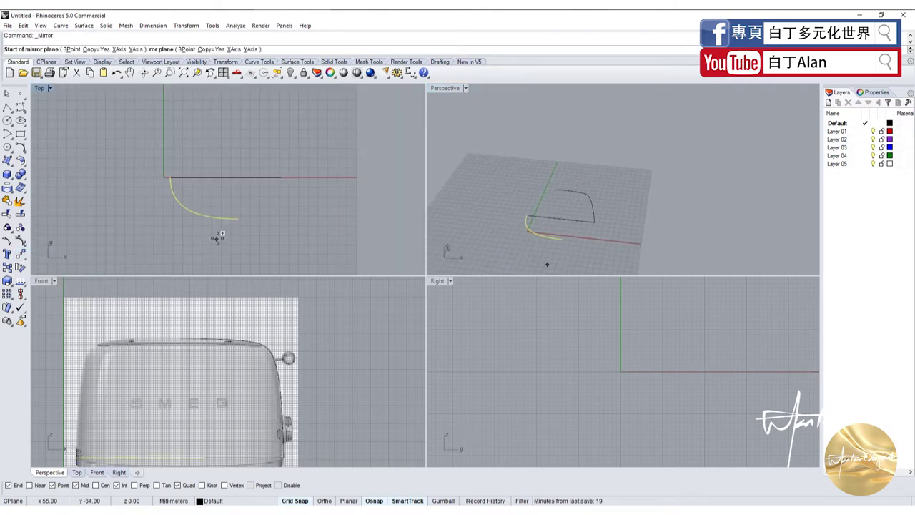
left_click(240, 219)
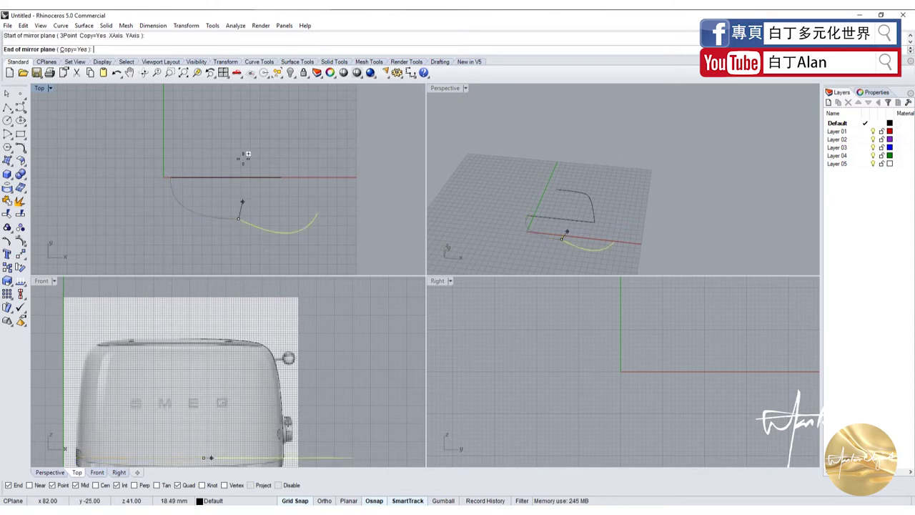
left_click(243, 129)
Step: Scale both U halves with reference points so they span exactly to the base line's end
left_click_drag(599, 258, 561, 263)
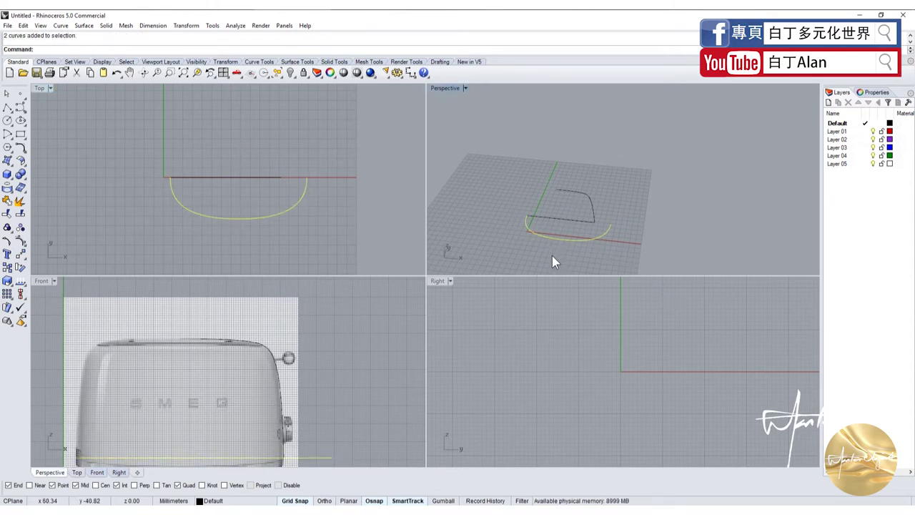
scroll(279, 187, "up", 2)
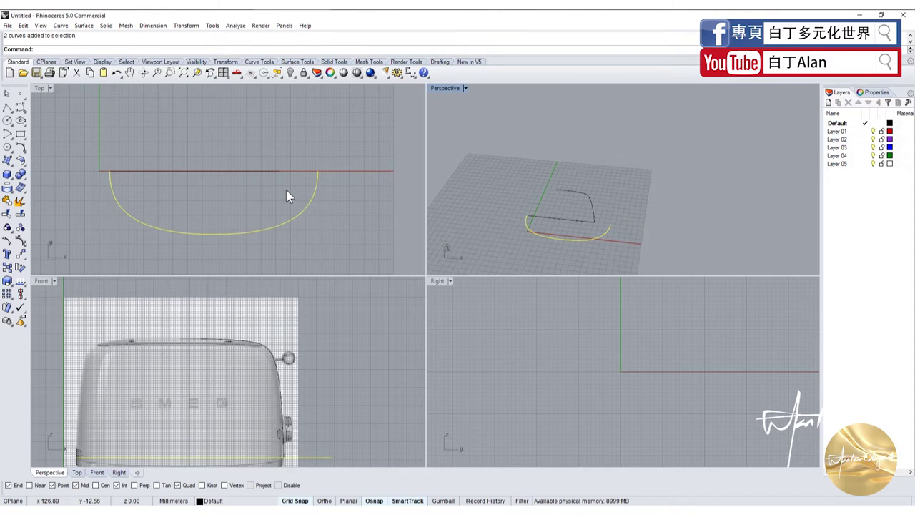
left_click(10, 281)
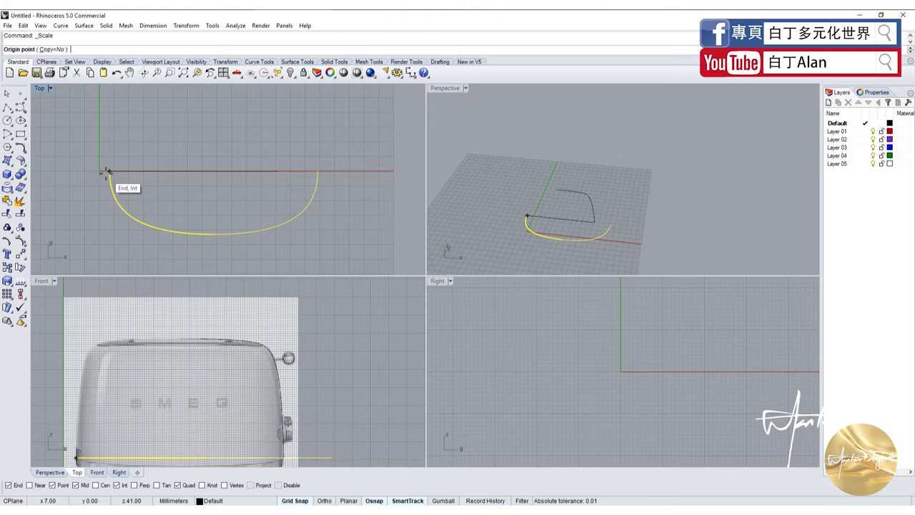
left_click(109, 171)
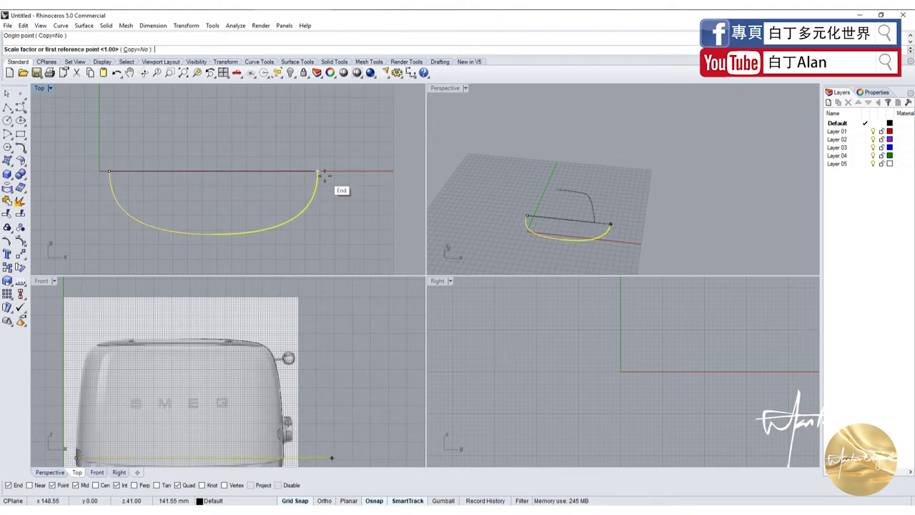
left_click(319, 173)
right_click_drag(550, 224, 609, 227)
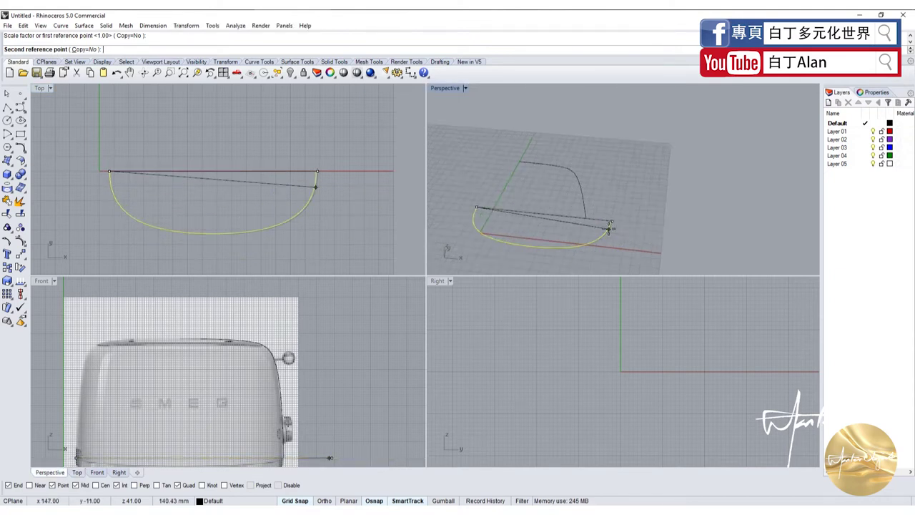
left_click(566, 234)
scroll(566, 234, "down", 2)
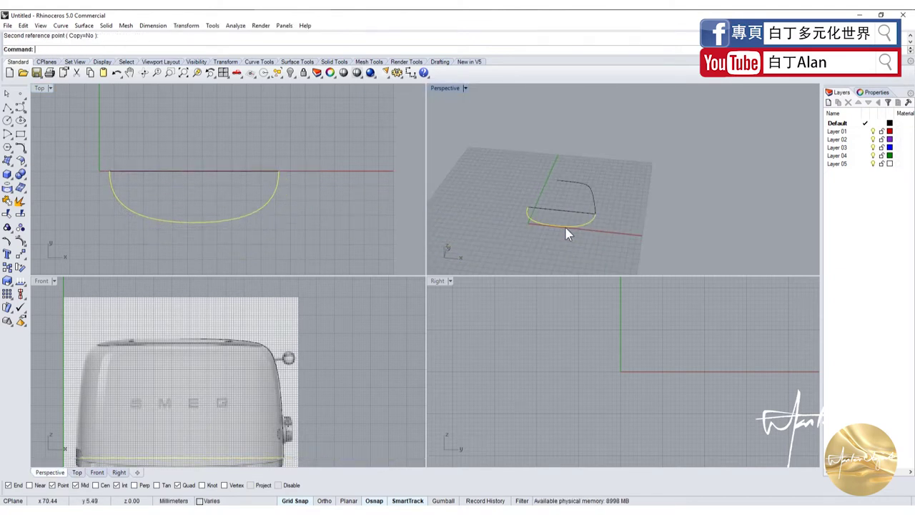
Step: Maximize the Perspective view and join the two U halves into one curve
double_click(457, 90)
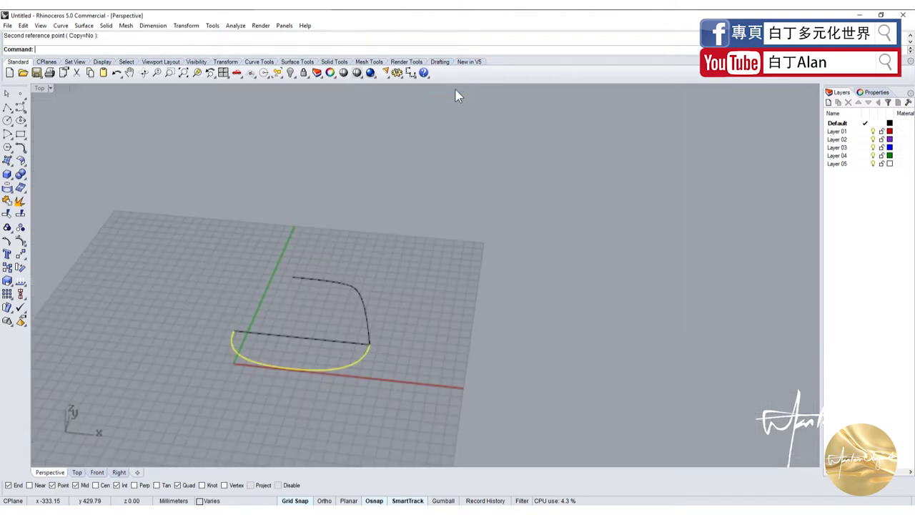
right_click_drag(511, 243, 441, 313)
scroll(490, 331, "up", 2)
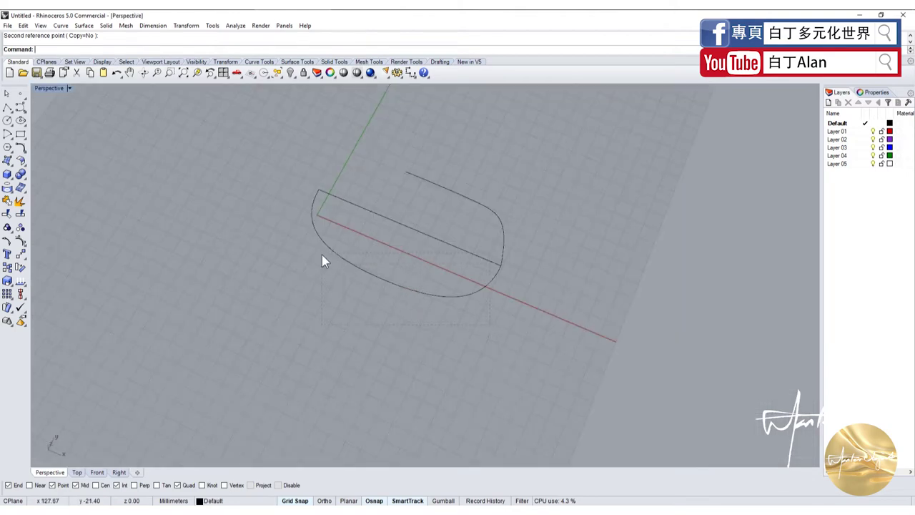
left_click(349, 270)
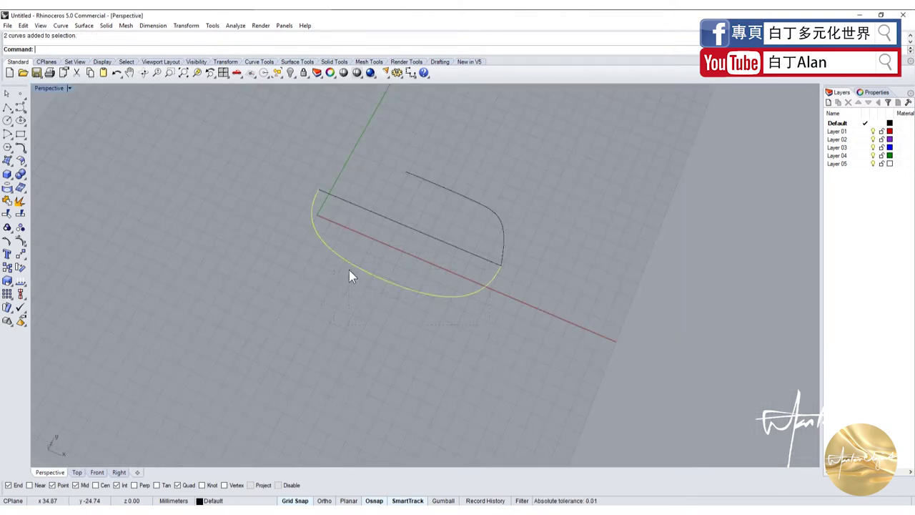
left_click(9, 218)
Step: Mirror the joined U-shaped arc across the base line
mouse_move(312, 244)
right_mouse_down()
mouse_move(358, 236)
mouse_move(415, 285)
right_mouse_up()
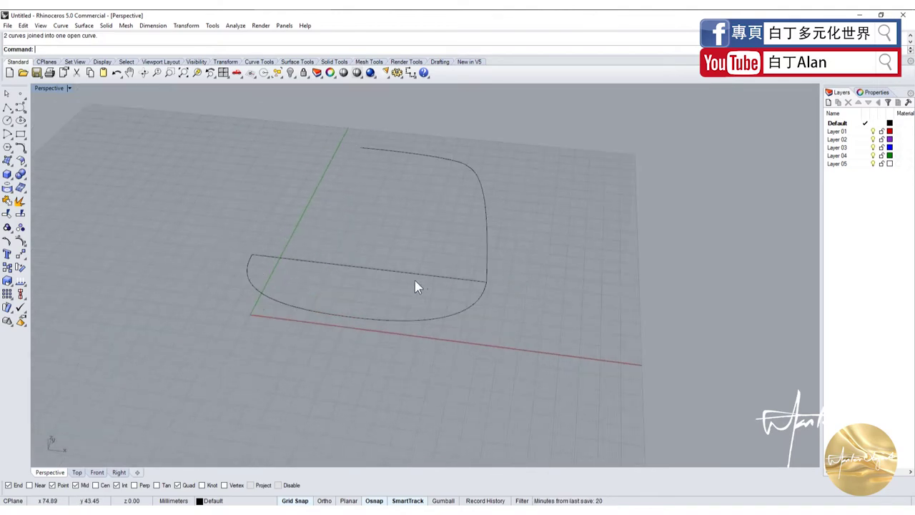
left_click(416, 279)
key("Escape")
left_click(448, 316)
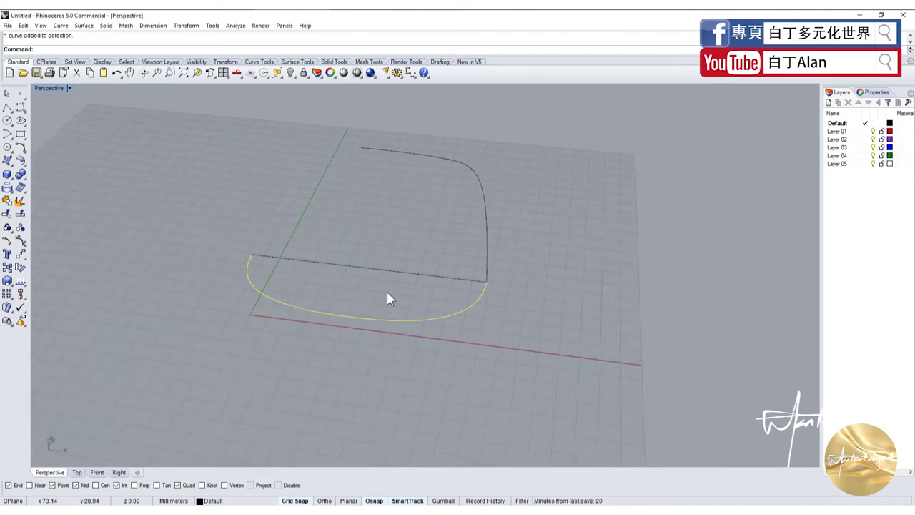
left_click(23, 265)
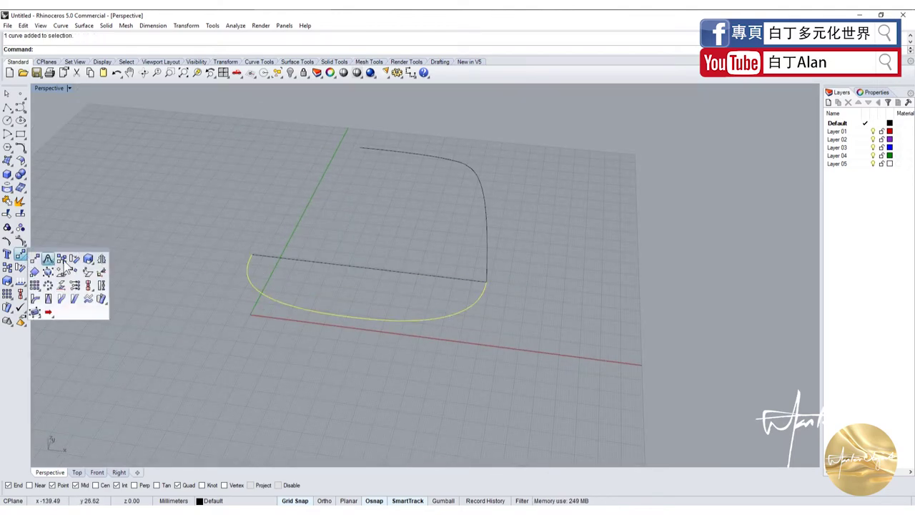
left_click(110, 270)
left_click(251, 253)
left_click(309, 275)
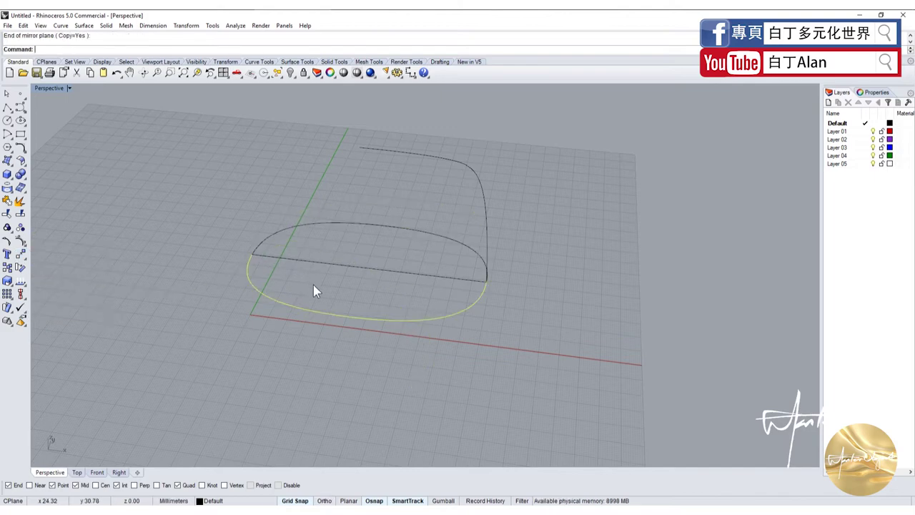
Step: Join both arcs into one closed rounded outline
left_click(265, 240, "shift")
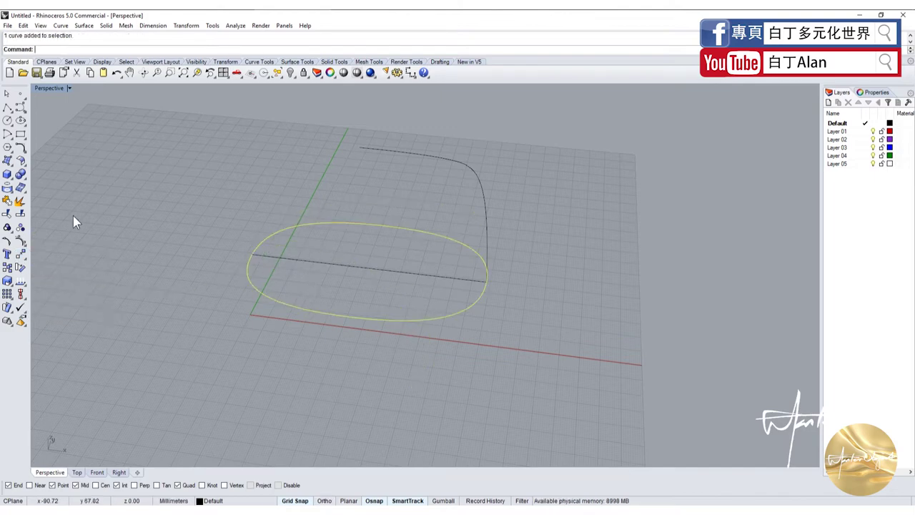
left_click(7, 201)
scroll(265, 314, "down", 3)
scroll(281, 305, "down", 2)
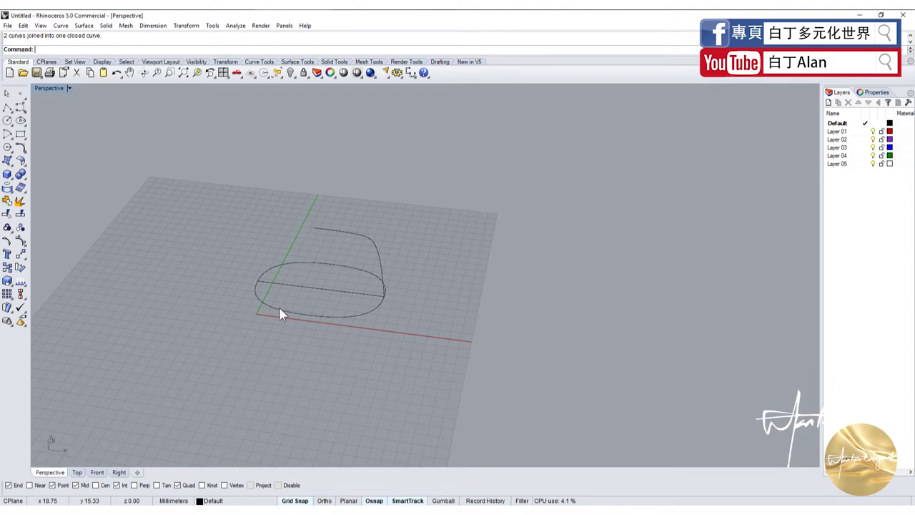
Step: Select the elliptical base curve and turn on its control points with F10
left_click(281, 315)
left_click(279, 338)
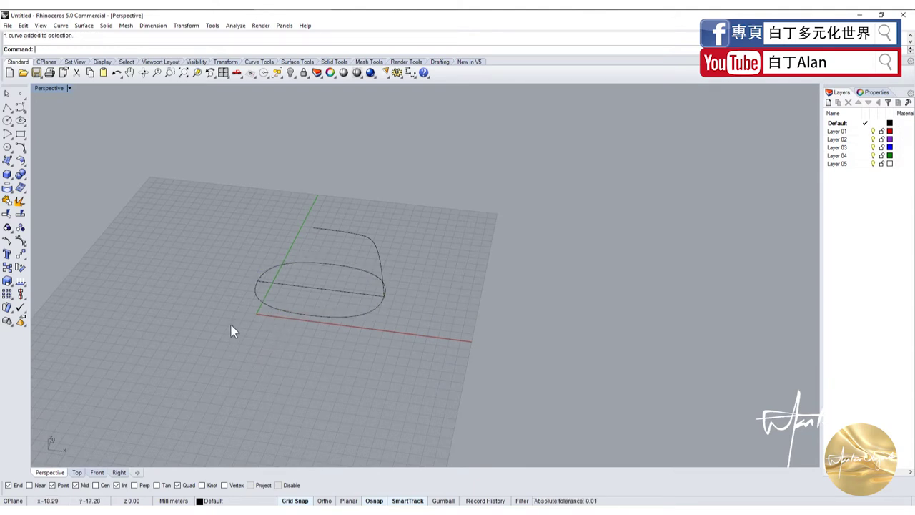
scroll(365, 341, "up", 3)
left_click(421, 324)
left_click(441, 329)
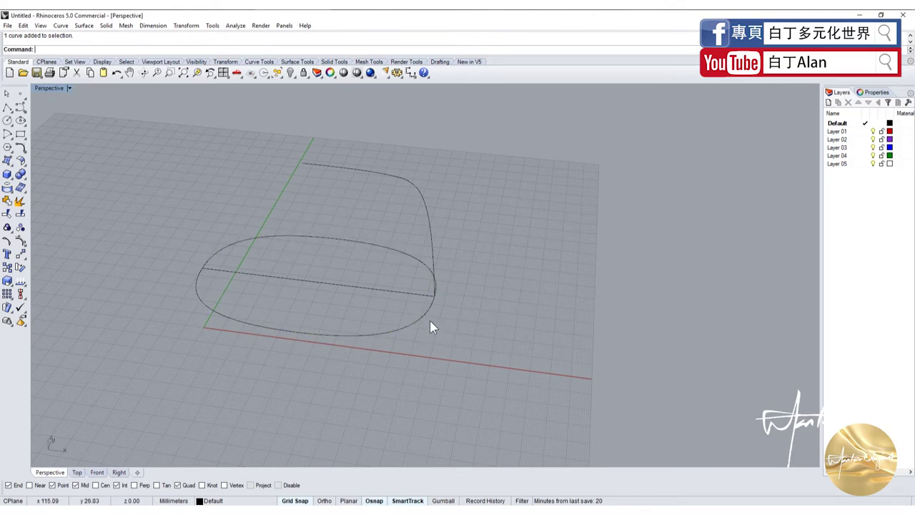
left_click(428, 316)
left_click(415, 325)
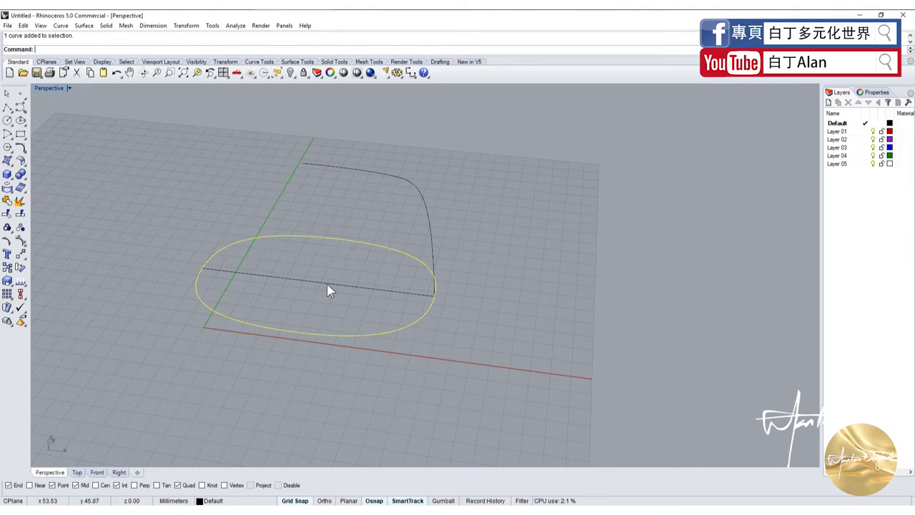
key("F10")
Step: Sweep the rounded profile along the ellipse rail and switch the view to Shaded
scroll(323, 274, "up", 3)
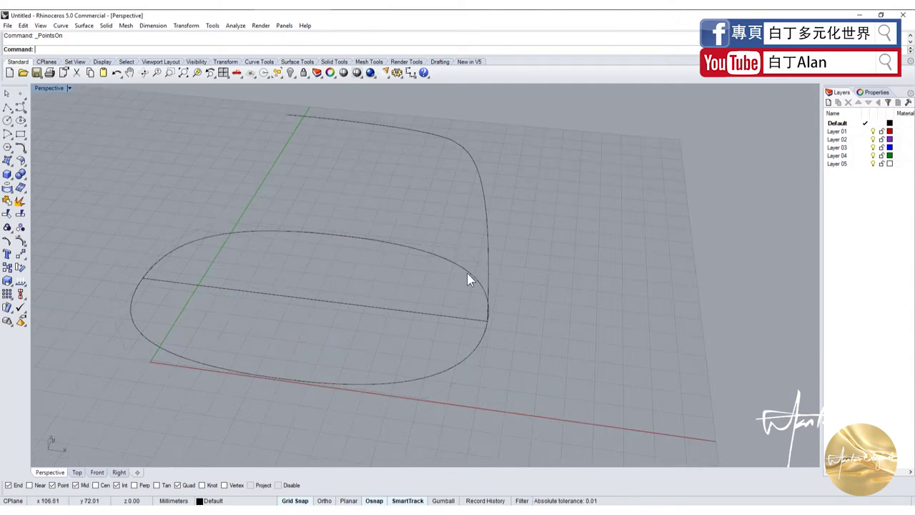
left_click(466, 268)
left_click(19, 176)
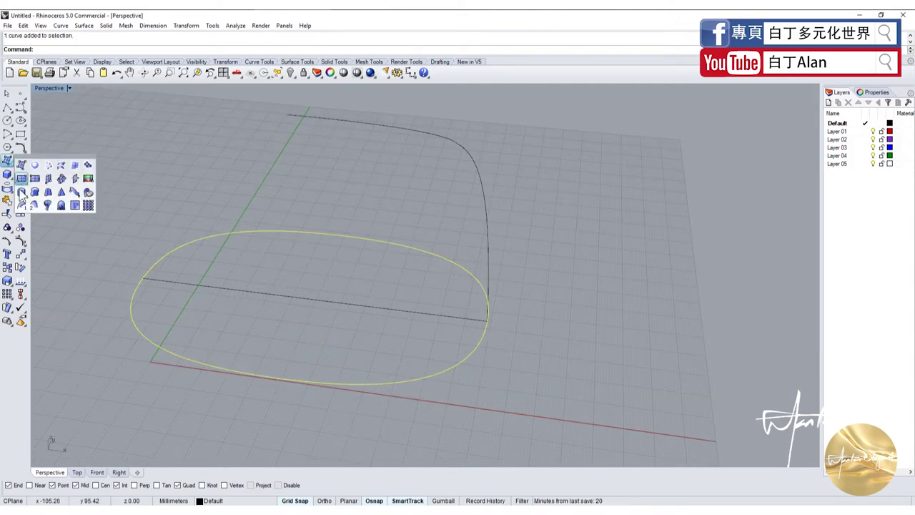
left_click(22, 210)
left_click(479, 183)
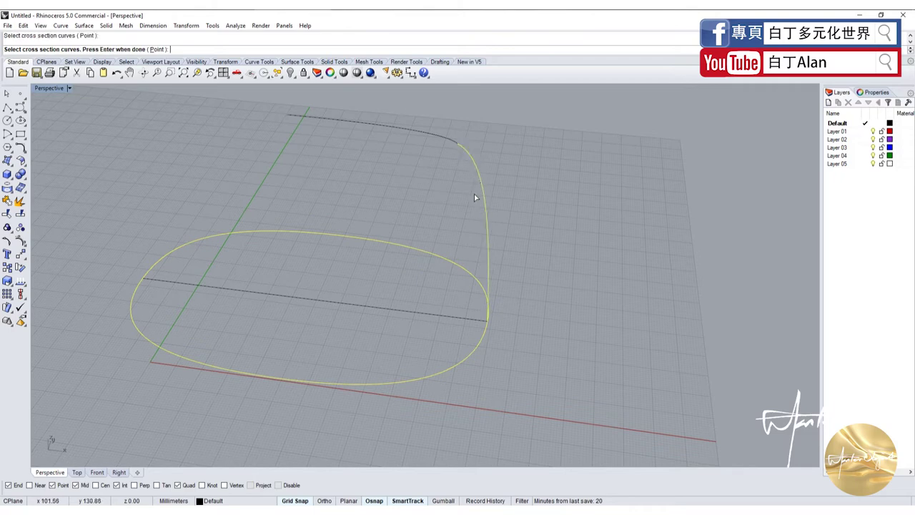
key("Return")
left_click(400, 317)
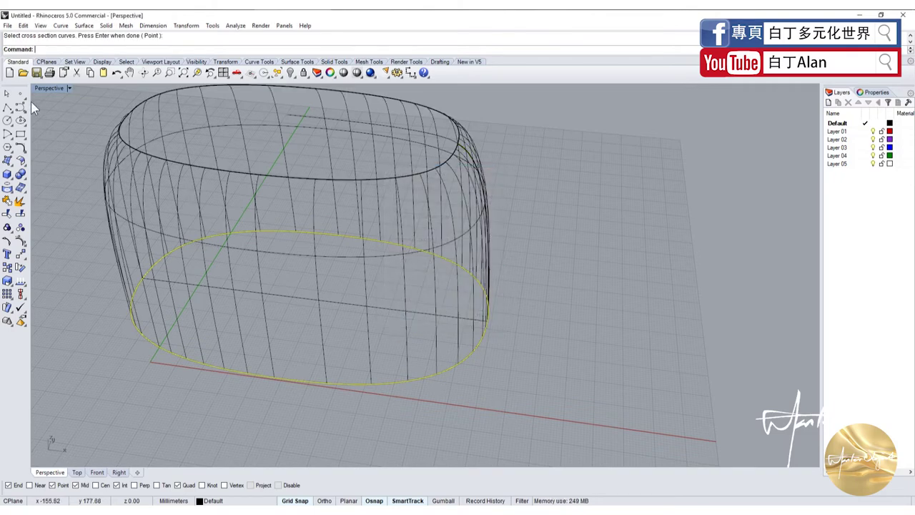
left_click(49, 88)
left_click(52, 123)
scroll(302, 294, "down", 4)
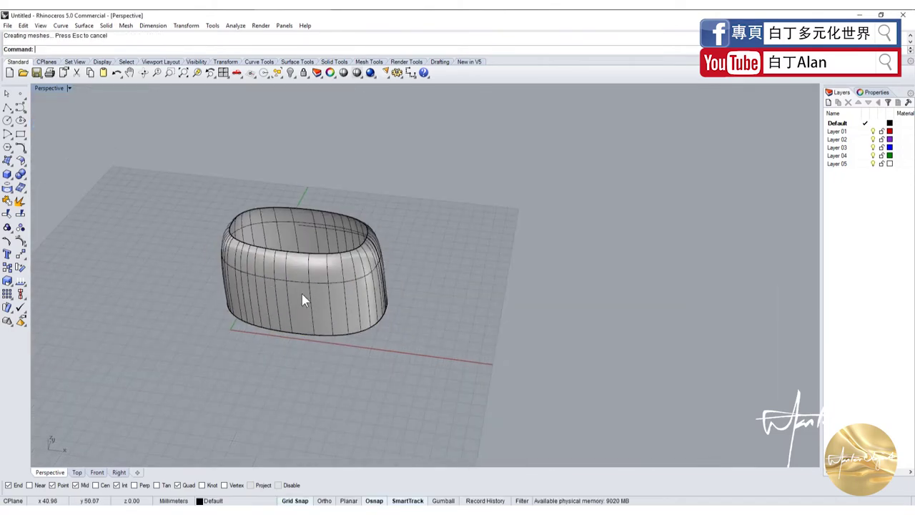
Step: Delete the swept surface and redo the one-rail sweep with ellipse rail and profile cross-section
left_click(294, 282)
key("Delete")
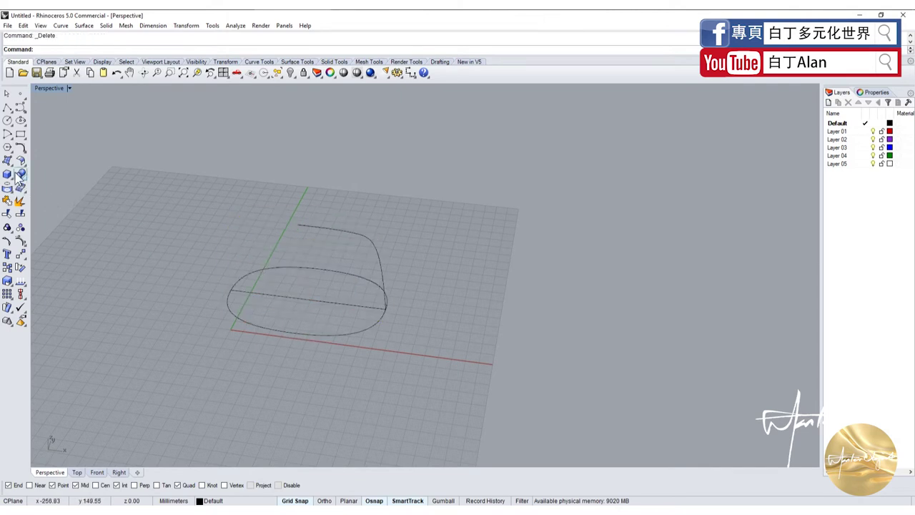
left_click(10, 163)
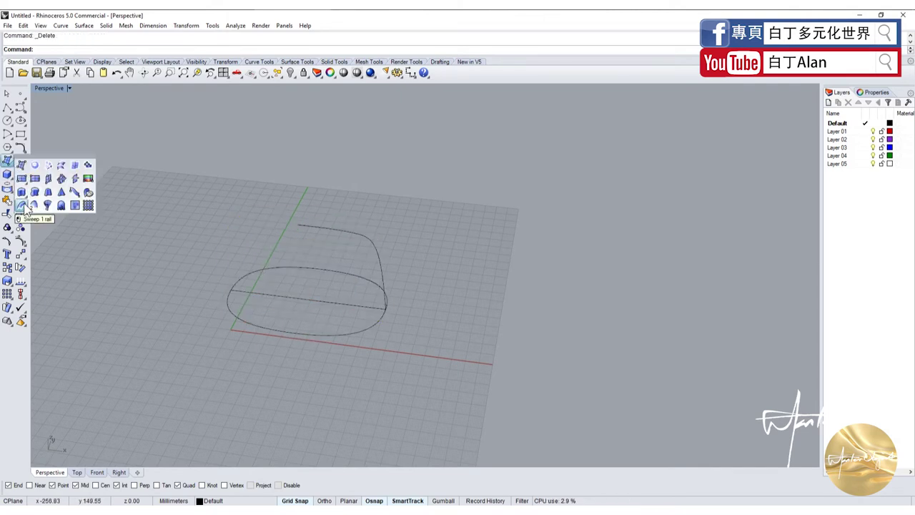
left_click(25, 207)
left_click(239, 323)
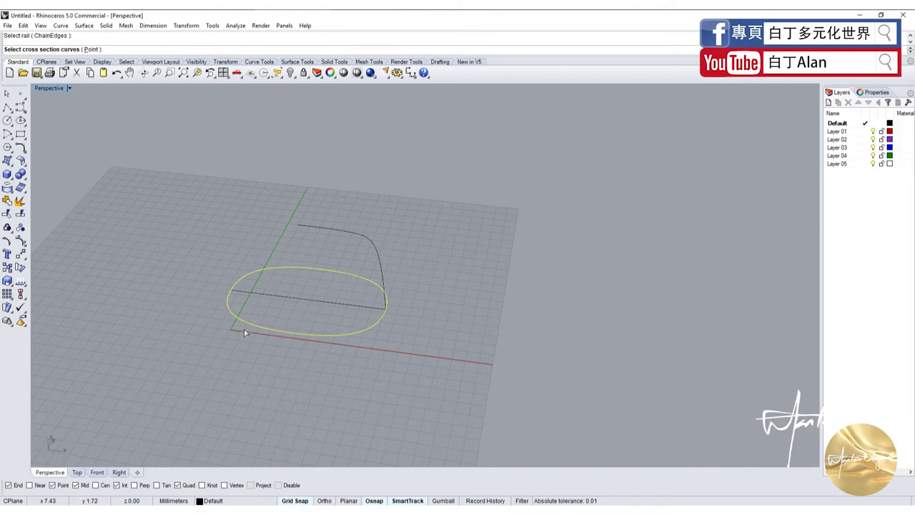
left_click(386, 287)
key("Return")
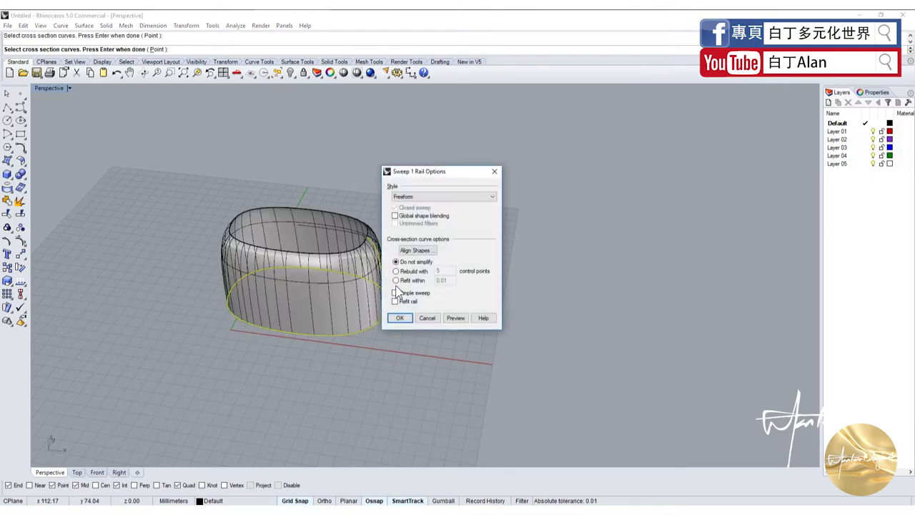
left_click(399, 318)
Step: Orbit below and above the new ring surface to inspect it, then select it
scroll(405, 321, "down", 3)
scroll(387, 321, "up", 4)
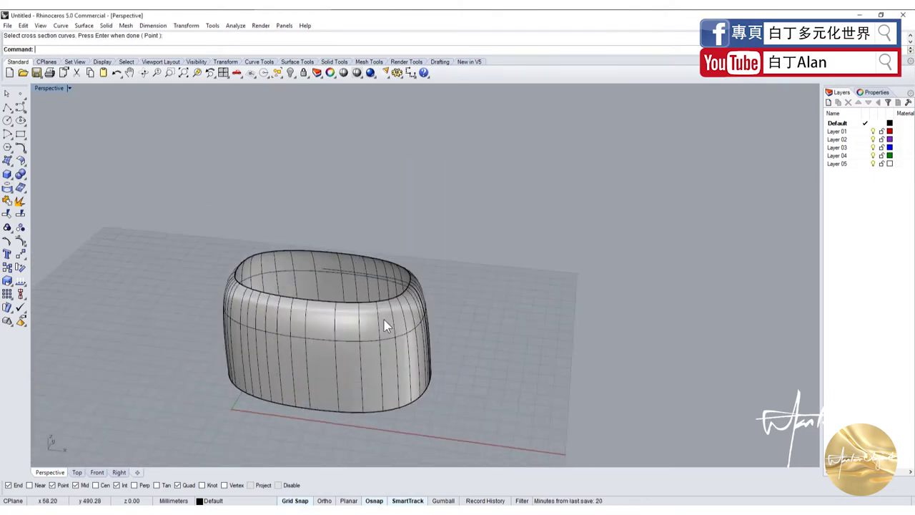
scroll(393, 322, "up", 3)
scroll(395, 320, "down", 3)
left_click(397, 318)
left_click(181, 229)
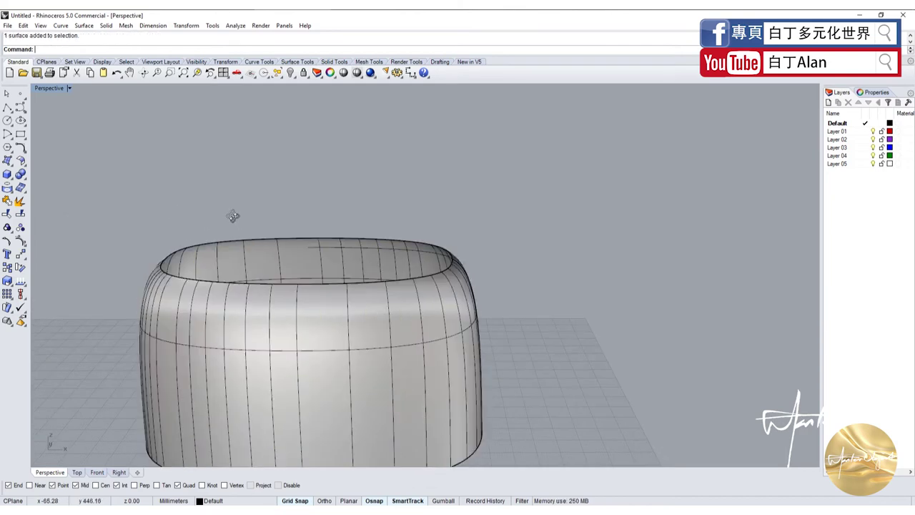
scroll(186, 329, "up", 3)
right_click_drag(187, 331, 200, 260)
scroll(208, 229, "down", 5)
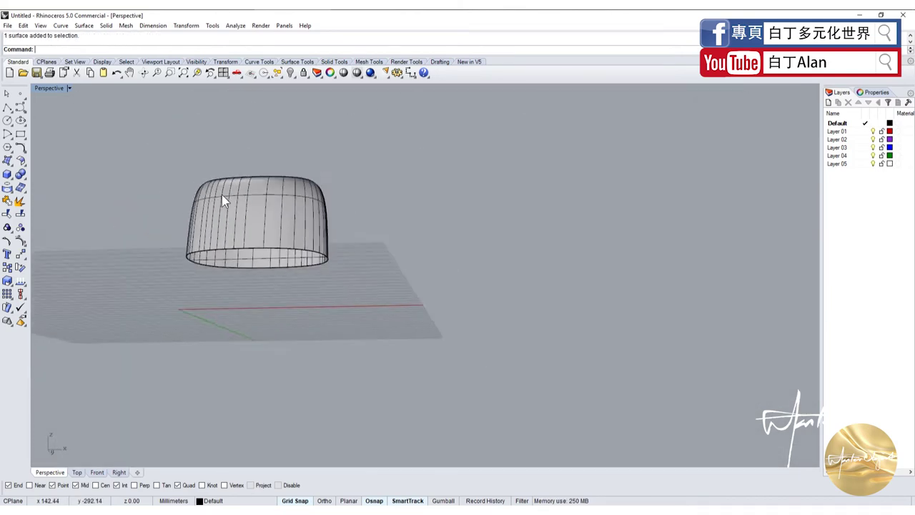
right_click_drag(221, 194, 214, 276)
scroll(215, 276, "up", 3)
left_click(214, 277)
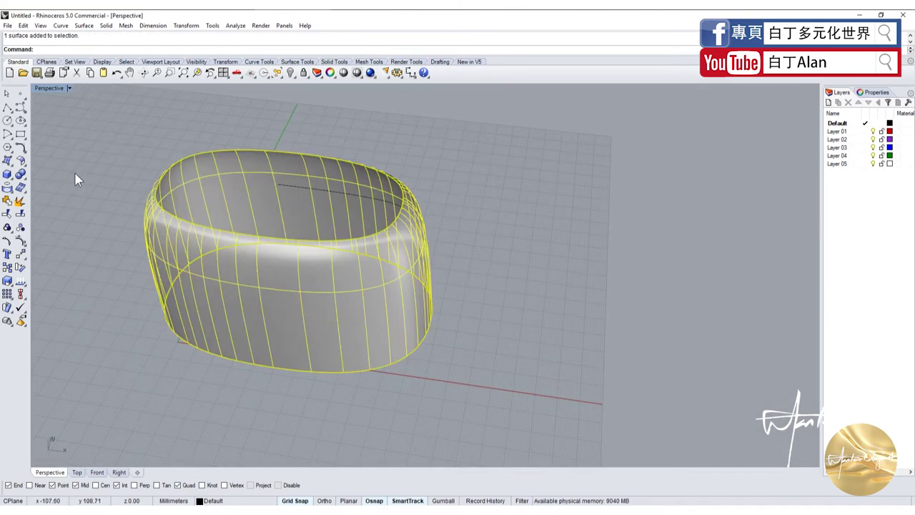
left_click(25, 164)
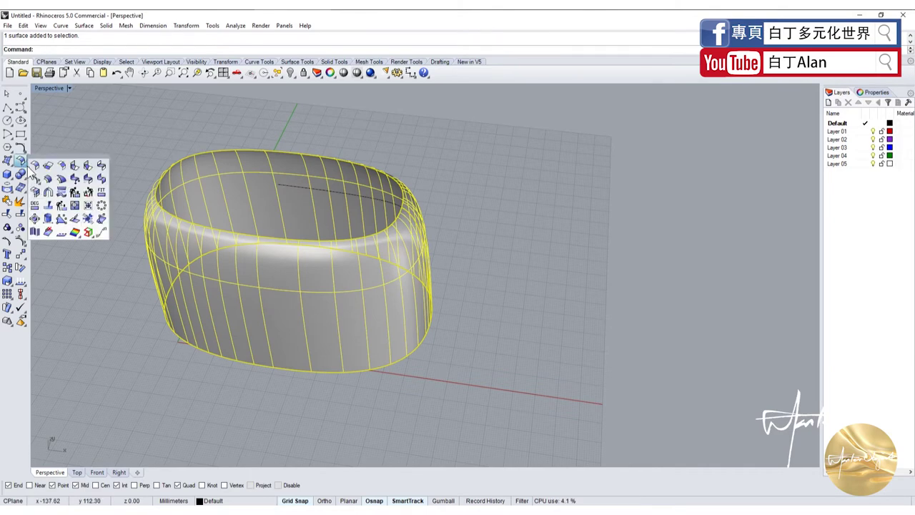
left_click(56, 136)
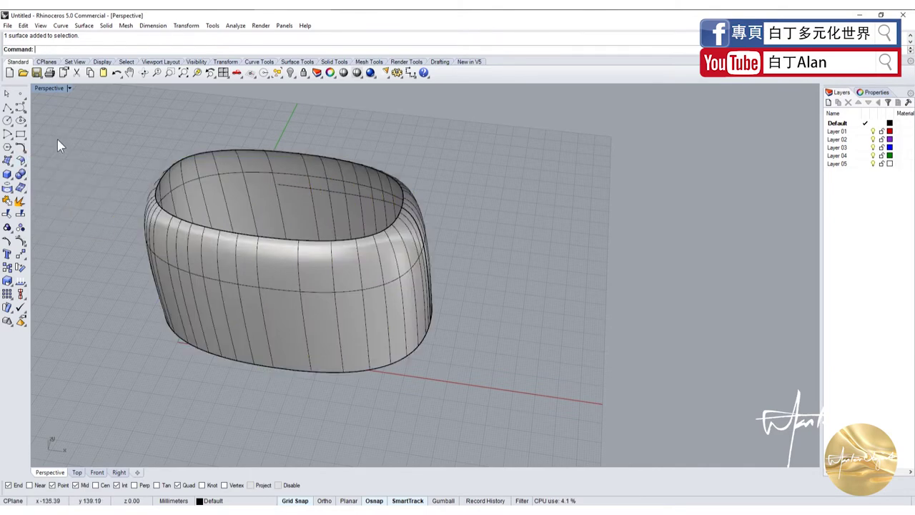
left_click(24, 163)
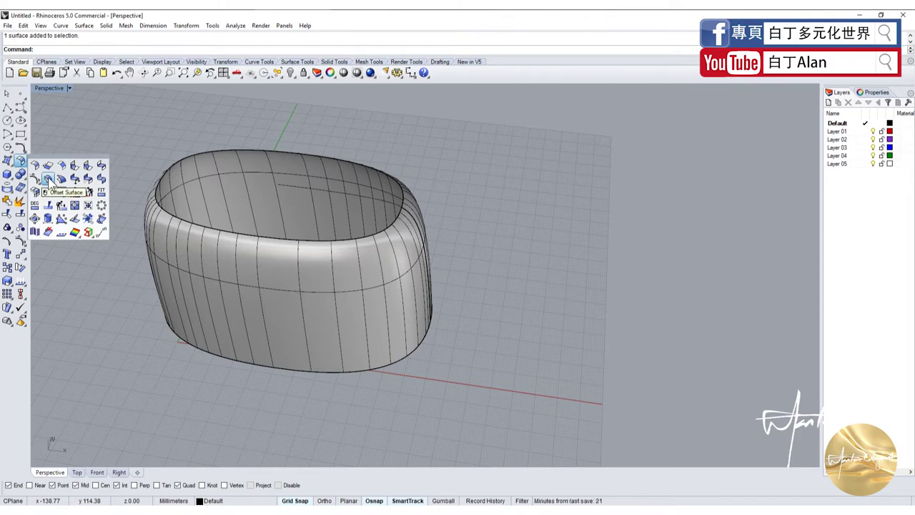
left_click(49, 181)
left_click(191, 255)
key("Return")
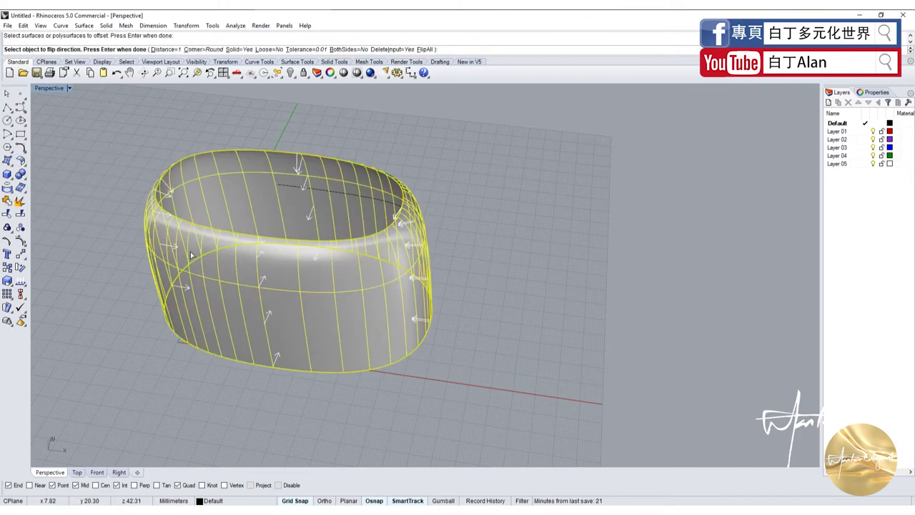
key("Return")
scroll(188, 246, "up", 5)
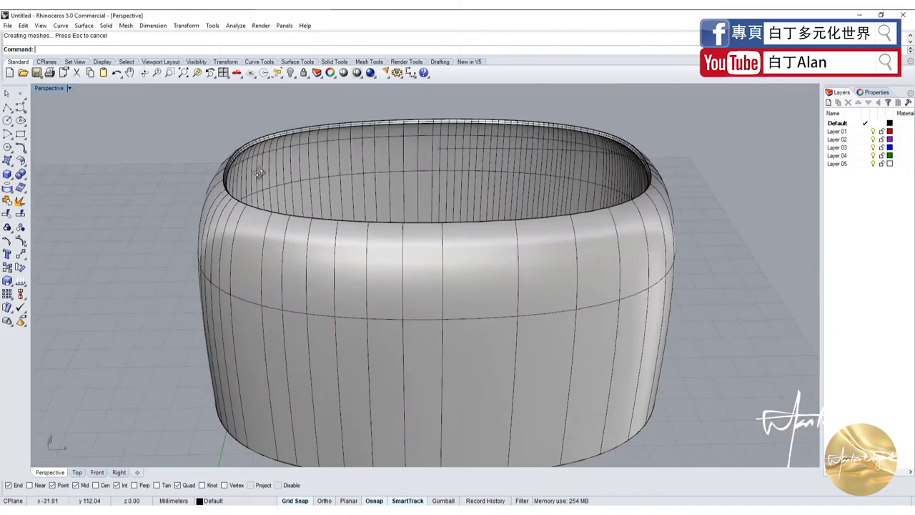
scroll(259, 173, "up", 3)
scroll(260, 136, "down", 4)
right_click_drag(235, 198, 229, 191)
scroll(555, 171, "up", 5)
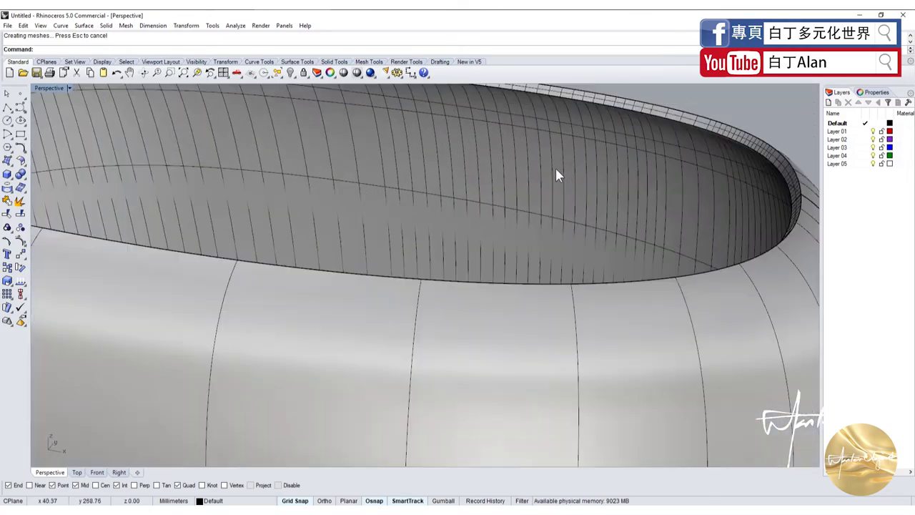
scroll(601, 166, "down", 4)
scroll(665, 147, "up", 4)
scroll(665, 143, "down", 4)
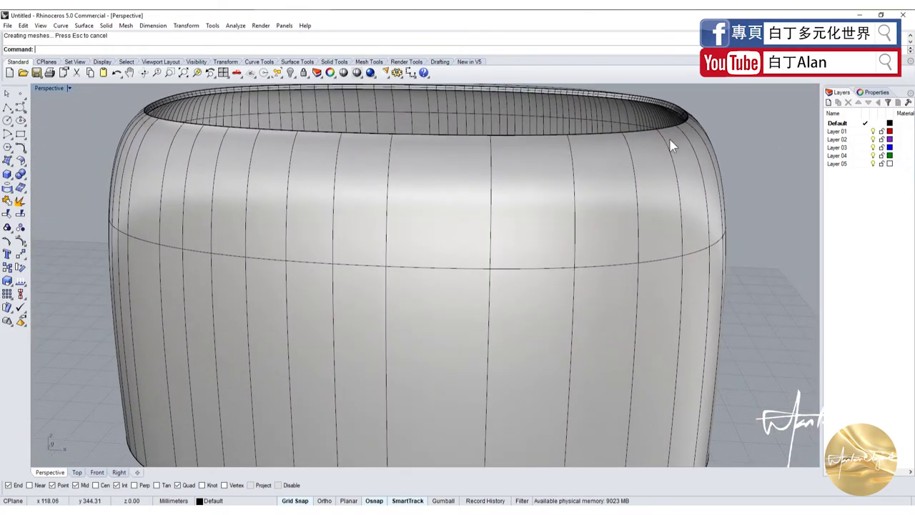
scroll(679, 129, "up", 4)
scroll(675, 126, "up", 2)
scroll(668, 128, "down", 2)
scroll(668, 133, "down", 2)
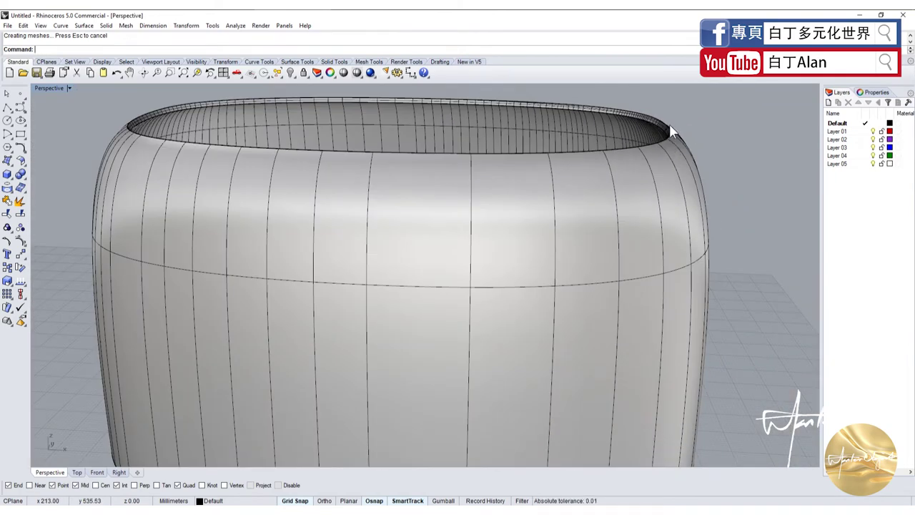
scroll(669, 130, "up", 2)
scroll(668, 131, "down", 2)
scroll(665, 134, "up", 3)
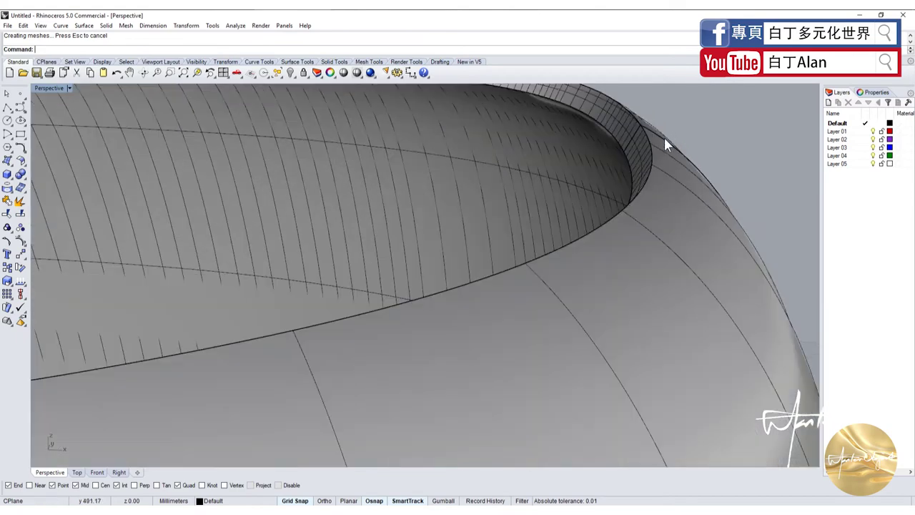
left_click(636, 141)
left_click(658, 131)
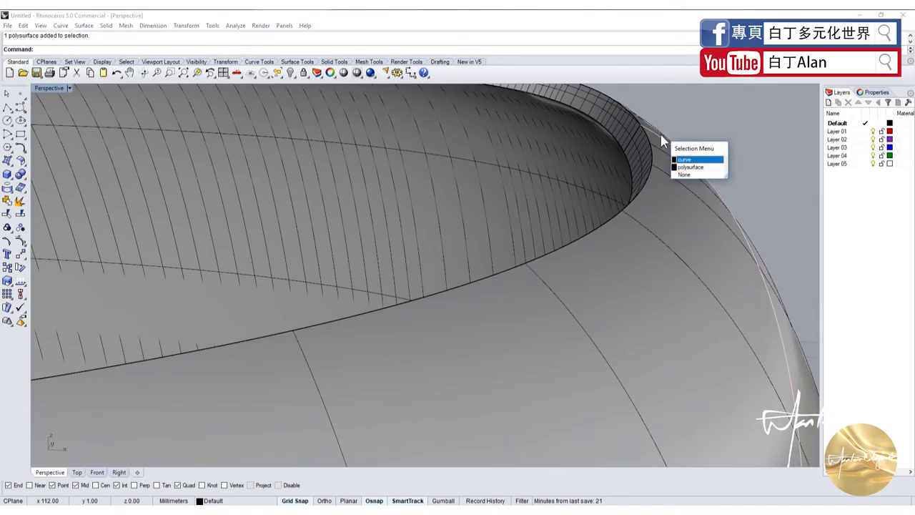
left_click(685, 159)
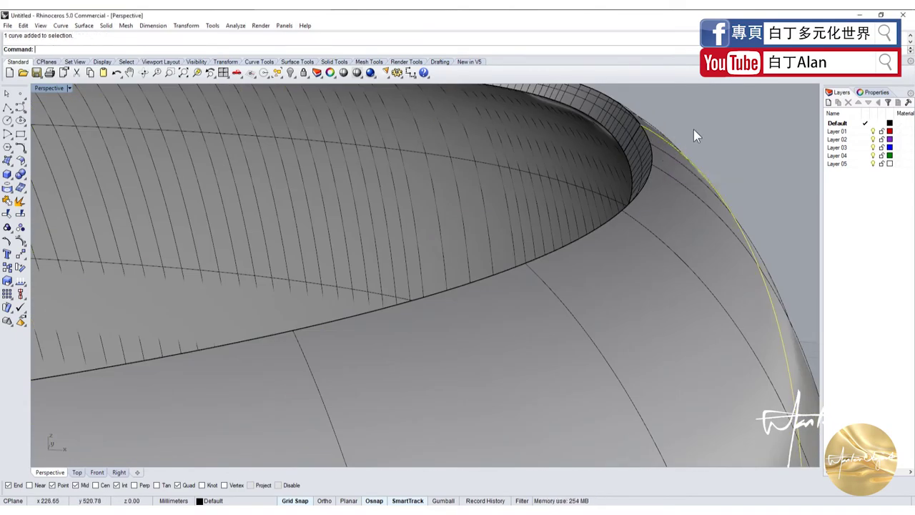
key("Escape")
scroll(693, 130, "down", 2)
scroll(658, 170, "down", 3)
scroll(676, 299, "down", 2)
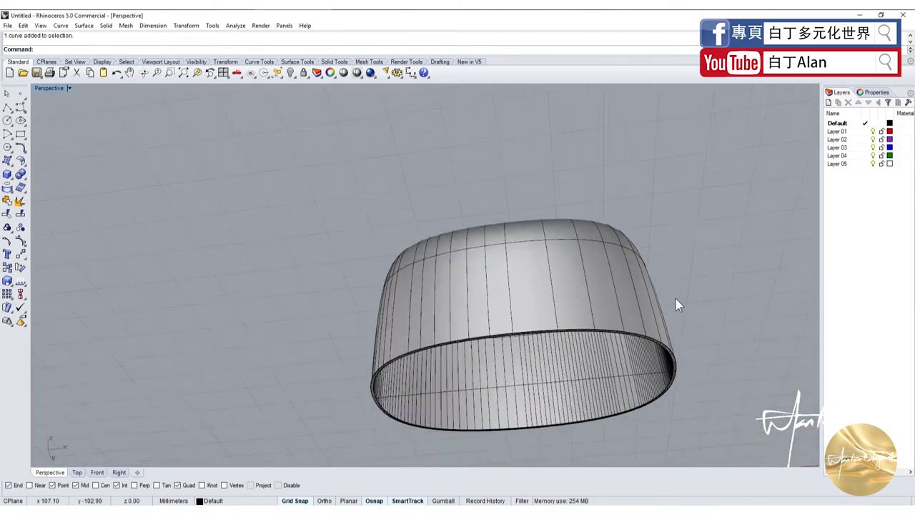
scroll(676, 299, "up", 5)
scroll(665, 343, "up", 3)
scroll(646, 404, "down", 2)
scroll(665, 418, "down", 1)
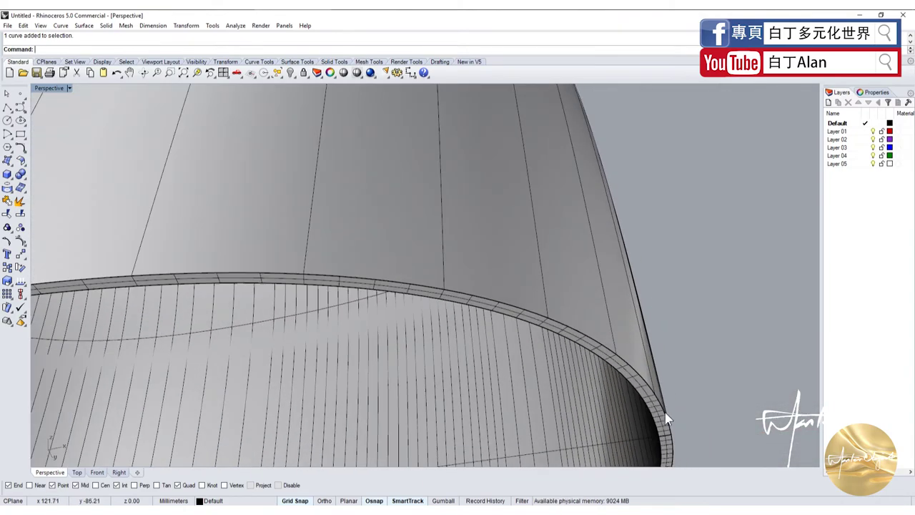
scroll(666, 418, "down", 3)
scroll(634, 337, "down", 3)
scroll(557, 236, "up", 3)
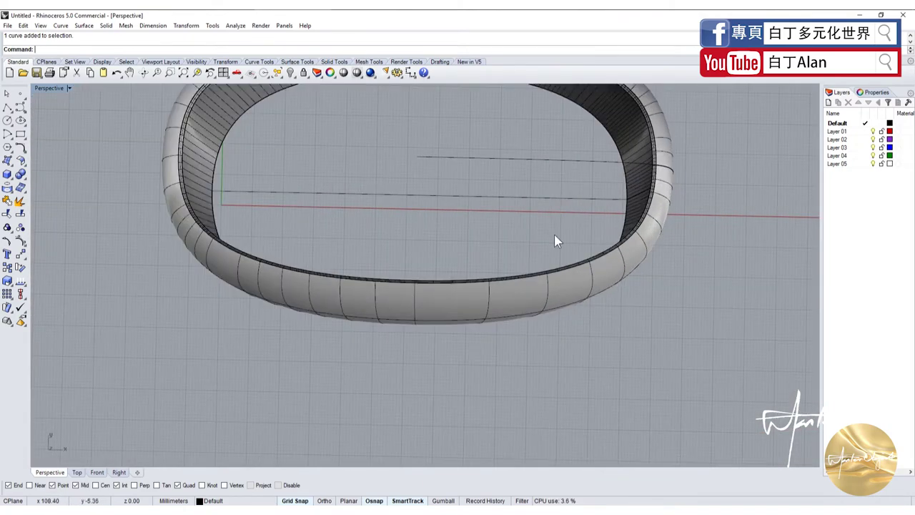
right_click_drag(556, 239, 503, 256)
left_click(502, 267)
key("Delete")
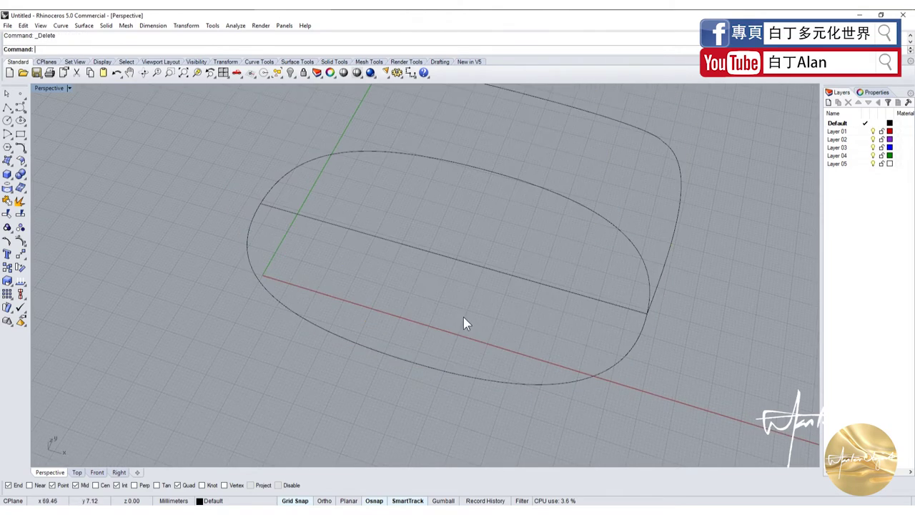
right_click_drag(393, 293, 430, 241)
key("ctrl+z")
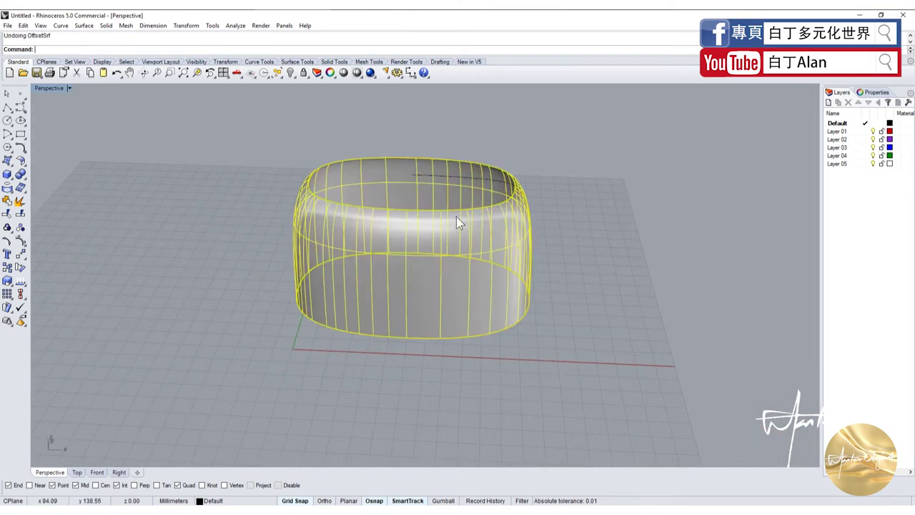
Step: Cap the ring's top and bottom openings with flat planar surfaces
left_click(9, 173)
scroll(372, 166, "up", 3)
left_click(346, 156)
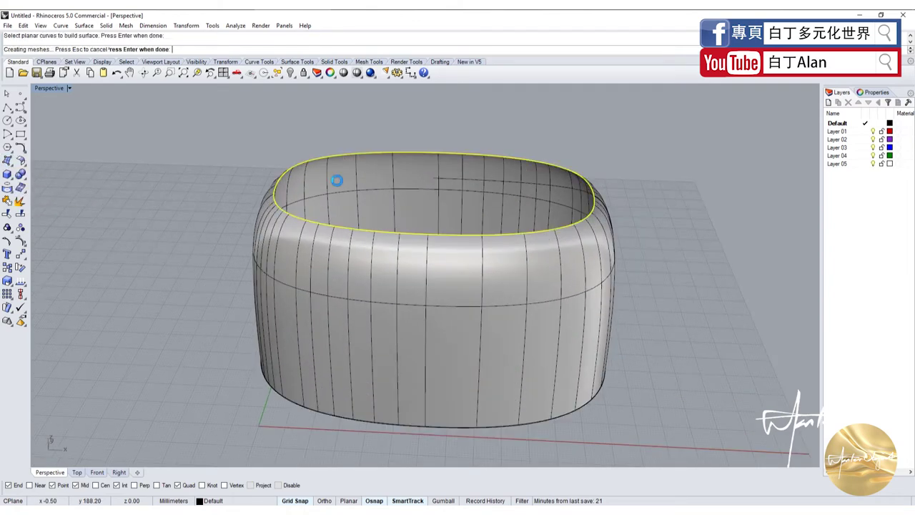
key("Return")
right_click_drag(336, 180, 286, 413)
key("Return")
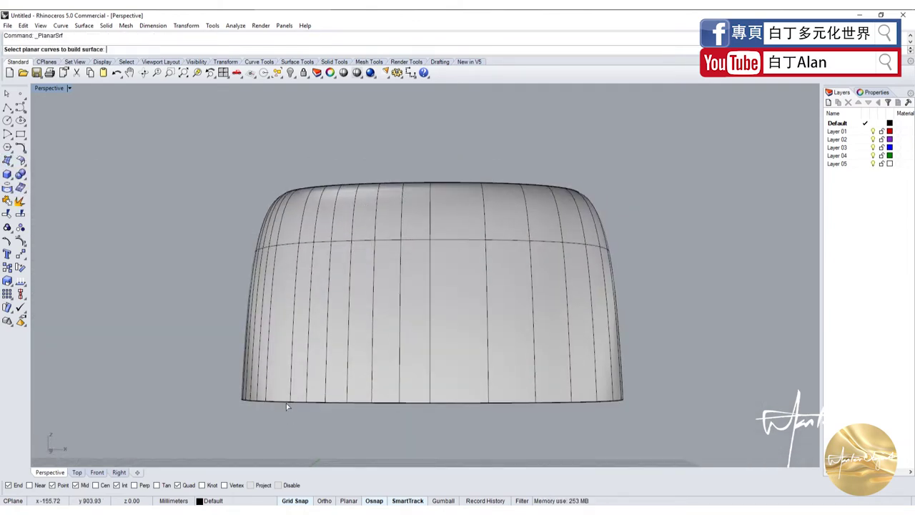
left_click(286, 403)
left_click(315, 429)
key("Return")
Step: Join the body and both caps into one closed object
mouse_move(277, 417)
right_mouse_down()
mouse_move(351, 220)
mouse_move(346, 226)
right_mouse_up()
left_click(351, 221)
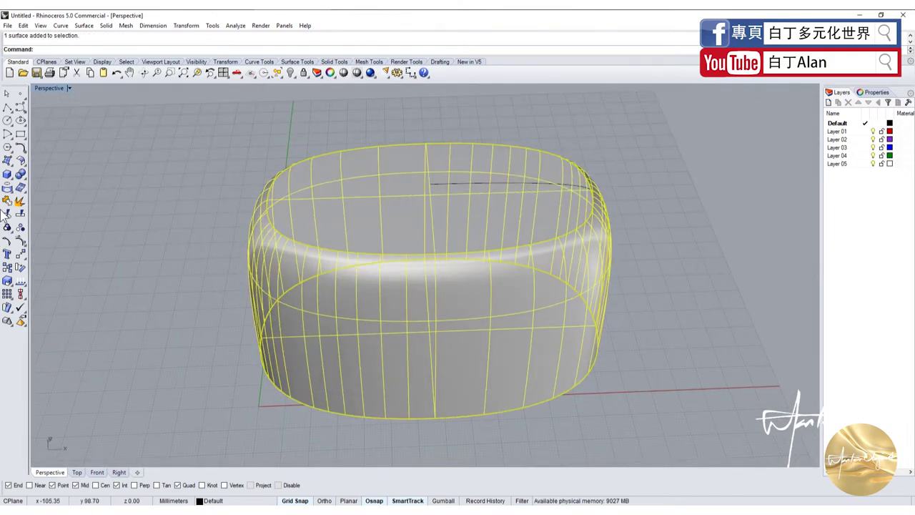
left_click(7, 200)
key("Return")
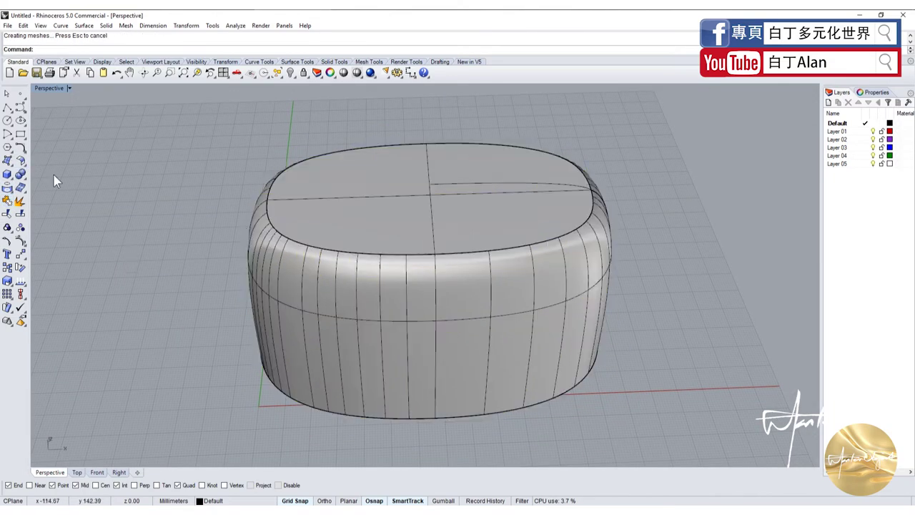
Step: Start the Shell command from the Solid Edit tools
left_click(10, 163)
left_click(8, 175)
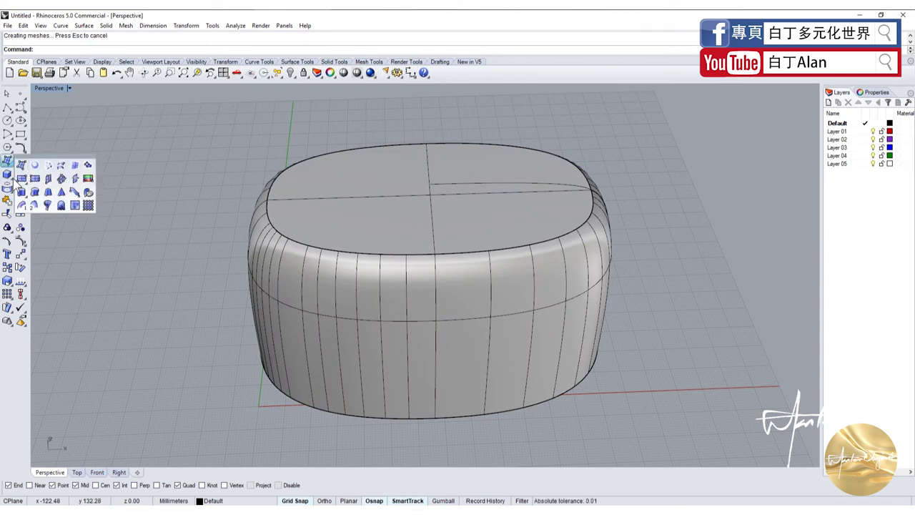
left_click(20, 176)
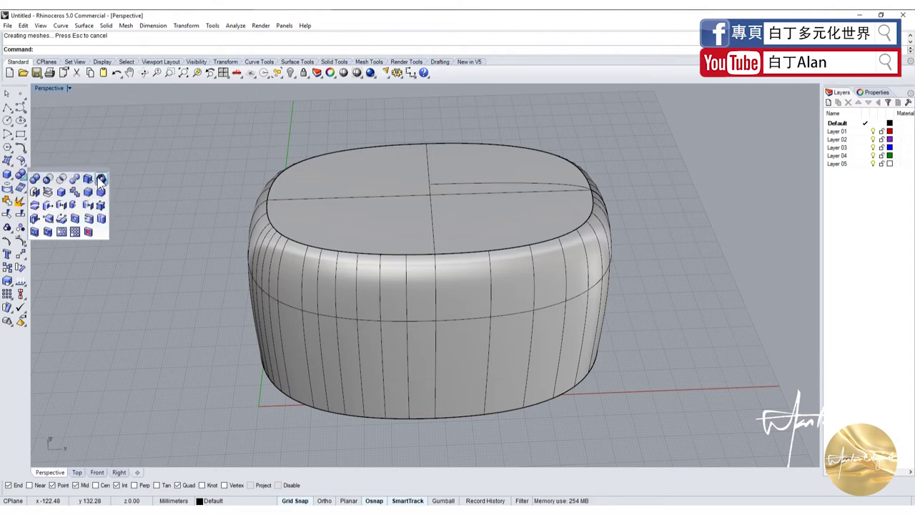
left_click(99, 181)
Step: Shell the body at 1 thickness, removing the top and bottom faces, and inspect the rim
left_click(390, 209)
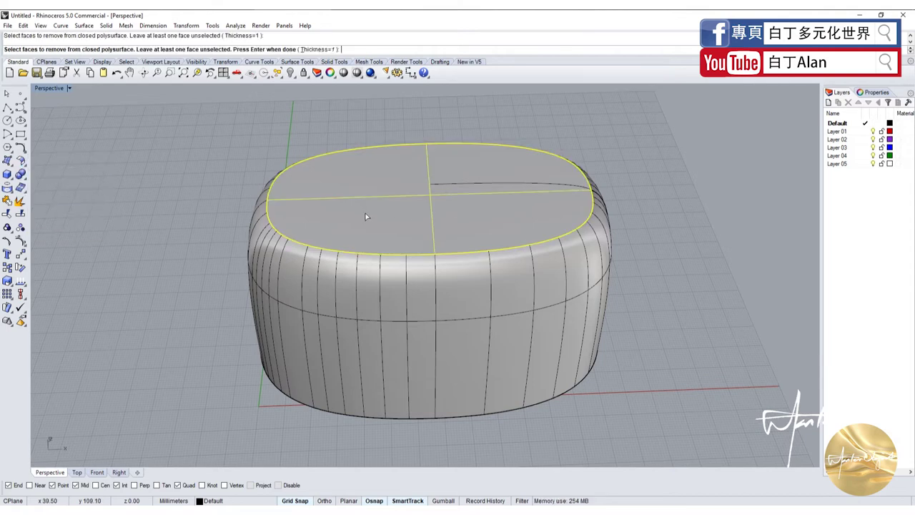
right_click_drag(390, 209, 427, 217)
left_click(380, 372)
key("Return")
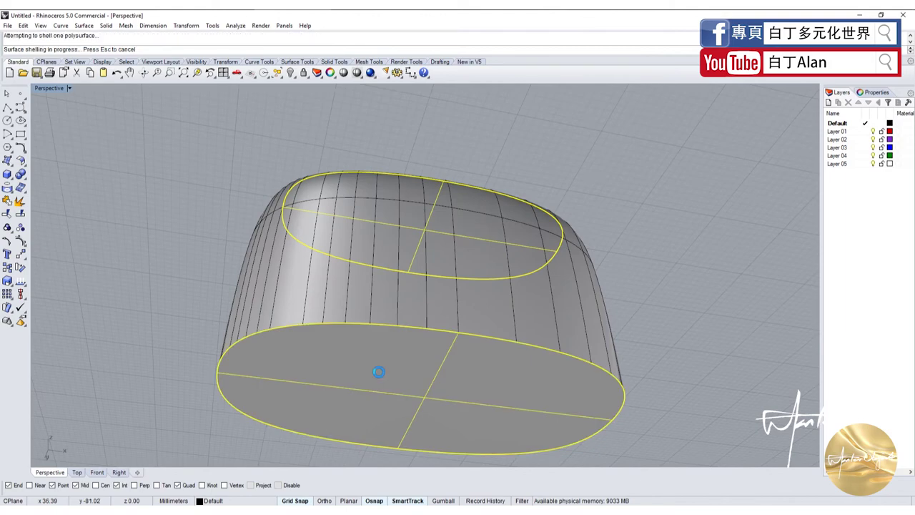
left_click(470, 286)
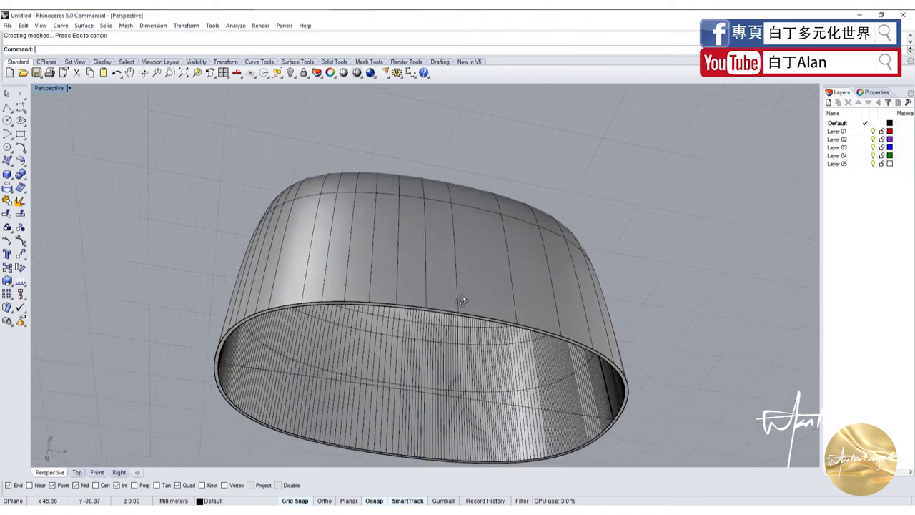
right_click_drag(462, 301, 415, 306)
scroll(282, 188, "up", 5)
scroll(233, 197, "up", 3)
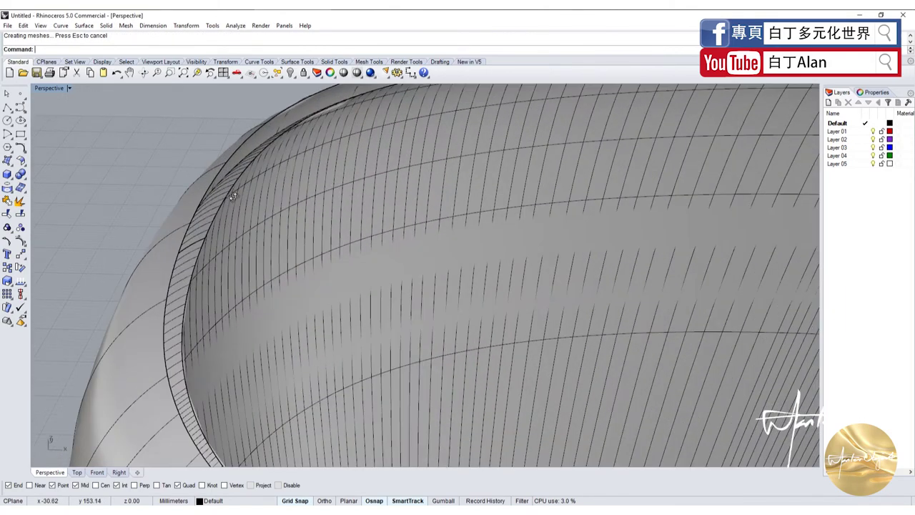
Step: Undo the 1 thickness shell and retry the Shell command
key("ctrl+z")
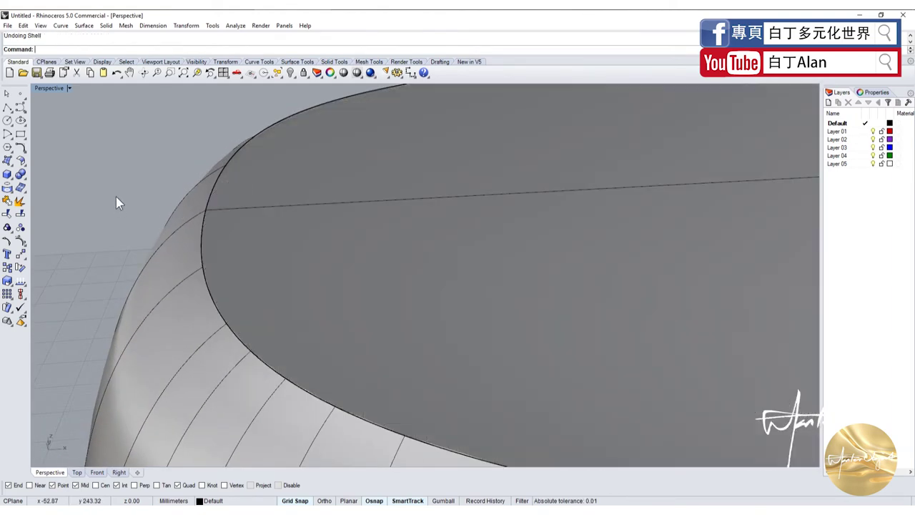
key("Return")
left_click(380, 223)
key("Return")
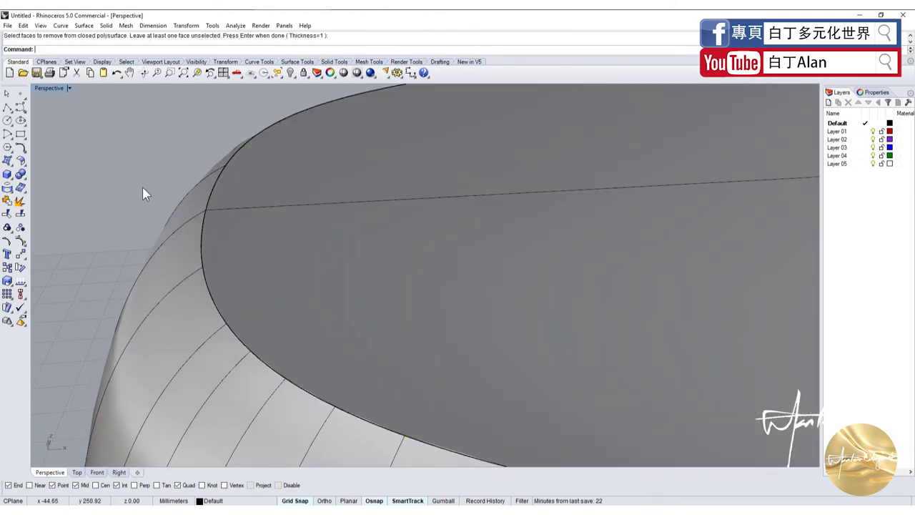
Step: Shell the body at 0.8 thickness with top and bottom faces removed, then inspect the rim
key("Return")
type(".8")
key("Return")
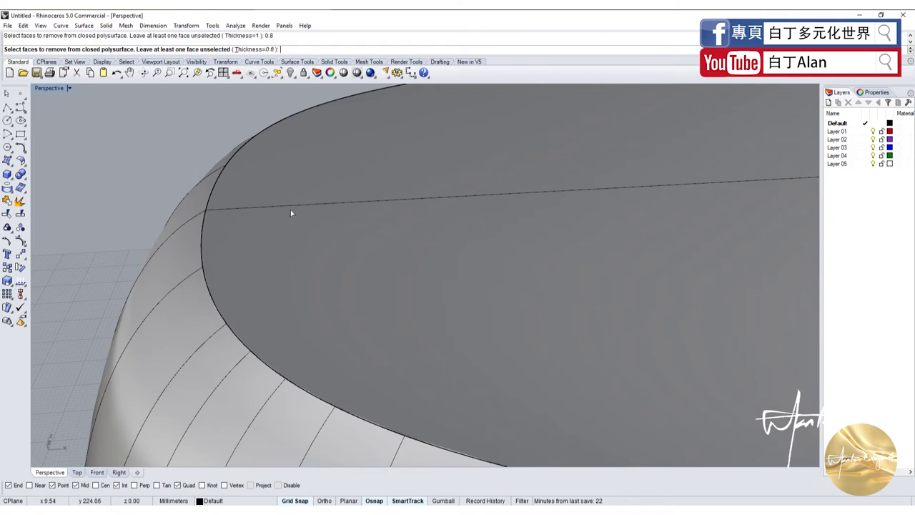
left_click(299, 220)
scroll(306, 214, "down", 5)
scroll(310, 200, "down", 2)
left_click(309, 390)
key("Return")
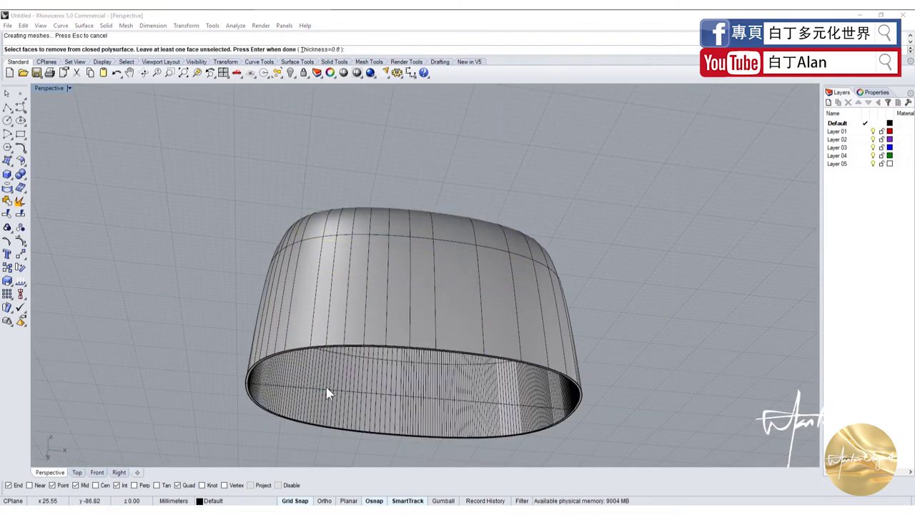
left_click(477, 283)
right_click_drag(478, 283, 316, 211)
scroll(303, 243, "up", 5)
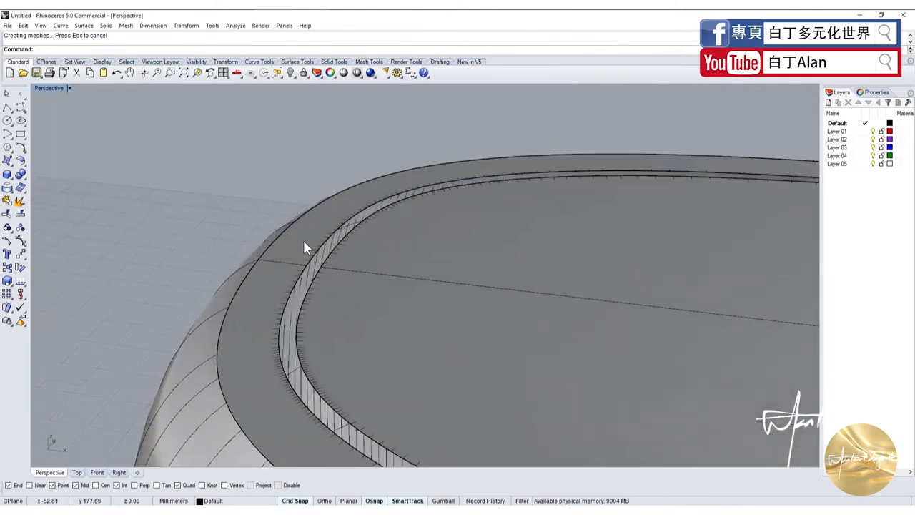
scroll(329, 271, "up", 2)
Step: Undo the 0.8 shell and reshell at 0.08 thickness with top and bottom faces removed
key("ctrl+z")
key("Return")
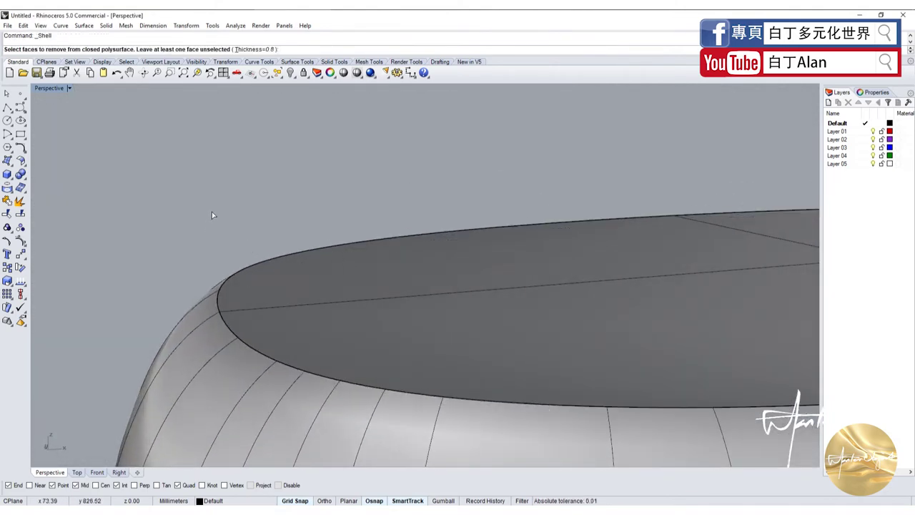
type("8")
key("Return")
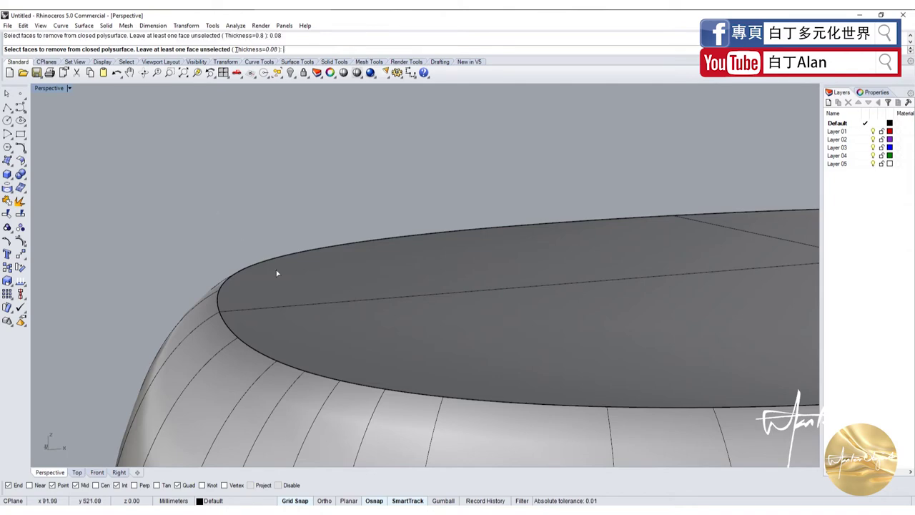
left_click(307, 289)
mouse_move(307, 290)
right_mouse_down()
mouse_move(289, 277)
mouse_move(279, 329)
mouse_move(302, 255)
right_mouse_up()
scroll(290, 278, "down", 3)
left_click(279, 329)
key("Return")
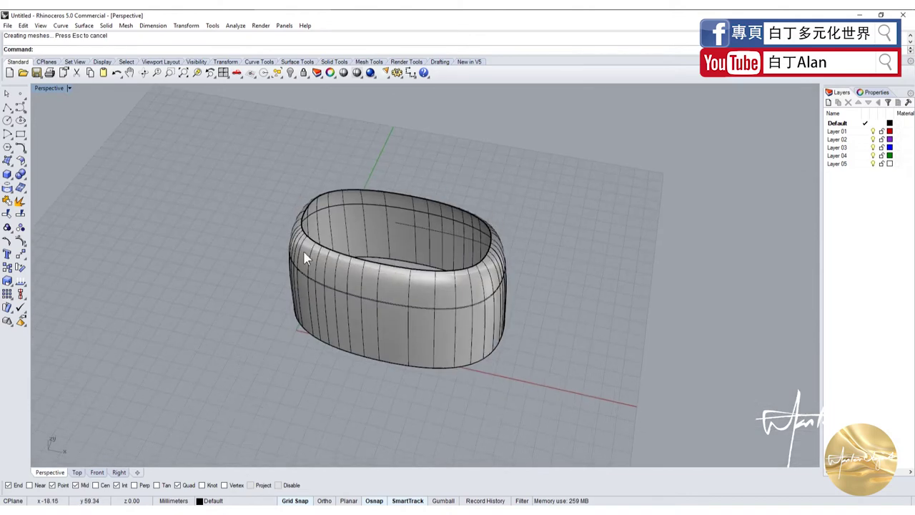
Step: Orbit around the 0.08 shelled ring to inspect its thin rim edge
scroll(309, 177, "up", 5)
mouse_move(309, 177)
right_mouse_down()
mouse_move(286, 231)
mouse_move(299, 296)
right_mouse_up()
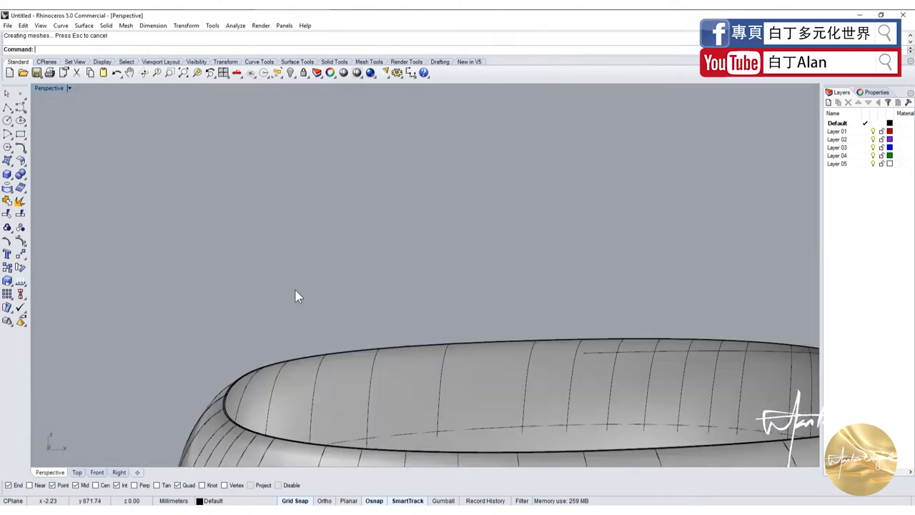
scroll(274, 378, "down", 3)
scroll(274, 378, "up", 3)
mouse_move(269, 375)
right_mouse_down()
mouse_move(286, 415)
mouse_move(322, 337)
right_mouse_up()
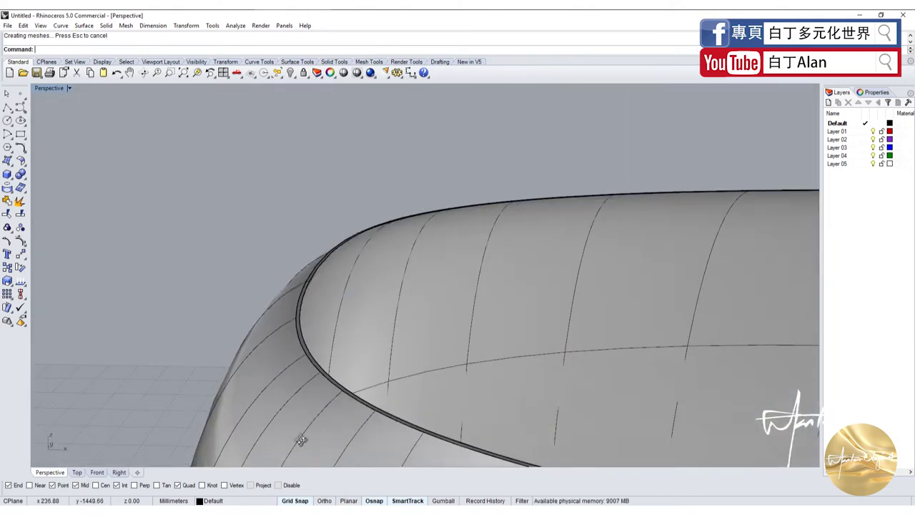
left_click(292, 308)
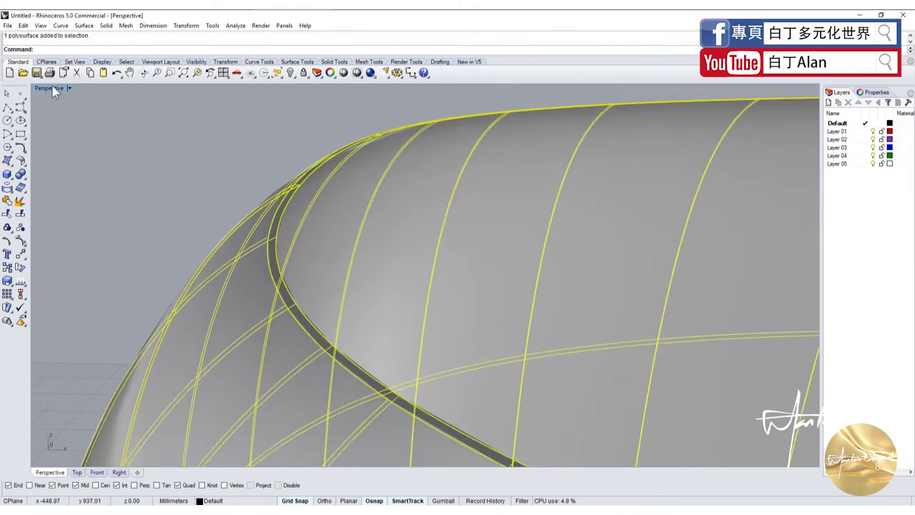
Step: Return to the four-view layout and reselect the shelled object
double_click(62, 91)
scroll(157, 363, "up", 3)
scroll(91, 339, "up", 3)
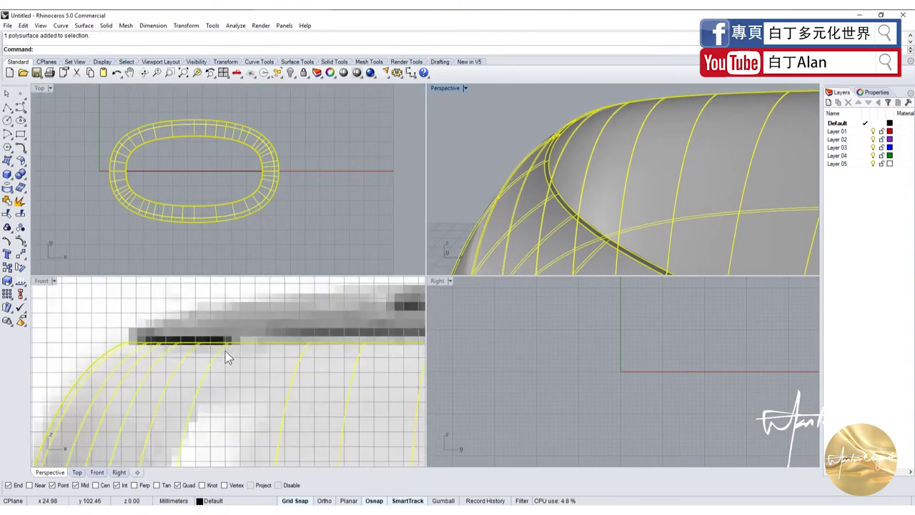
scroll(118, 340, "up", 3)
scroll(121, 326, "up", 2)
left_click(123, 310)
scroll(212, 342, "up", 2)
scroll(180, 341, "up", 2)
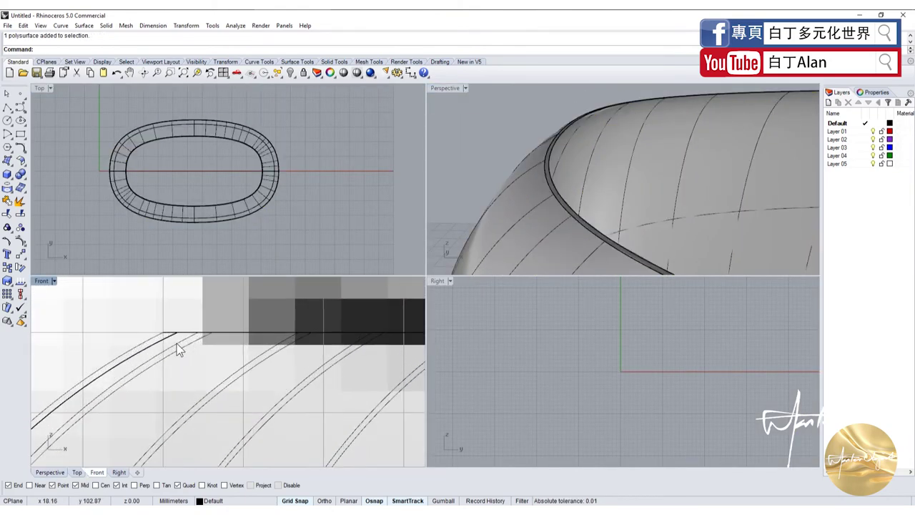
left_click(174, 336)
left_click(172, 312)
Step: Undo back to the open uncapped body surface and start Offset Surface
key("ctrl+z")
left_click(200, 339)
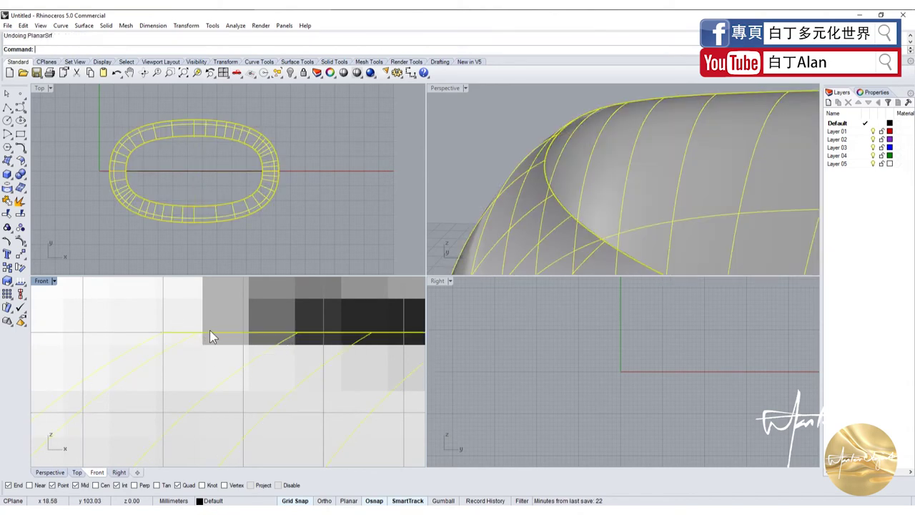
left_click(444, 257)
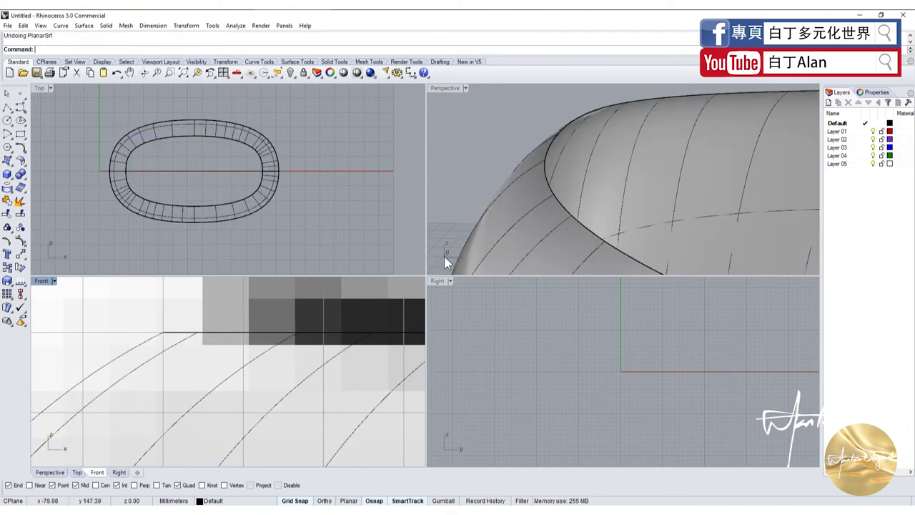
left_click(24, 165)
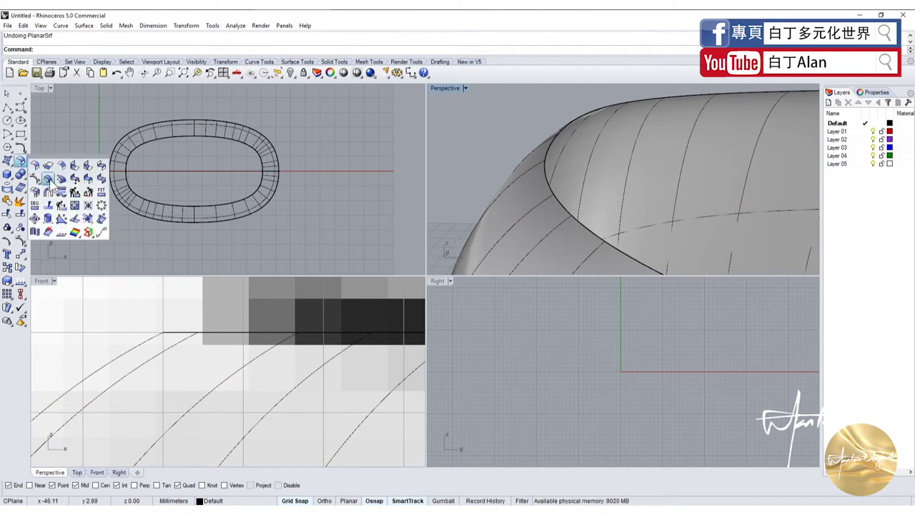
left_click(49, 181)
Step: Try offsetting the body surface, then undo the offset to restore the rounded ring
left_click(513, 189)
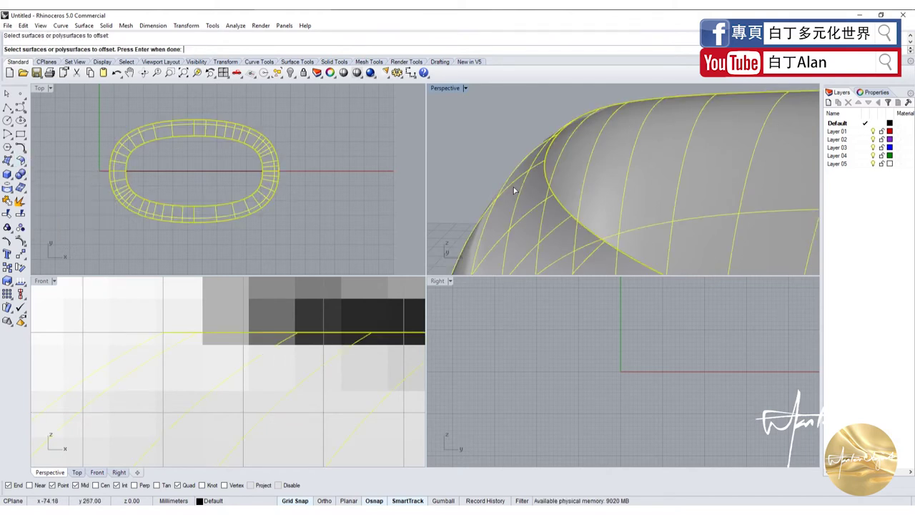
key("Return")
key("Return")
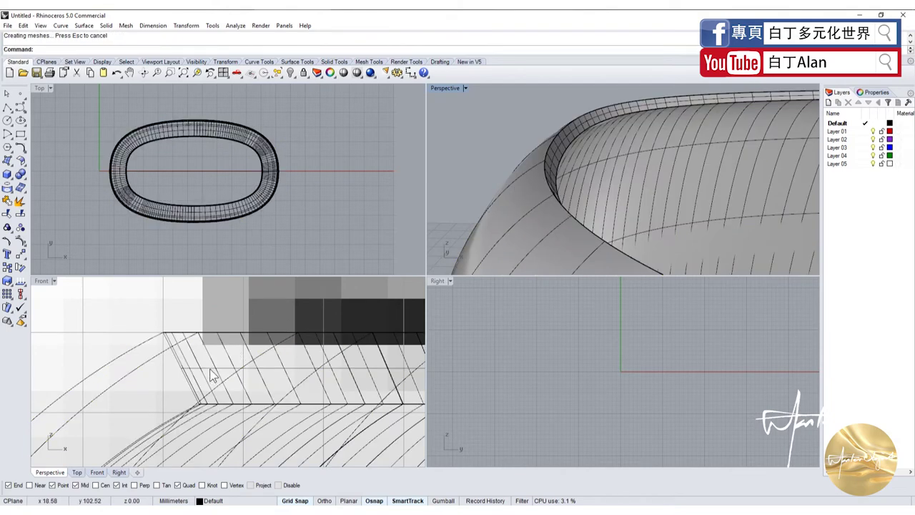
scroll(182, 352, "down", 3)
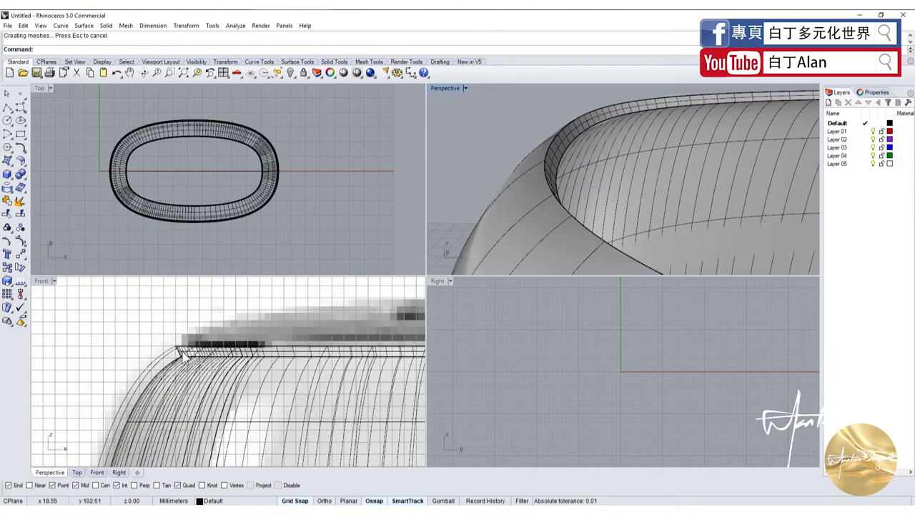
key("ctrl+y")
left_click(201, 337)
left_click(562, 150)
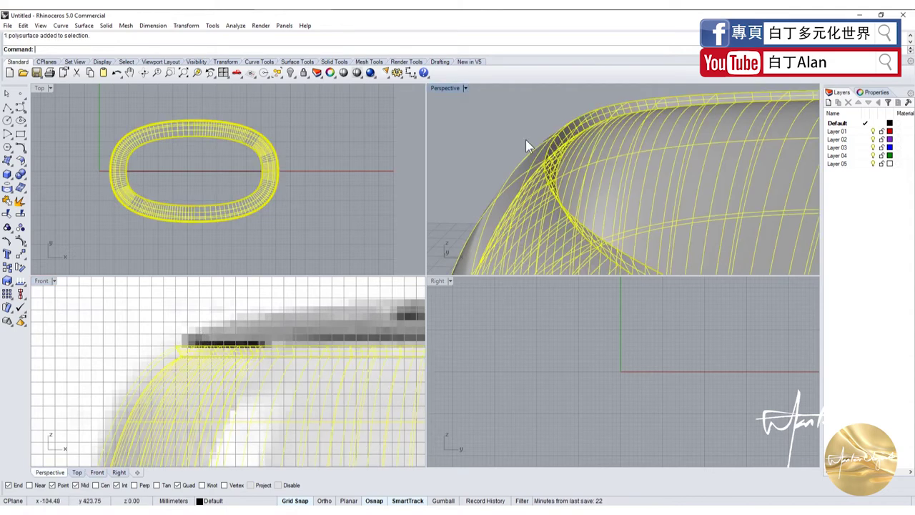
left_click(495, 150)
scroll(157, 376, "up", 3)
key("ctrl+z")
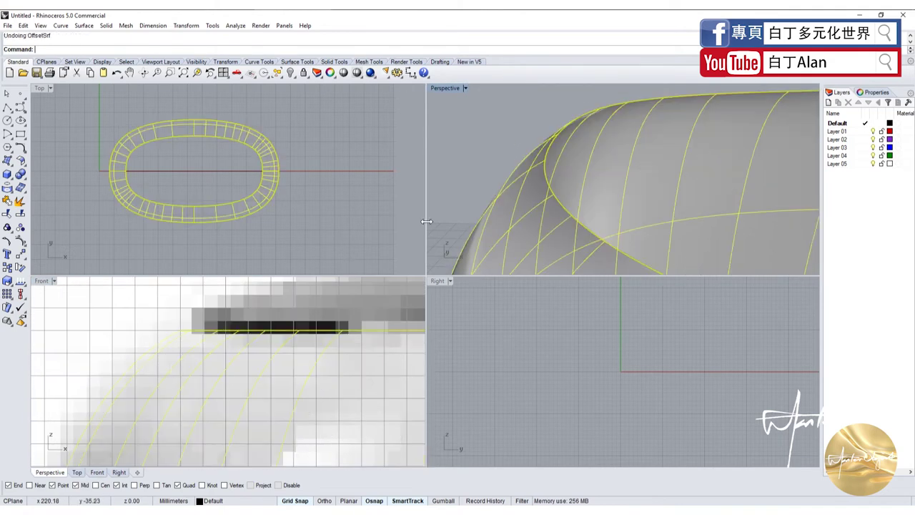
scroll(494, 163, "down", 3)
scroll(496, 157, "down", 3)
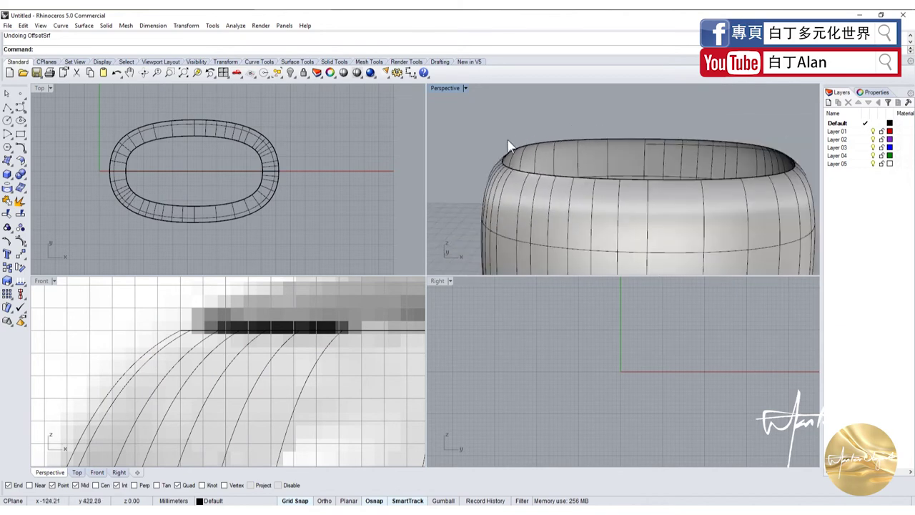
Step: Maximize Perspective and cap the top and bottom rim edges with flat planar surfaces
double_click(454, 88)
scroll(457, 214, "down", 3)
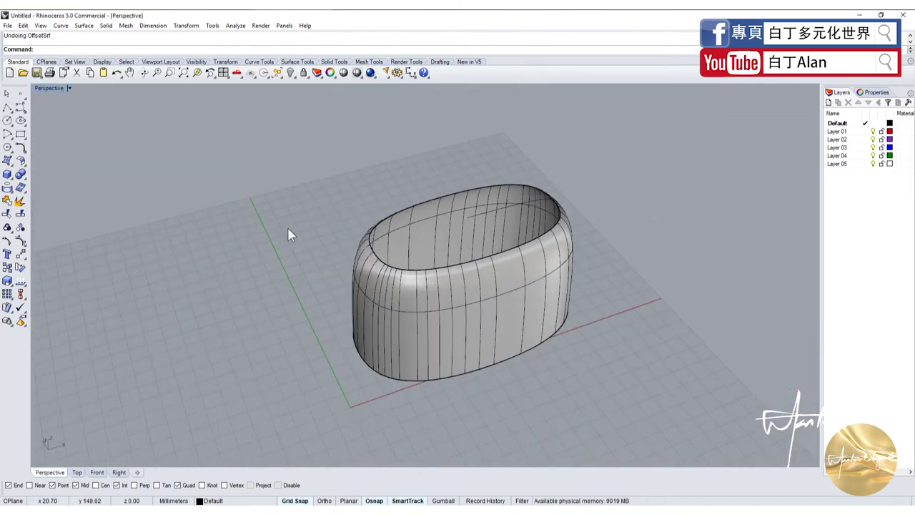
left_click(10, 173)
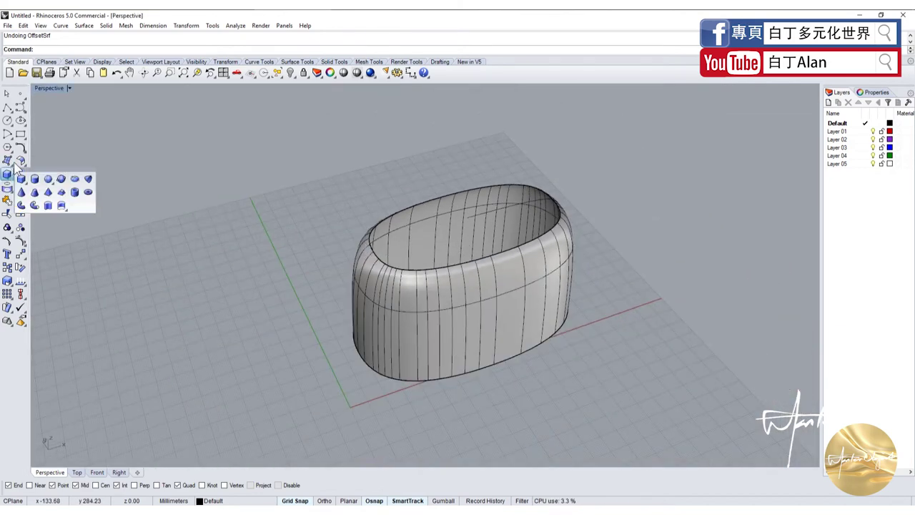
left_click(18, 161)
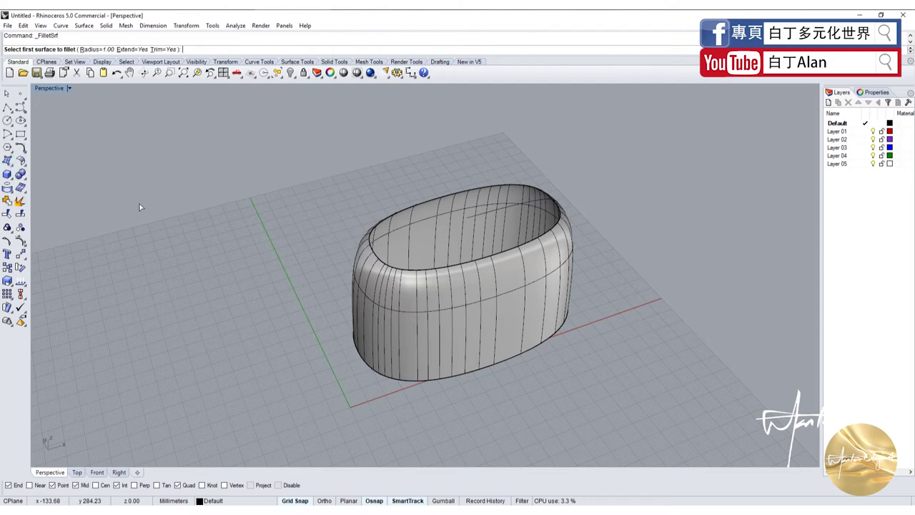
left_click(376, 190)
mouse_move(376, 190)
right_mouse_down()
mouse_move(376, 402)
mouse_move(407, 314)
right_mouse_up()
left_click(376, 401)
right_click(369, 402)
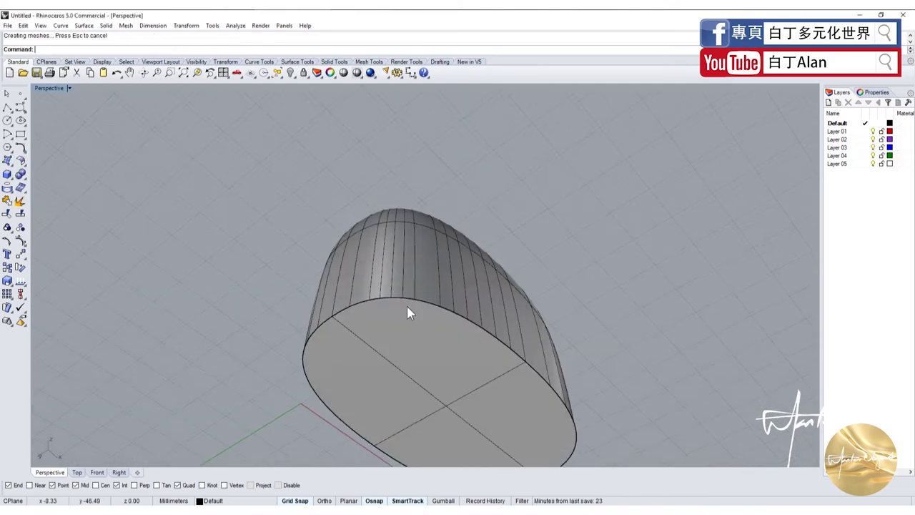
left_click(407, 313)
Step: Join the caps and ring into one closed body and start Shell on it
mouse_move(419, 260)
right_mouse_down()
mouse_move(374, 312)
mouse_move(394, 212)
mouse_move(316, 263)
right_mouse_up()
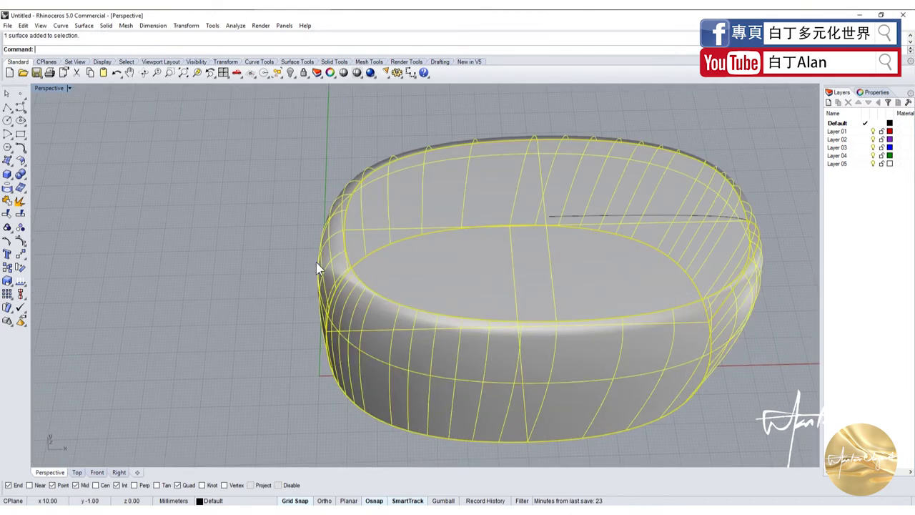
left_click(21, 201)
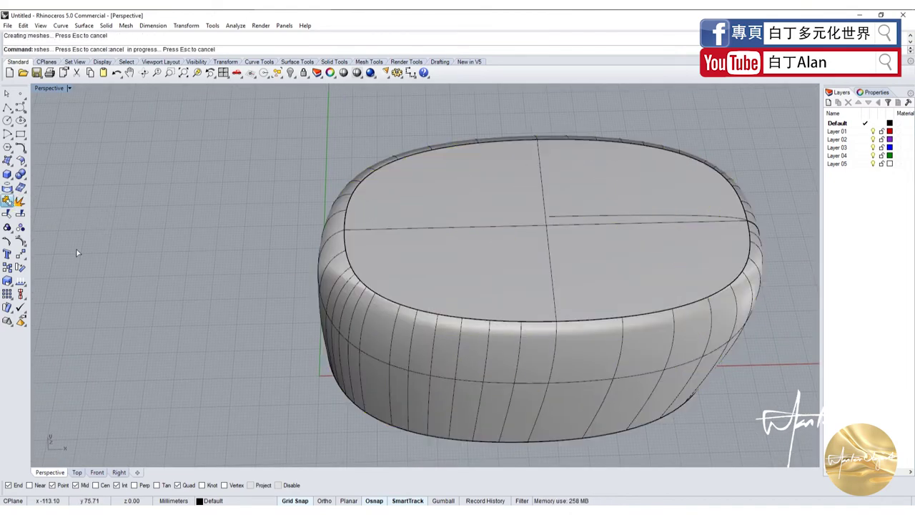
left_click(13, 173)
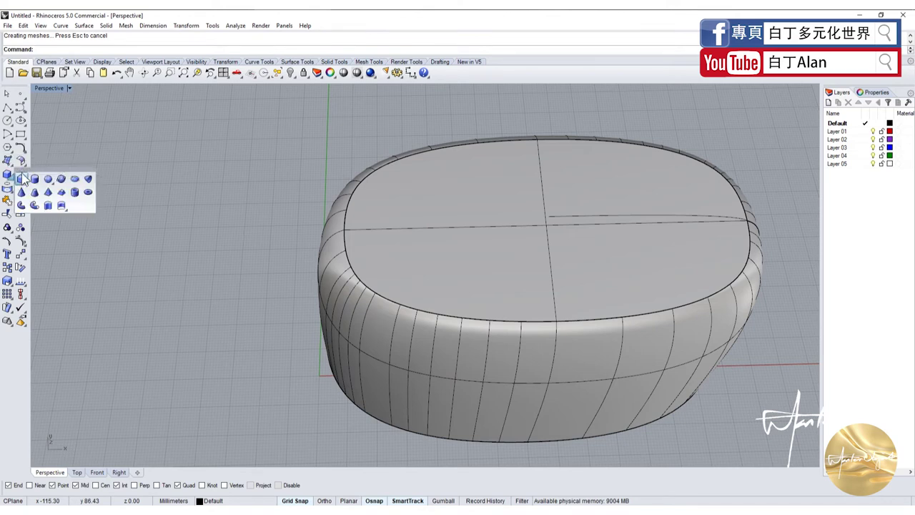
left_click(27, 184)
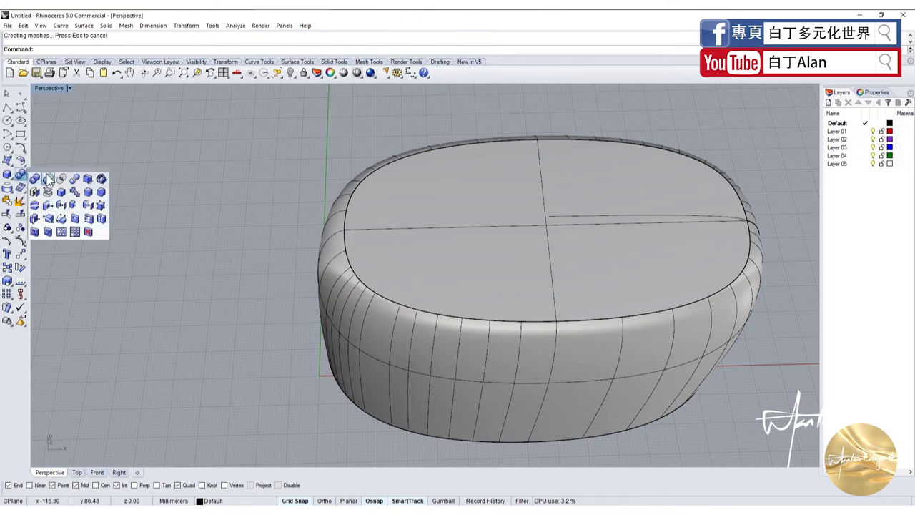
left_click(94, 181)
type("0.")
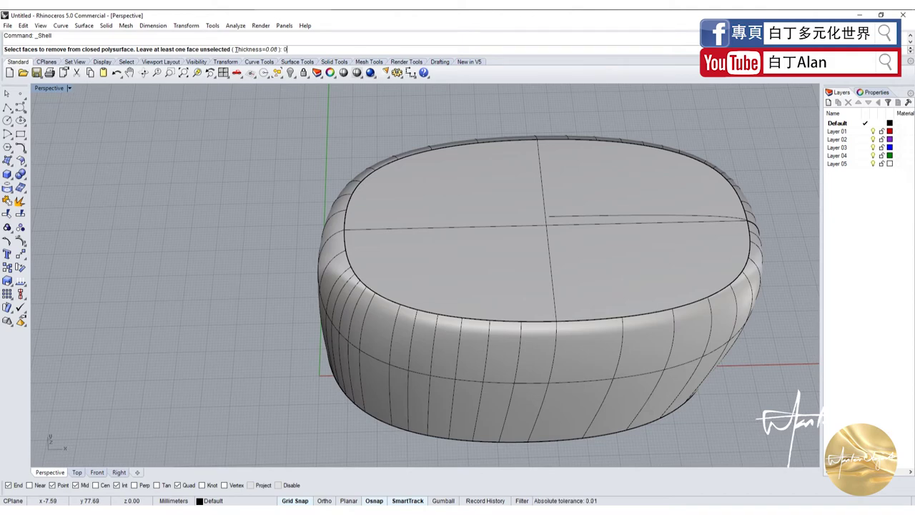
type("05")
key("Return")
left_click(443, 235)
right_click_drag(444, 235, 452, 345)
left_click(452, 345)
key("Return")
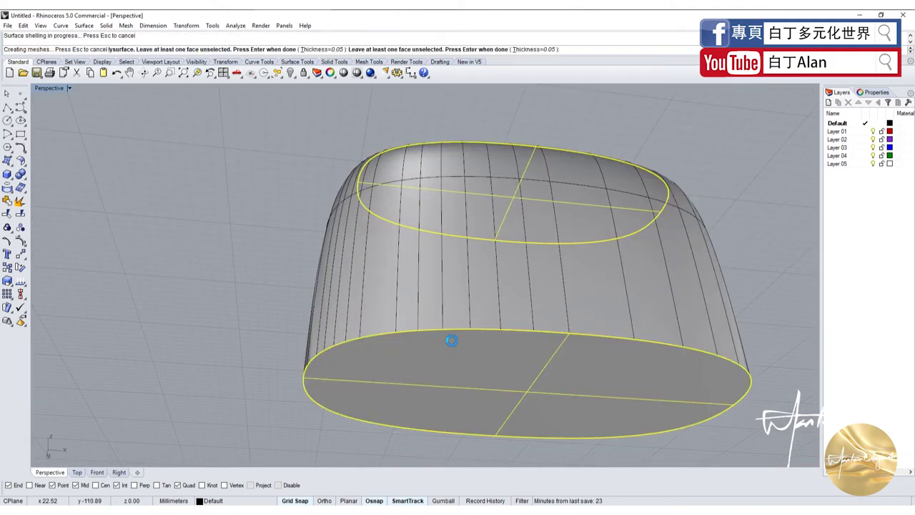
mouse_move(454, 262)
right_mouse_down()
mouse_move(444, 303)
mouse_move(353, 251)
right_mouse_up()
scroll(353, 251, "up", 5)
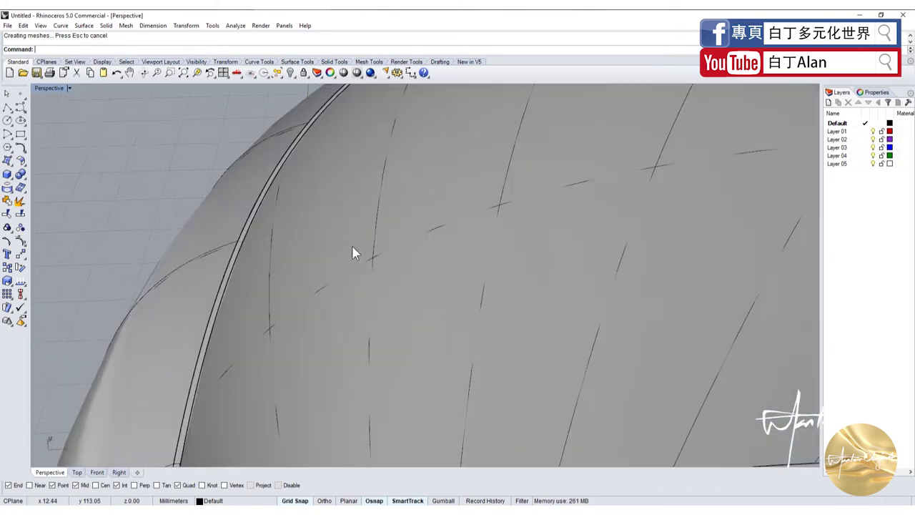
right_click_drag(266, 268, 284, 227)
scroll(284, 223, "down", 5)
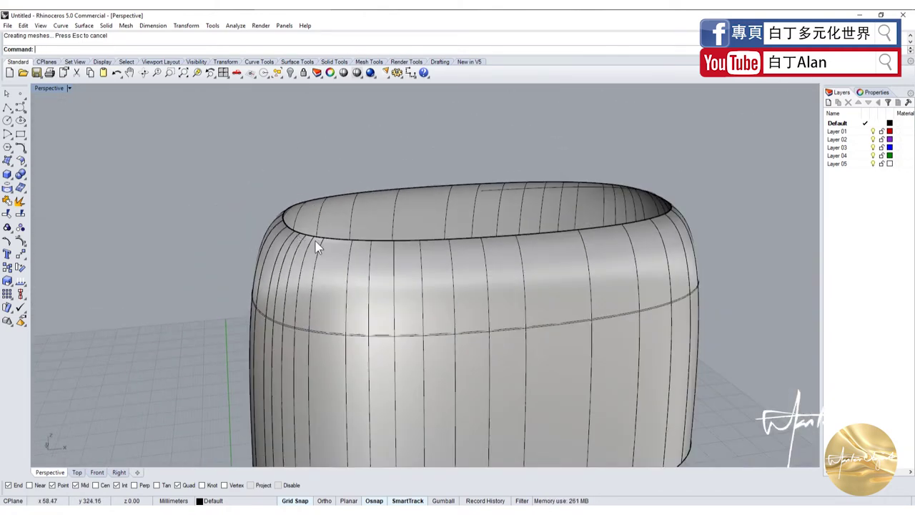
right_click_drag(422, 251, 355, 265)
scroll(254, 218, "up", 5)
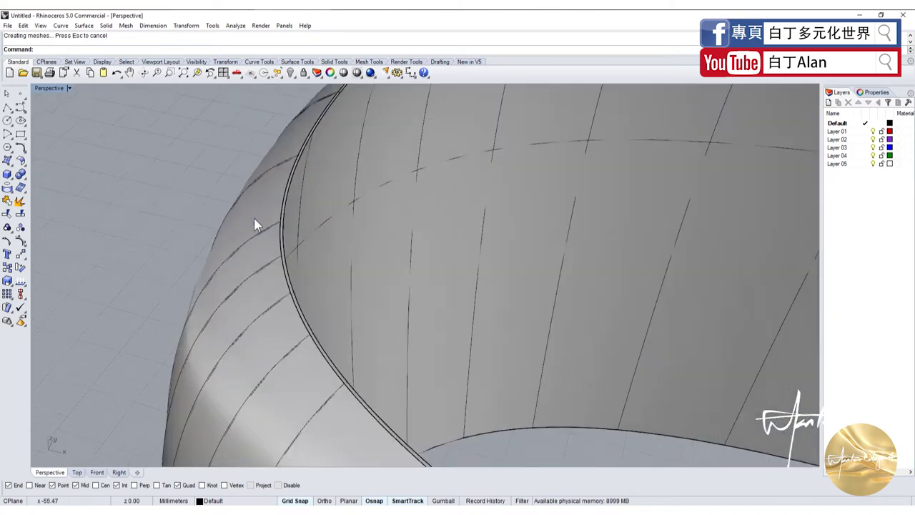
mouse_move(254, 218)
right_mouse_down()
mouse_move(286, 259)
mouse_move(283, 205)
mouse_move(261, 196)
mouse_move(250, 169)
mouse_move(271, 191)
mouse_move(251, 190)
right_mouse_up()
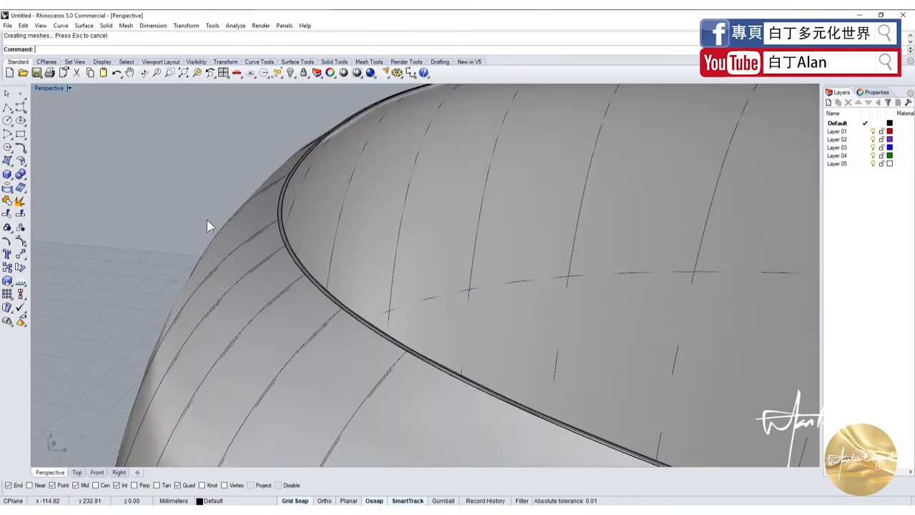
right_click_drag(207, 220, 253, 217)
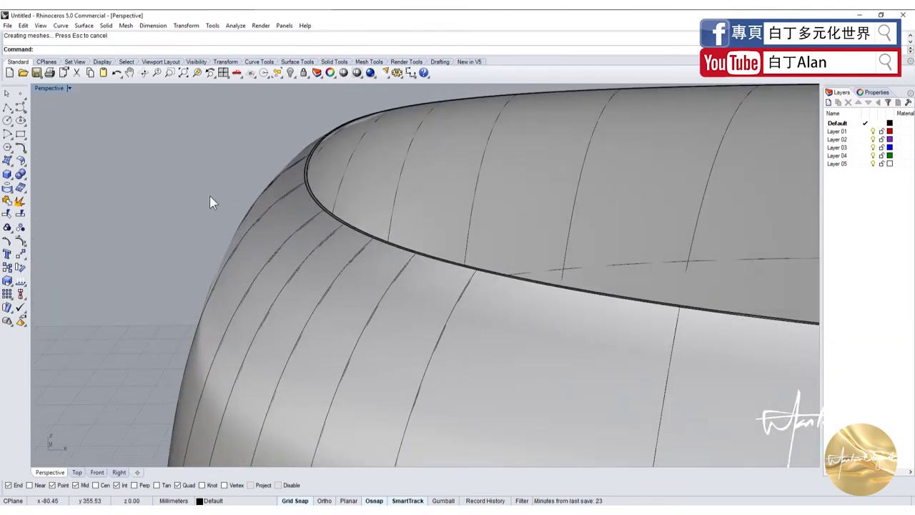
key("ctrl+z")
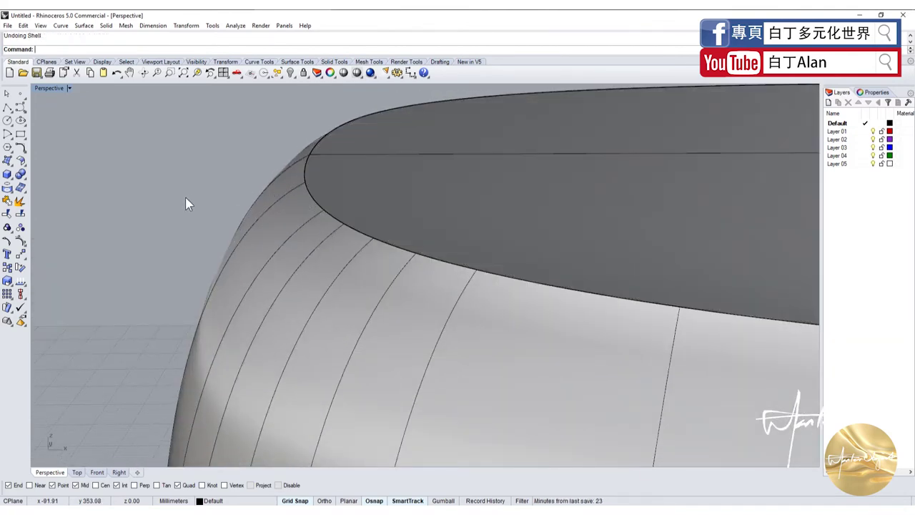
scroll(243, 286, "down", 5)
mouse_move(243, 286)
right_mouse_down()
mouse_move(251, 179)
mouse_move(271, 232)
right_mouse_up()
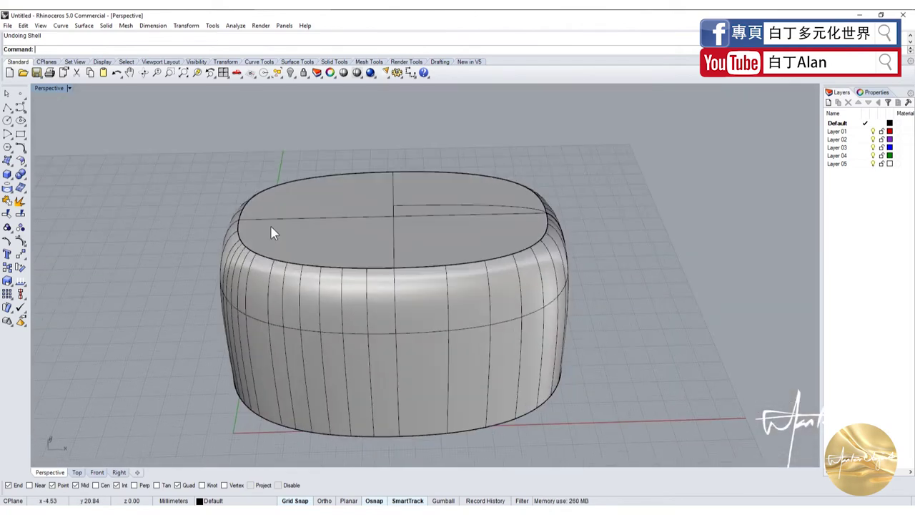
left_click(25, 191)
left_click(104, 181)
right_click_drag(306, 226, 289, 309)
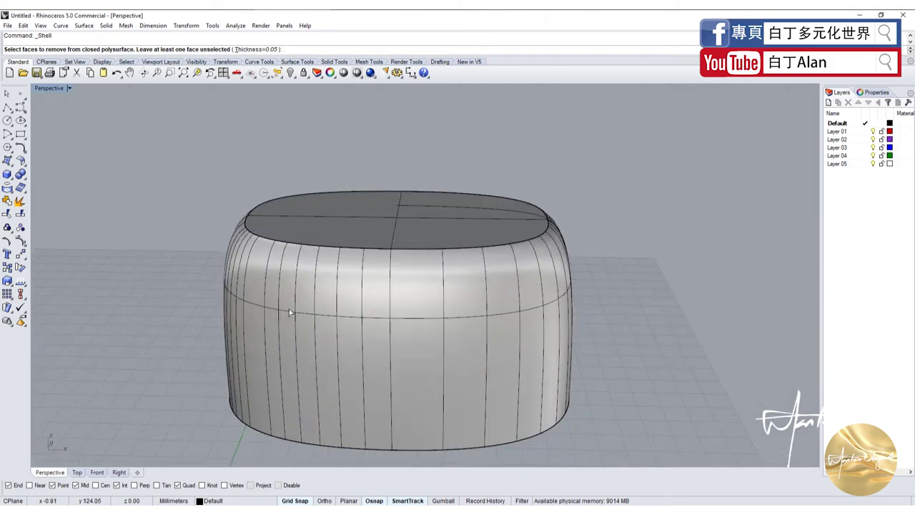
scroll(289, 309, "up", 3)
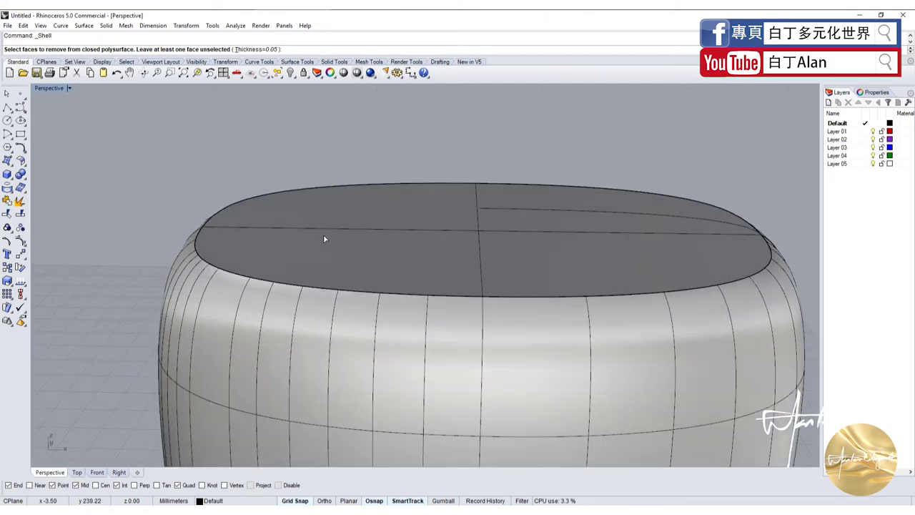
left_click(355, 238)
key("Return")
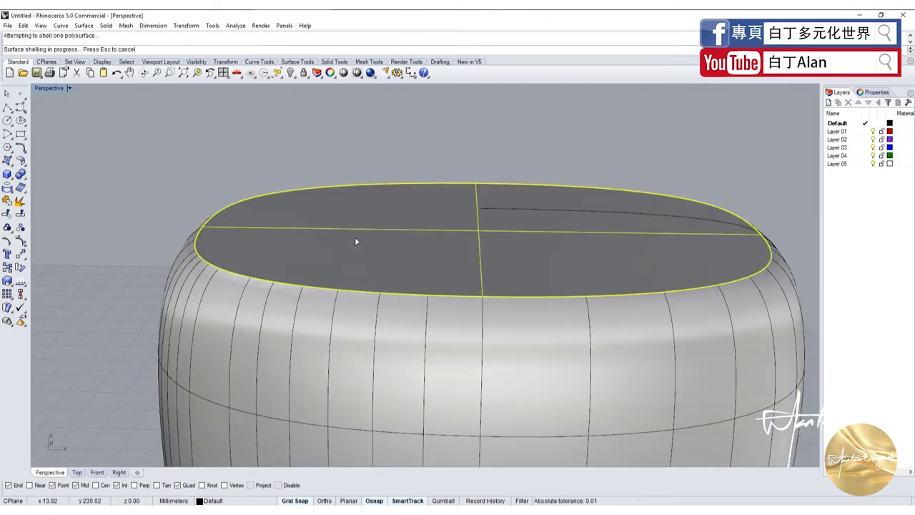
left_click(481, 282)
scroll(231, 237, "up", 3)
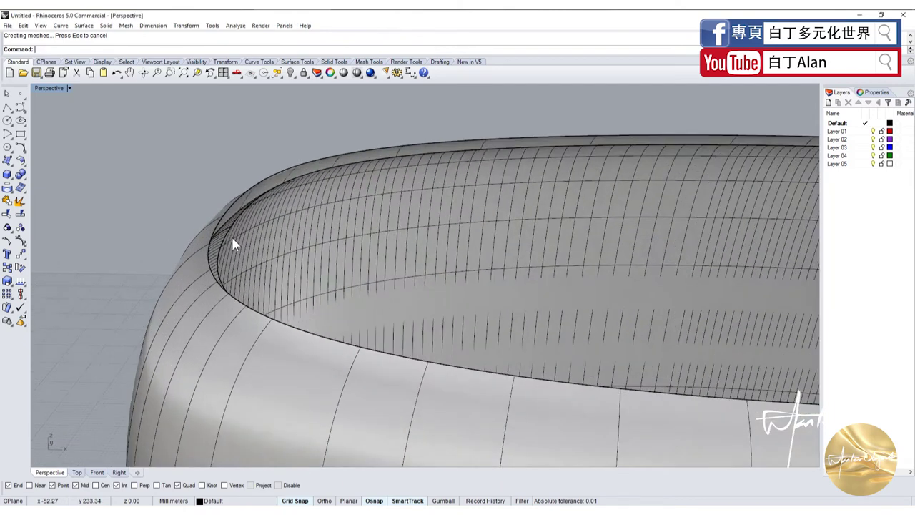
key("ctrl+z")
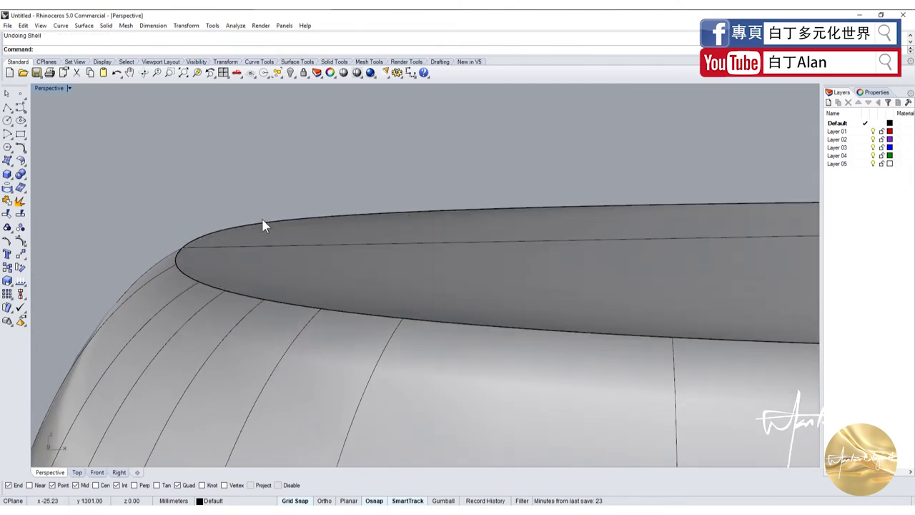
scroll(256, 220, "down", 3)
Step: Undo the Join and the flat caps, leaving the rounded ring open, and inspect the rim
key("ctrl+z")
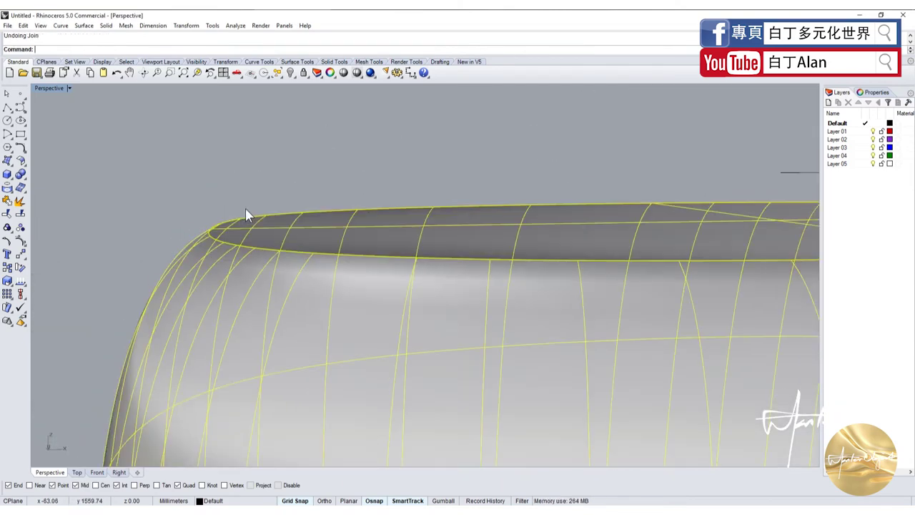
key("ctrl+z")
scroll(229, 229, "up", 3)
scroll(222, 236, "up", 2)
scroll(222, 238, "down", 2)
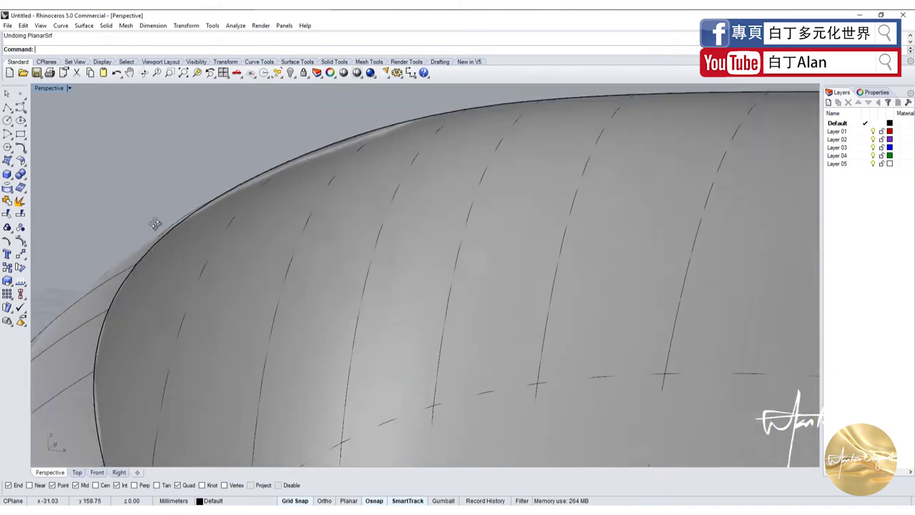
scroll(157, 221, "down", 2)
scroll(162, 221, "down", 2)
scroll(242, 270, "down", 2)
right_click_drag(242, 270, 319, 239)
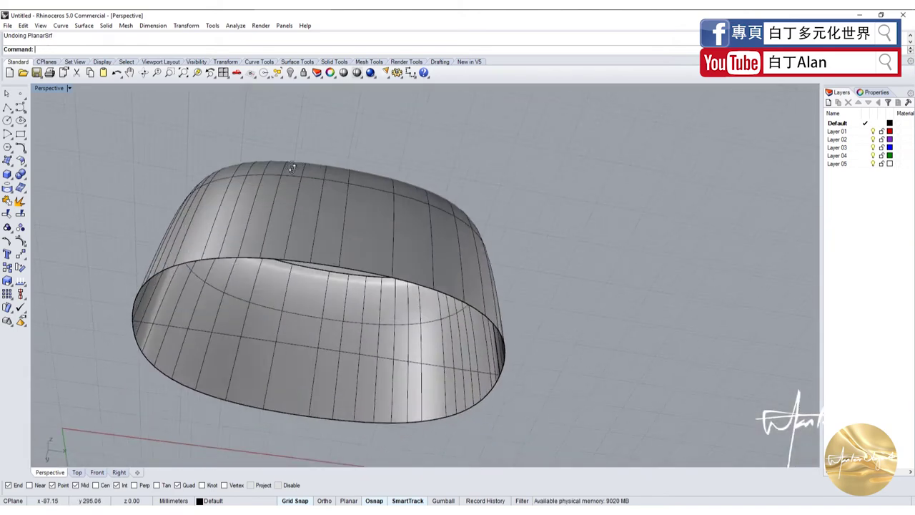
scroll(319, 238, "down", 2)
scroll(370, 278, "up", 3)
scroll(127, 302, "down", 1)
scroll(127, 302, "up", 3)
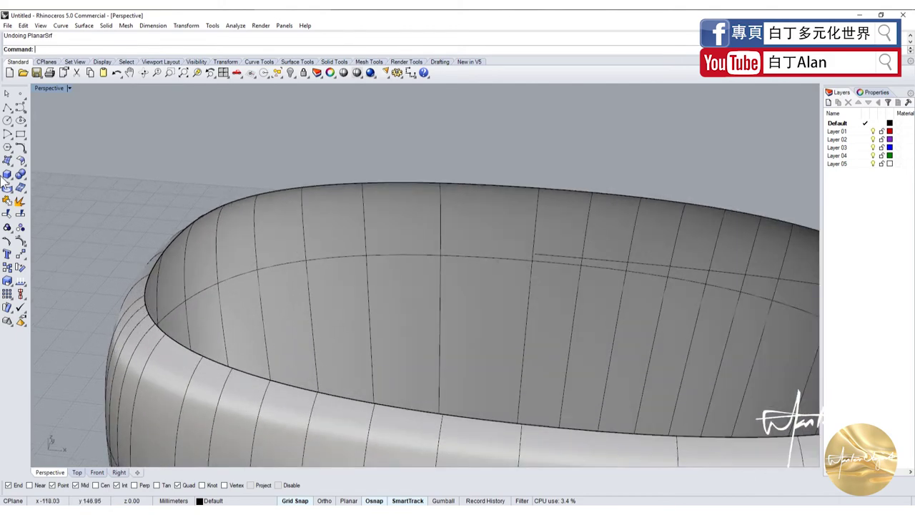
Step: Start a Loft from the Surface tools, cancel it, and reopen the Surface tools
left_click(13, 166)
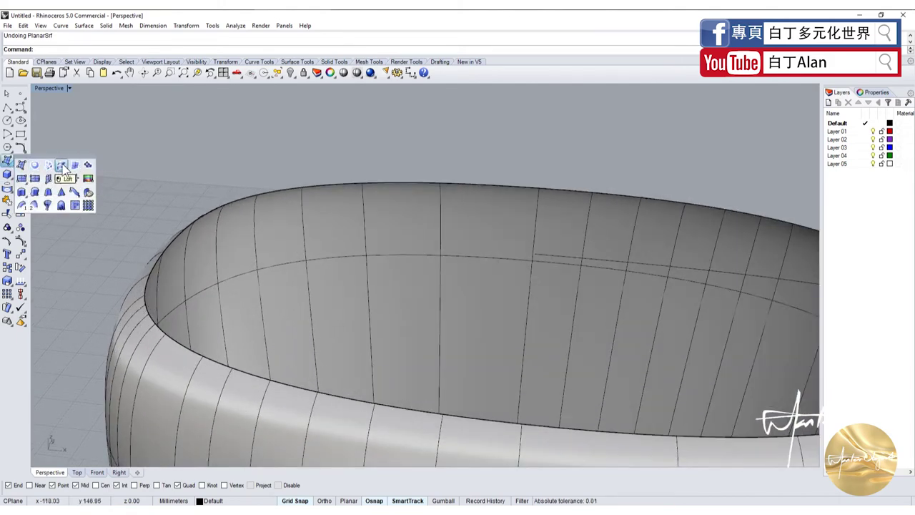
left_click(21, 205)
key("Escape")
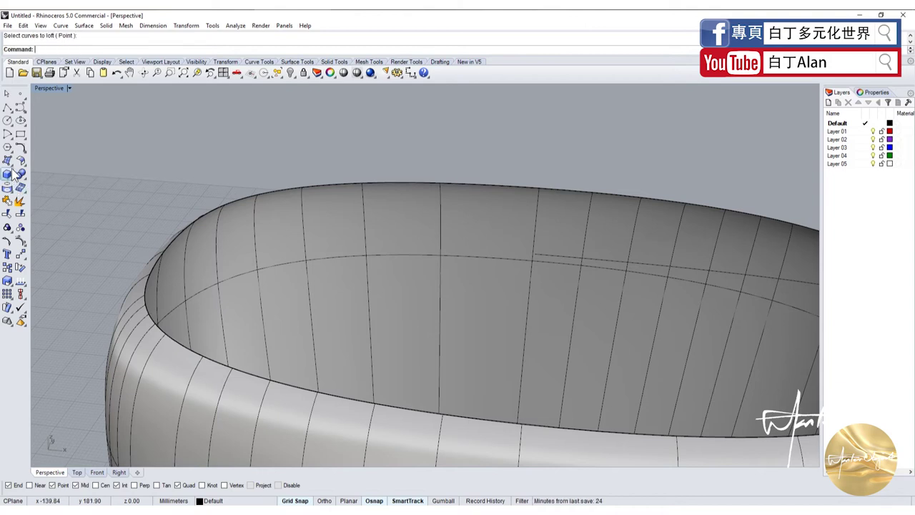
left_click(13, 194)
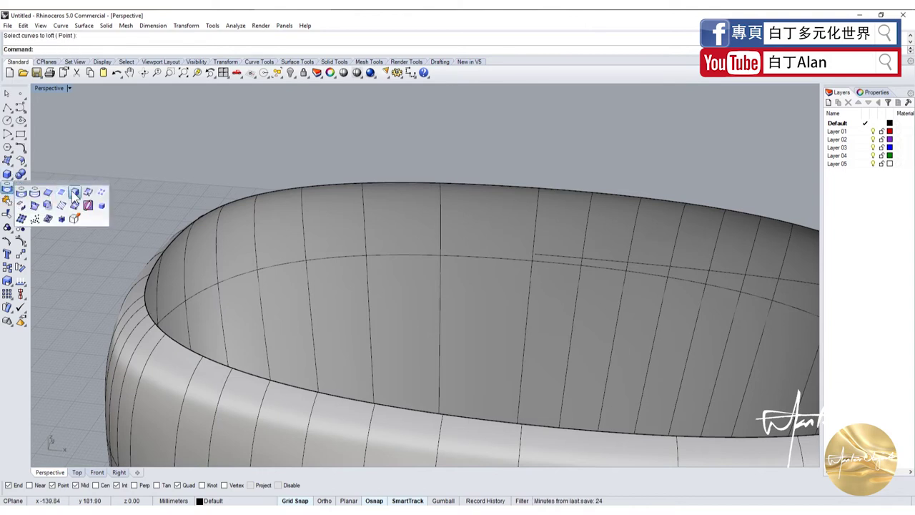
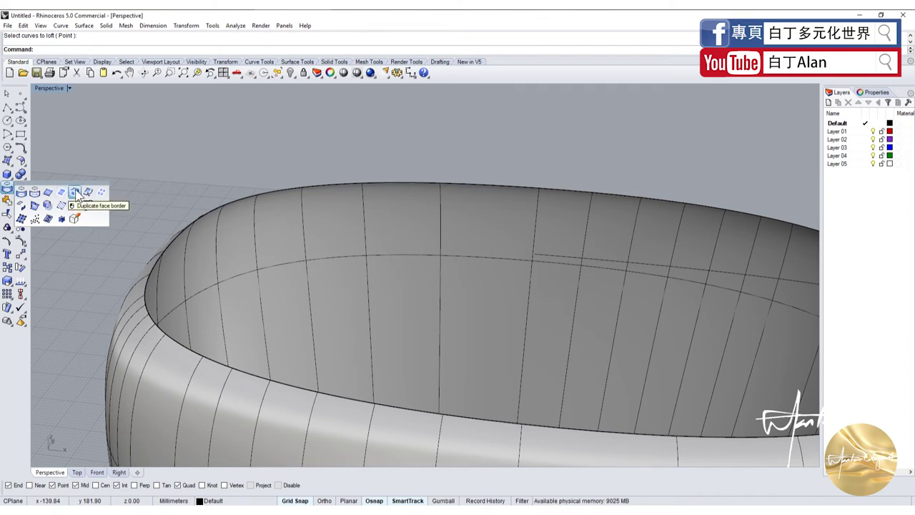
Step: Duplicate the ring surface's border edges as curves with DupFaceBorder
left_click(75, 192)
left_click(195, 224)
key("Return")
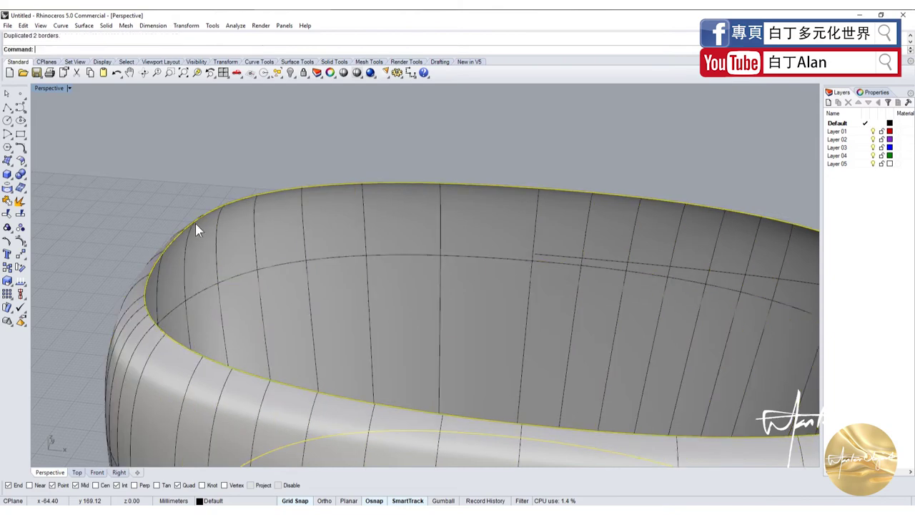
scroll(214, 258, "down", 5)
scroll(221, 275, "up", 2)
scroll(219, 279, "down", 3)
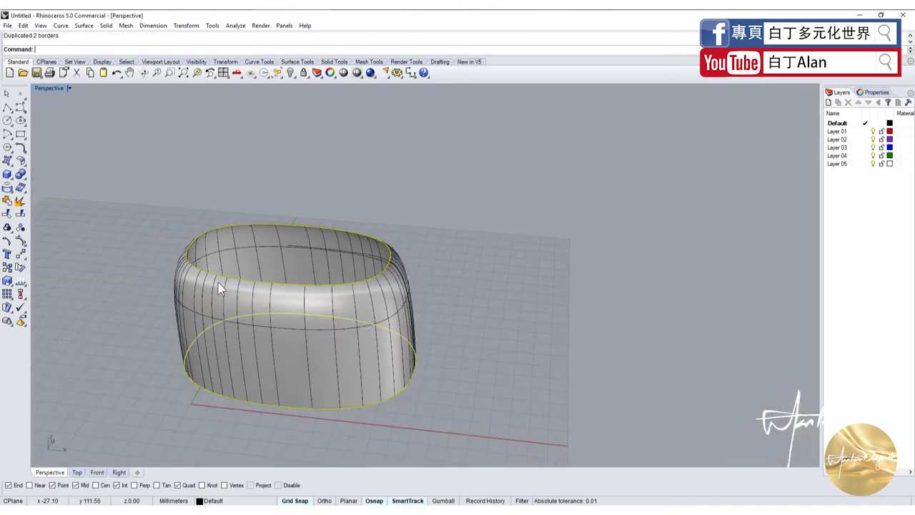
scroll(219, 296, "up", 2)
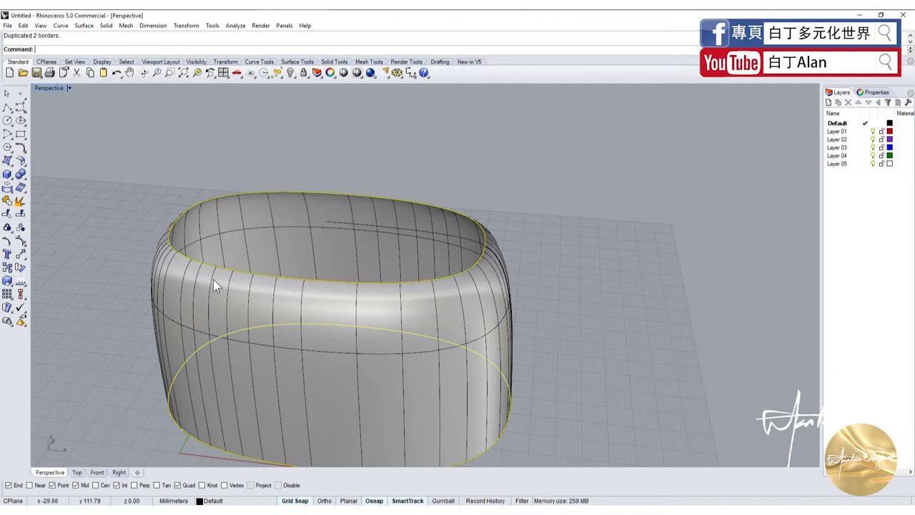
Step: Delete the copied bottom edge curve, keeping the top rim curve, and reselect the ring surface
left_click(207, 266, "ctrl")
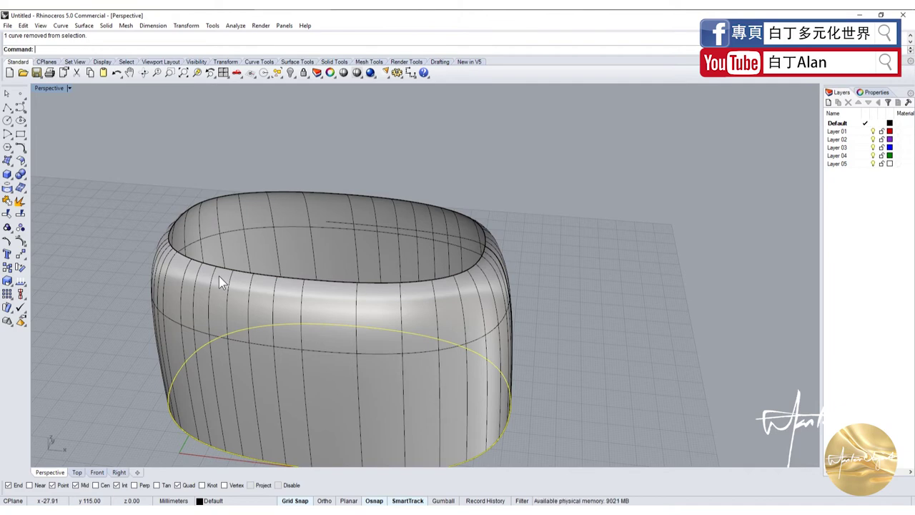
key("Delete")
left_click(224, 265)
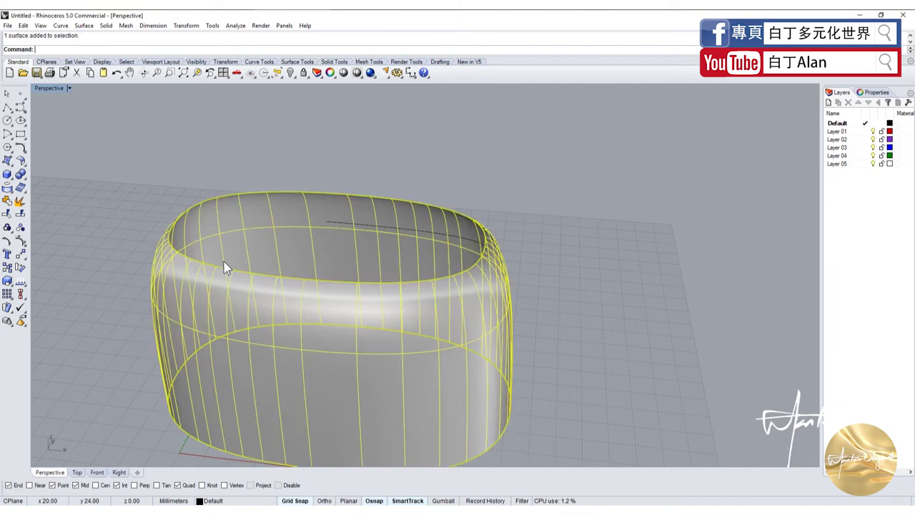
Step: Draw a straight polyline across the ring's opening from rim to opposite rim
left_click(7, 107)
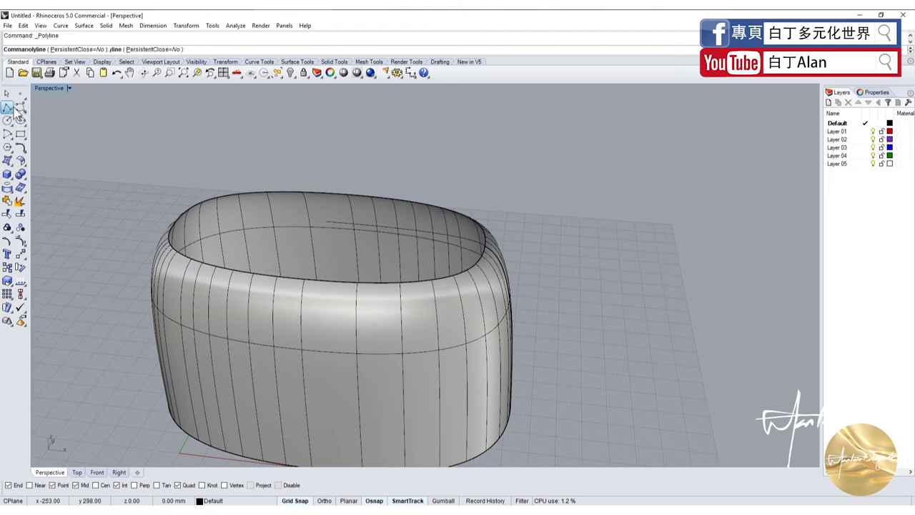
scroll(490, 243, "up", 3)
left_click(489, 244)
right_click_drag(449, 252, 205, 234)
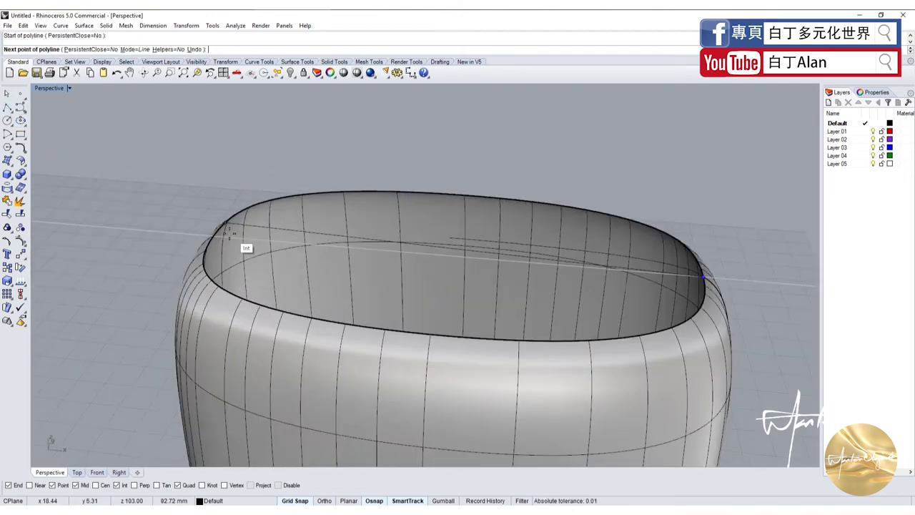
left_click(205, 234)
right_click(212, 248)
Step: Try splitting the top rim curve, first using the ring surface as the cutter
left_click(211, 245)
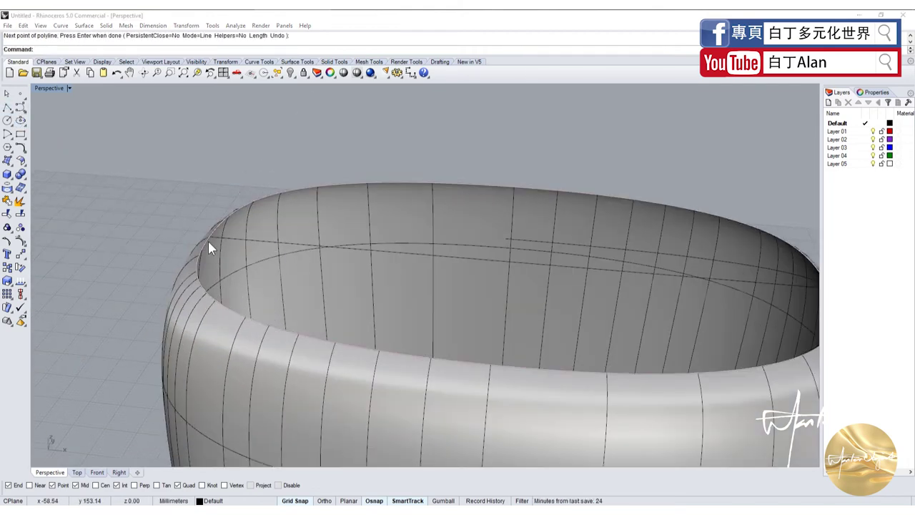
left_click(236, 267)
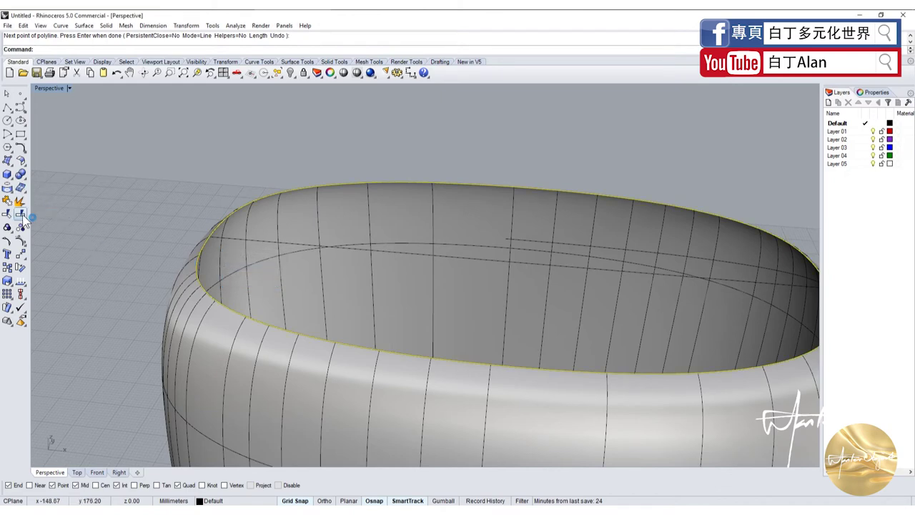
left_click(20, 213)
left_click(247, 242)
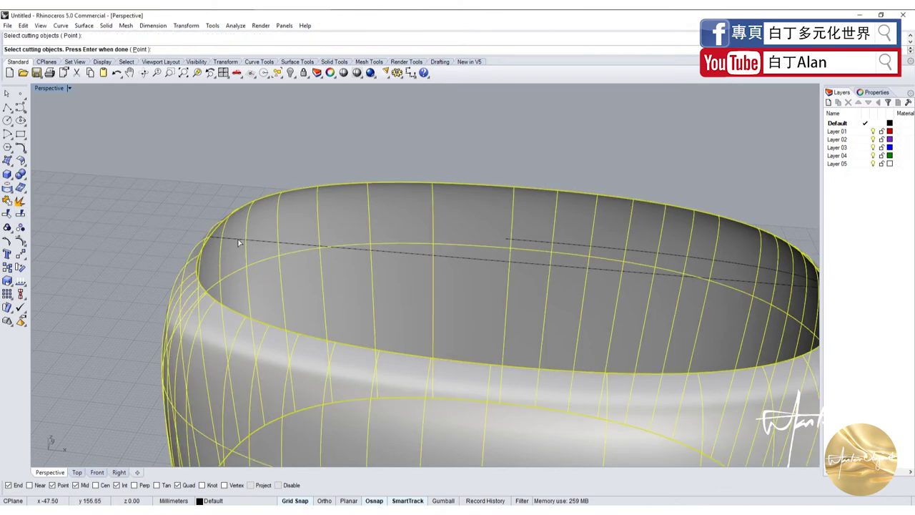
key("Return")
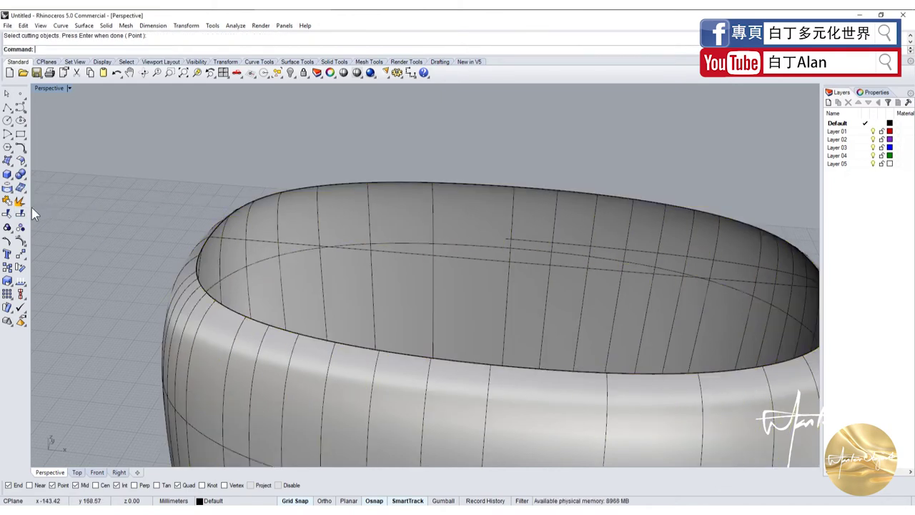
left_click(20, 213)
left_click(207, 248)
left_click(236, 267)
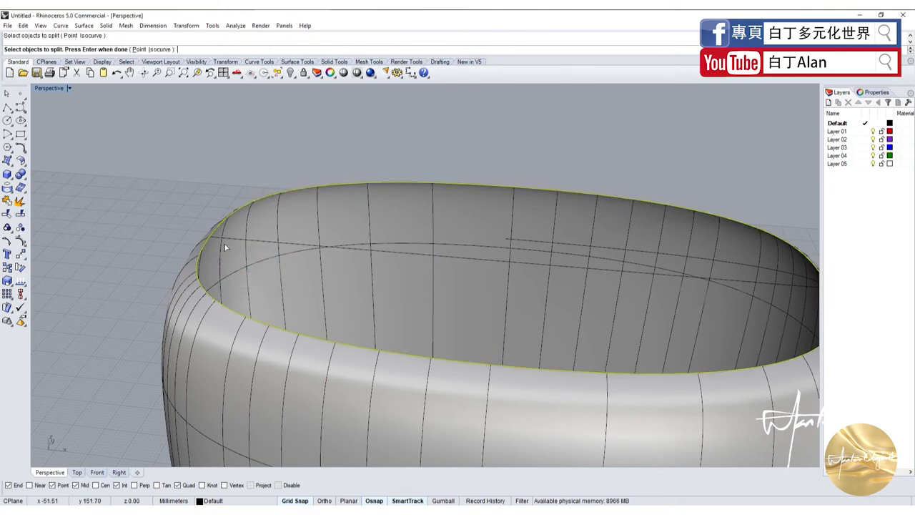
left_click(229, 237)
key("Return")
scroll(146, 222, "down", 5)
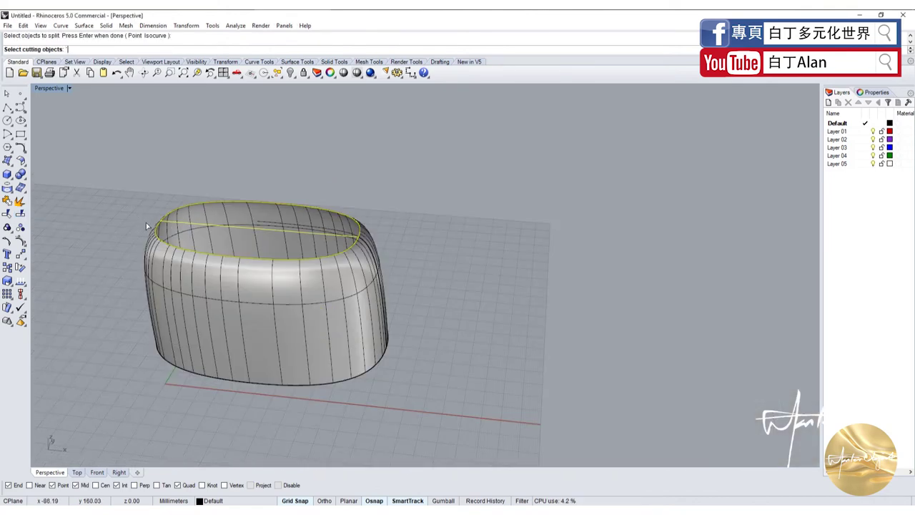
scroll(162, 224, "up", 4)
Step: Split the top rim curve into two pieces with the straight line as cutter
left_click(195, 214)
key("Return")
left_click(175, 217)
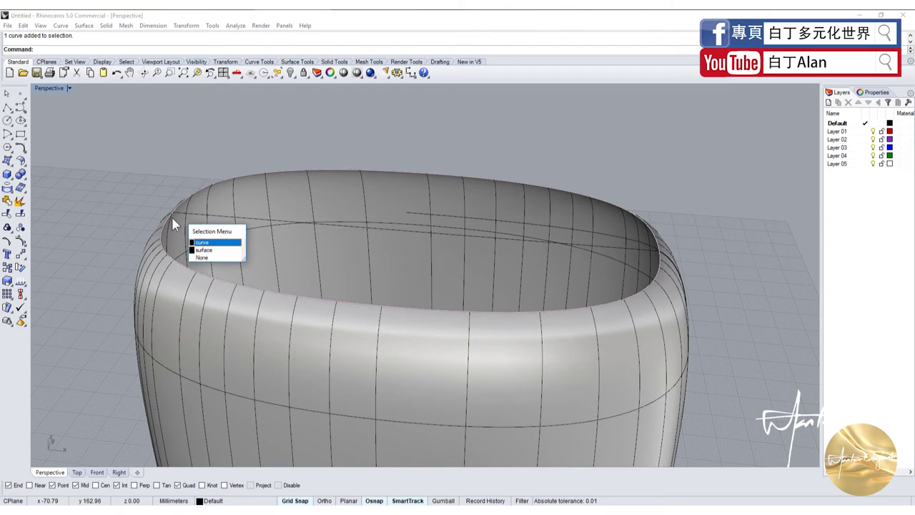
left_click(207, 247)
left_click(20, 213)
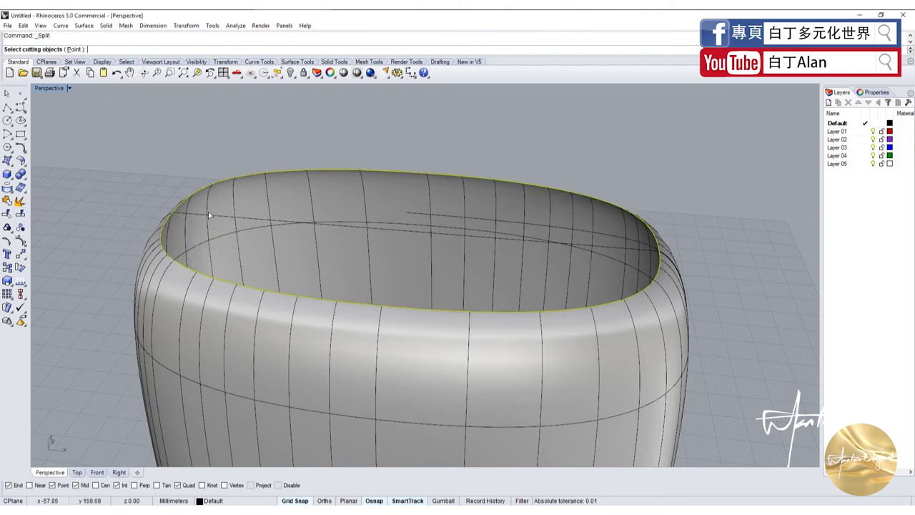
left_click(203, 216)
key("Return")
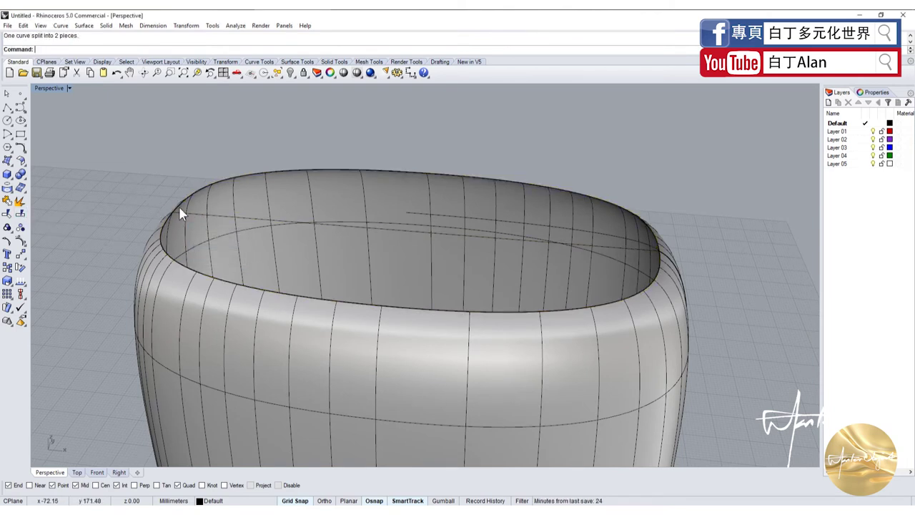
Step: Delete the straight helper line
left_click(187, 213)
left_click(218, 239)
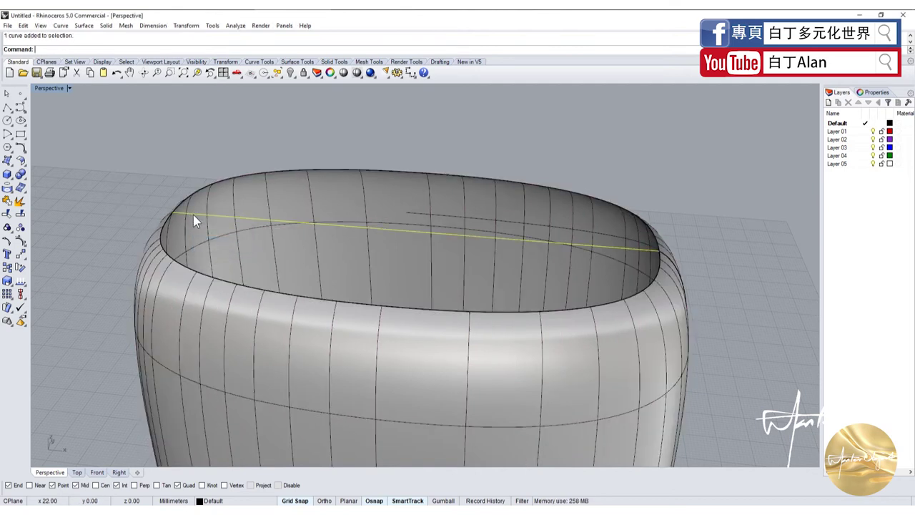
key("Delete")
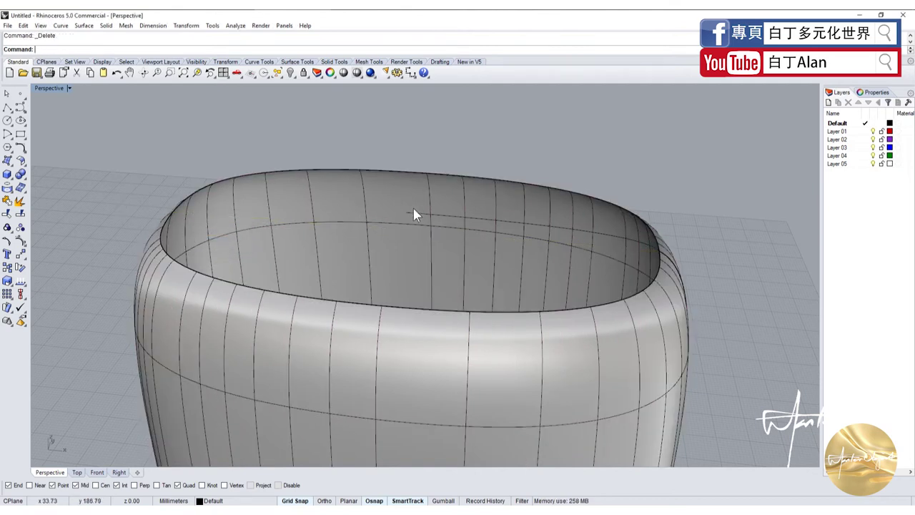
Step: Select the half arch curve over the opening and restore the four-view layout
left_click(415, 215)
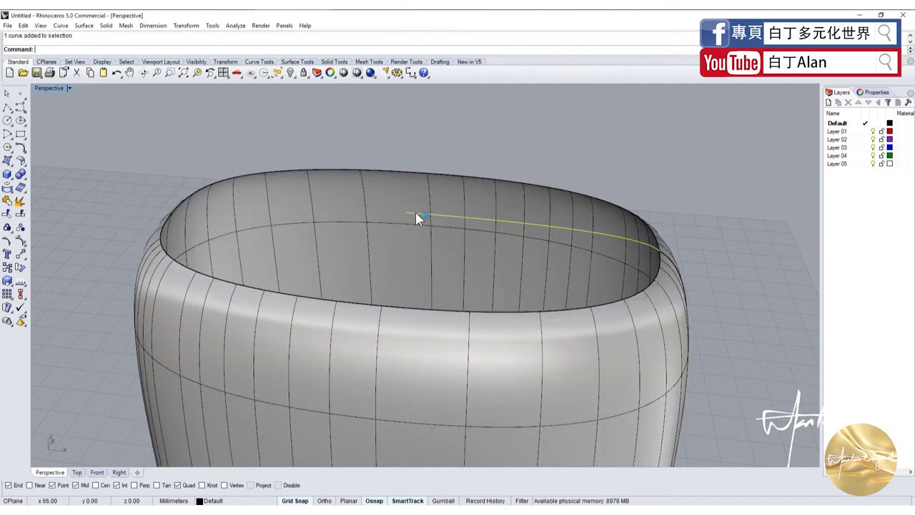
double_click(49, 88)
scroll(176, 363, "down", 3)
scroll(340, 368, "down", 3)
scroll(257, 330, "down", 2)
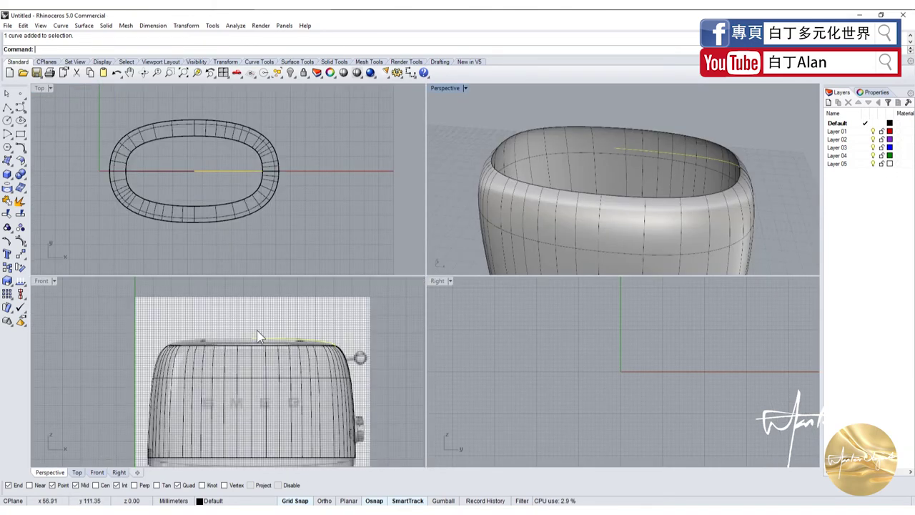
scroll(256, 330, "up", 3)
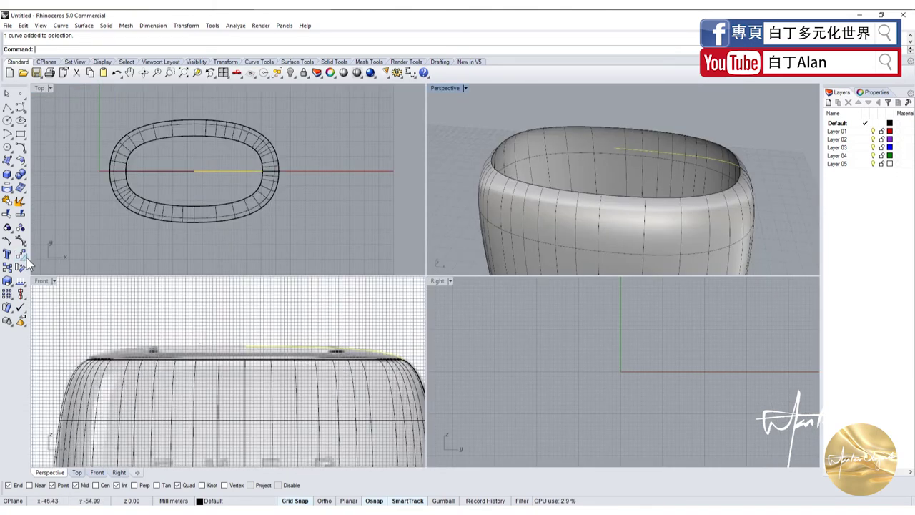
Step: Mirror a copy of the arch half across the centre and join both halves
left_click(27, 256)
left_click(101, 272)
left_click(248, 345)
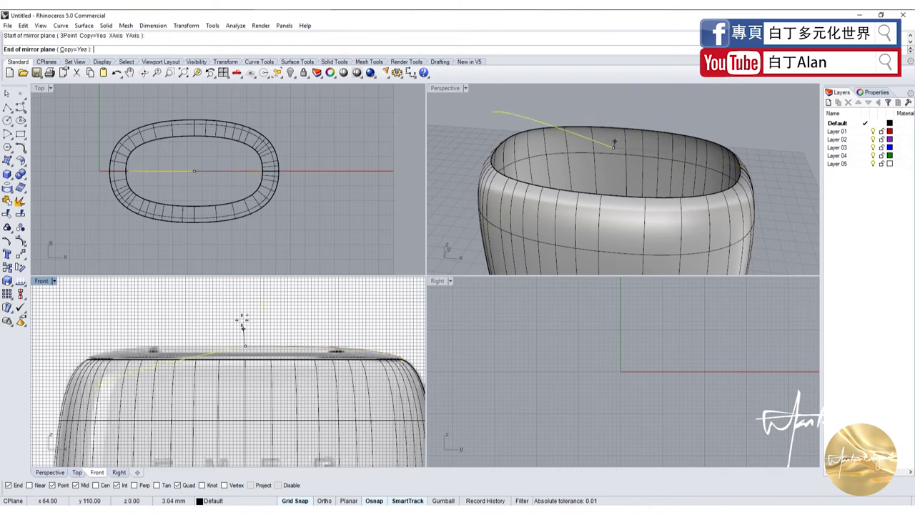
left_click(241, 318)
left_click(601, 150)
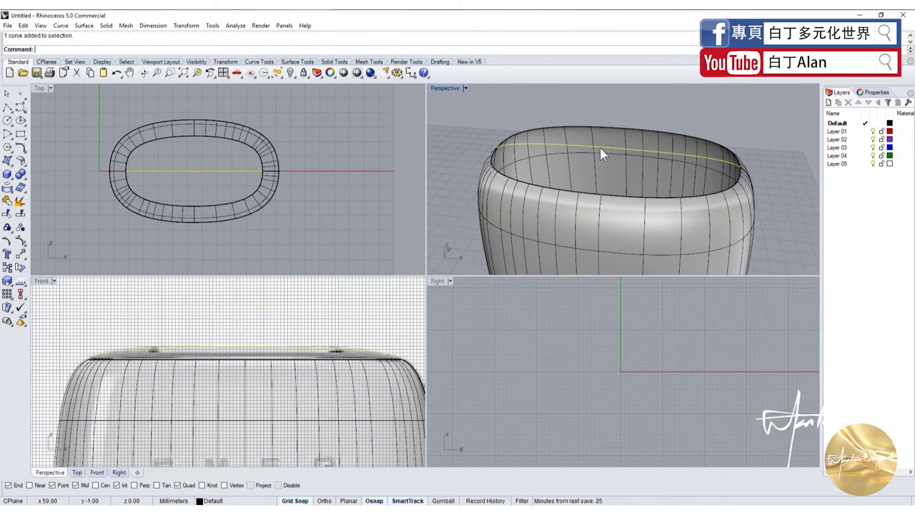
left_click(7, 213)
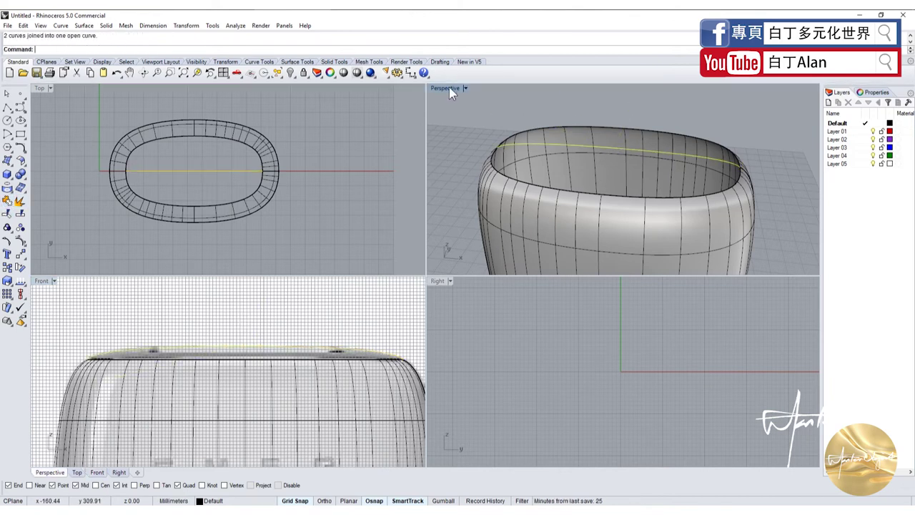
Step: Maximize the Perspective view and start the Loft command
double_click(448, 88)
scroll(301, 207, "down", 3)
scroll(212, 195, "up", 3)
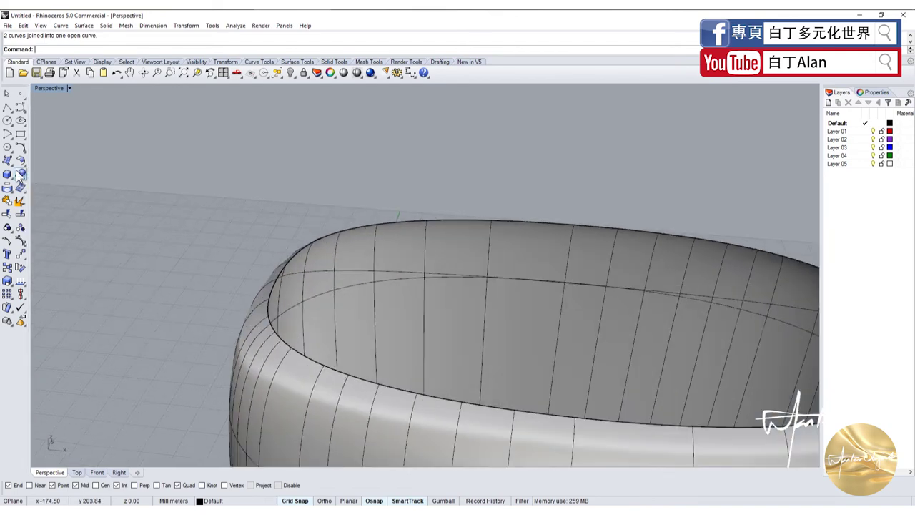
left_click(11, 166)
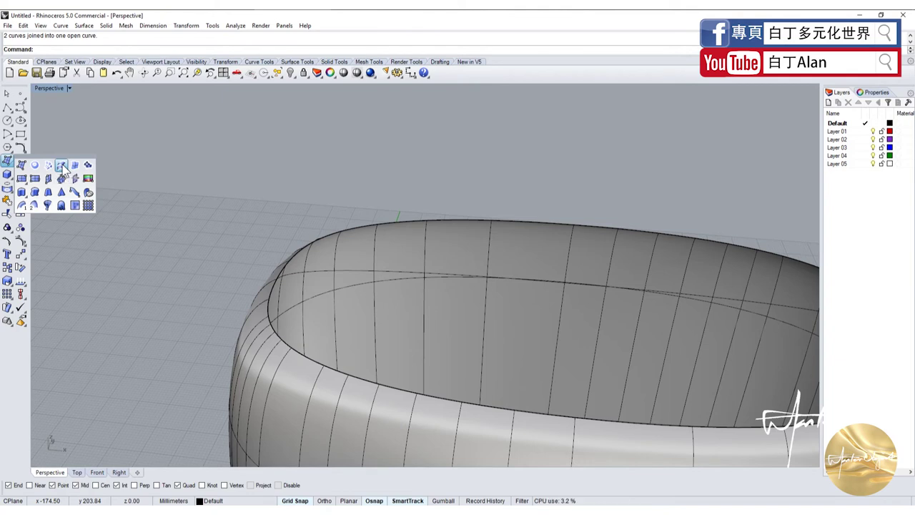
left_click(61, 165)
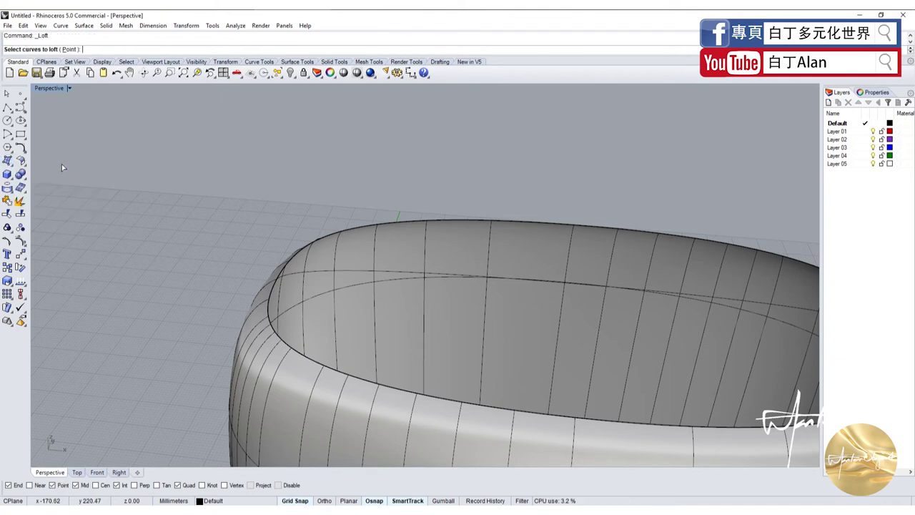
Step: Loft the top rim curve and the arch curve into a domed cap surface
left_click(280, 339)
left_click(315, 361)
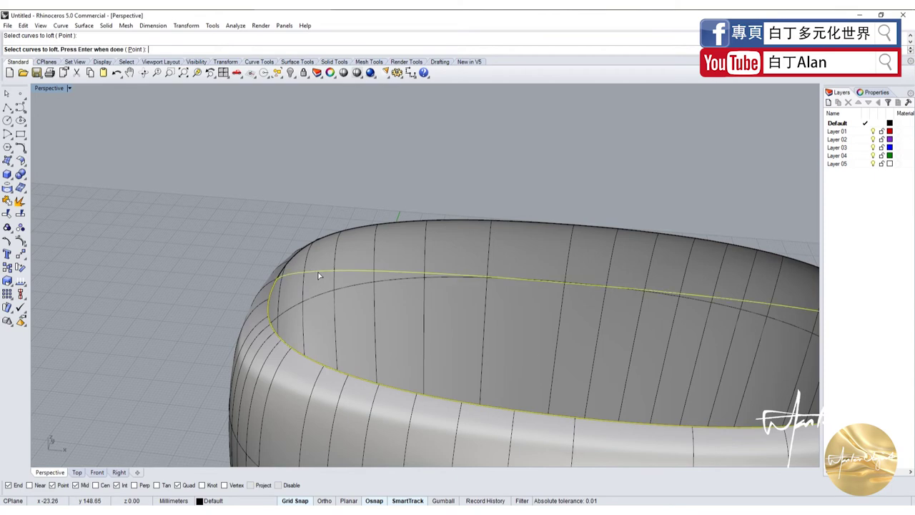
left_click(315, 276)
left_click(327, 280)
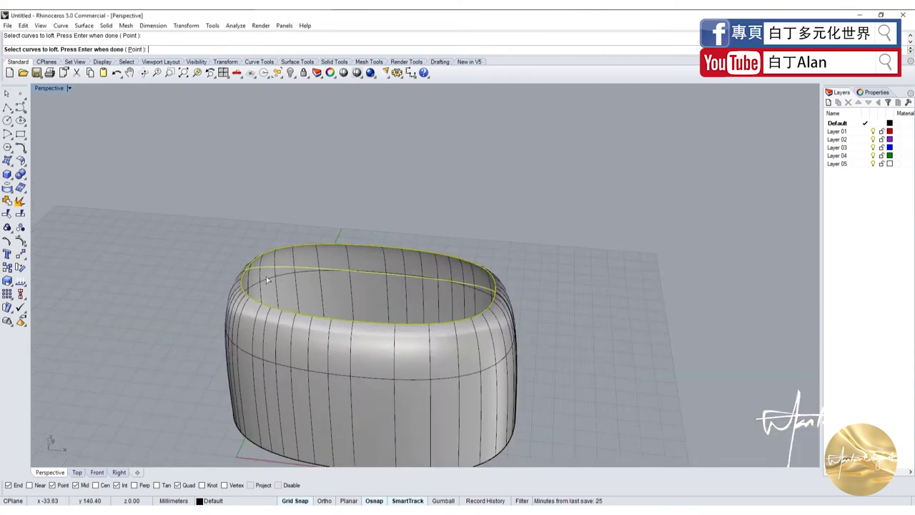
scroll(266, 276, "down", 3)
scroll(279, 282, "up", 2)
key("Return")
key("Return")
scroll(245, 210, "down", 3)
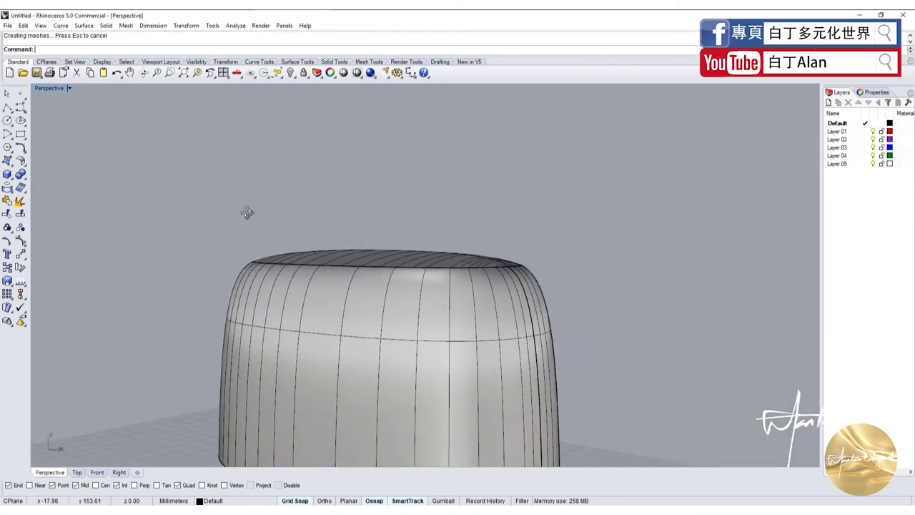
Step: Check the closed body in a shaded preview from below, then restore the four viewports
left_click(345, 70)
mouse_move(419, 237)
right_mouse_down()
mouse_move(445, 310)
mouse_move(461, 413)
mouse_move(490, 267)
mouse_move(543, 201)
mouse_move(477, 243)
mouse_move(433, 204)
mouse_move(358, 317)
mouse_move(498, 349)
mouse_move(212, 301)
mouse_move(317, 378)
mouse_move(445, 307)
mouse_move(484, 327)
mouse_move(377, 369)
right_mouse_up()
scroll(247, 291, "up", 5)
scroll(243, 278, "down", 1)
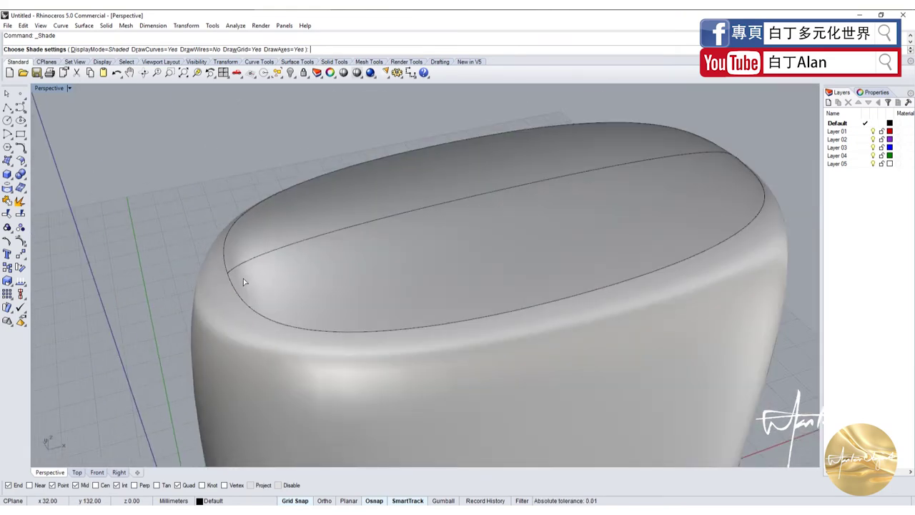
scroll(230, 282, "down", 5)
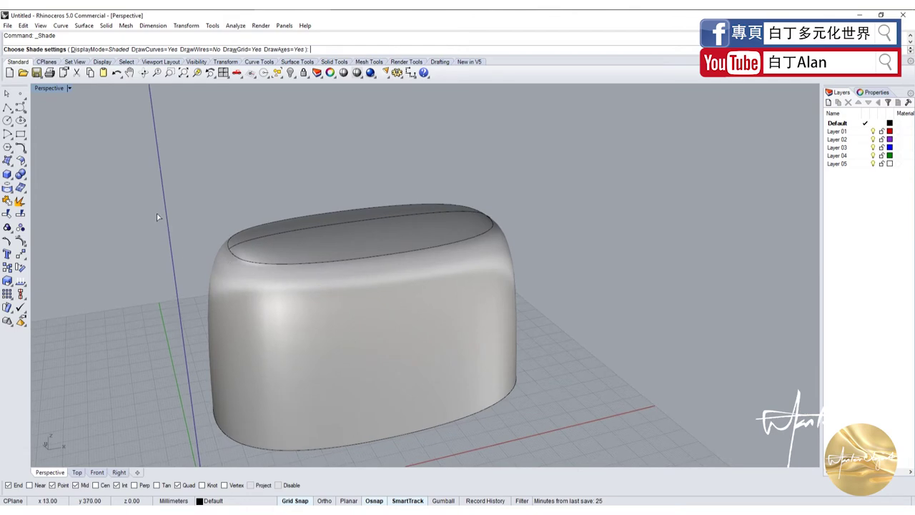
key("Escape")
double_click(50, 89)
Step: Draw a rectangle on the grid in the Top view beside the body
scroll(89, 181, "down", 2)
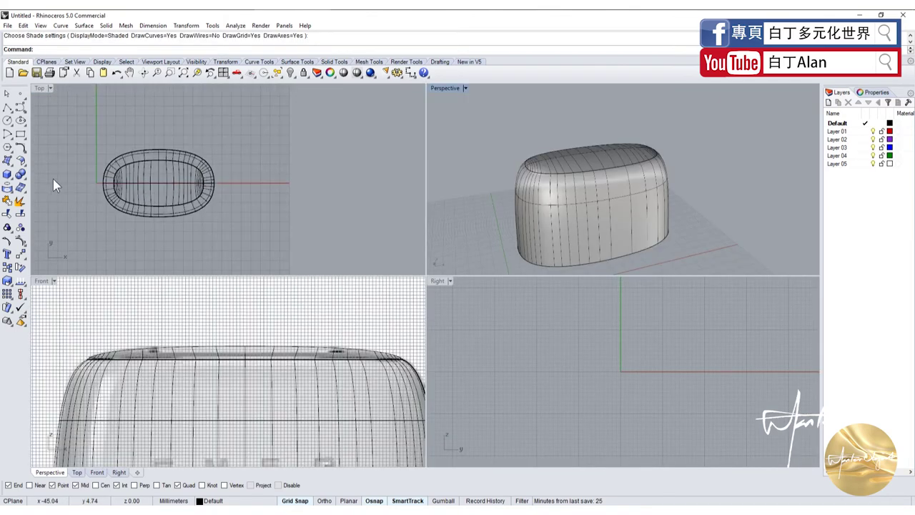
left_click(21, 135)
scroll(241, 179, "up", 3)
left_click(237, 157)
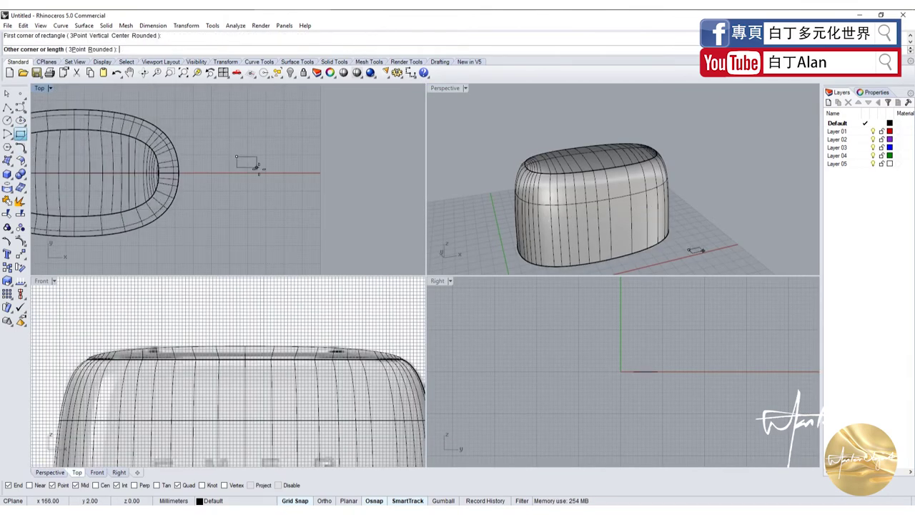
left_click(286, 212)
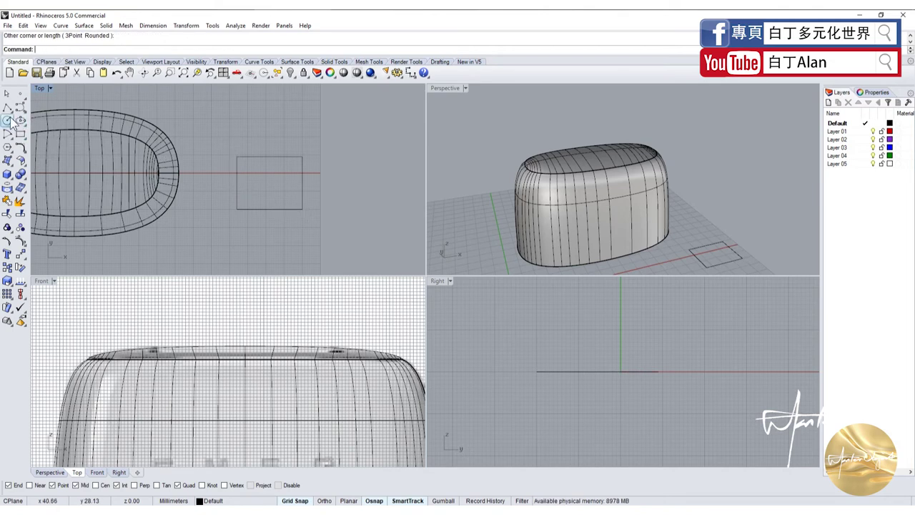
Step: Draw a smaller circle inside the rectangle and move it down below it in the Right view
left_click(7, 120)
scroll(278, 185, "up", 2)
left_click(256, 172)
left_click(296, 188)
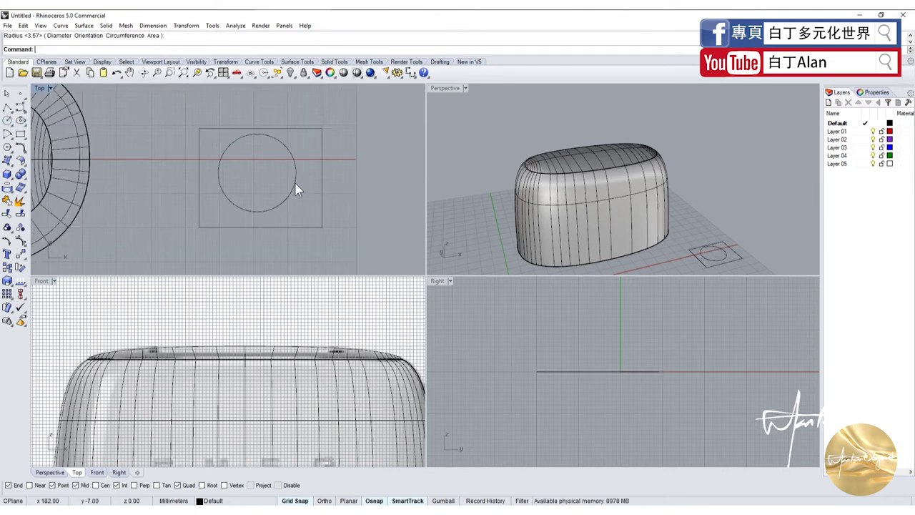
scroll(294, 188, "down", 3)
left_click_drag(572, 371, 574, 455)
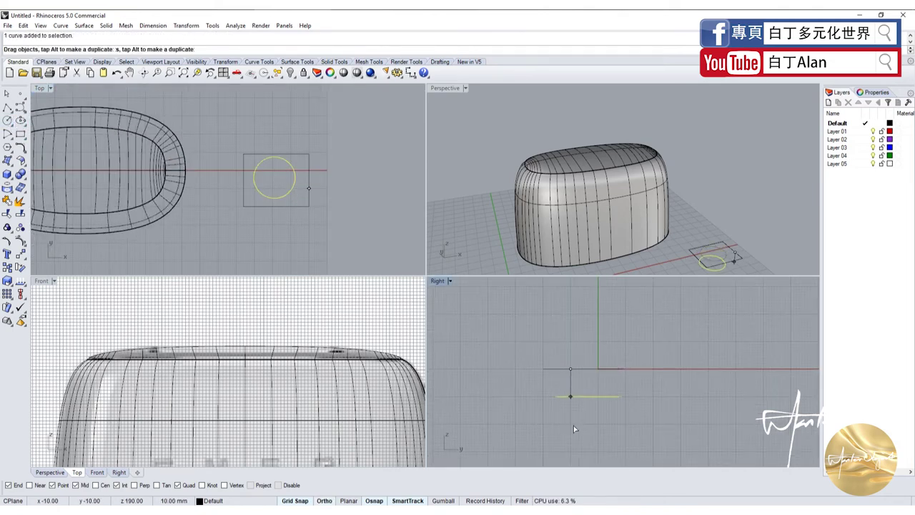
key("Escape")
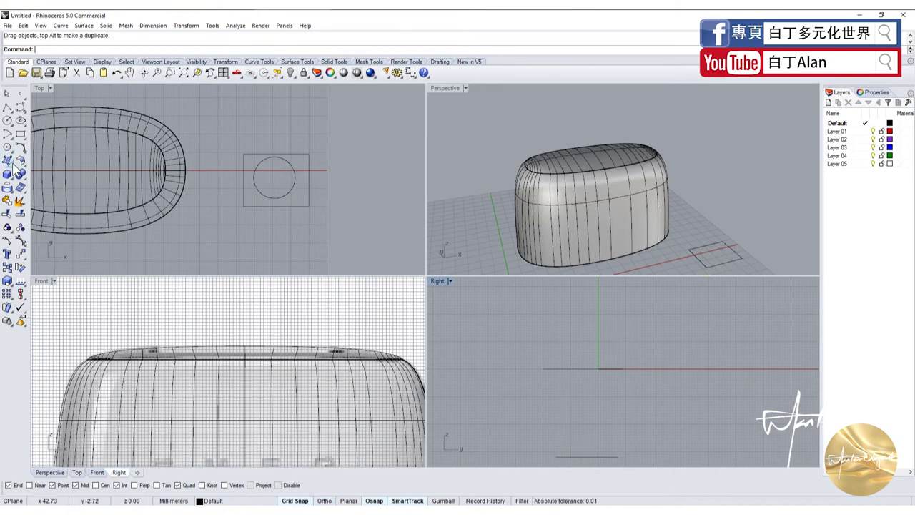
Step: Loft the circle and the rectangle into a tapered cup surface
left_click(13, 163)
left_click(55, 170)
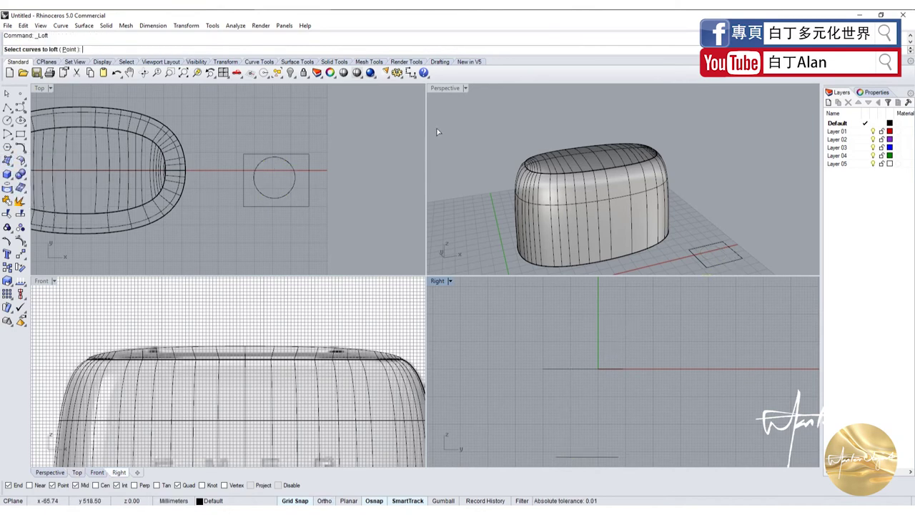
double_click(445, 88)
scroll(501, 343, "down", 3)
scroll(521, 359, "up", 5)
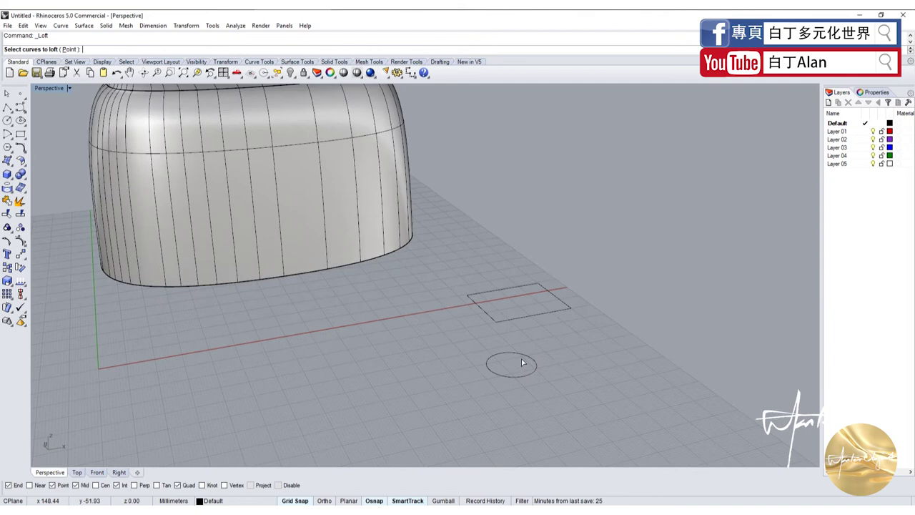
left_click(532, 316)
key("Return")
key("Return")
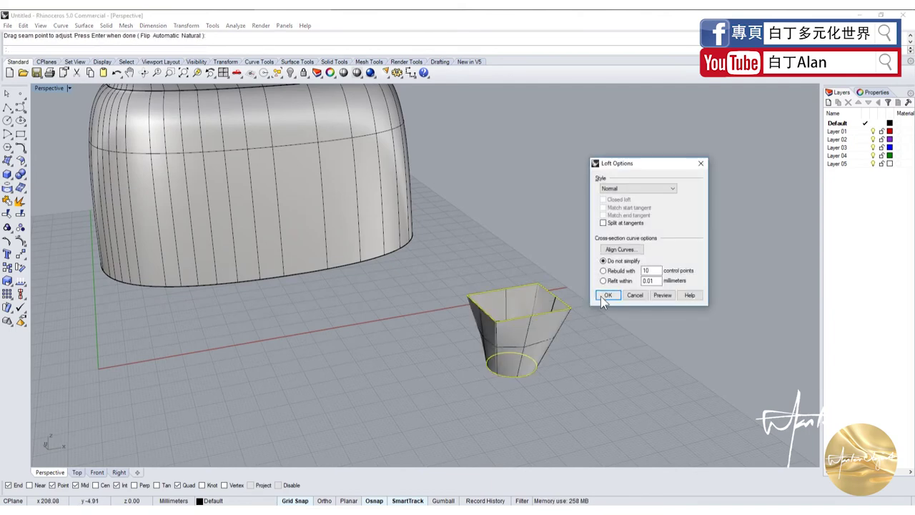
left_click(606, 295)
scroll(595, 386, "down", 2)
right_click_drag(595, 386, 588, 402)
scroll(505, 411, "up", 5)
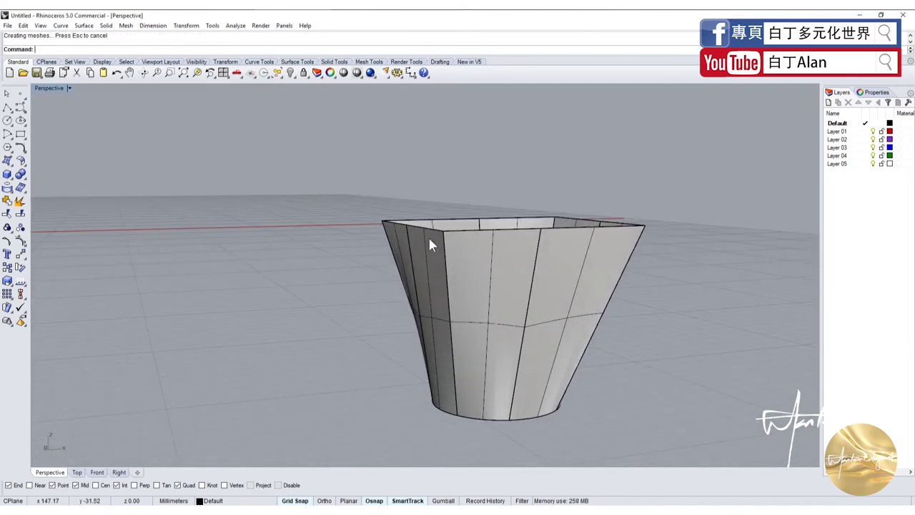
scroll(535, 343, "down", 3)
scroll(546, 359, "down", 2)
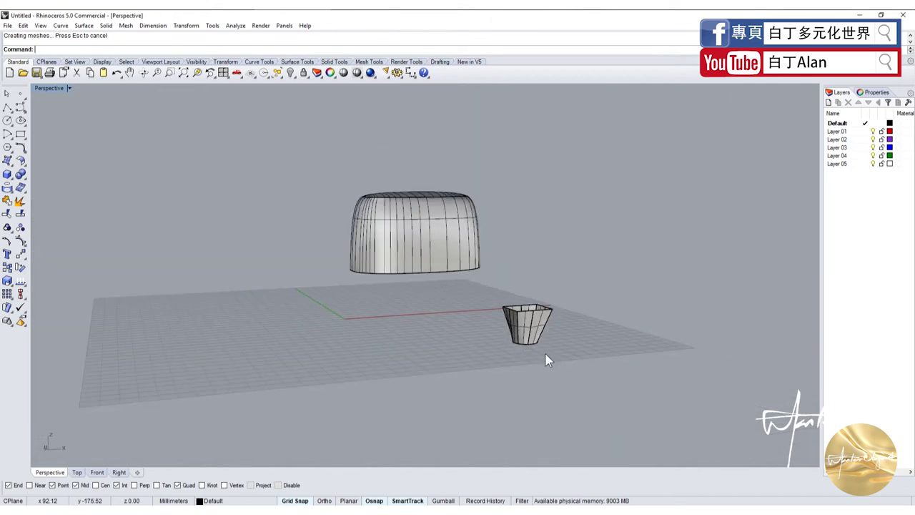
scroll(557, 359, "up", 3)
scroll(528, 343, "down", 3)
right_click_drag(528, 343, 519, 362)
Step: Orbit around the toaster body and try picking its top edge, then cancel
scroll(516, 365, "up", 4)
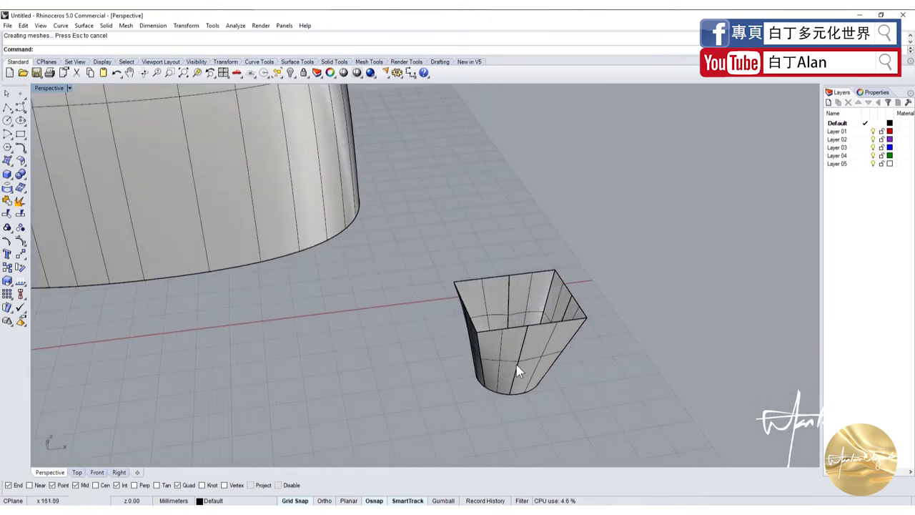
scroll(508, 335, "down", 3)
scroll(419, 260, "up", 2)
scroll(229, 210, "up", 2)
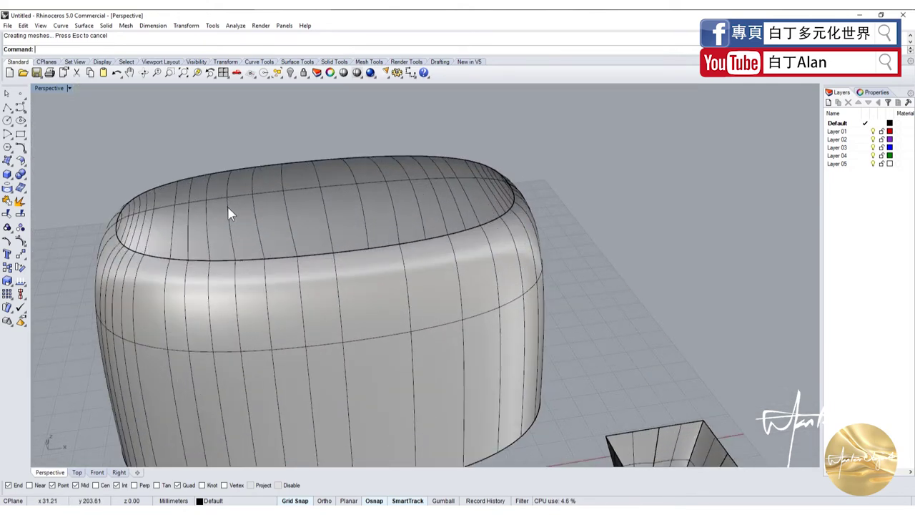
scroll(136, 224, "down", 2)
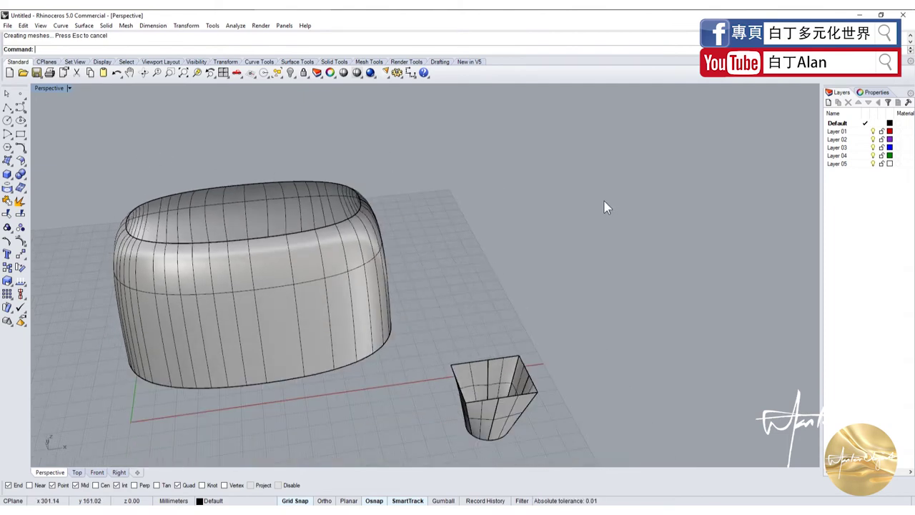
scroll(544, 349, "down", 3)
scroll(544, 358, "up", 4)
scroll(545, 360, "down", 3)
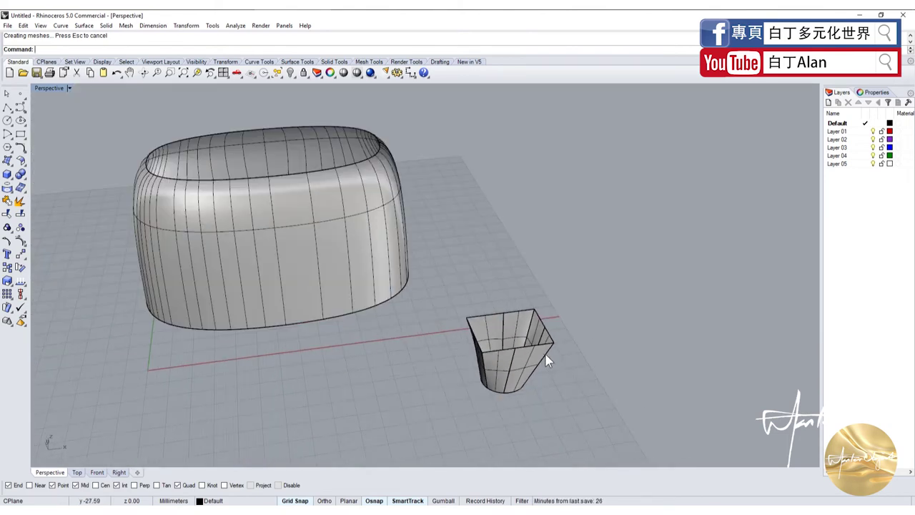
scroll(361, 161, "down", 3)
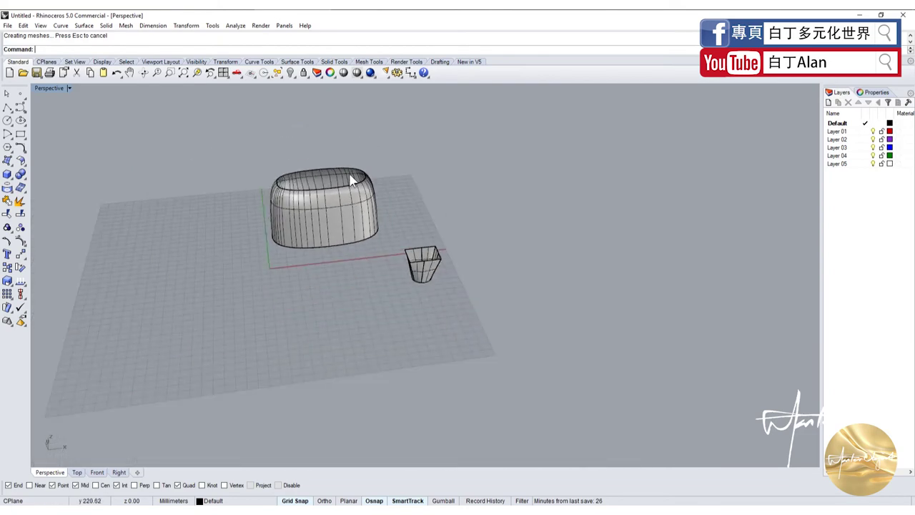
right_click_drag(361, 162, 402, 143)
scroll(327, 208, "up", 3)
left_click(324, 220)
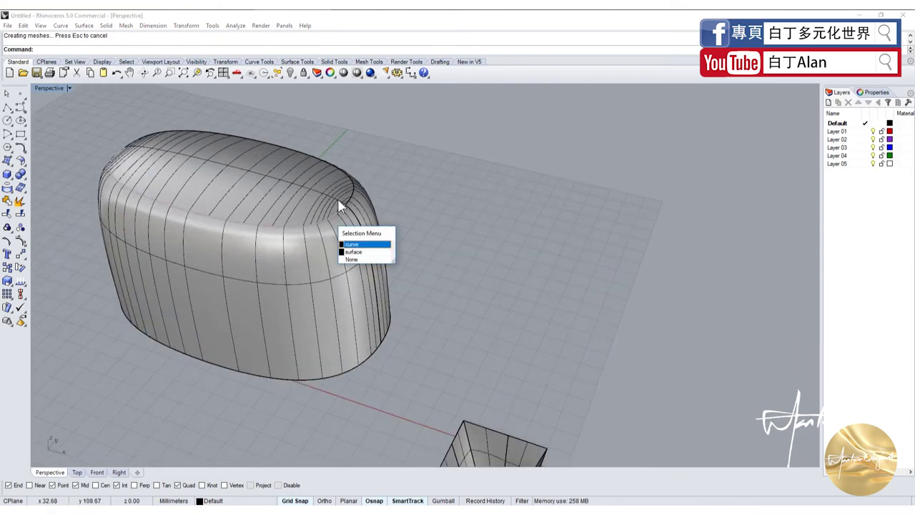
left_click(337, 198)
left_click(358, 193)
key("Escape")
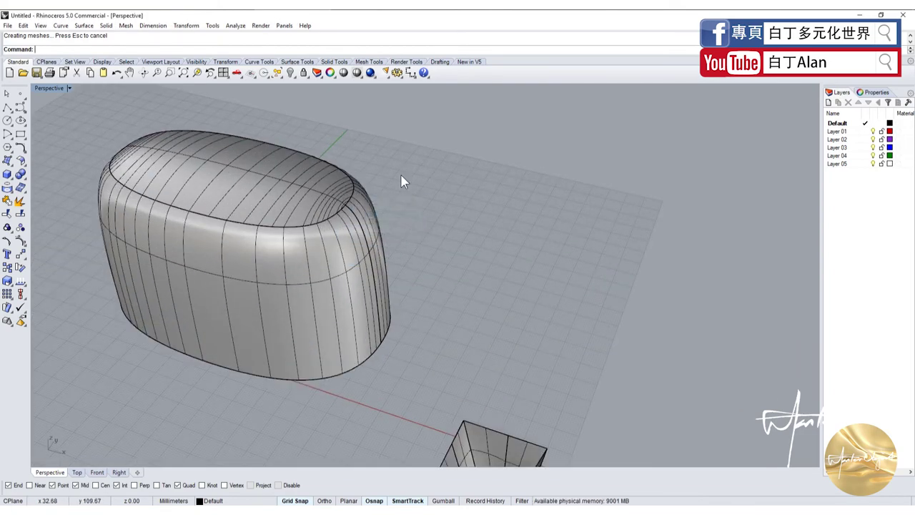
Step: Window-select and delete the tapered cup surface, then check the remaining body
scroll(402, 179, "down", 3)
scroll(362, 204, "up", 3)
scroll(364, 221, "down", 4)
scroll(491, 378, "up", 3)
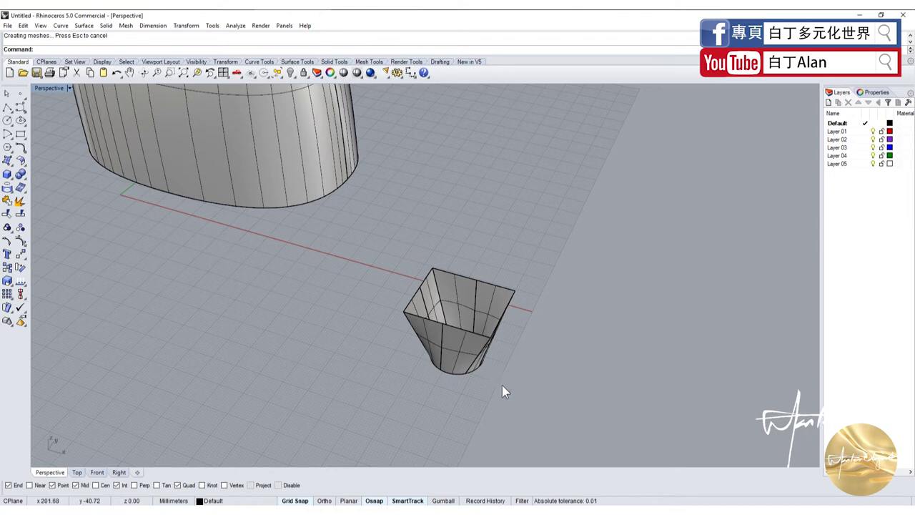
left_click_drag(502, 385, 463, 349)
key("Delete")
scroll(415, 303, "down", 5)
scroll(376, 332, "up", 4)
right_click_drag(376, 332, 406, 286)
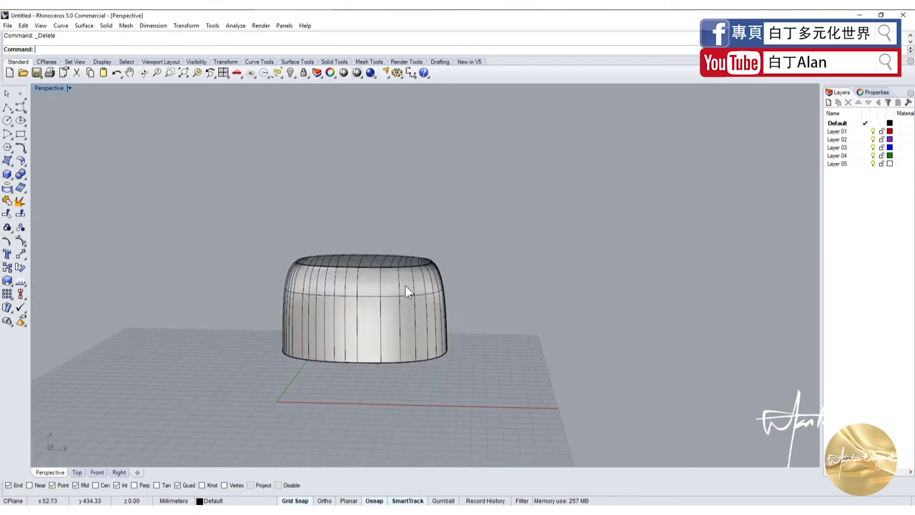
scroll(405, 290, "up", 5)
left_click(361, 263)
left_click(482, 205)
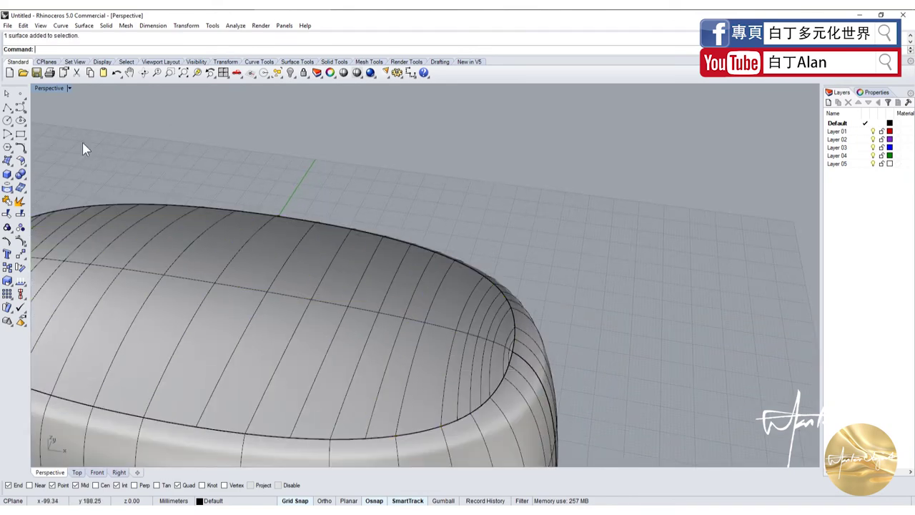
Step: Search Google Images in Chrome for 'smeg toaster' and scroll through the reference photos
key("alt+Tab")
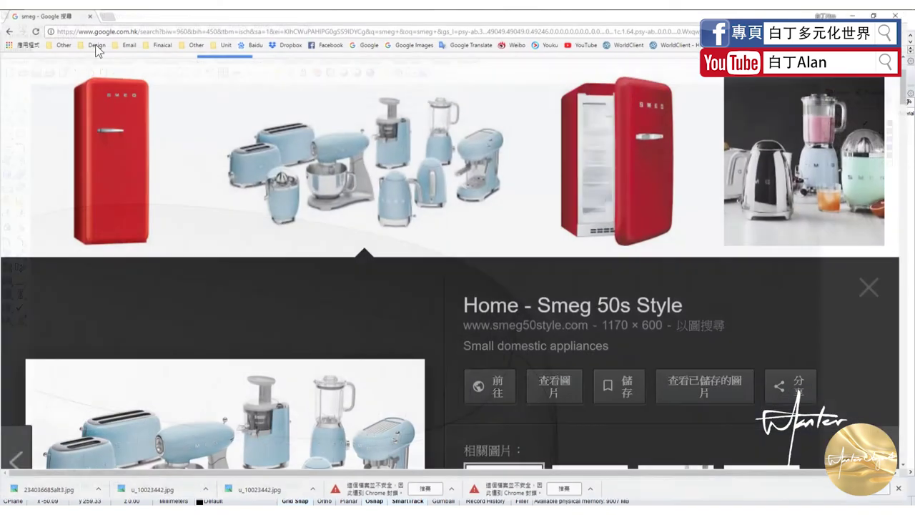
scroll(360, 302, "up", 2)
left_click(237, 96)
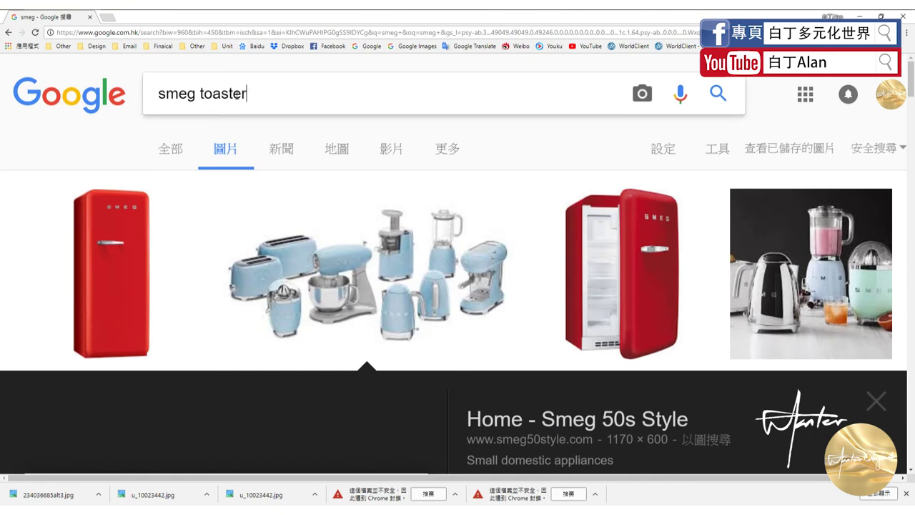
key("Return")
scroll(392, 270, "down", 1)
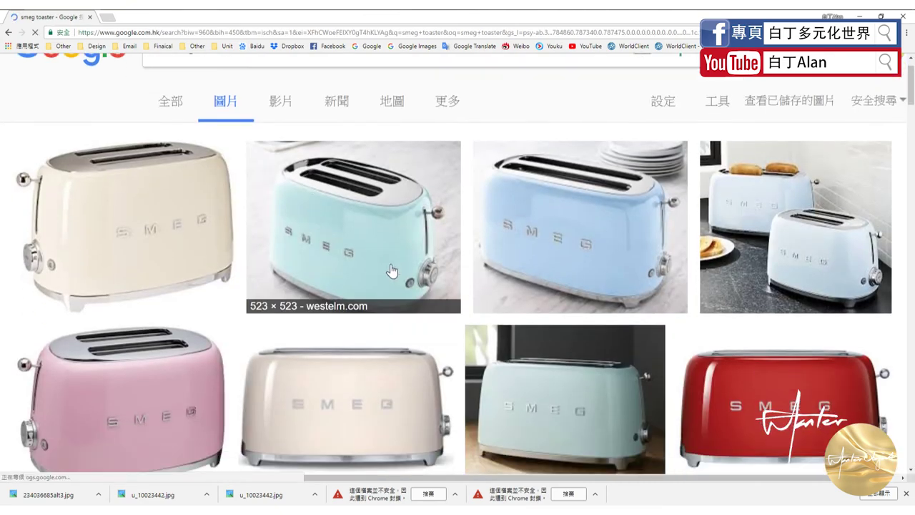
scroll(383, 270, "down", 2)
Step: Back in the four-view layout, select the body's bottom edge curve from underneath
key("alt+Tab")
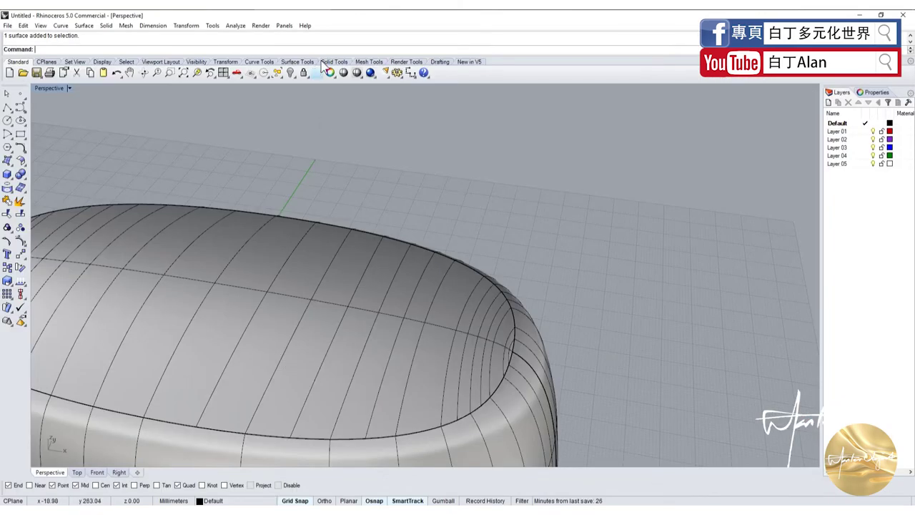
scroll(368, 260, "down", 3)
double_click(49, 88)
scroll(255, 340, "down", 3)
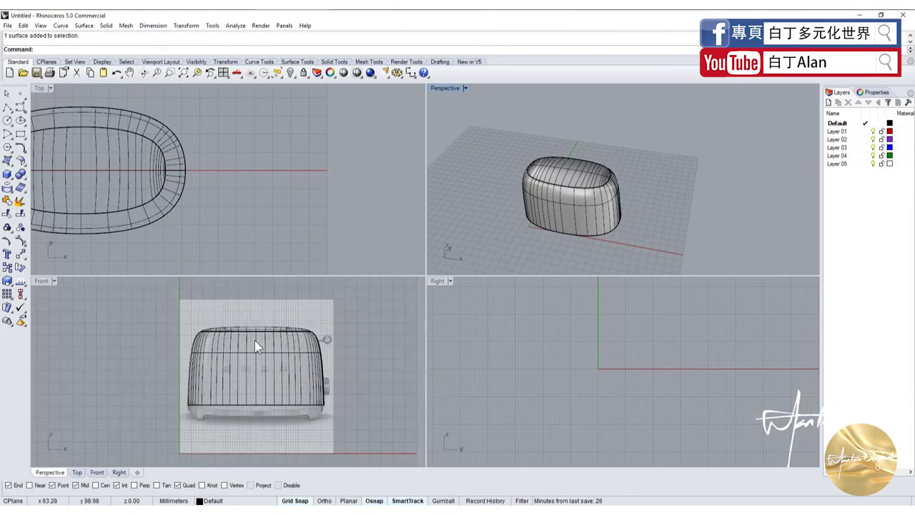
scroll(258, 381, "up", 4)
scroll(258, 374, "down", 2)
scroll(278, 372, "down", 2)
scroll(263, 439, "up", 2)
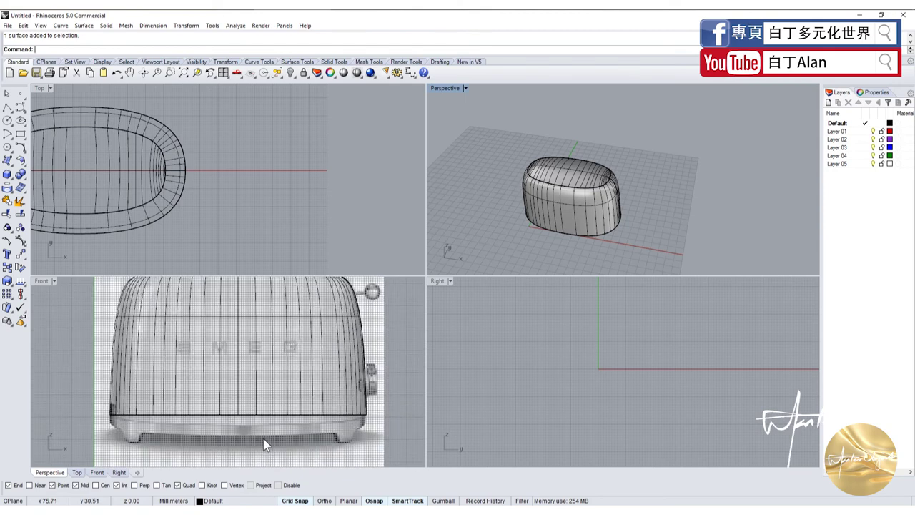
scroll(254, 439, "up", 2)
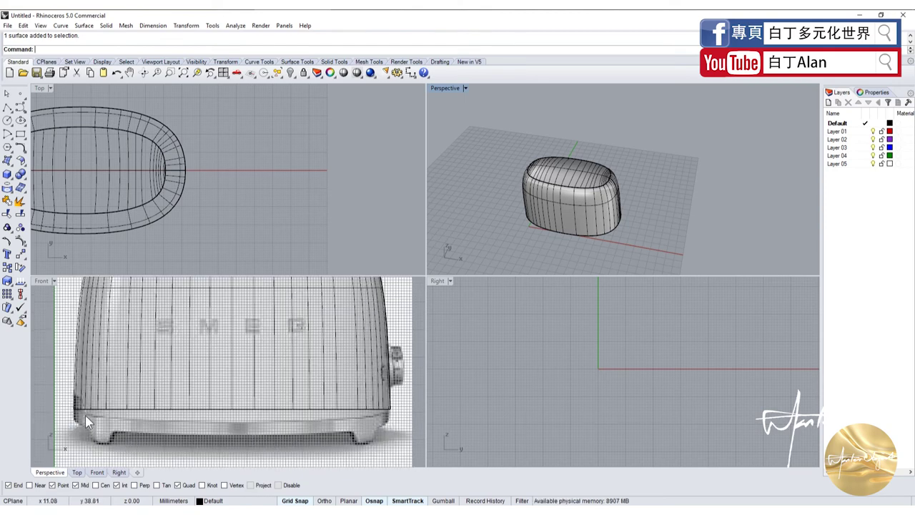
right_click_drag(554, 258, 557, 159)
left_click(562, 187)
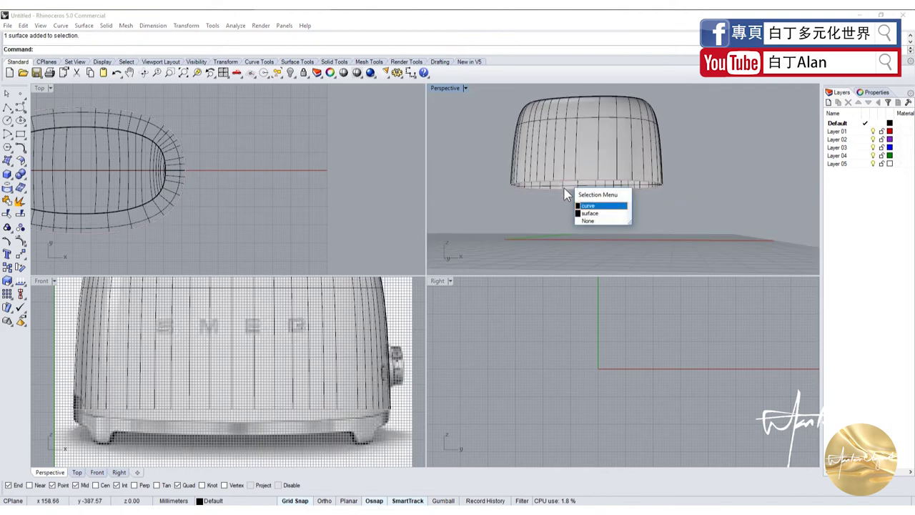
left_click(589, 207)
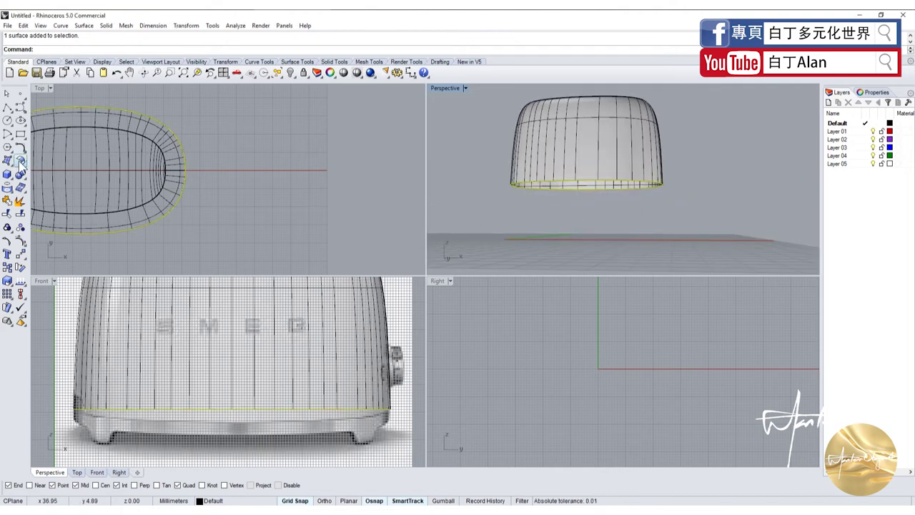
Step: Extrude the edge curve one way only, straight down, to form the base band
left_click(10, 179)
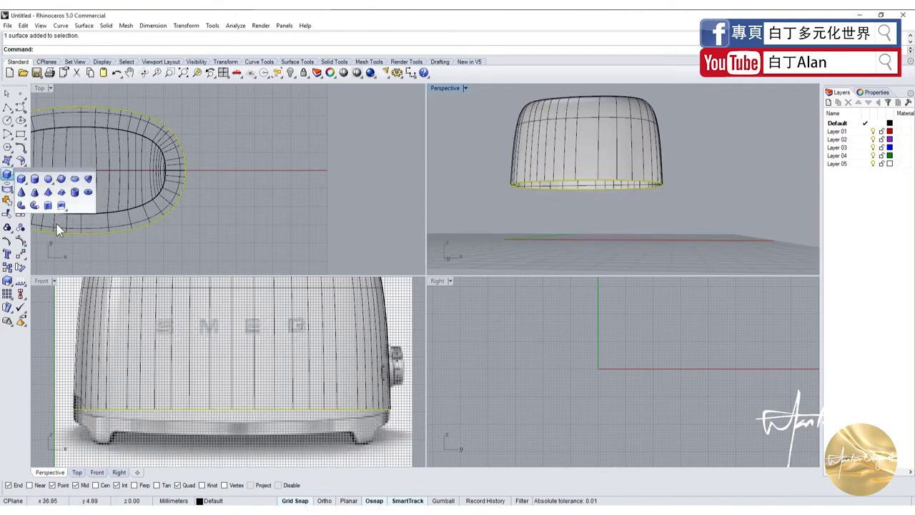
left_click(48, 206)
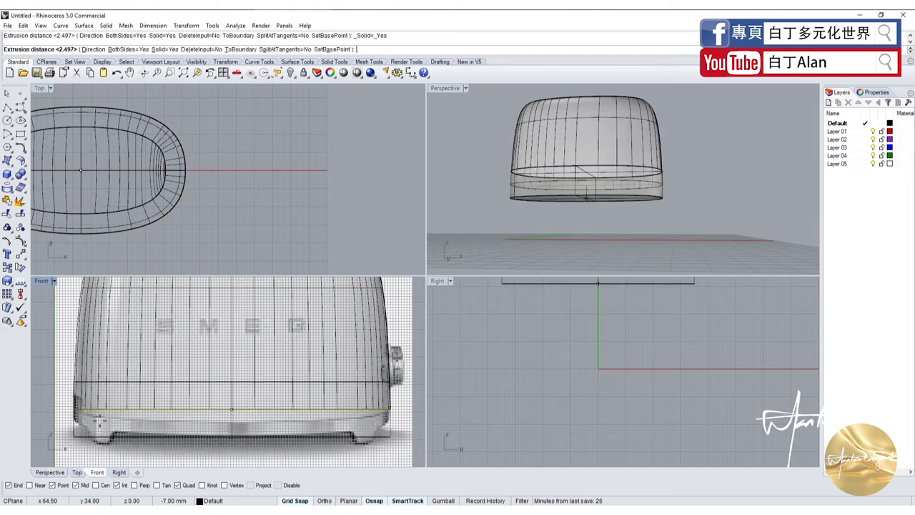
left_click(123, 48)
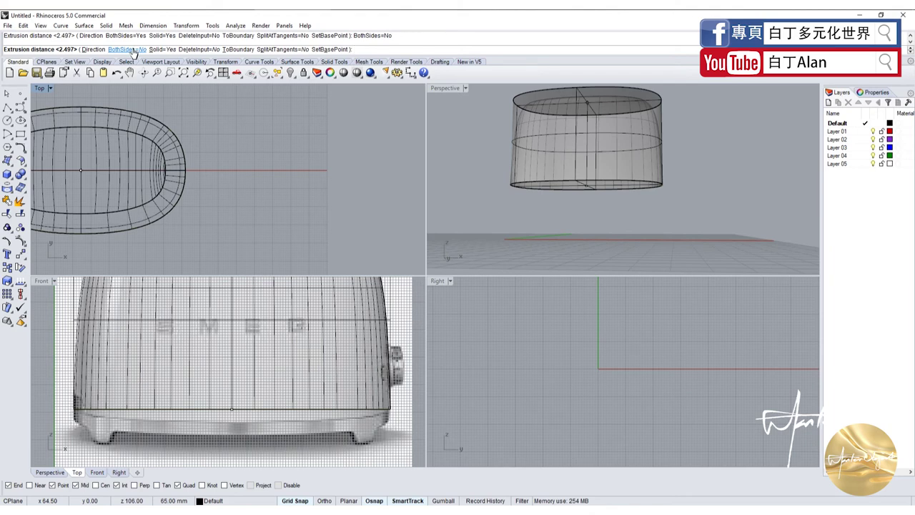
scroll(142, 422, "down", 2)
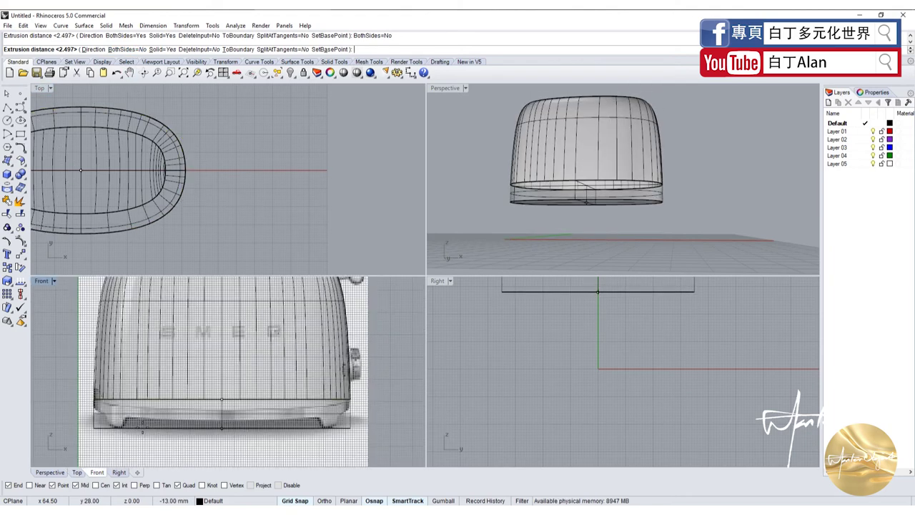
scroll(142, 422, "up", 2)
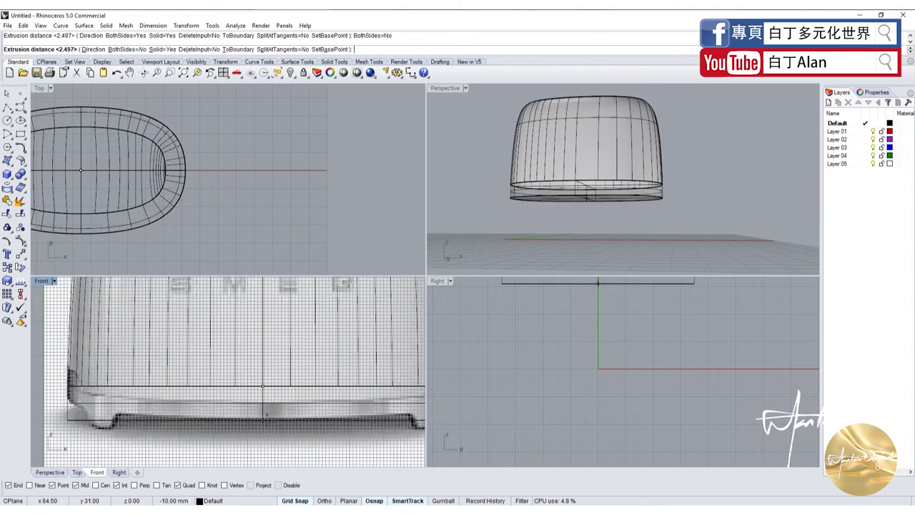
left_click(264, 422)
scroll(193, 446, "down", 2)
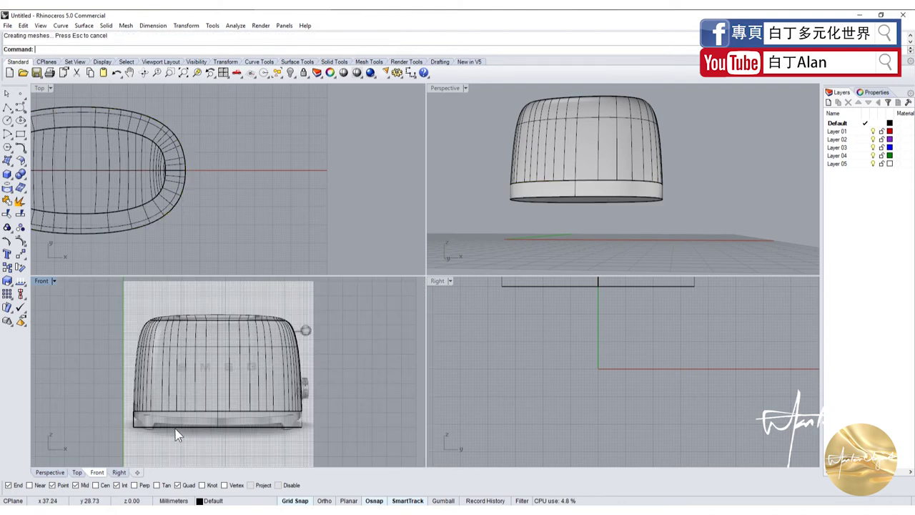
scroll(157, 433, "up", 2)
scroll(156, 433, "down", 2)
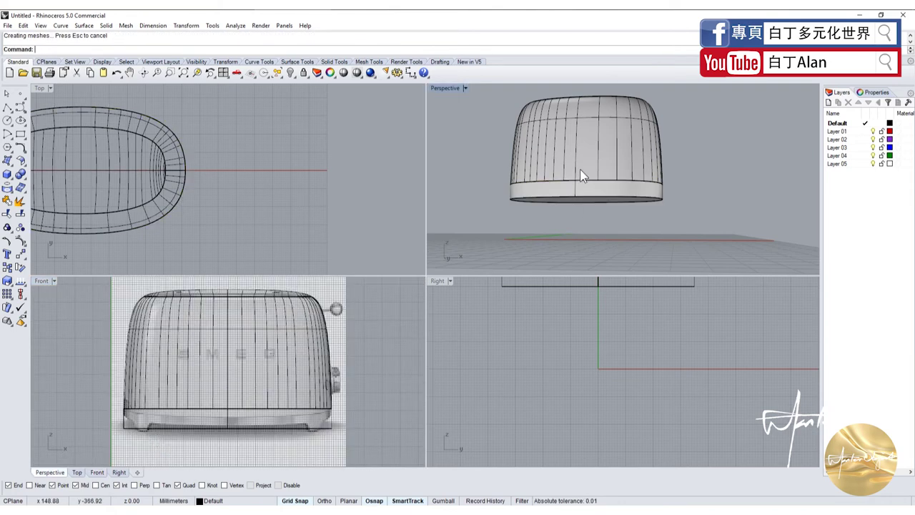
Step: Draw a four-point curve tracing the half foot-recess profile along the base
right_click_drag(580, 169, 553, 226)
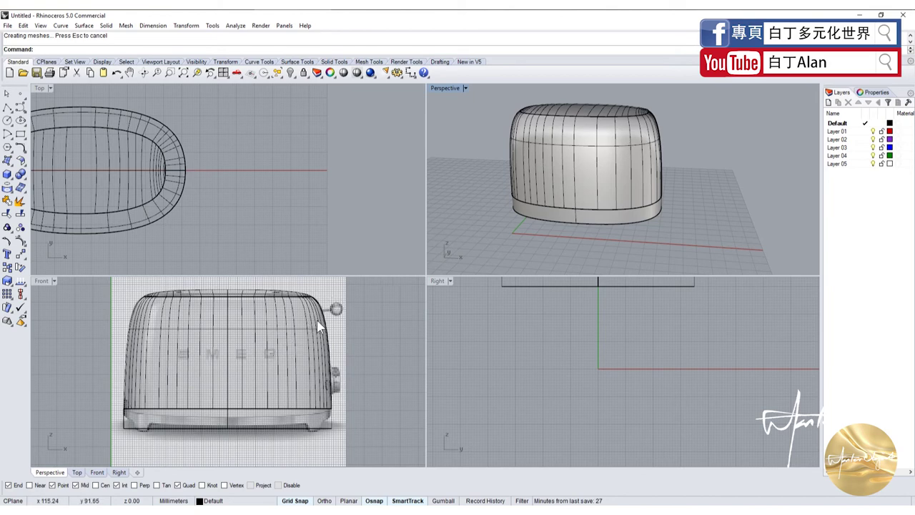
scroll(319, 326, "down", 2)
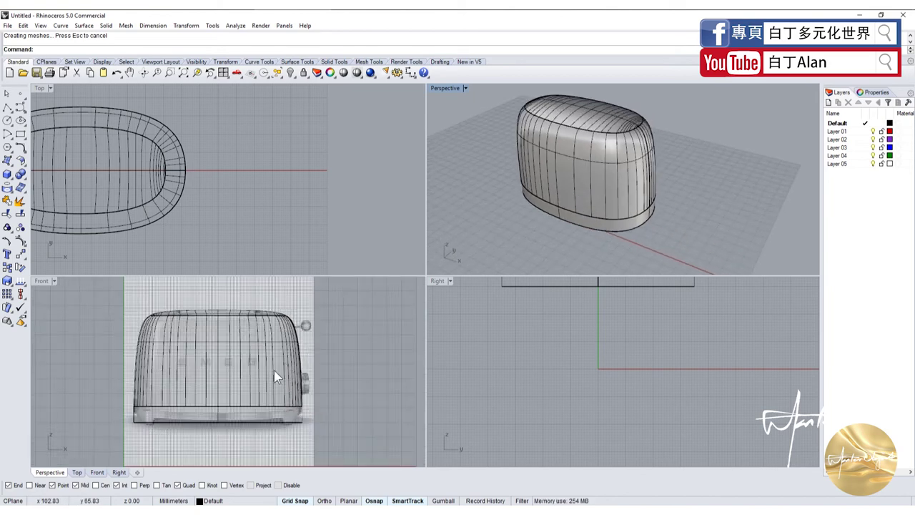
scroll(321, 403, "up", 4)
scroll(248, 262, "down", 3)
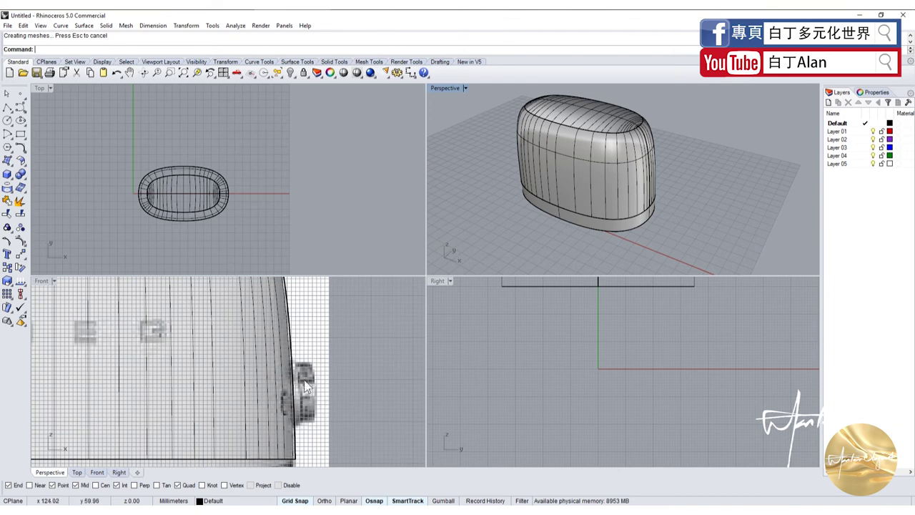
scroll(263, 395, "down", 3)
scroll(215, 386, "up", 2)
scroll(165, 382, "down", 2)
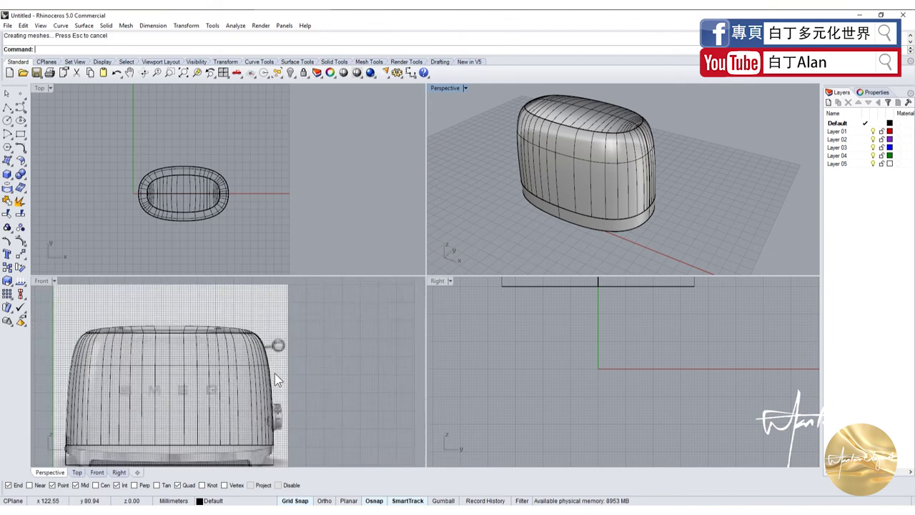
scroll(146, 379, "up", 4)
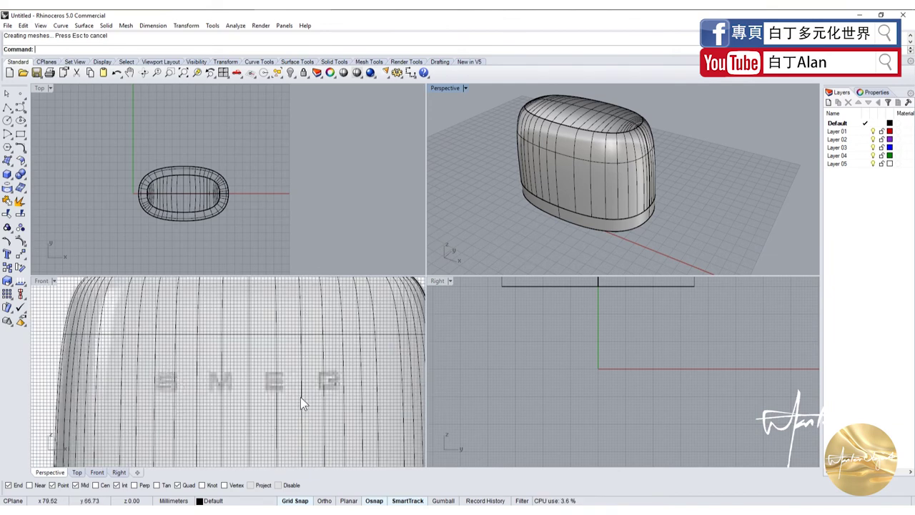
scroll(301, 397, "down", 1)
scroll(273, 436, "down", 2)
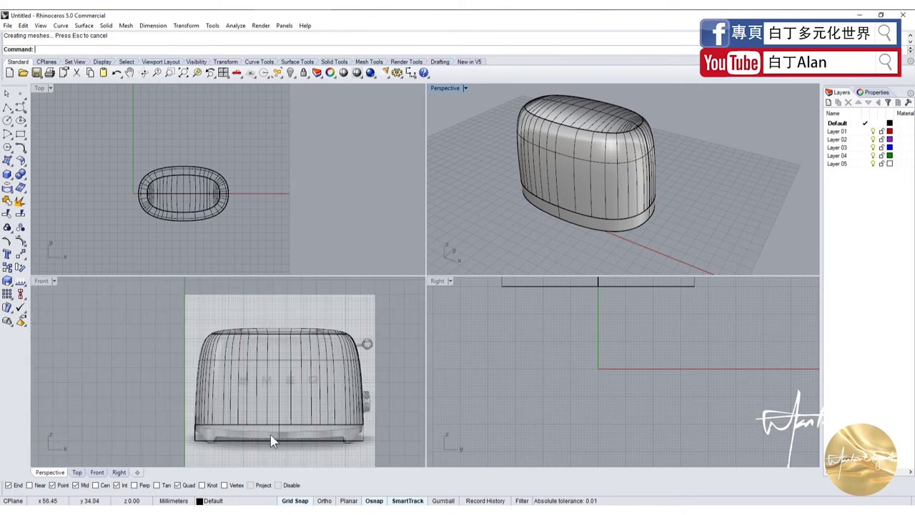
scroll(269, 445, "up", 3)
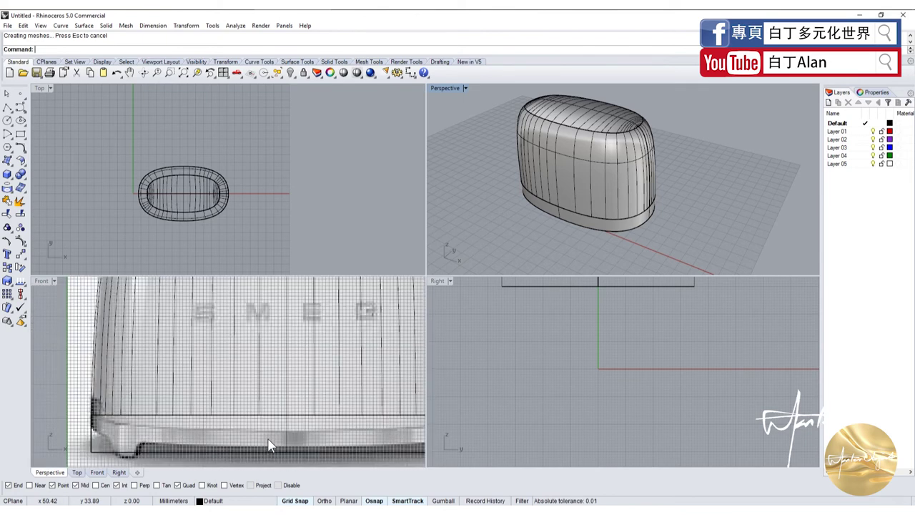
left_click(21, 106)
scroll(187, 361, "up", 2)
scroll(187, 361, "up", 2)
scroll(174, 402, "down", 2)
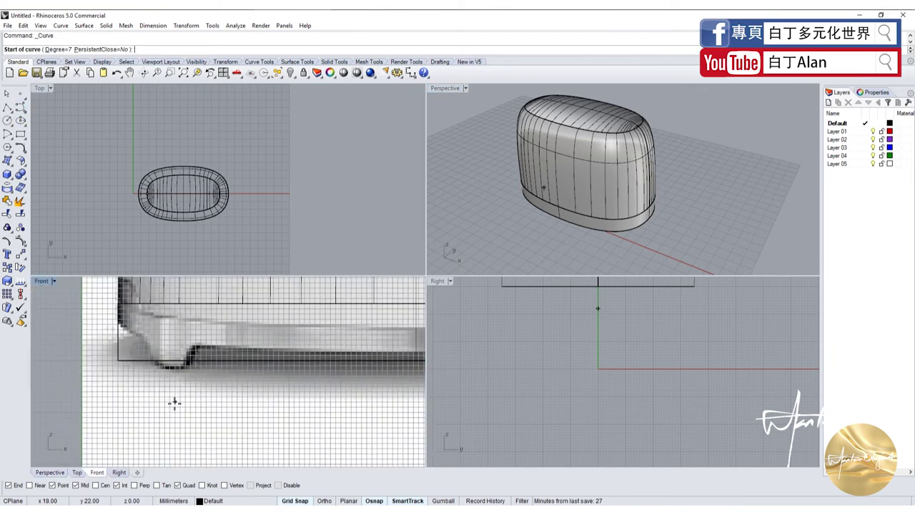
left_click(184, 370)
scroll(203, 353, "up", 2)
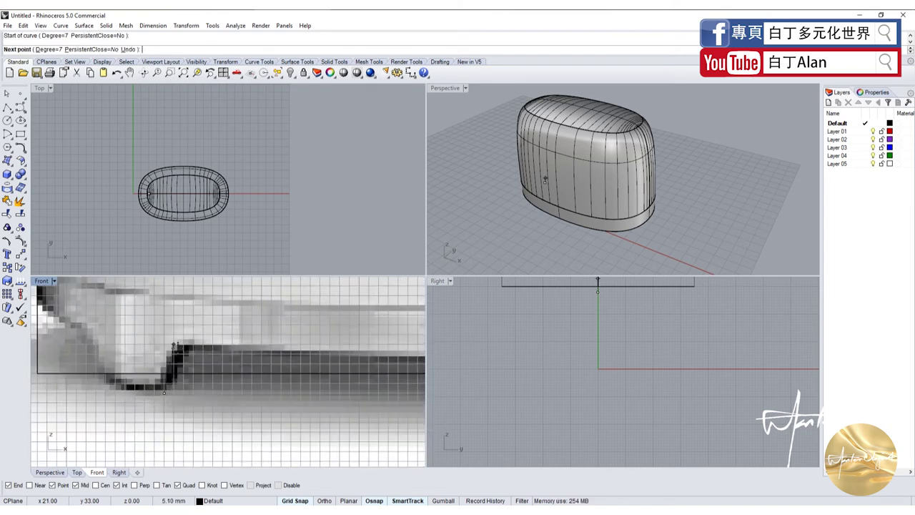
left_click(185, 346)
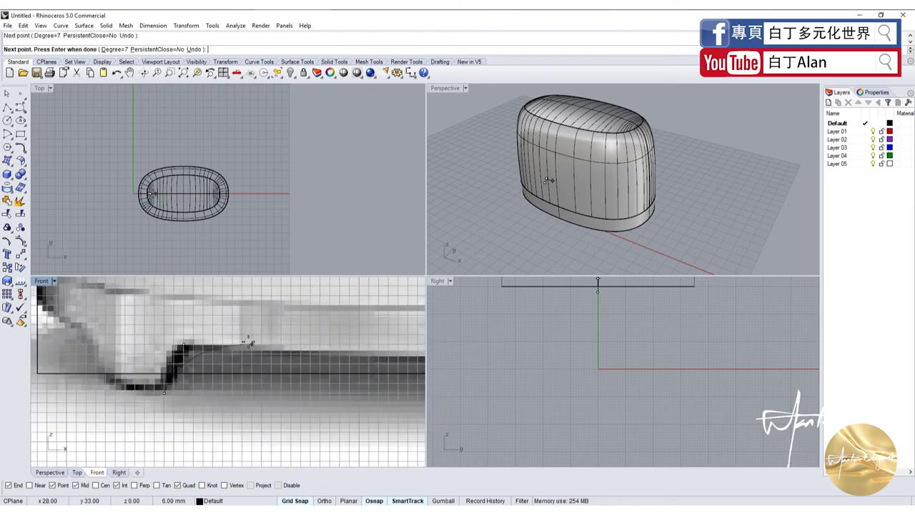
left_click(203, 345)
scroll(229, 353, "down", 3)
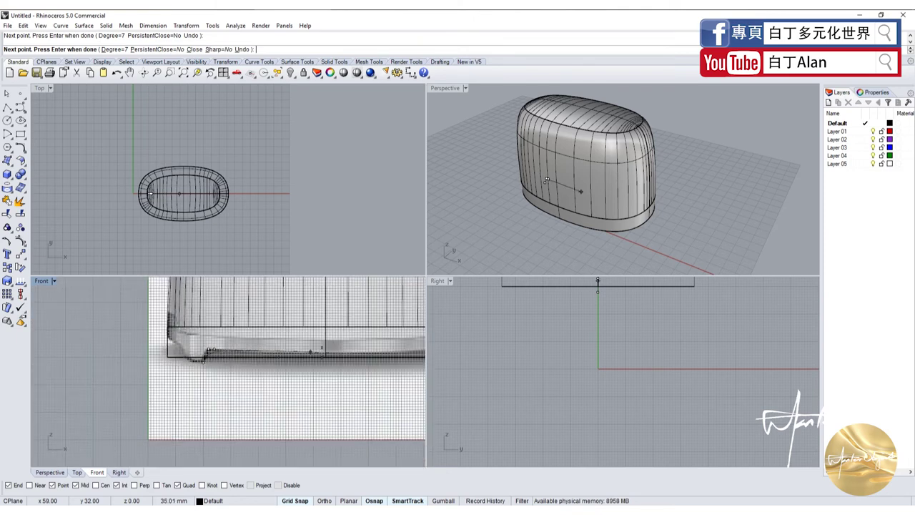
scroll(324, 351, "up", 1)
left_click(330, 350)
key("Return")
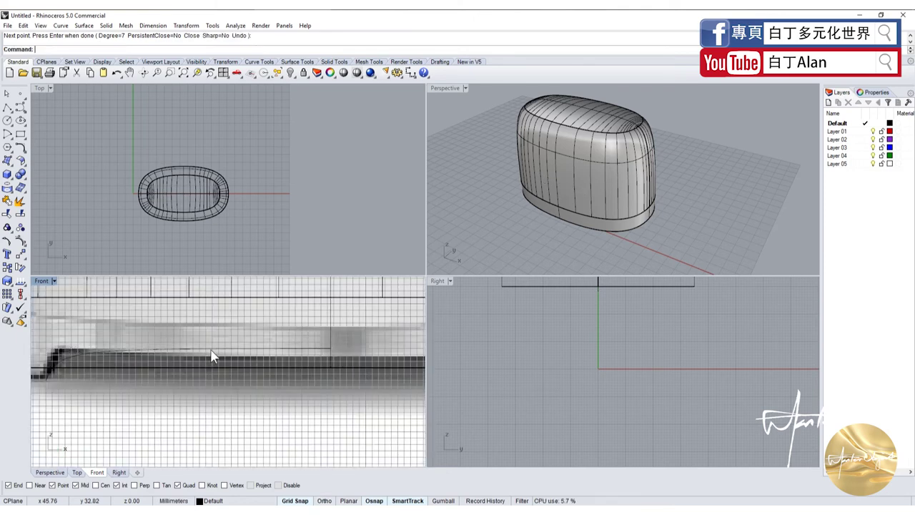
Step: Turn on control points and drag the corner points left and up to reshape the curve
scroll(146, 355, "down", 2)
scroll(146, 205, "up", 3)
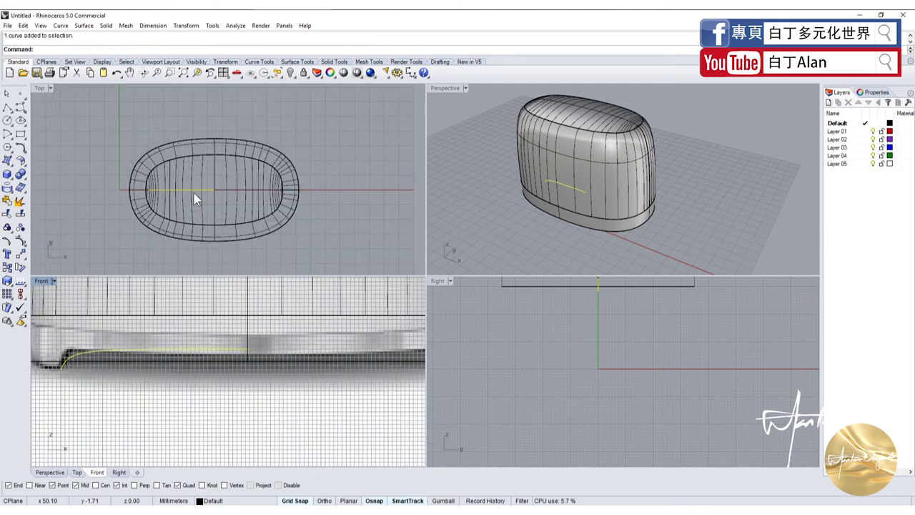
scroll(194, 196, "up", 2)
scroll(89, 336, "down", 2)
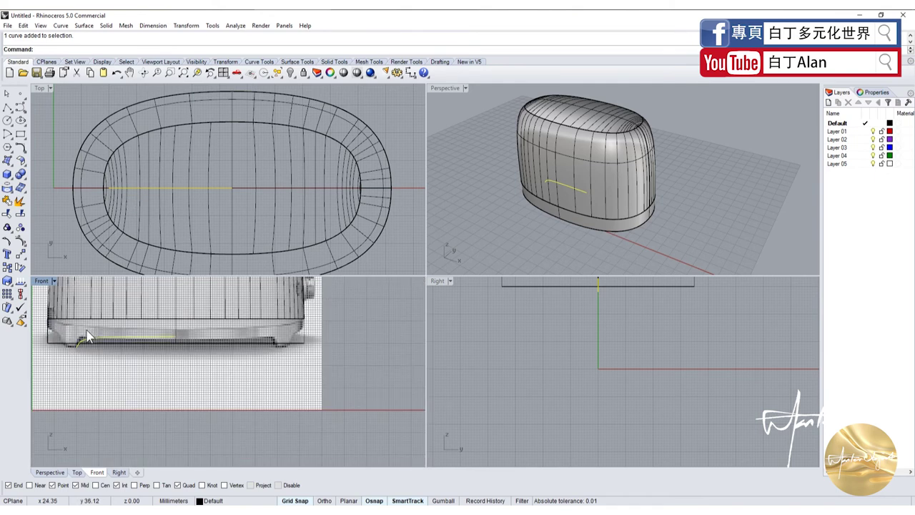
key("F10")
scroll(84, 342, "up", 3)
scroll(82, 345, "up", 2)
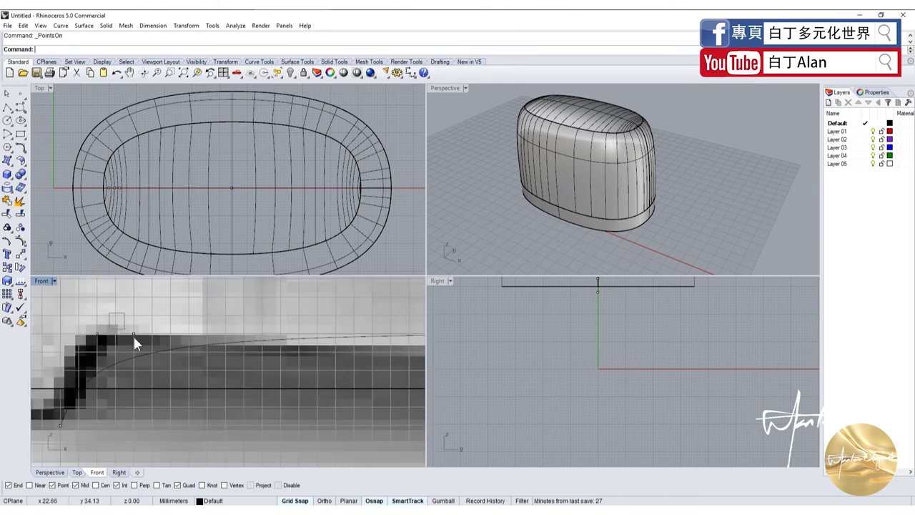
left_click(135, 334)
left_click_drag(136, 333, 115, 331)
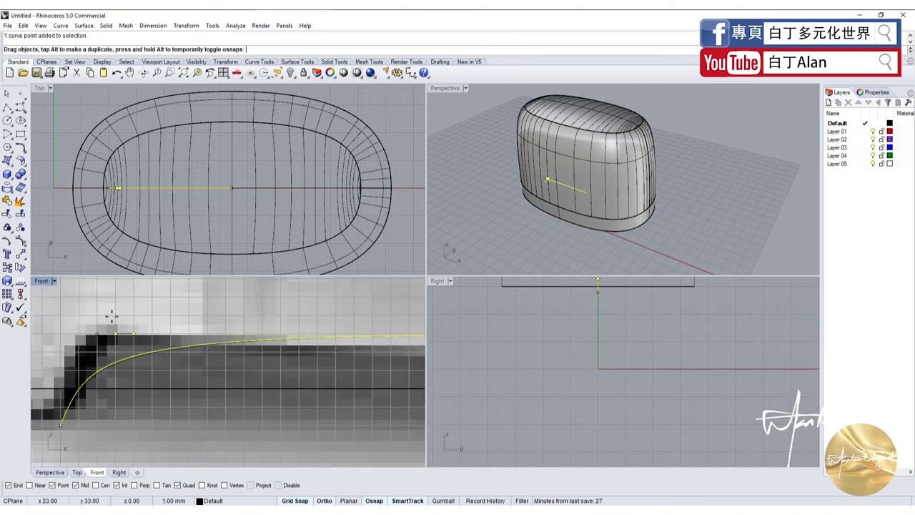
scroll(116, 336, "down", 3)
left_click_drag(149, 351, 150, 350)
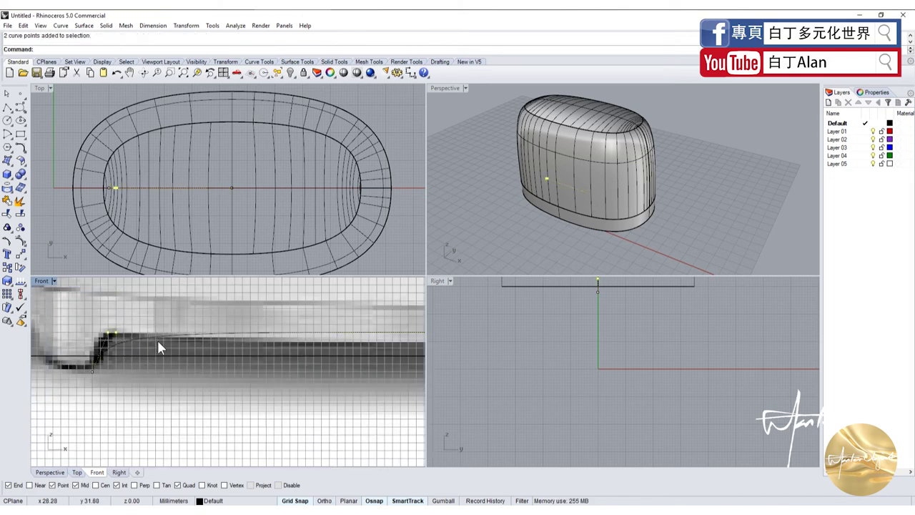
scroll(157, 338, "down", 3)
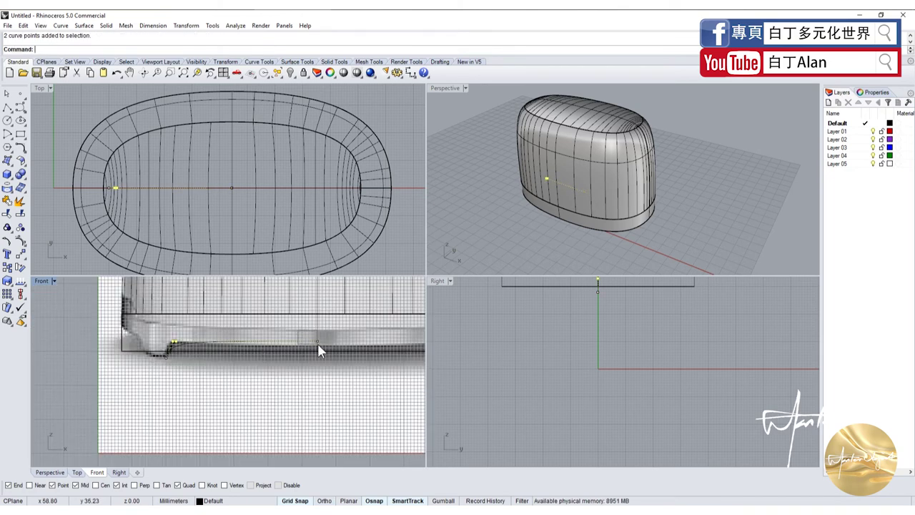
scroll(169, 342, "up", 3)
left_click_drag(184, 351, 198, 324)
Step: Pull one more control point left to tighten the corner, then select the finished curve
scroll(146, 330, "down", 3)
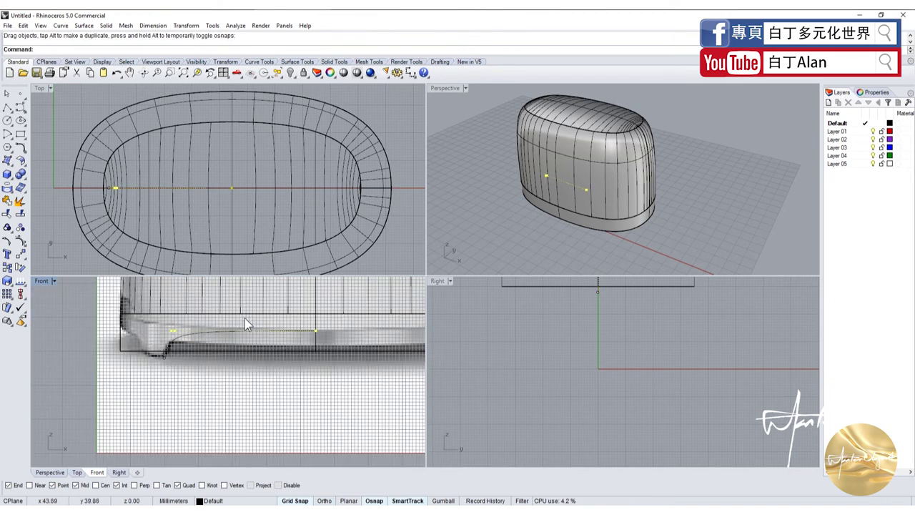
scroll(229, 324, "up", 2)
scroll(156, 354, "up", 2)
scroll(156, 355, "down", 1)
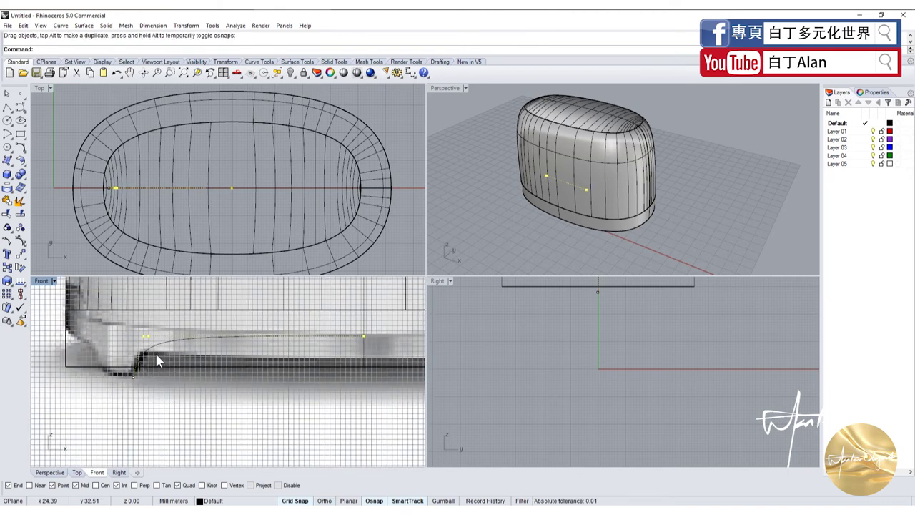
scroll(155, 353, "up", 3)
key("Escape")
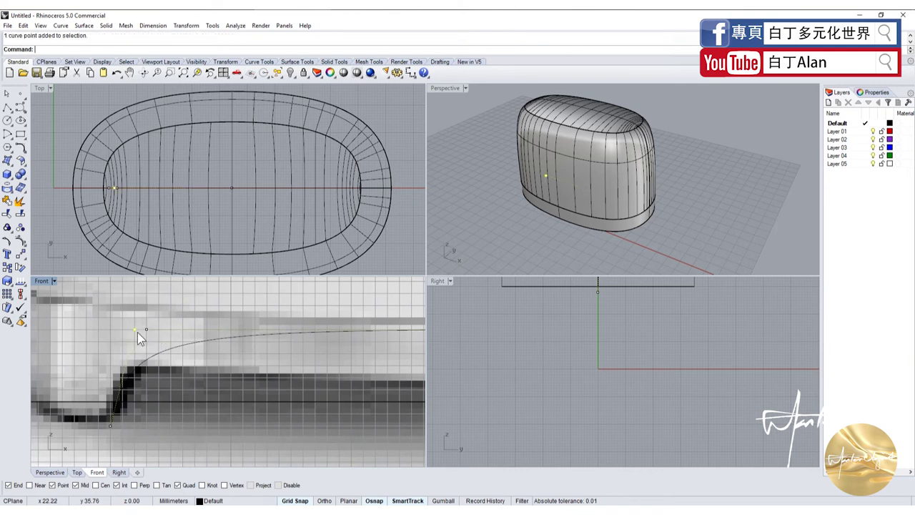
mouse_move(136, 329)
left_mouse_down()
mouse_move(111, 428)
mouse_move(110, 329)
left_mouse_up()
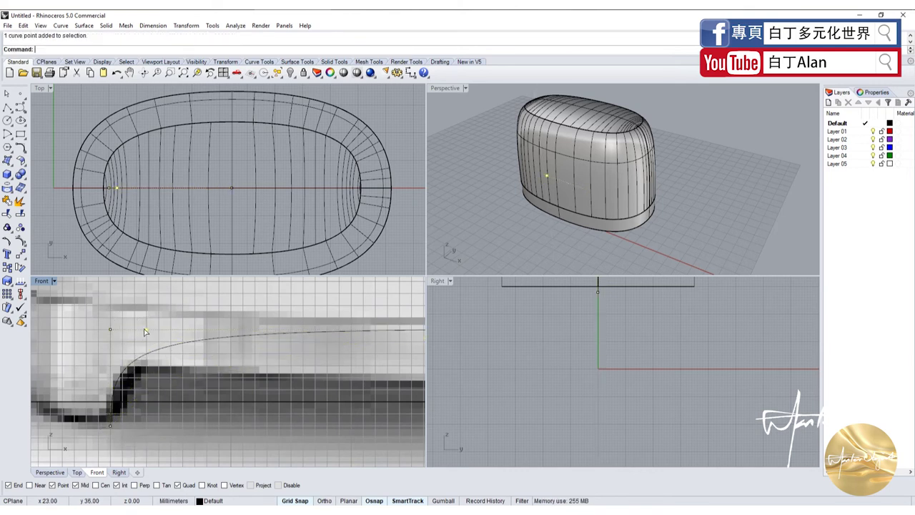
scroll(136, 358, "down", 5)
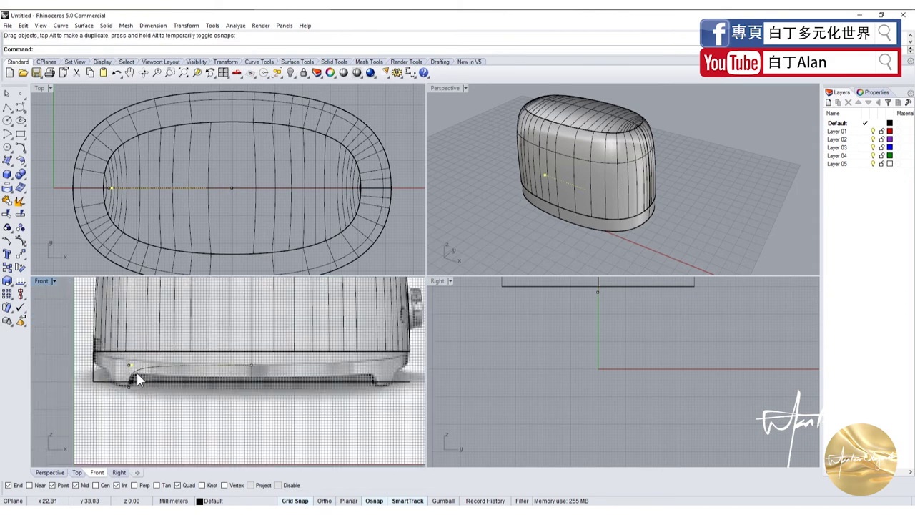
scroll(140, 372, "up", 2)
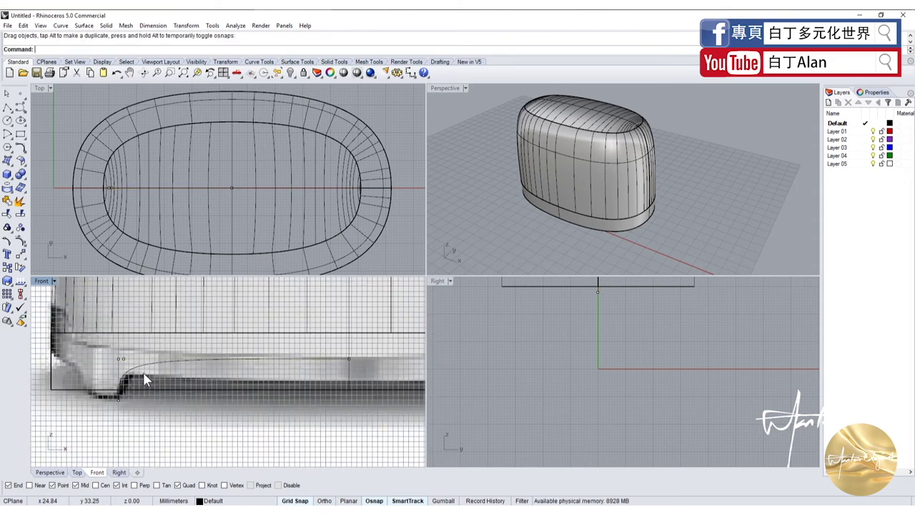
scroll(143, 373, "up", 1)
left_click(268, 362)
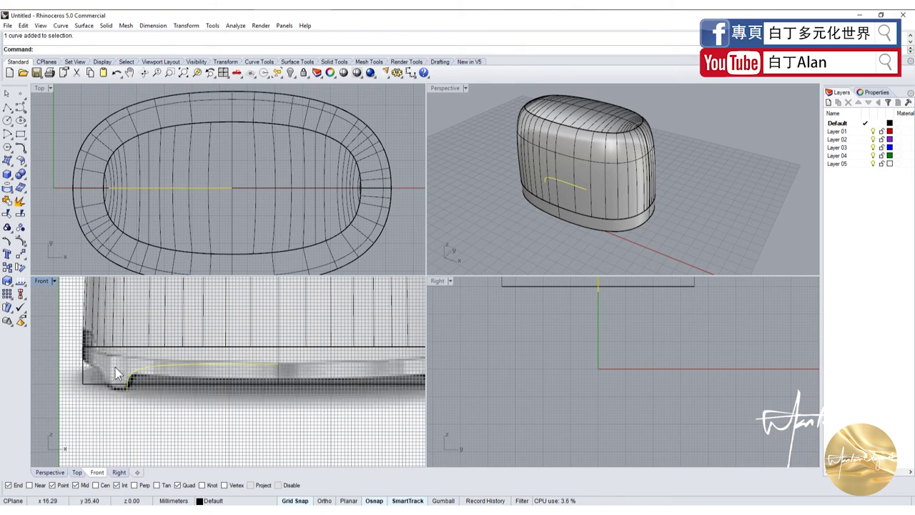
Step: Mirror the half profile across the vertical centre line
left_click(20, 256)
left_click(101, 259)
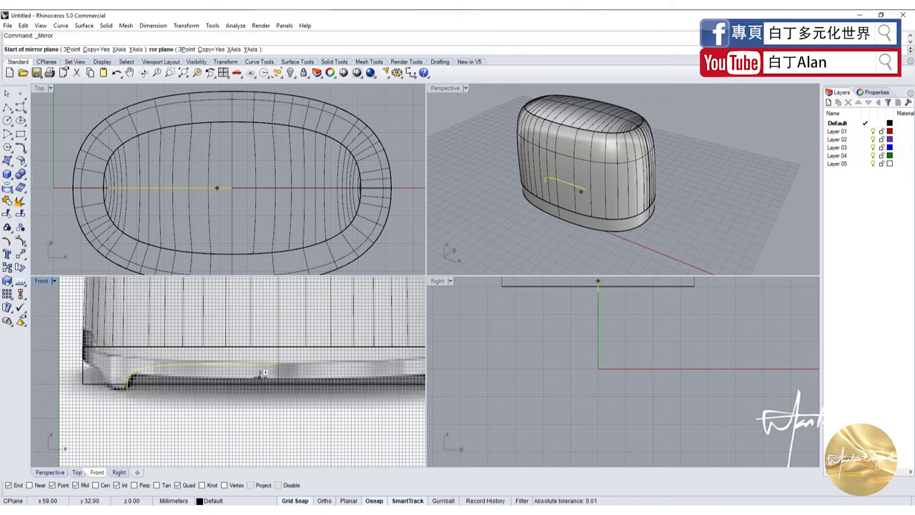
left_click(278, 365)
left_click(284, 317)
scroll(284, 316, "down", 2)
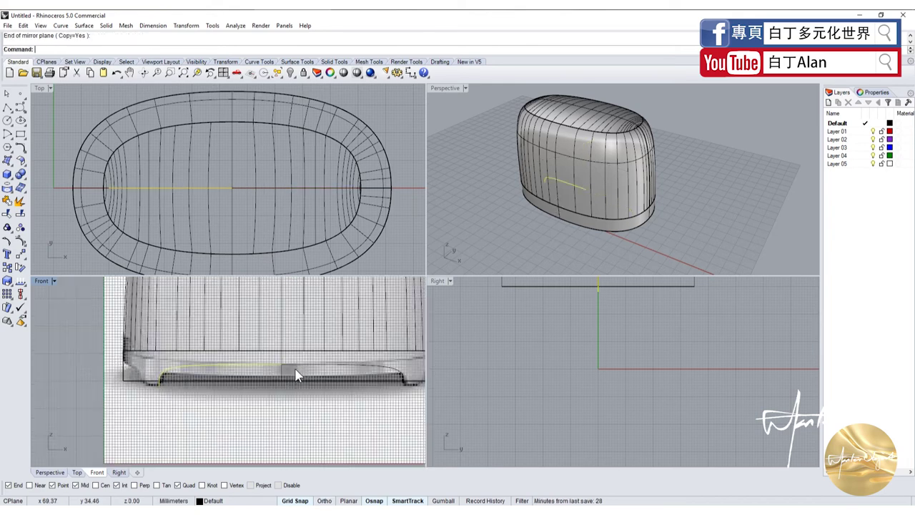
scroll(284, 317, "down", 2)
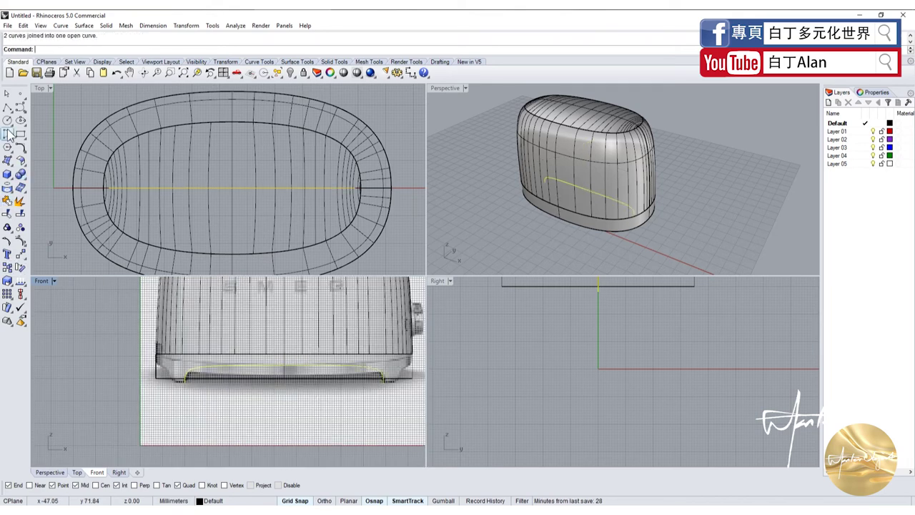
Step: Draw a straight line between the two open ends and join everything into one closed outline
left_click(7, 107)
left_click(188, 384)
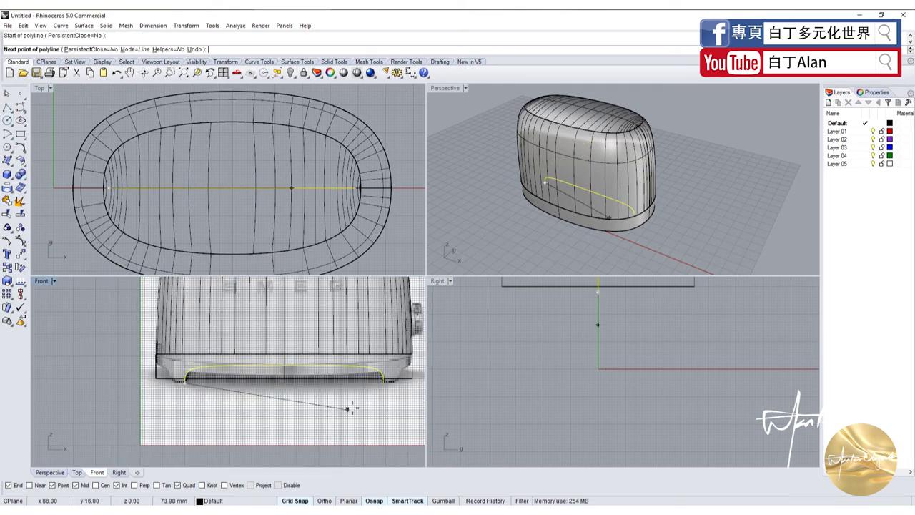
left_click(383, 382)
right_click(381, 390)
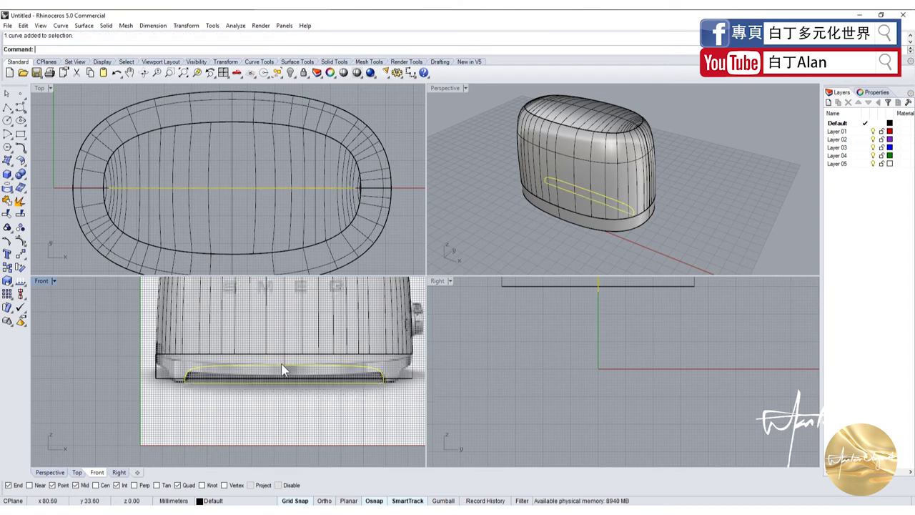
left_click(6, 214)
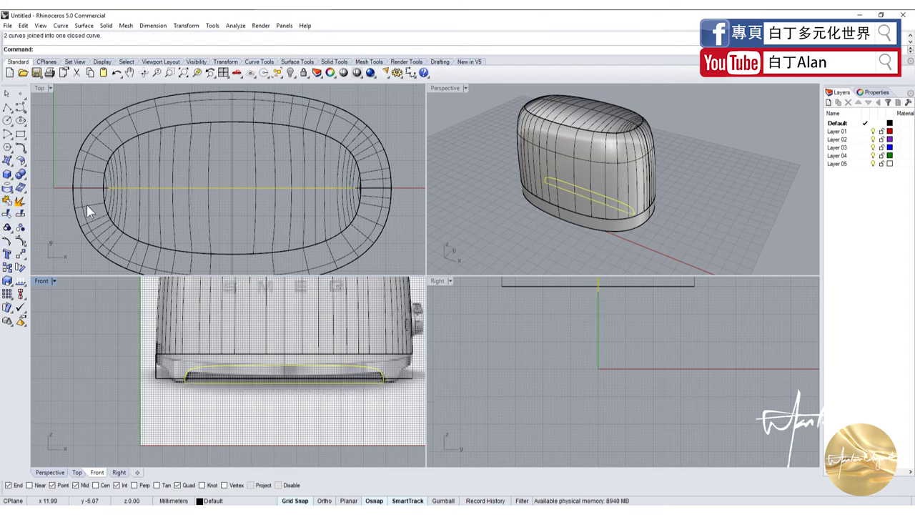
left_click(570, 241)
right_click_drag(571, 241, 605, 154)
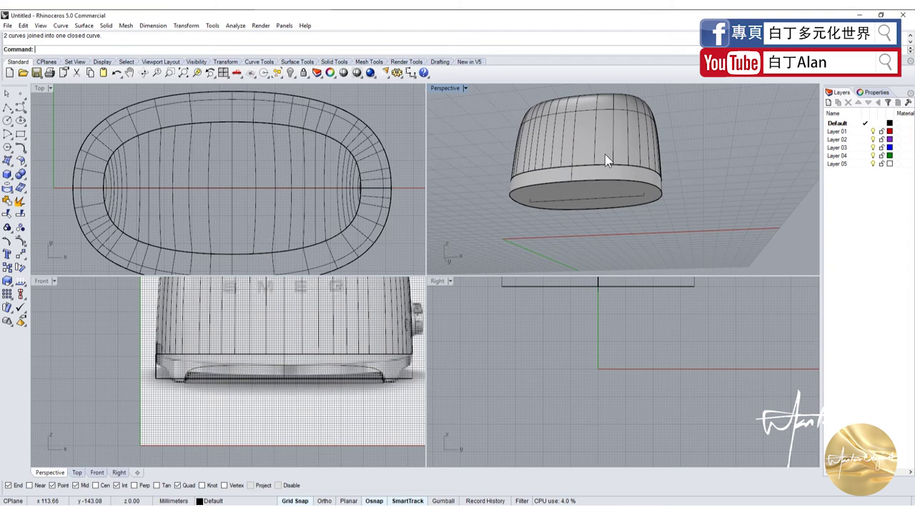
Step: Shell the base band with the default thickness, removing its bottom face
left_click(615, 198)
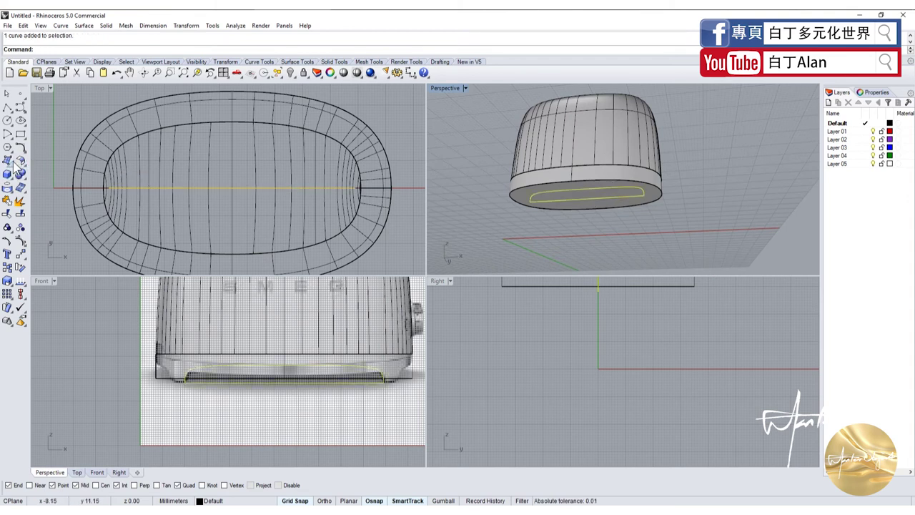
left_click(526, 215)
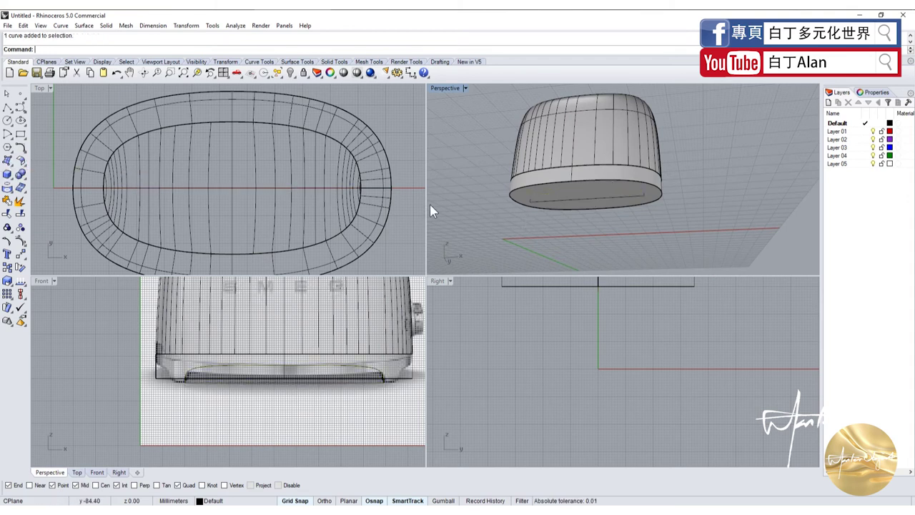
left_click(12, 180)
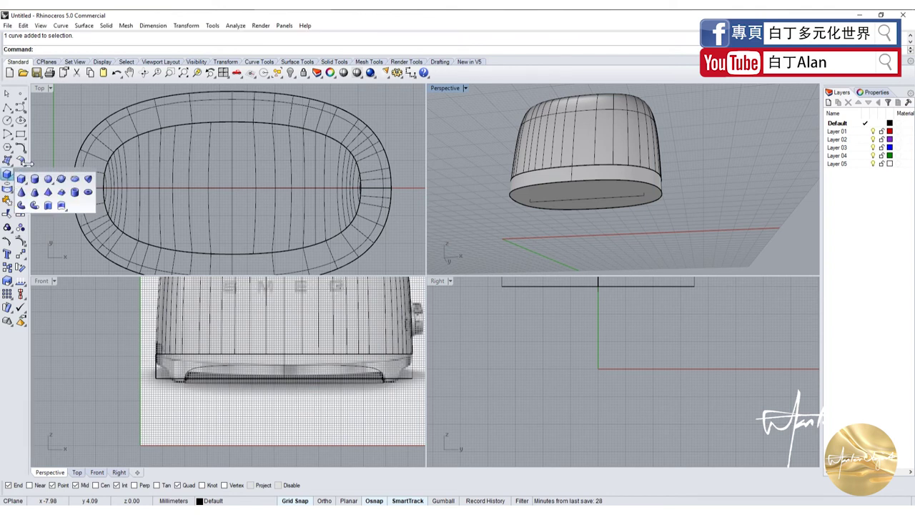
left_click(24, 172)
left_click(25, 162)
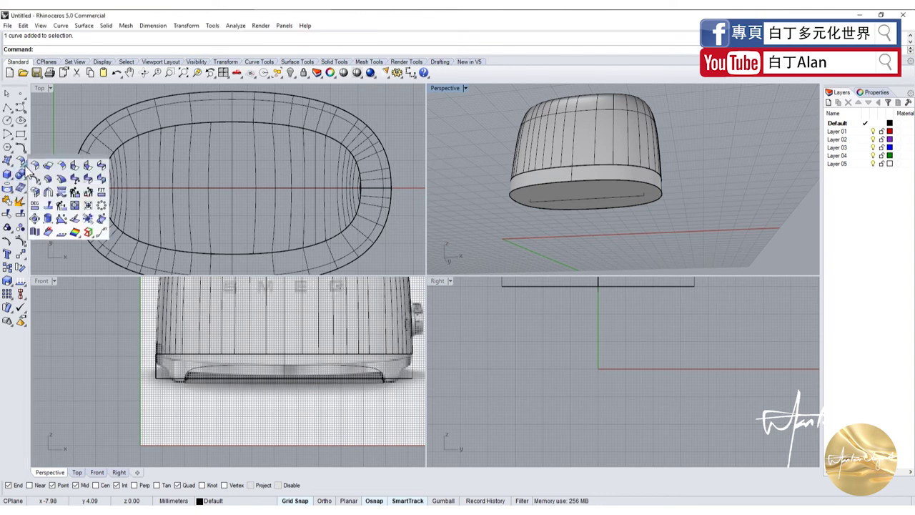
left_click(100, 179)
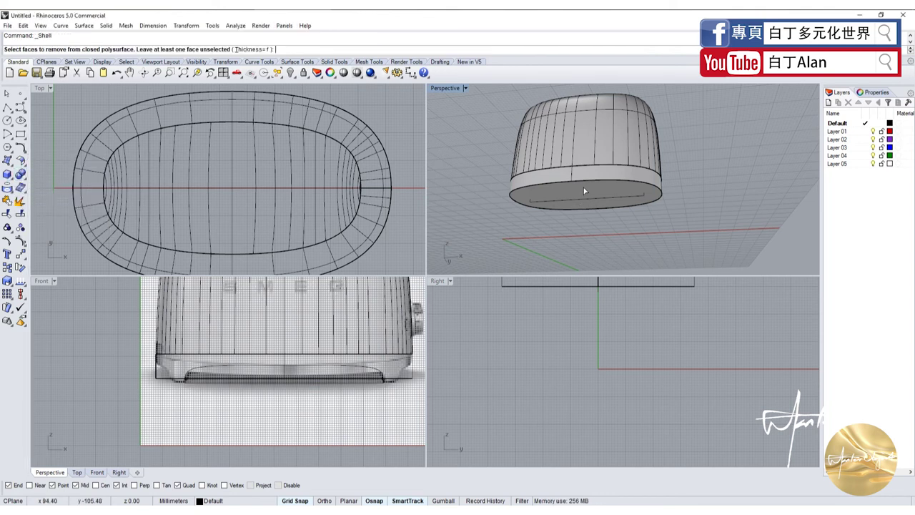
left_click(585, 188)
key("Return")
scroll(576, 199, "up", 3)
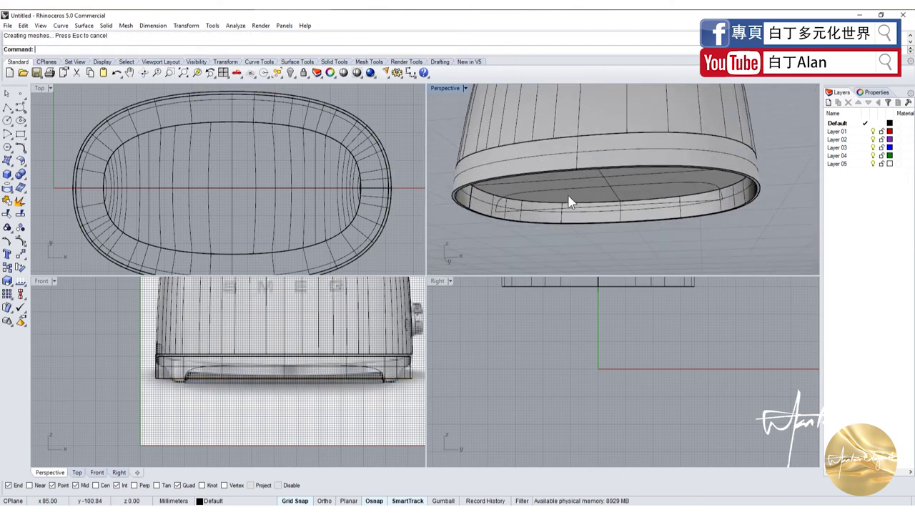
scroll(571, 200, "up", 2)
left_click(525, 188)
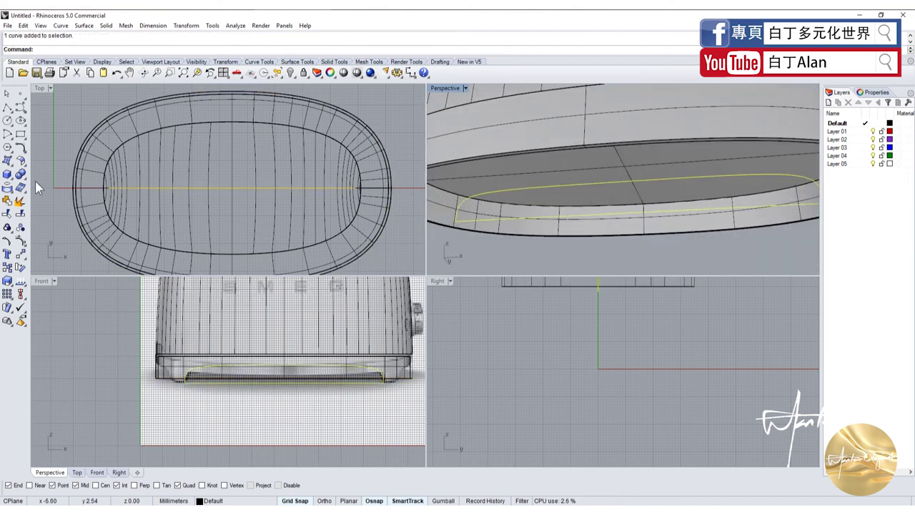
left_click(11, 164)
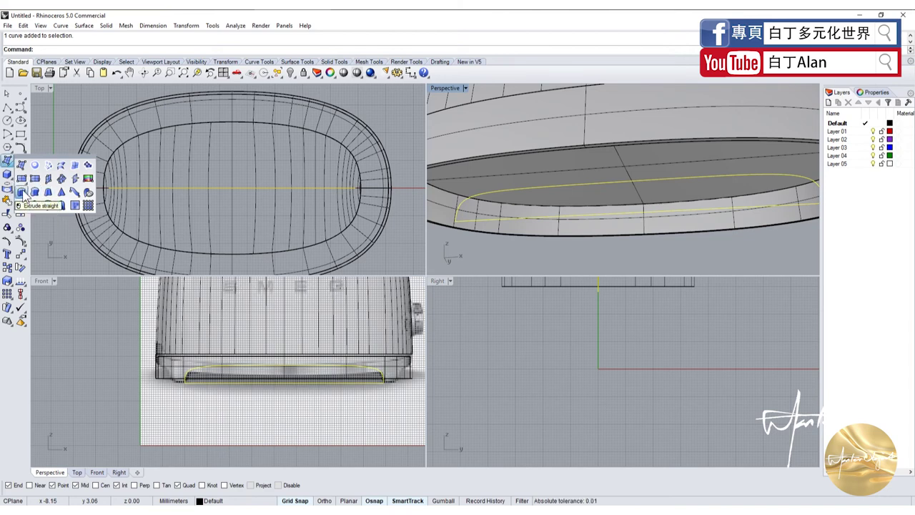
left_click(22, 192)
left_click(122, 49)
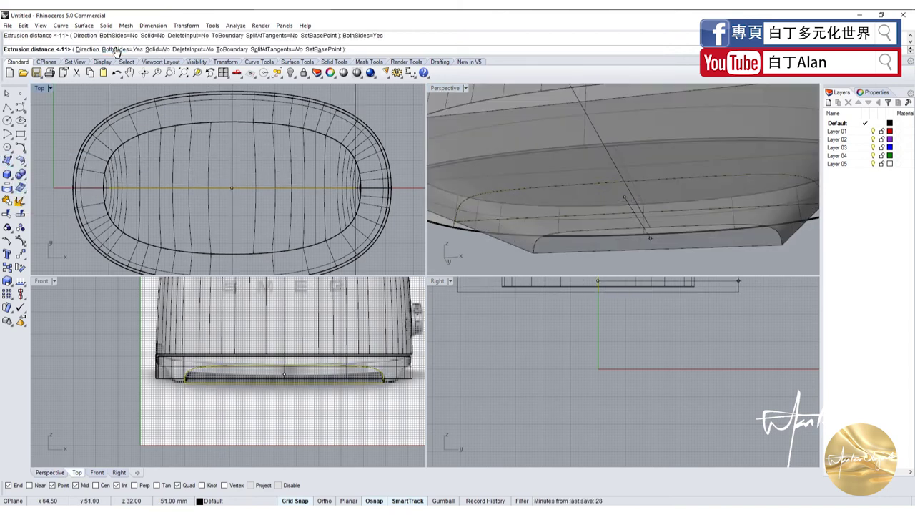
scroll(284, 140, "down", 5)
left_click(284, 140)
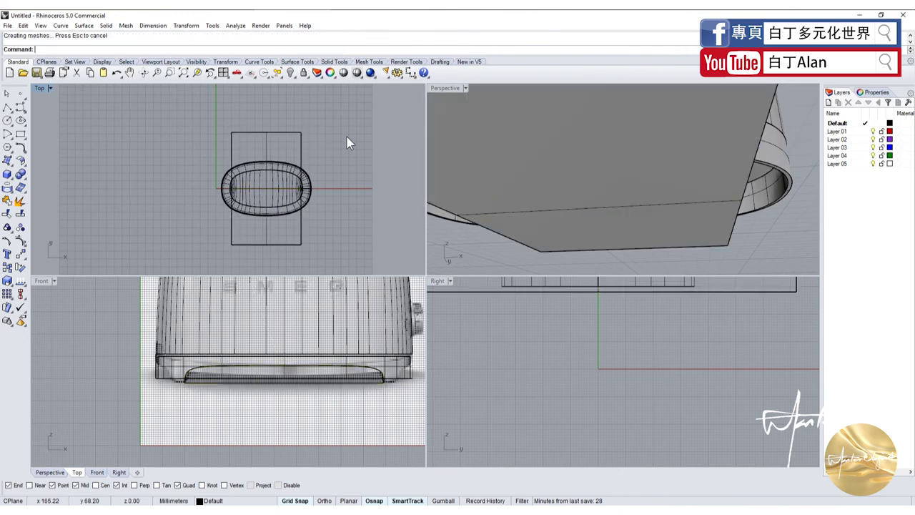
scroll(350, 143, "down", 3)
right_click_drag(591, 150, 567, 201)
scroll(567, 192, "down", 3)
left_click(622, 236)
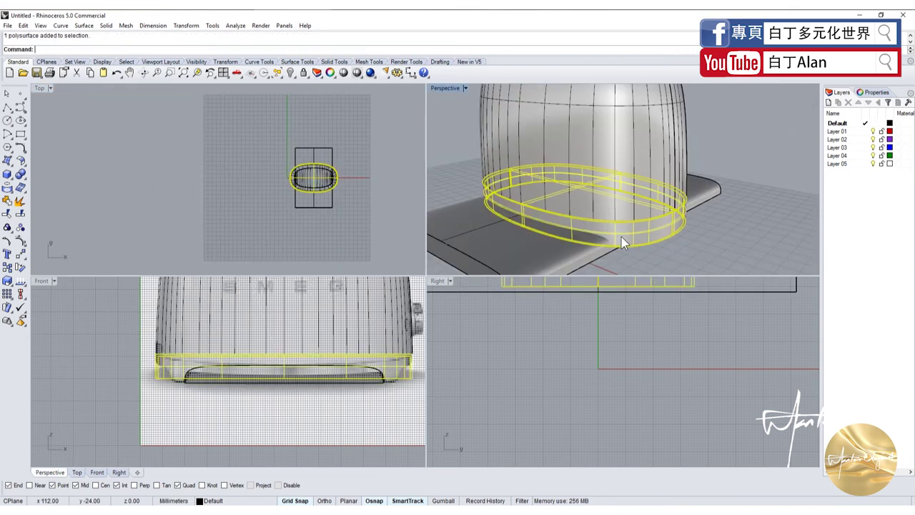
left_click(20, 173)
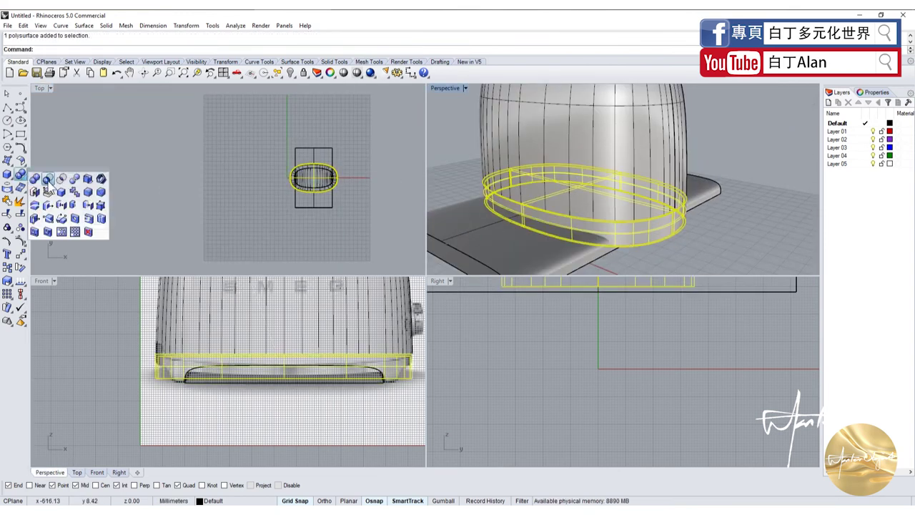
left_click(48, 179)
left_click(469, 241)
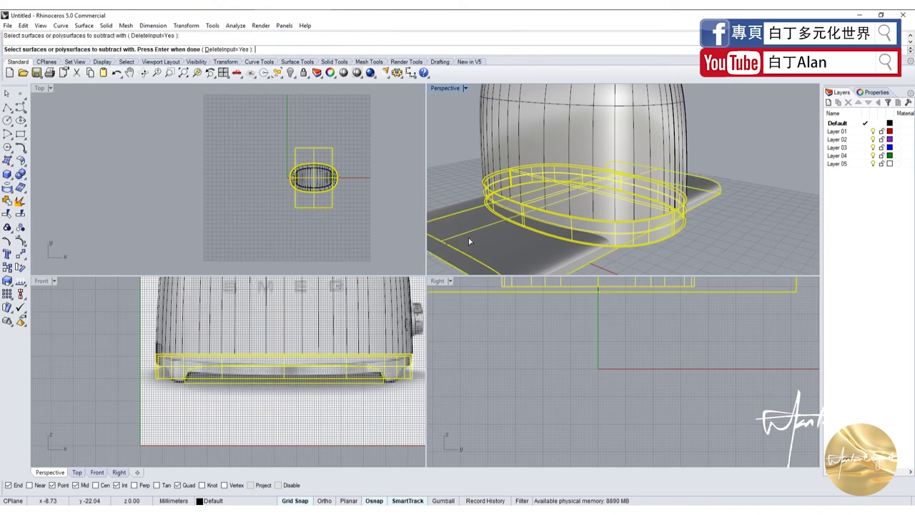
key("Return")
mouse_move(469, 200)
right_mouse_down()
mouse_move(543, 198)
mouse_move(566, 240)
right_mouse_up()
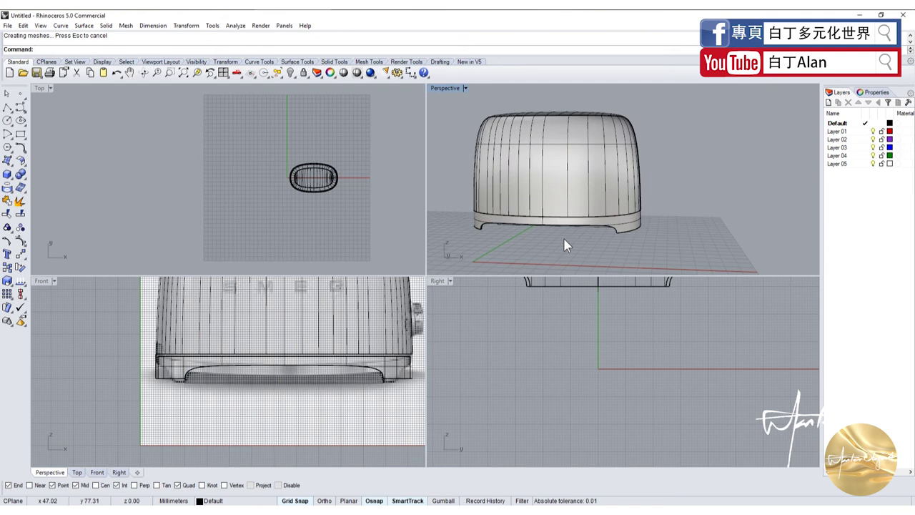
key("ctrl+z")
key("ctrl+z")
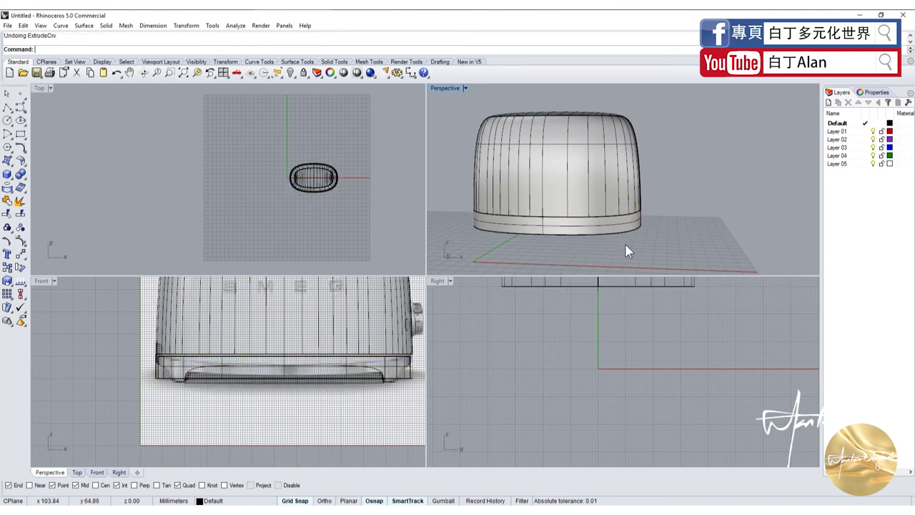
Step: Extrude the closed foot outline into a brim-shaped solid under the base
right_click_drag(625, 244, 654, 224)
key("ctrl+z")
left_click(620, 207)
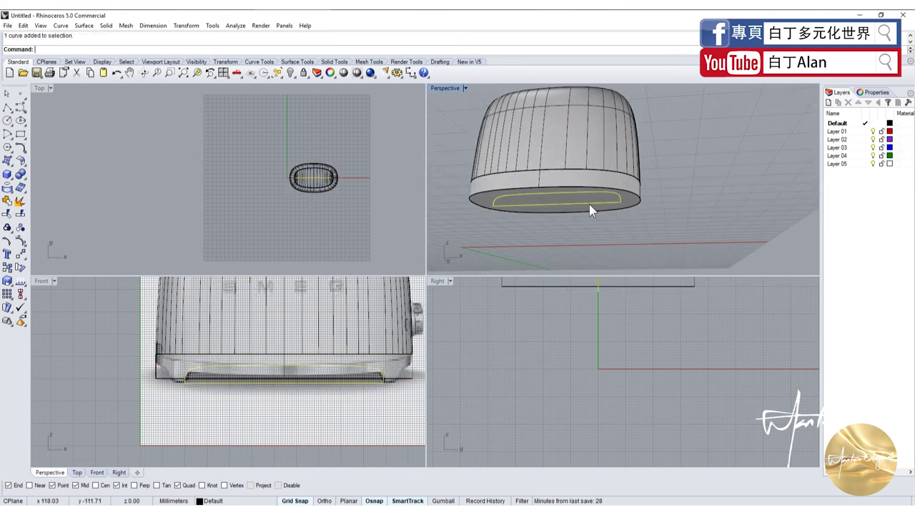
left_click(8, 177)
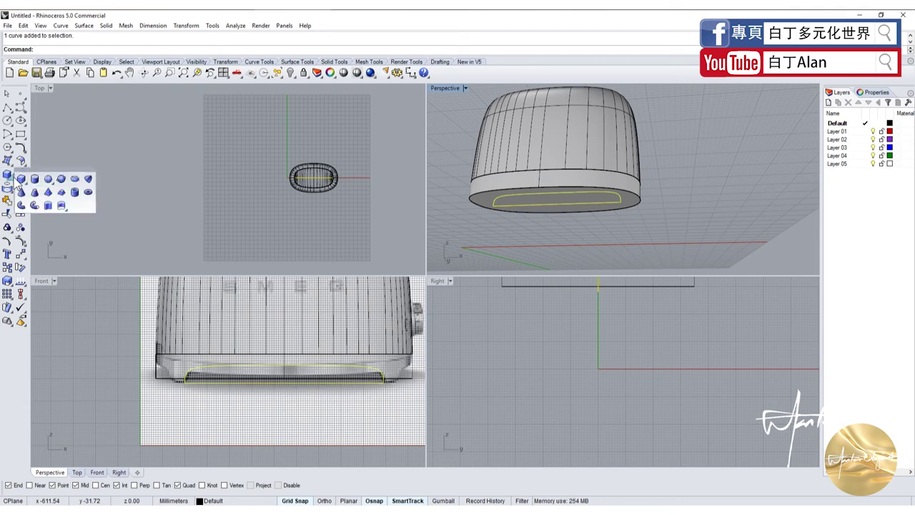
left_click(48, 205)
left_click(538, 227)
right_click_drag(538, 227, 543, 251)
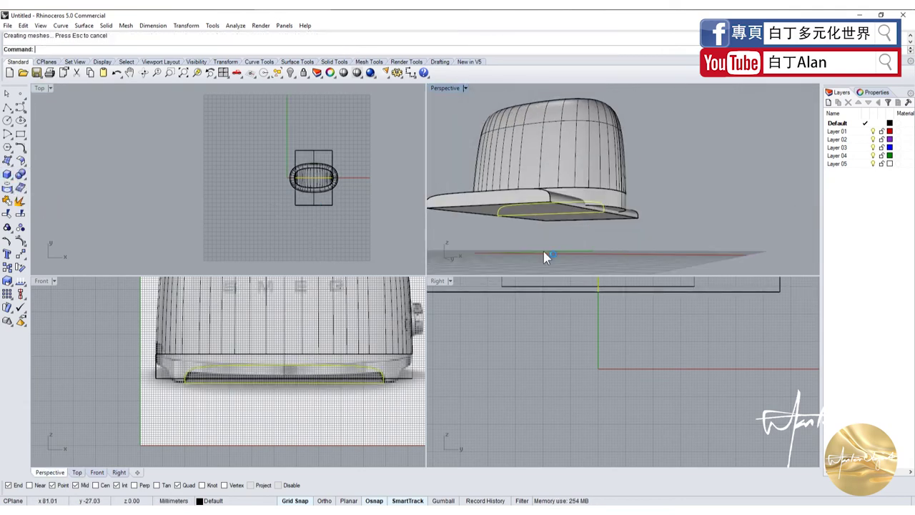
Step: Subtract the brim extrusion from the toaster body
left_click(607, 203)
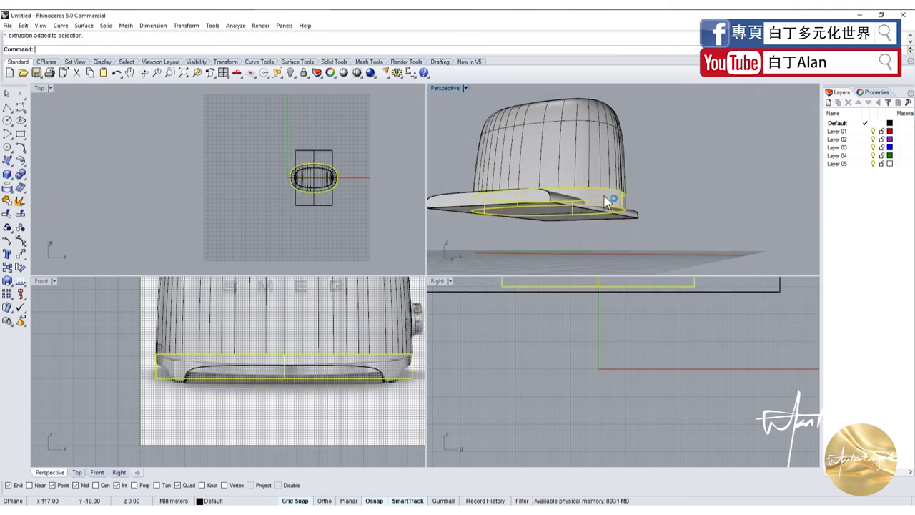
left_click(26, 183)
left_click(56, 192)
left_click(464, 212)
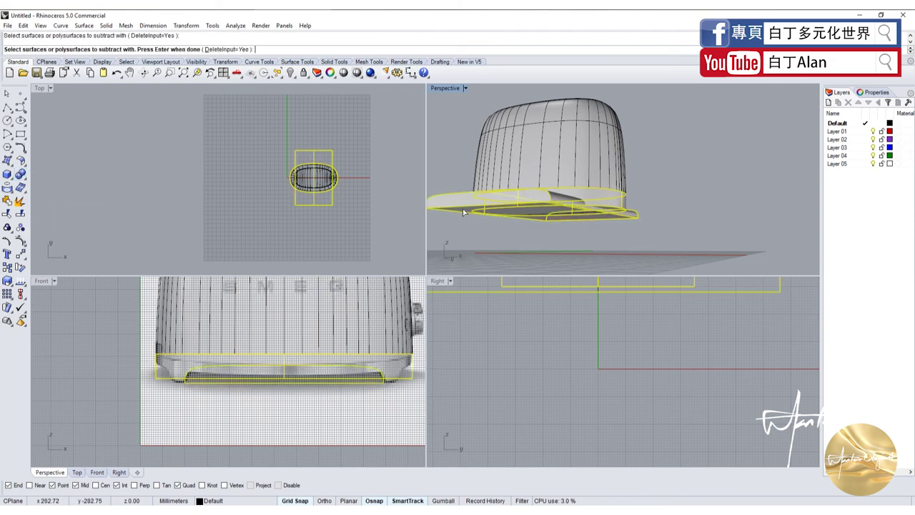
key("Return")
Step: Inspect the cut underside in a maximized perspective, undo the subtraction, and select the brim
double_click(453, 95)
right_click_drag(453, 93, 458, 178)
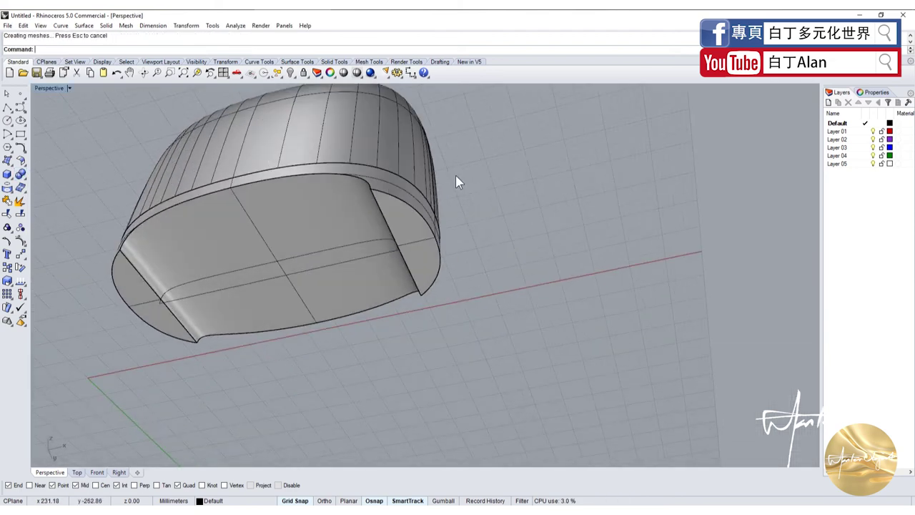
scroll(394, 208, "up", 3)
scroll(519, 237, "up", 2)
scroll(428, 221, "down", 5)
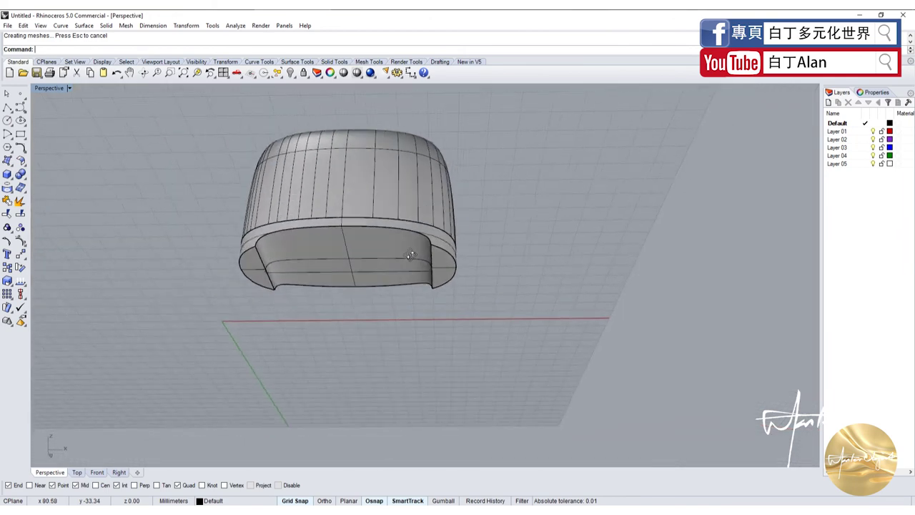
scroll(452, 263, "up", 5)
scroll(359, 268, "down", 5)
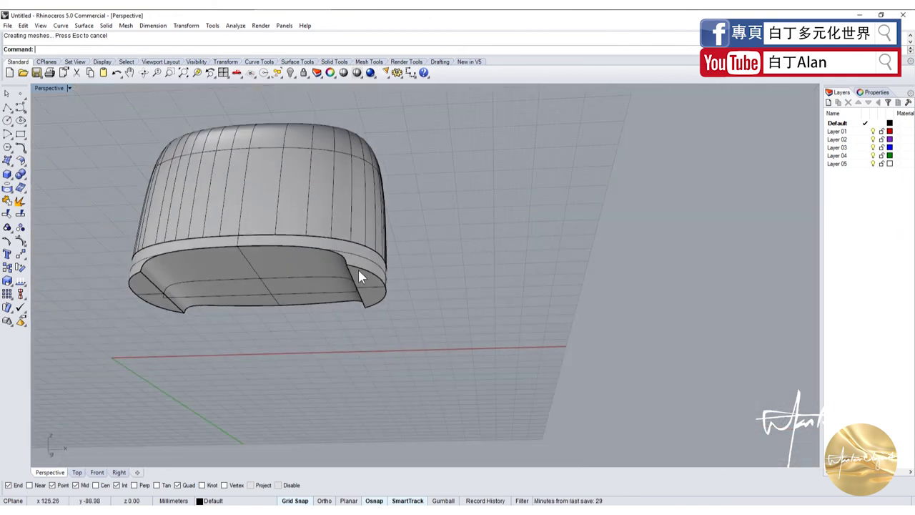
right_click_drag(359, 270, 266, 305)
key("ctrl+z")
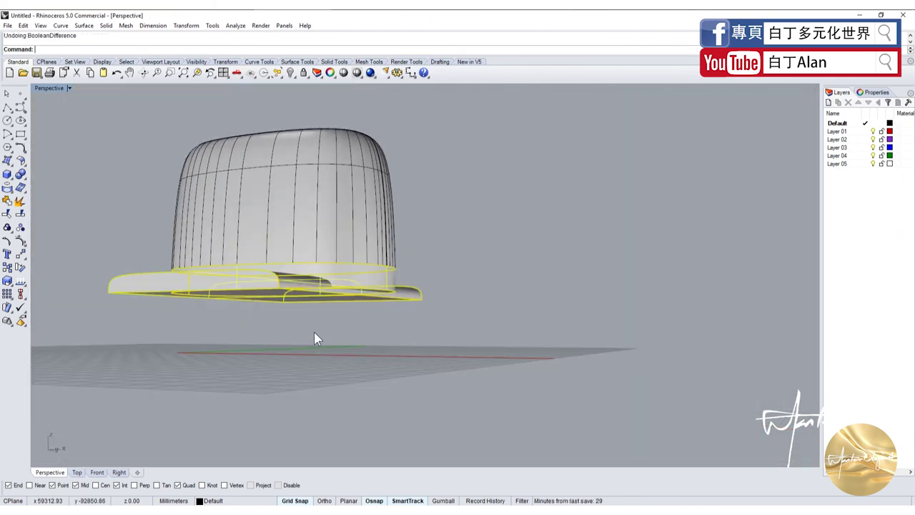
right_click_drag(330, 330, 284, 317)
left_click(284, 316)
Step: Delete the brim, then copy the recess profile curve and move it beside the body
key("Delete")
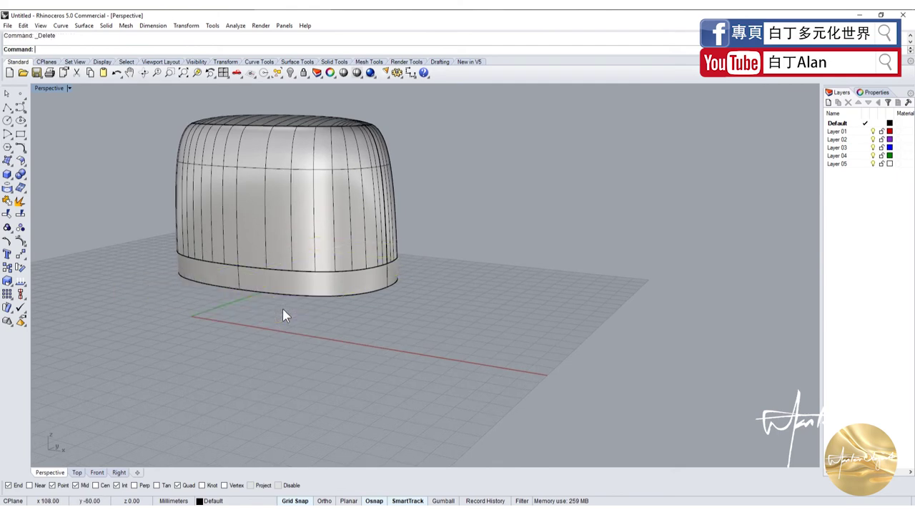
double_click(55, 90)
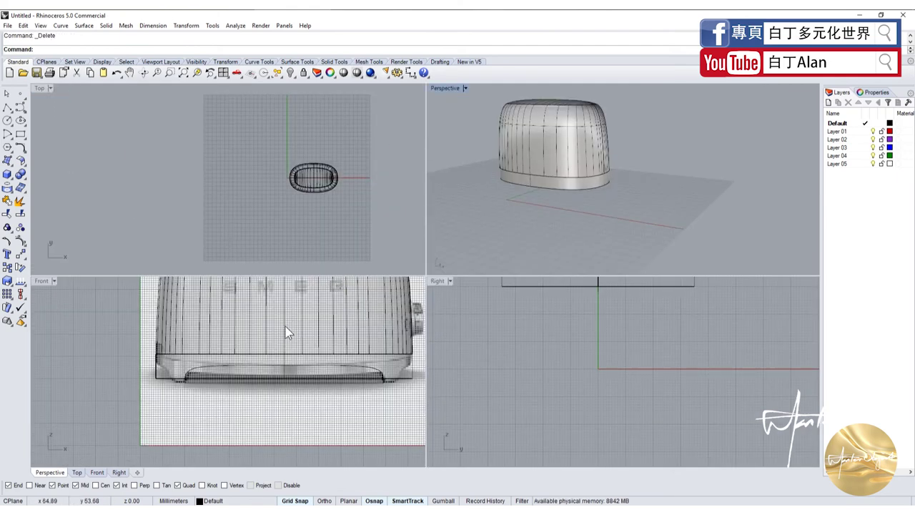
scroll(390, 395, "up", 3)
left_click(385, 351)
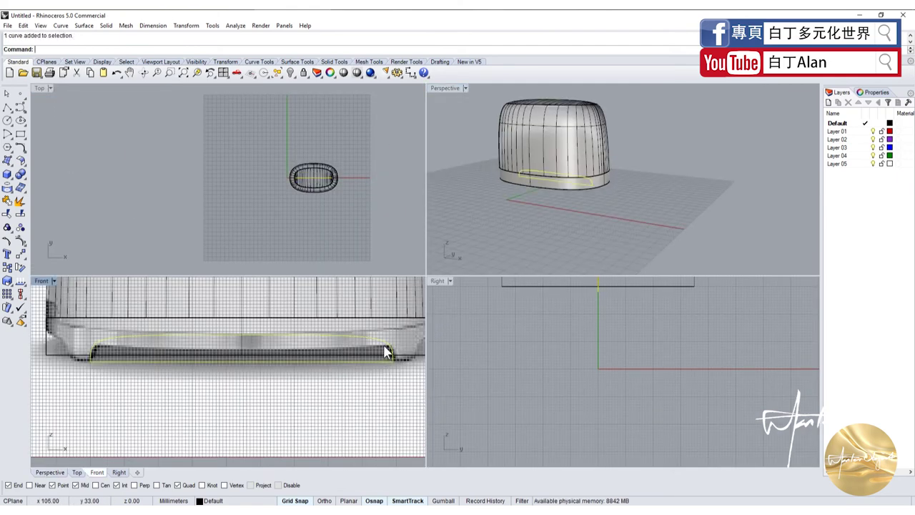
key("ctrl+c")
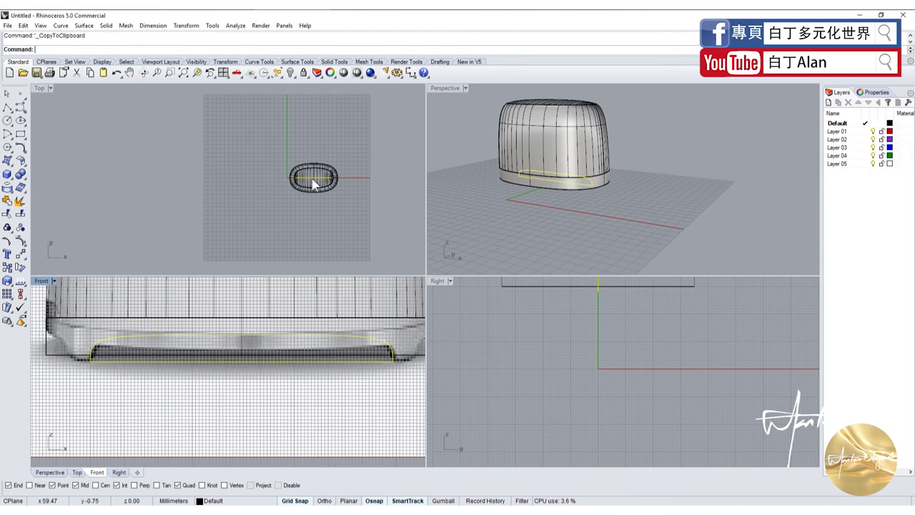
left_click_drag(333, 186, 411, 186)
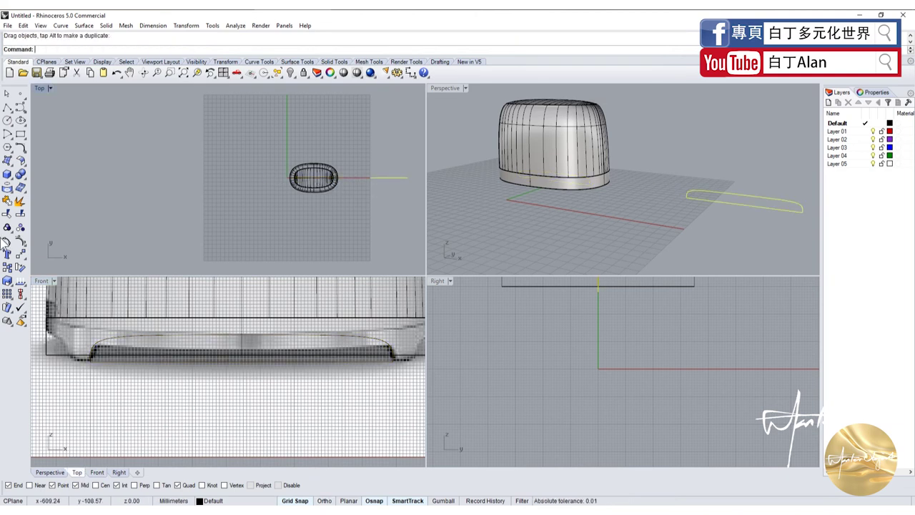
Step: Rotate the curve 90° about its midpoint and slide it toward the body's end
left_click(16, 270)
left_click(388, 177)
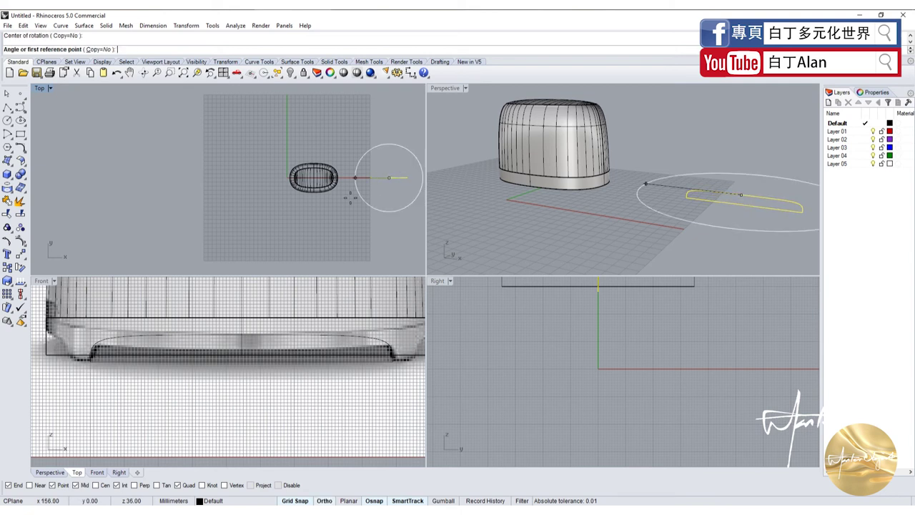
left_click(348, 177)
left_click(373, 231)
left_click_drag(389, 179, 344, 178)
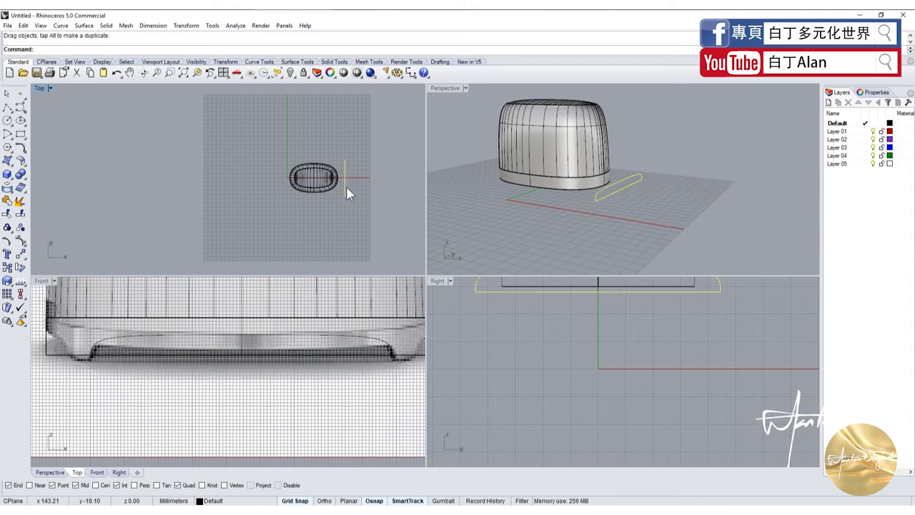
Step: Show the upright curve's control points and window-select the points at both ends
scroll(351, 189, "up", 5)
key("F10")
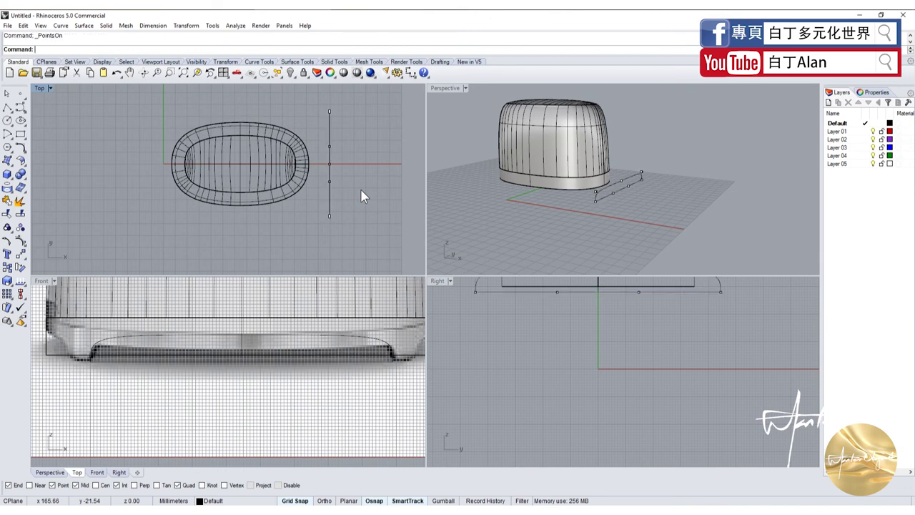
right_click_drag(362, 196, 369, 240)
left_click_drag(332, 145, 345, 166)
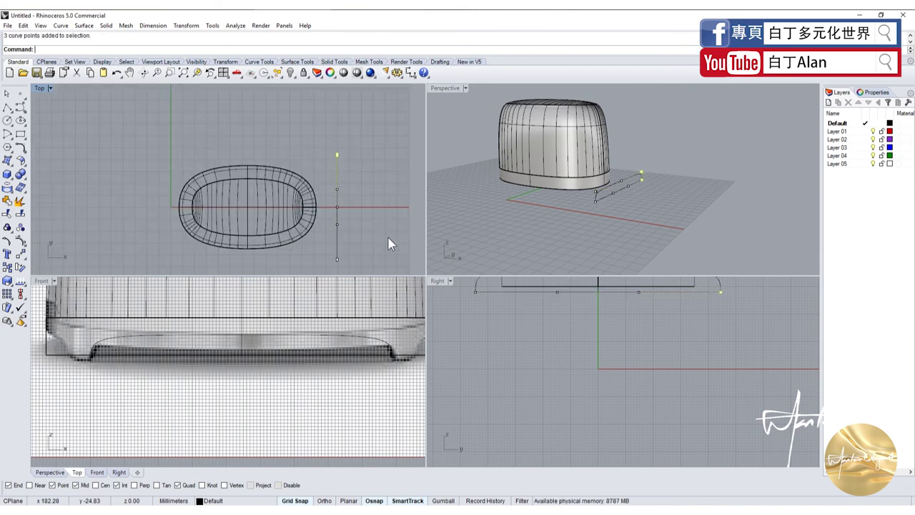
scroll(390, 243, "up", 3)
scroll(280, 191, "down", 2)
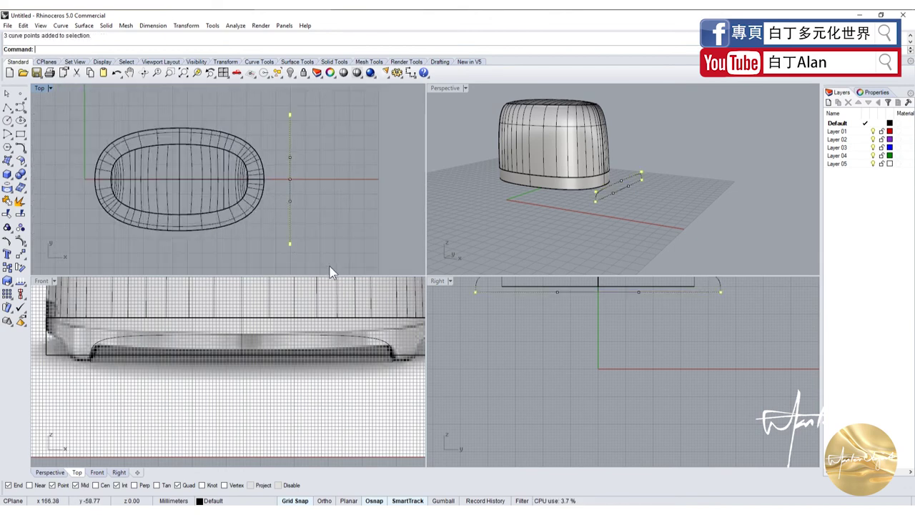
scroll(617, 366, "down", 2)
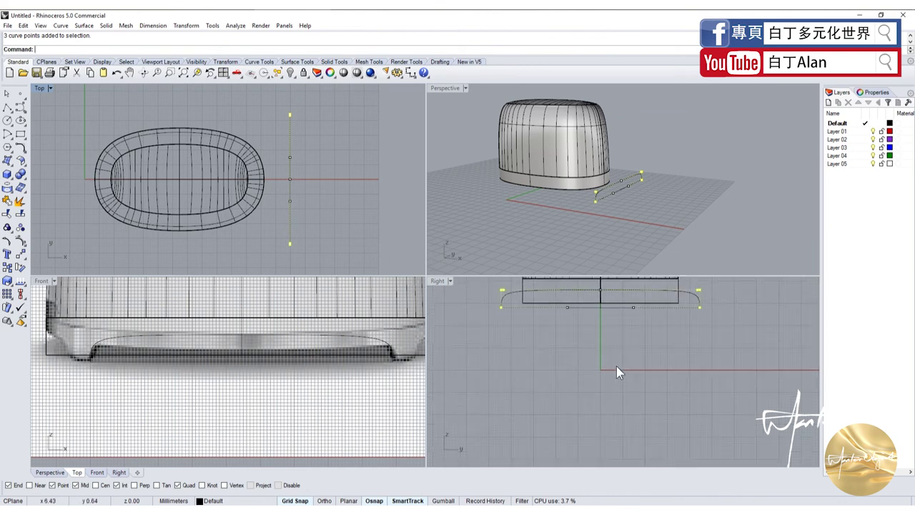
scroll(615, 357, "down", 1)
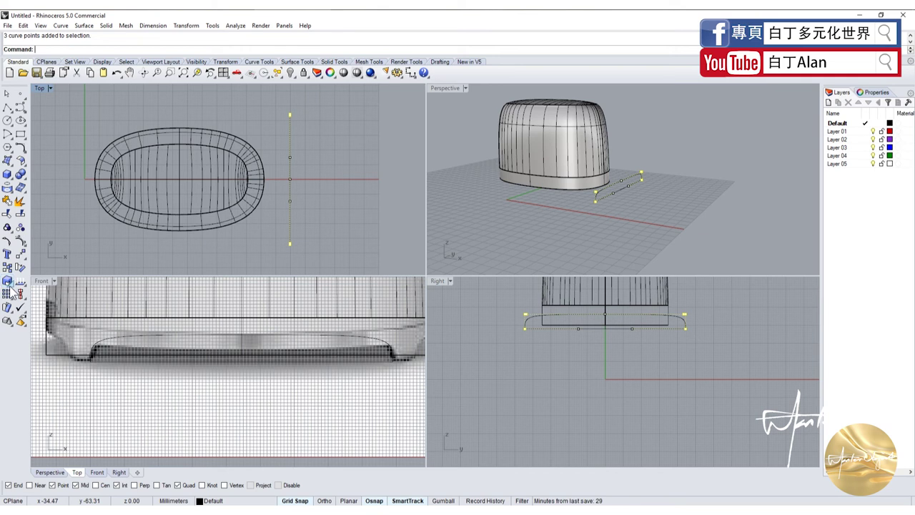
scroll(626, 172, "up", 3)
scroll(589, 194, "up", 2)
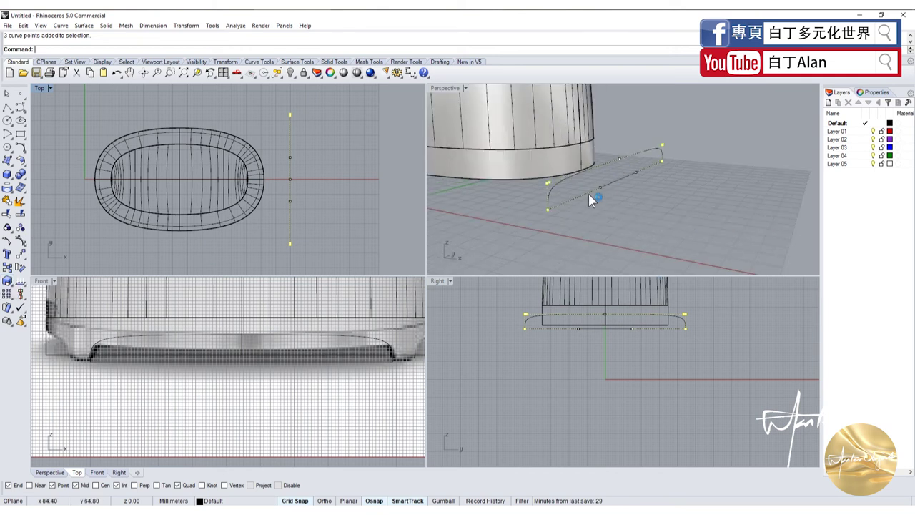
right_click_drag(589, 194, 504, 179)
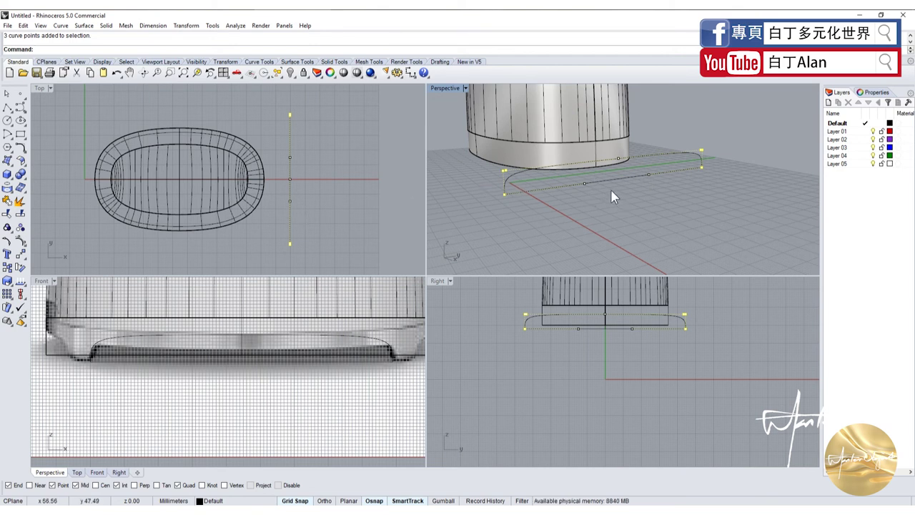
Step: Scale the selected end points in one direction from the curve's middle to pull them inward
left_click(13, 285)
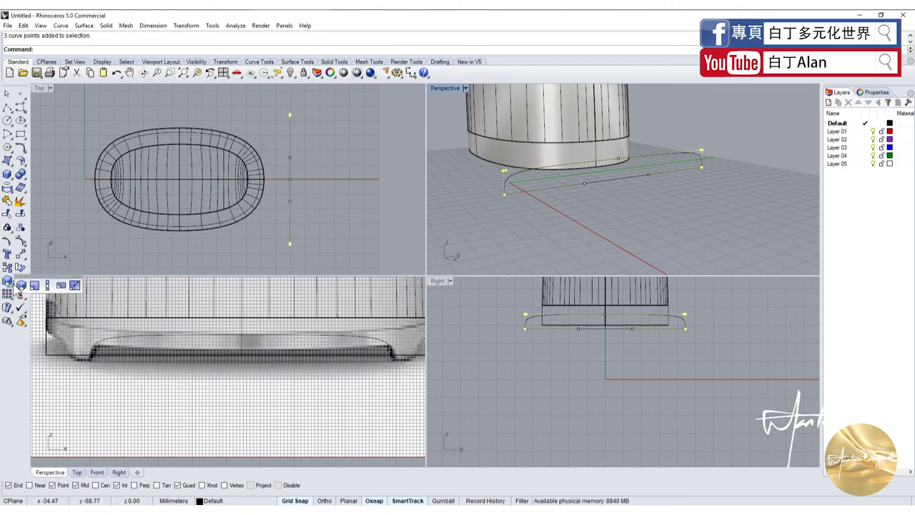
left_click(49, 286)
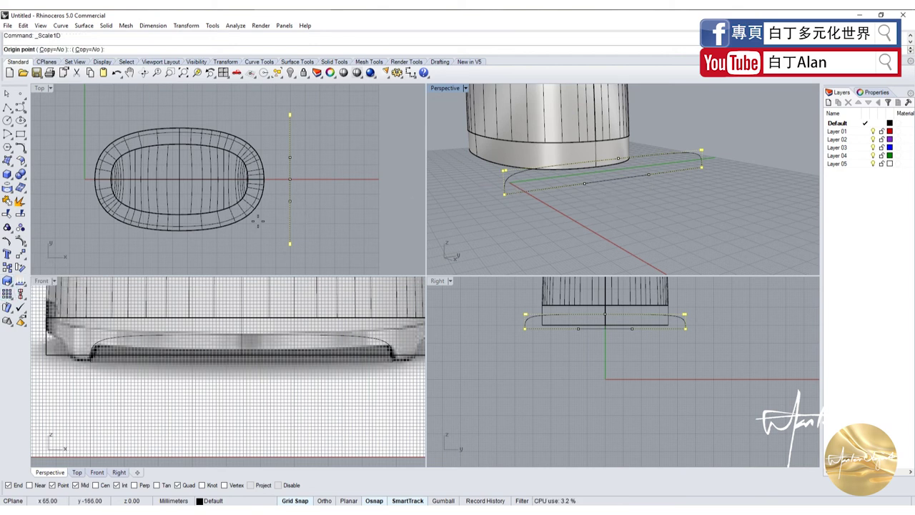
left_click(289, 179)
left_click(289, 228)
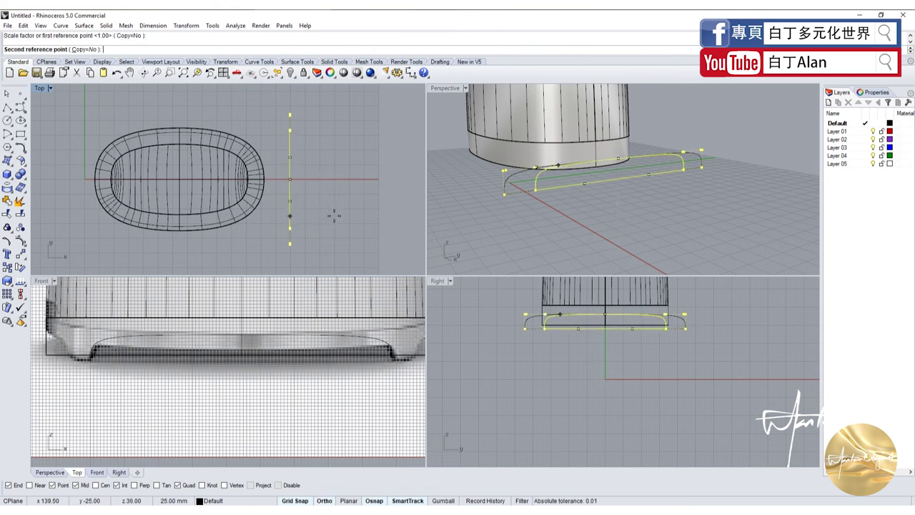
left_click(335, 214)
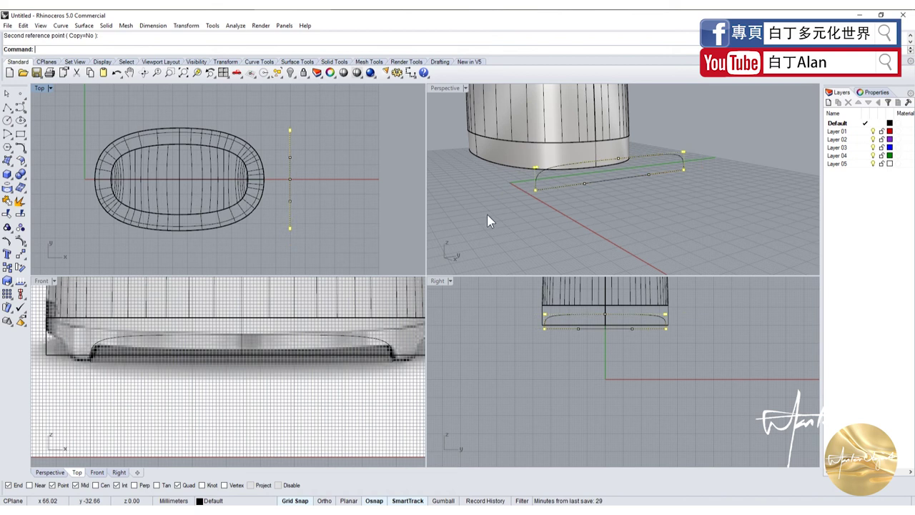
Step: Repeat the one-direction scale in the Right view so the curve sits inside the base, then select it
scroll(583, 312, "up", 2)
scroll(583, 314, "up", 2)
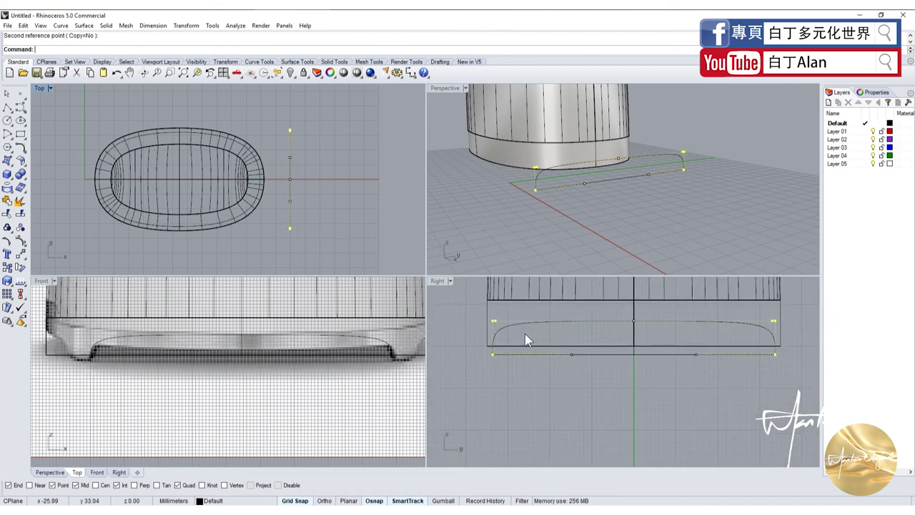
right_click(604, 326)
left_click(634, 322)
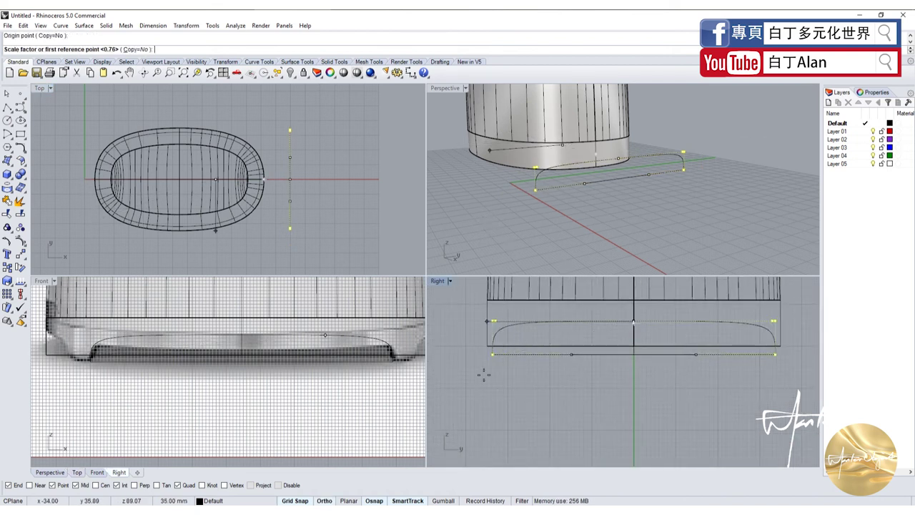
left_click(480, 321)
left_click(493, 376)
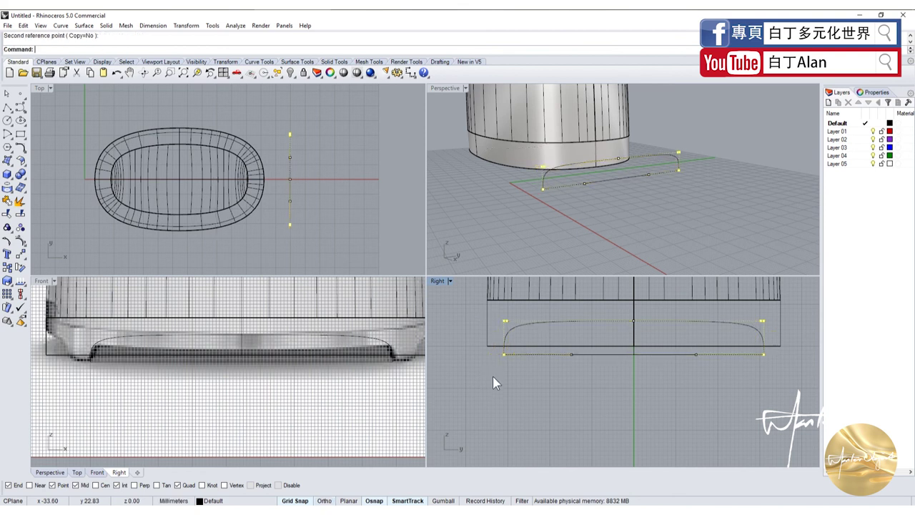
left_click(558, 185)
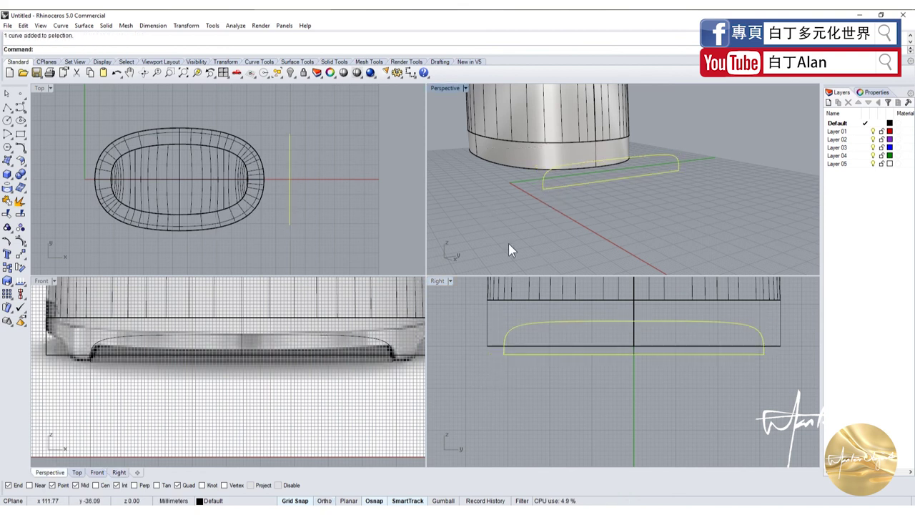
Step: Extrude the upright profile curve into a long front-to-back slab
left_click(11, 179)
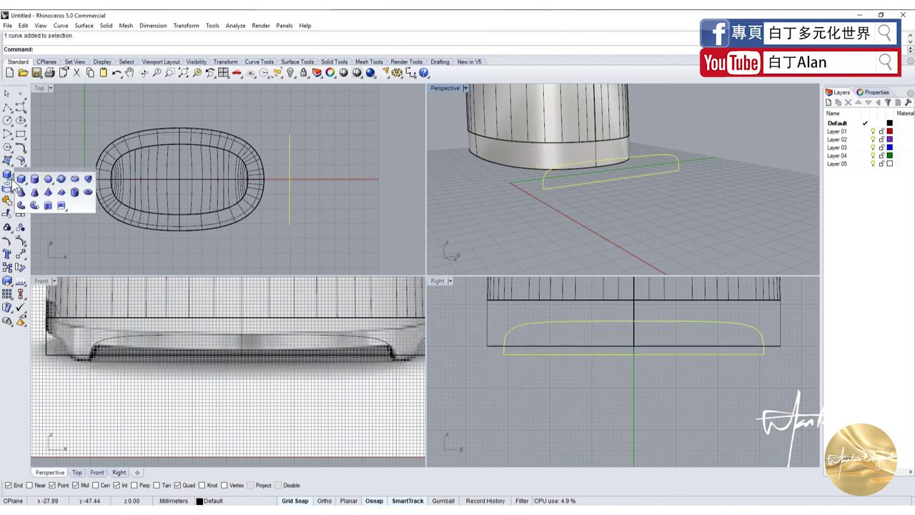
left_click(50, 201)
left_click(98, 175)
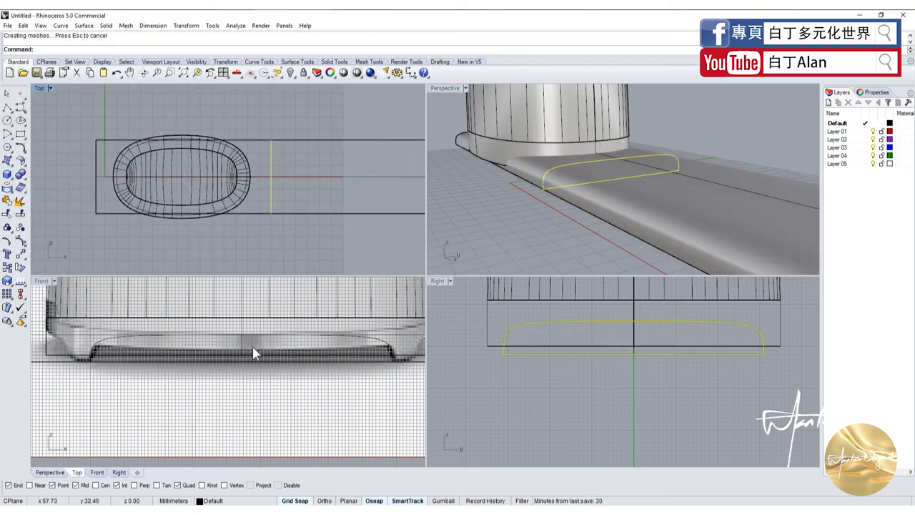
right_click(93, 349)
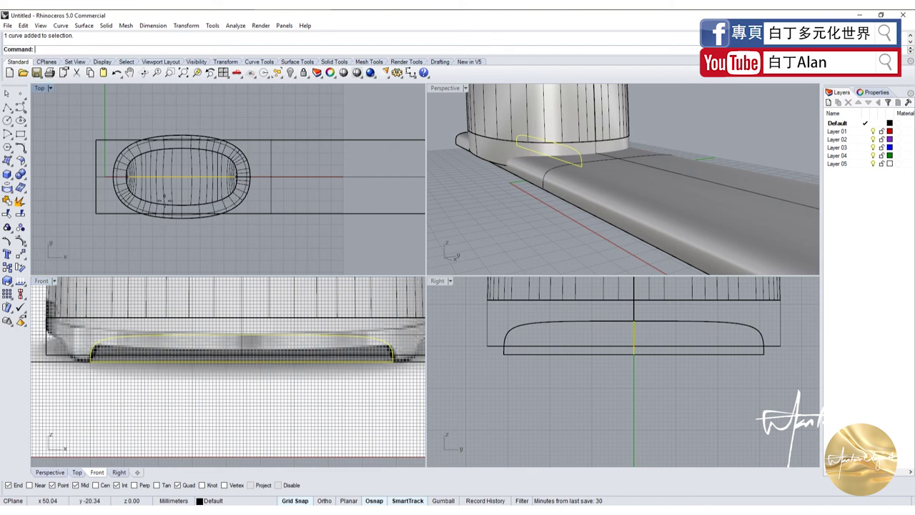
left_click(280, 121)
Step: Delete the extruded slab, keeping only its profile curve
right_click_drag(501, 179, 560, 177)
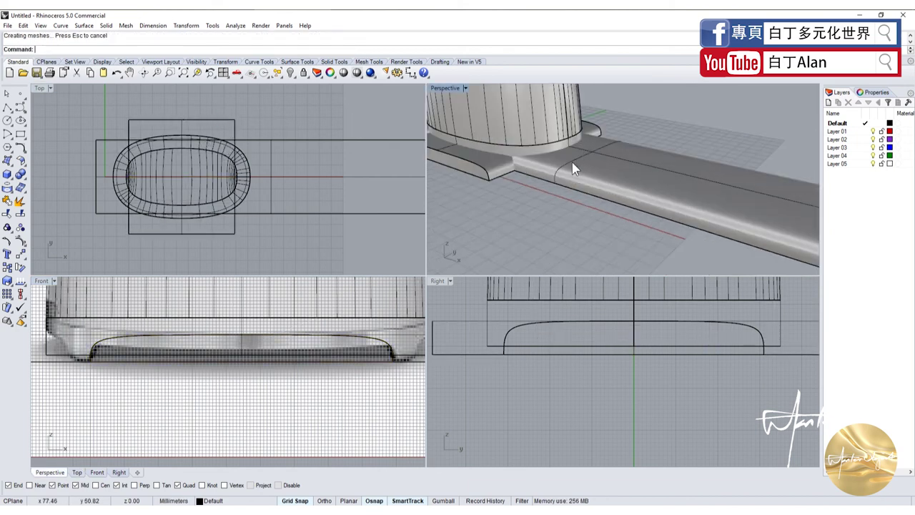
left_click(560, 177)
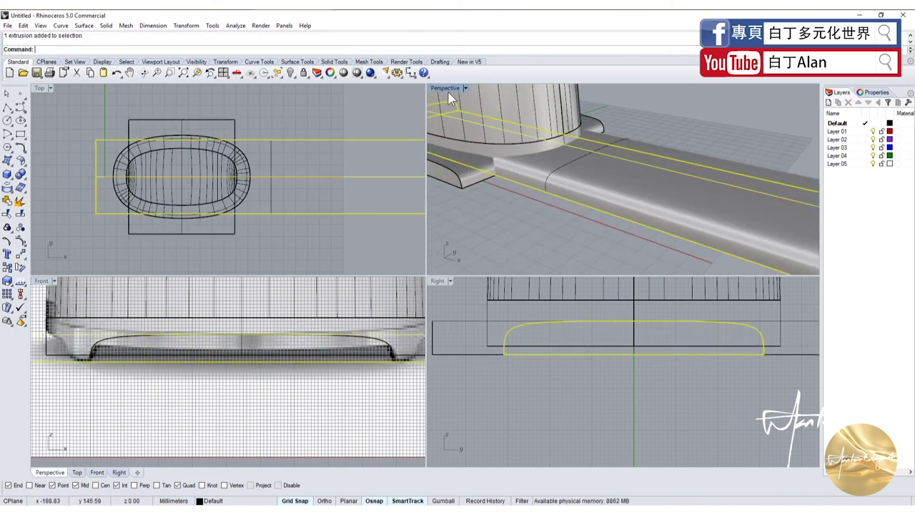
scroll(244, 181, "down", 5)
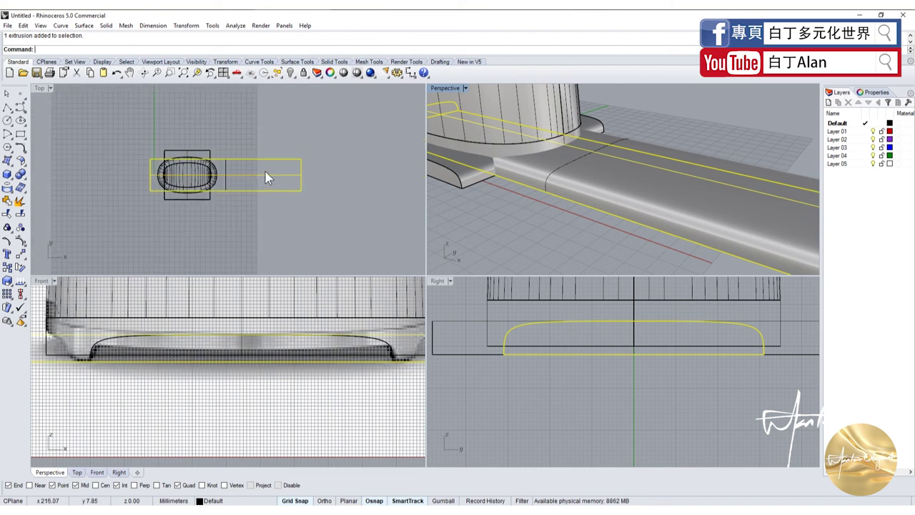
key("Delete")
scroll(261, 175, "up", 3)
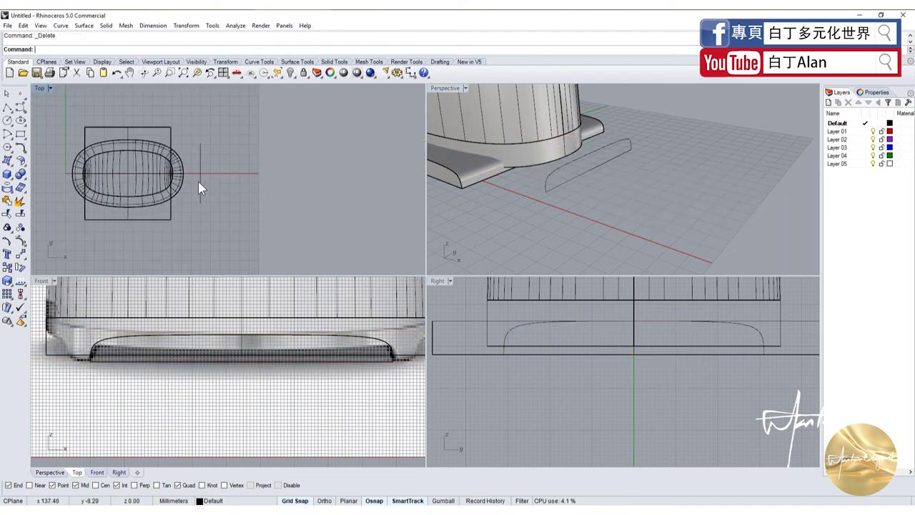
Step: Show the profile curve's control points and scale them down uniformly about its centre
left_click(200, 185)
scroll(333, 361, "down", 3)
scroll(340, 351, "up", 3)
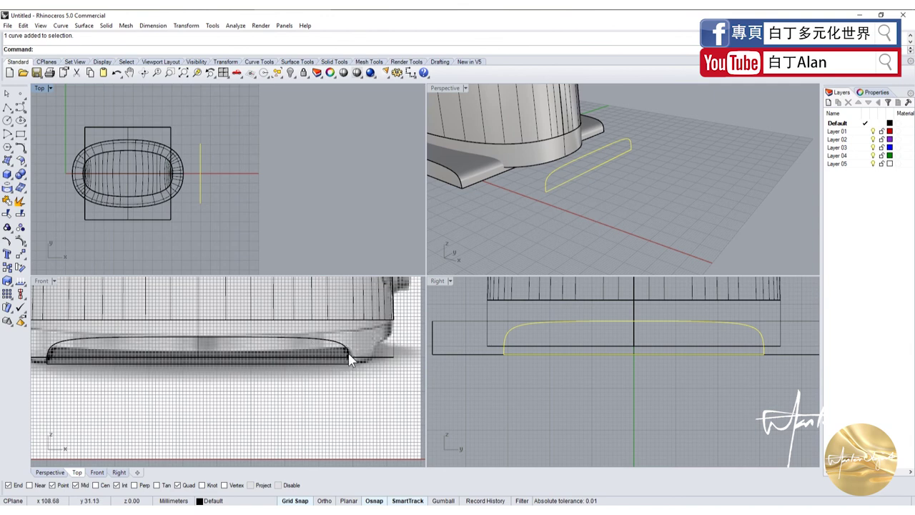
key("F10")
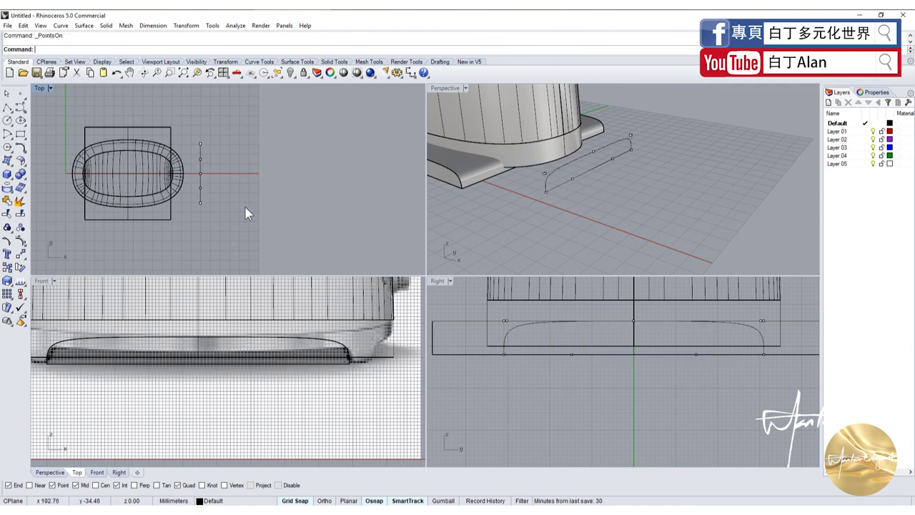
scroll(245, 208, "up", 2)
left_click_drag(185, 166, 222, 222)
scroll(217, 139, "up", 3)
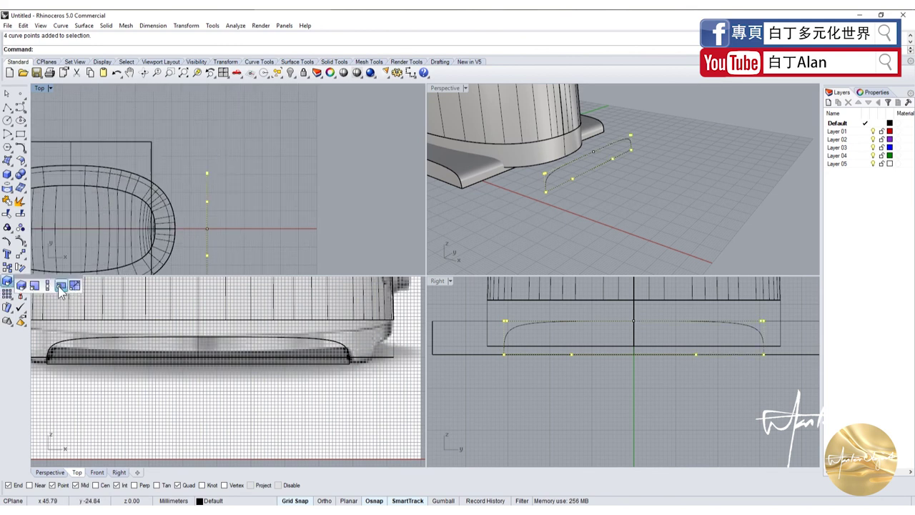
left_click(8, 281)
left_click(206, 229)
left_click(207, 173)
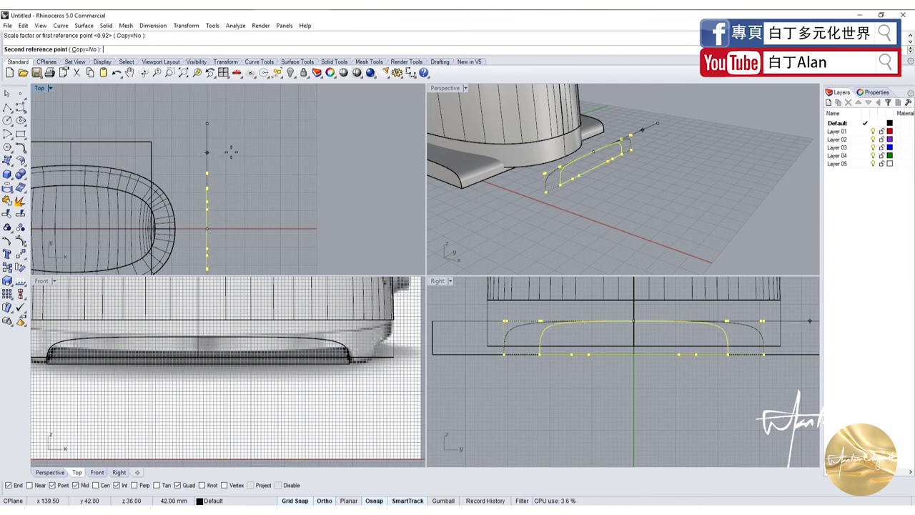
left_click(232, 151)
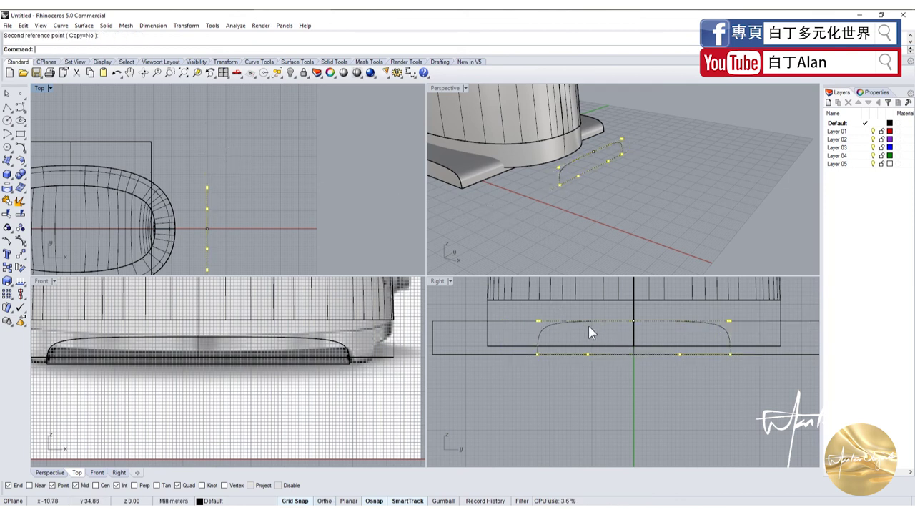
Step: Lower the profile's top points with a one-direction scale in the Right view, then hide the control points
left_click(583, 343)
scroll(551, 320, "up", 3)
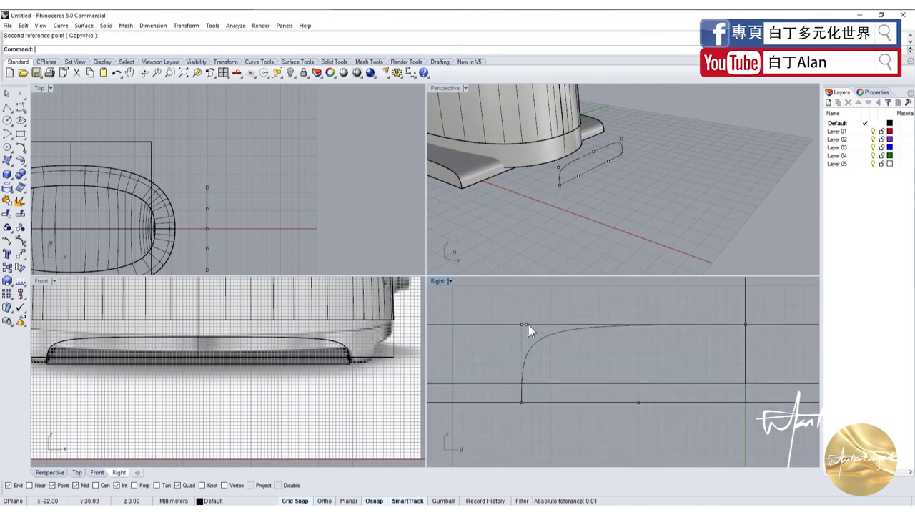
left_click(530, 331)
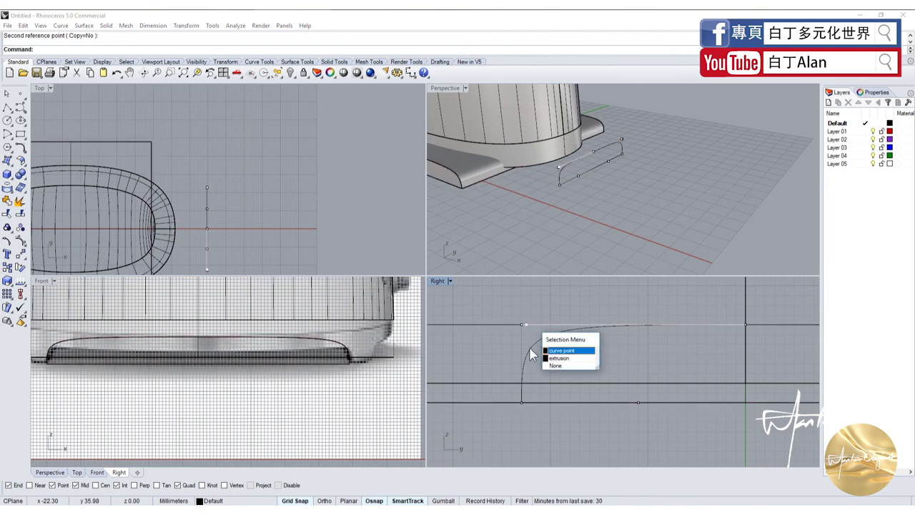
left_click(562, 351)
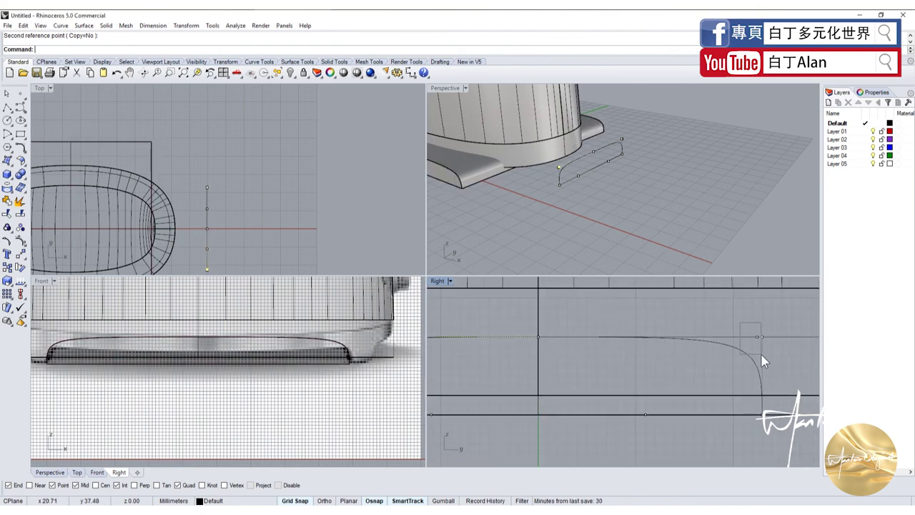
left_click(760, 353)
key("Return")
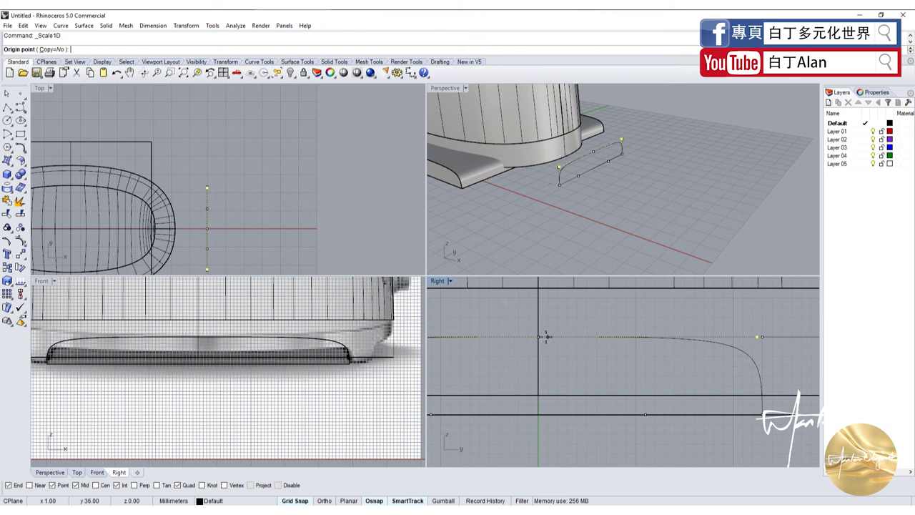
left_click(547, 337)
left_click(586, 337)
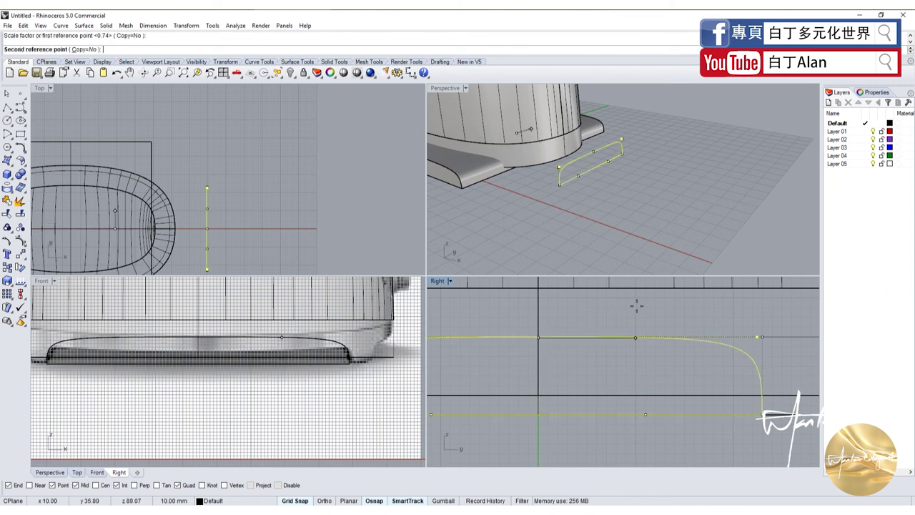
left_click(585, 313)
scroll(588, 316, "down", 2)
key("Escape")
left_click(638, 333)
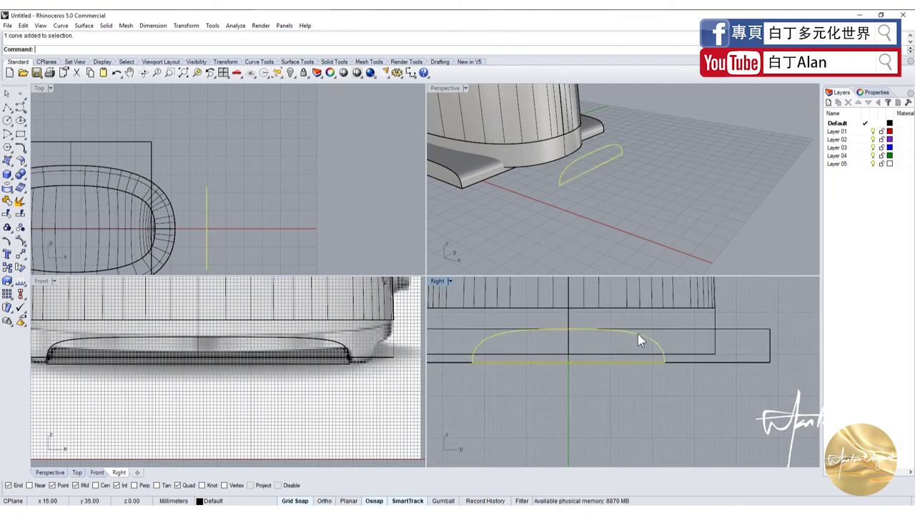
Step: Extrude the arch profile both ways into a solid rounded bar running through the base
left_click(8, 186)
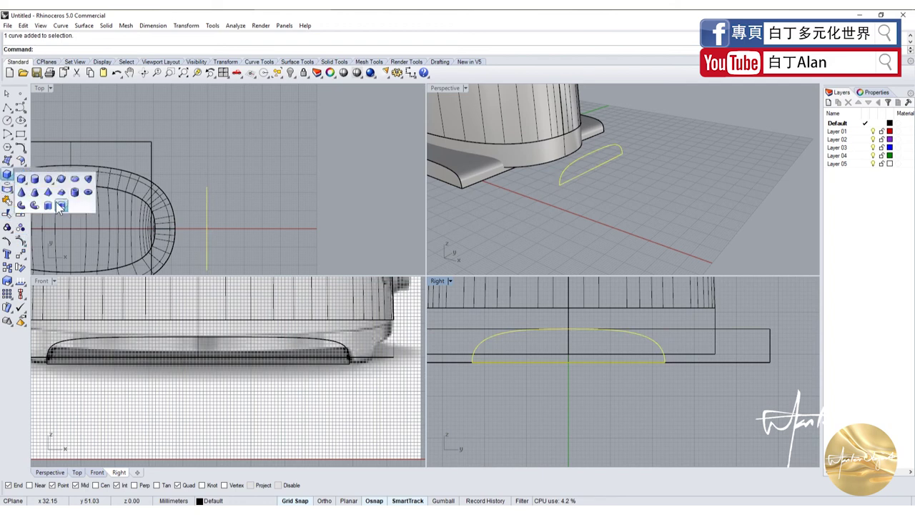
left_click(61, 207)
scroll(245, 167, "down", 2)
scroll(233, 205, "down", 1)
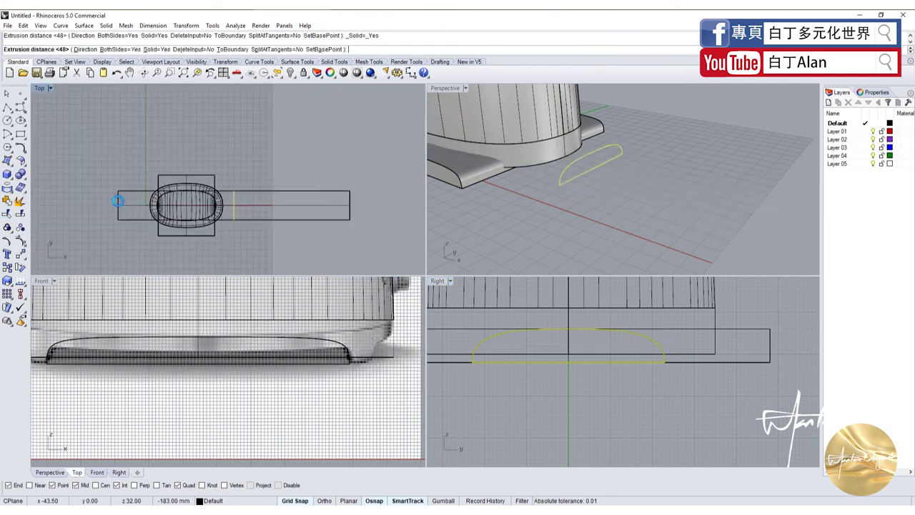
left_click(350, 205)
scroll(552, 216, "up", 3)
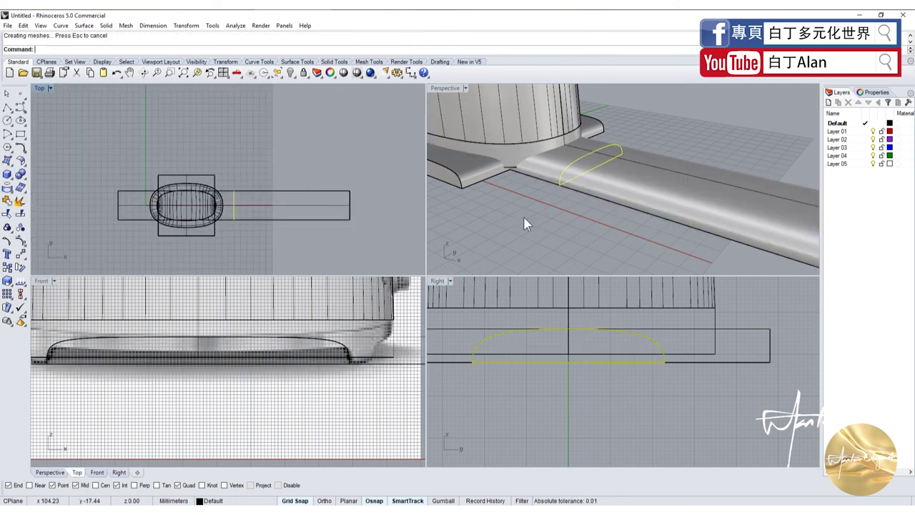
Step: Group the crosswise slab under the base with the new long bar
double_click(440, 86)
scroll(366, 248, "up", 3)
scroll(351, 246, "down", 3)
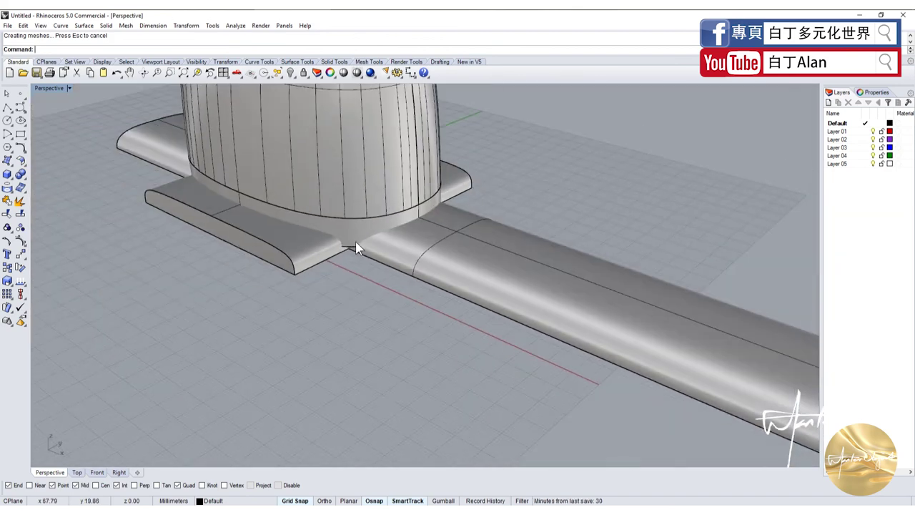
left_click(356, 230)
left_click(257, 256)
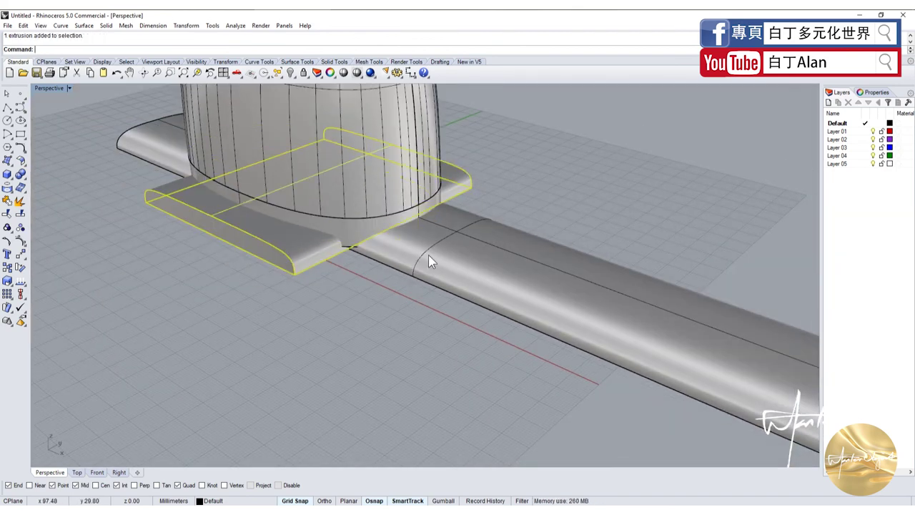
left_click(429, 259, "shift")
left_click(9, 227)
left_click(379, 301)
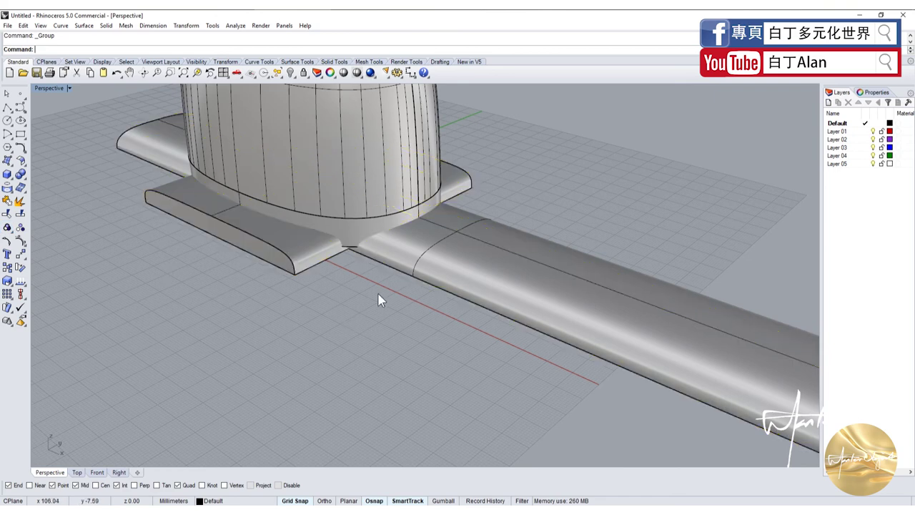
left_click(359, 239)
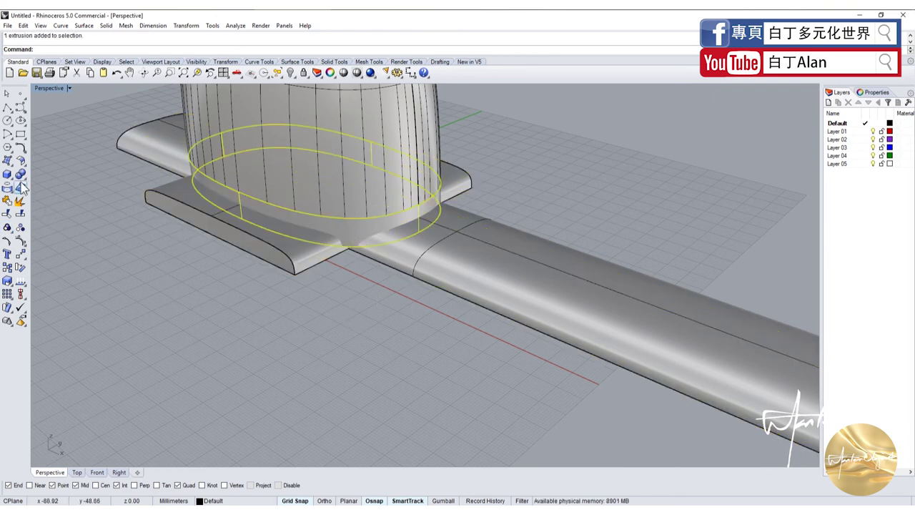
left_click(22, 188)
left_click(39, 186)
left_click(184, 208)
right_click(184, 207)
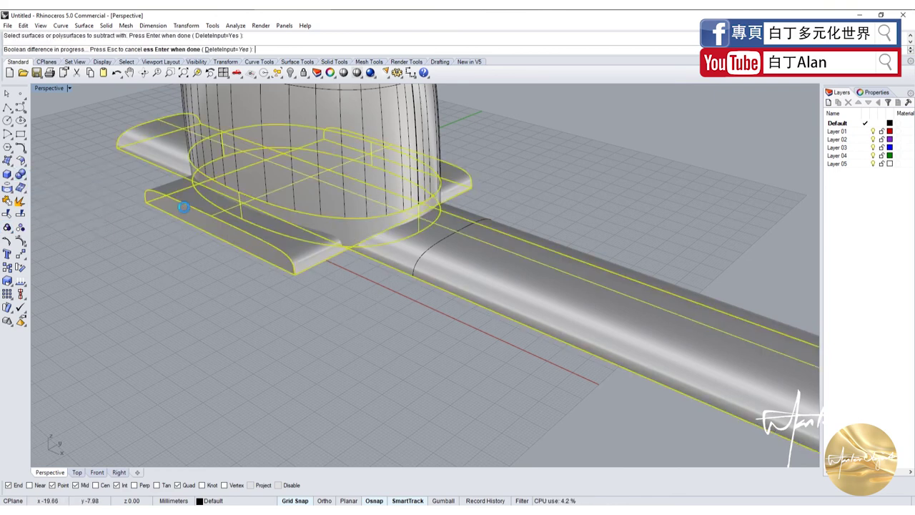
right_click(296, 243)
left_click(296, 243)
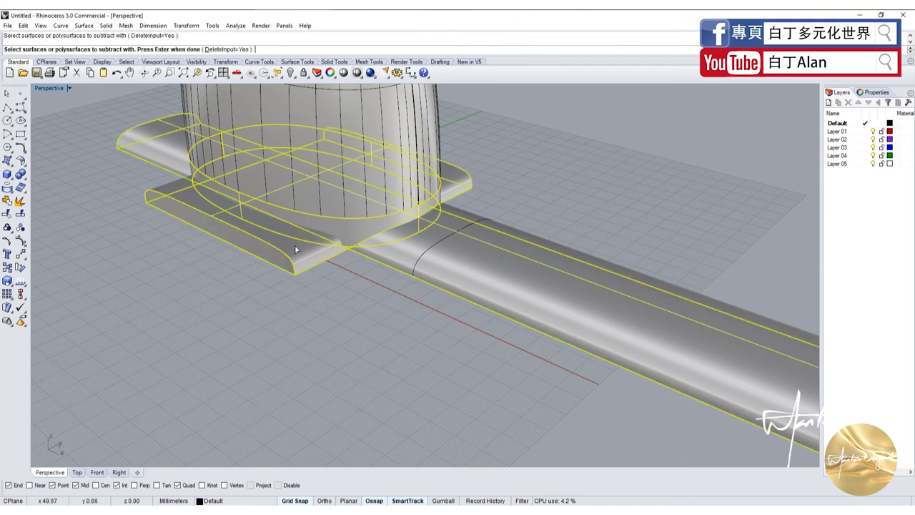
right_click(297, 243)
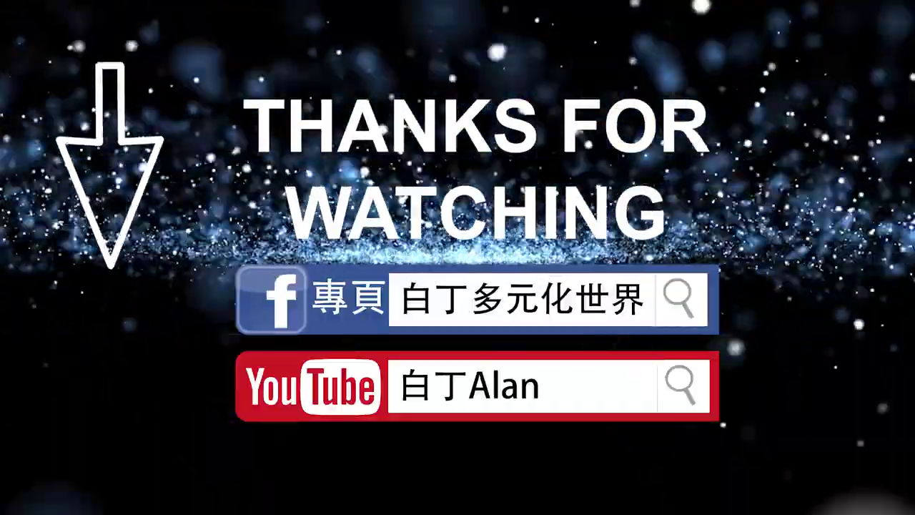